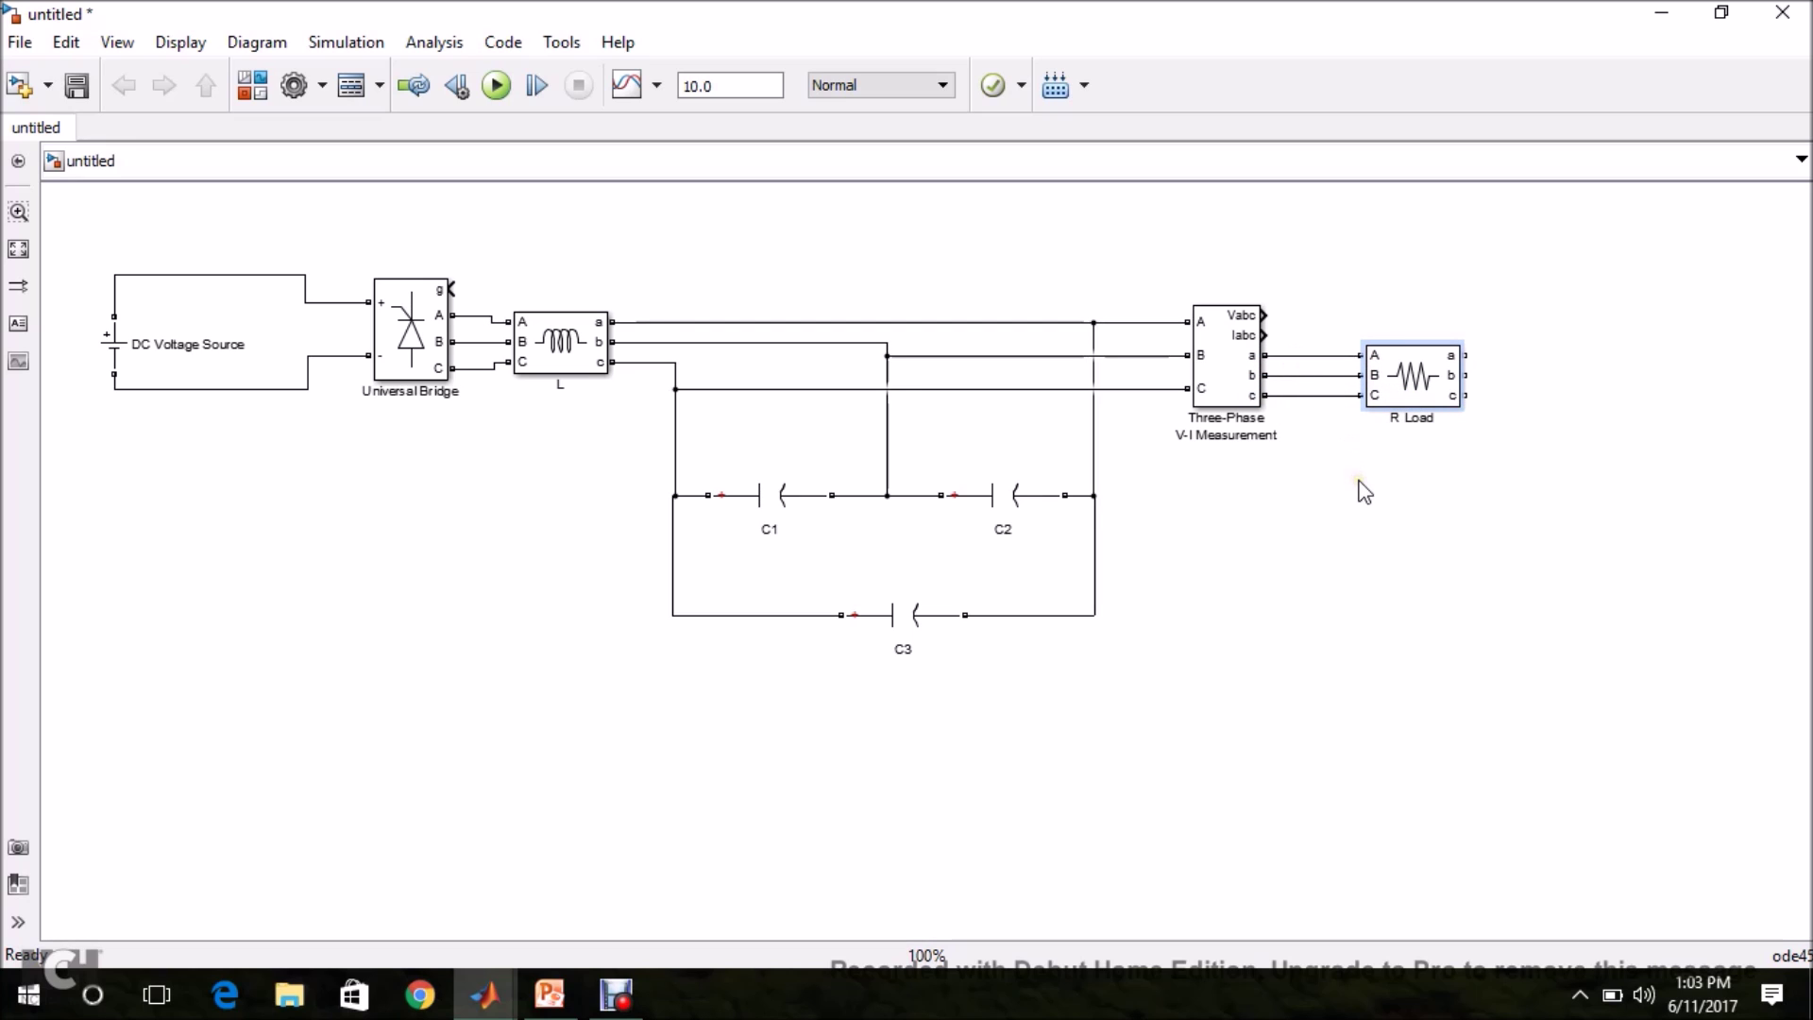
Step: Join the three output terminals of the R Load and connect them to a Ground block from the SimPowerSystems Elements library
mouse_move(1464, 355)
left_mouse_down()
mouse_move(1498, 364)
mouse_move(1466, 396)
mouse_move(1480, 376)
left_mouse_up()
left_click(488, 994)
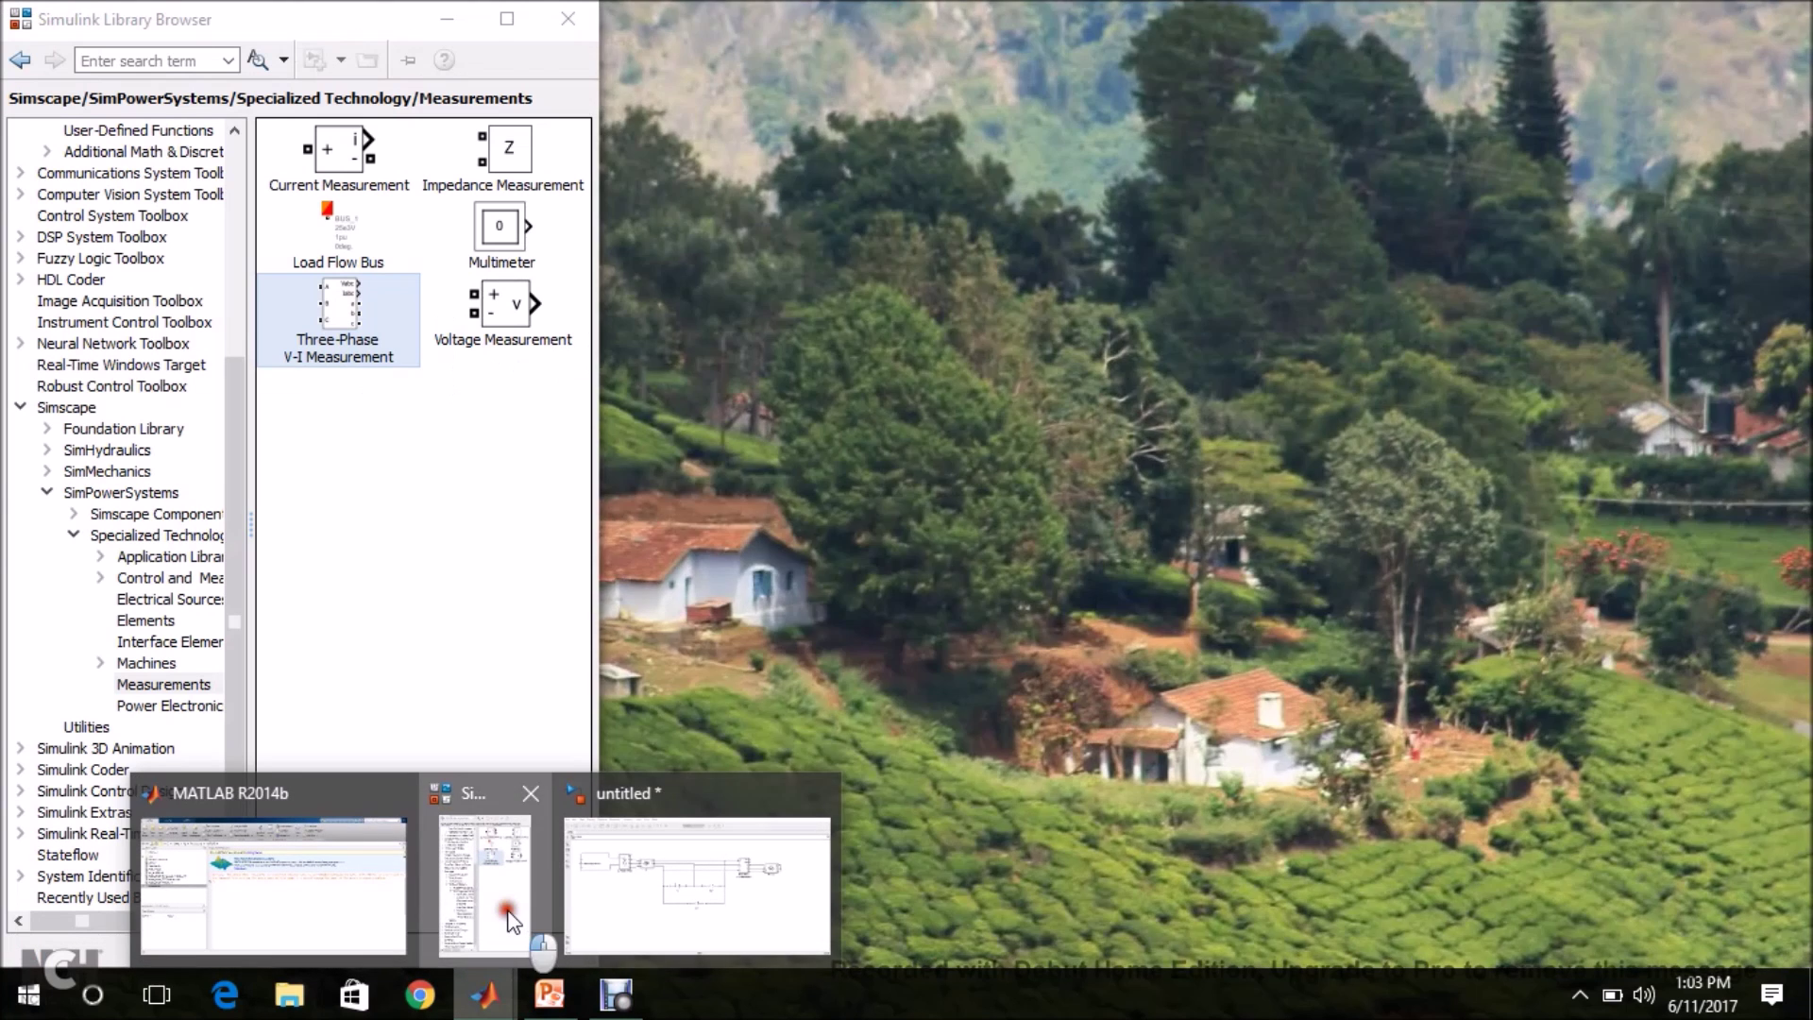
left_click(500, 897)
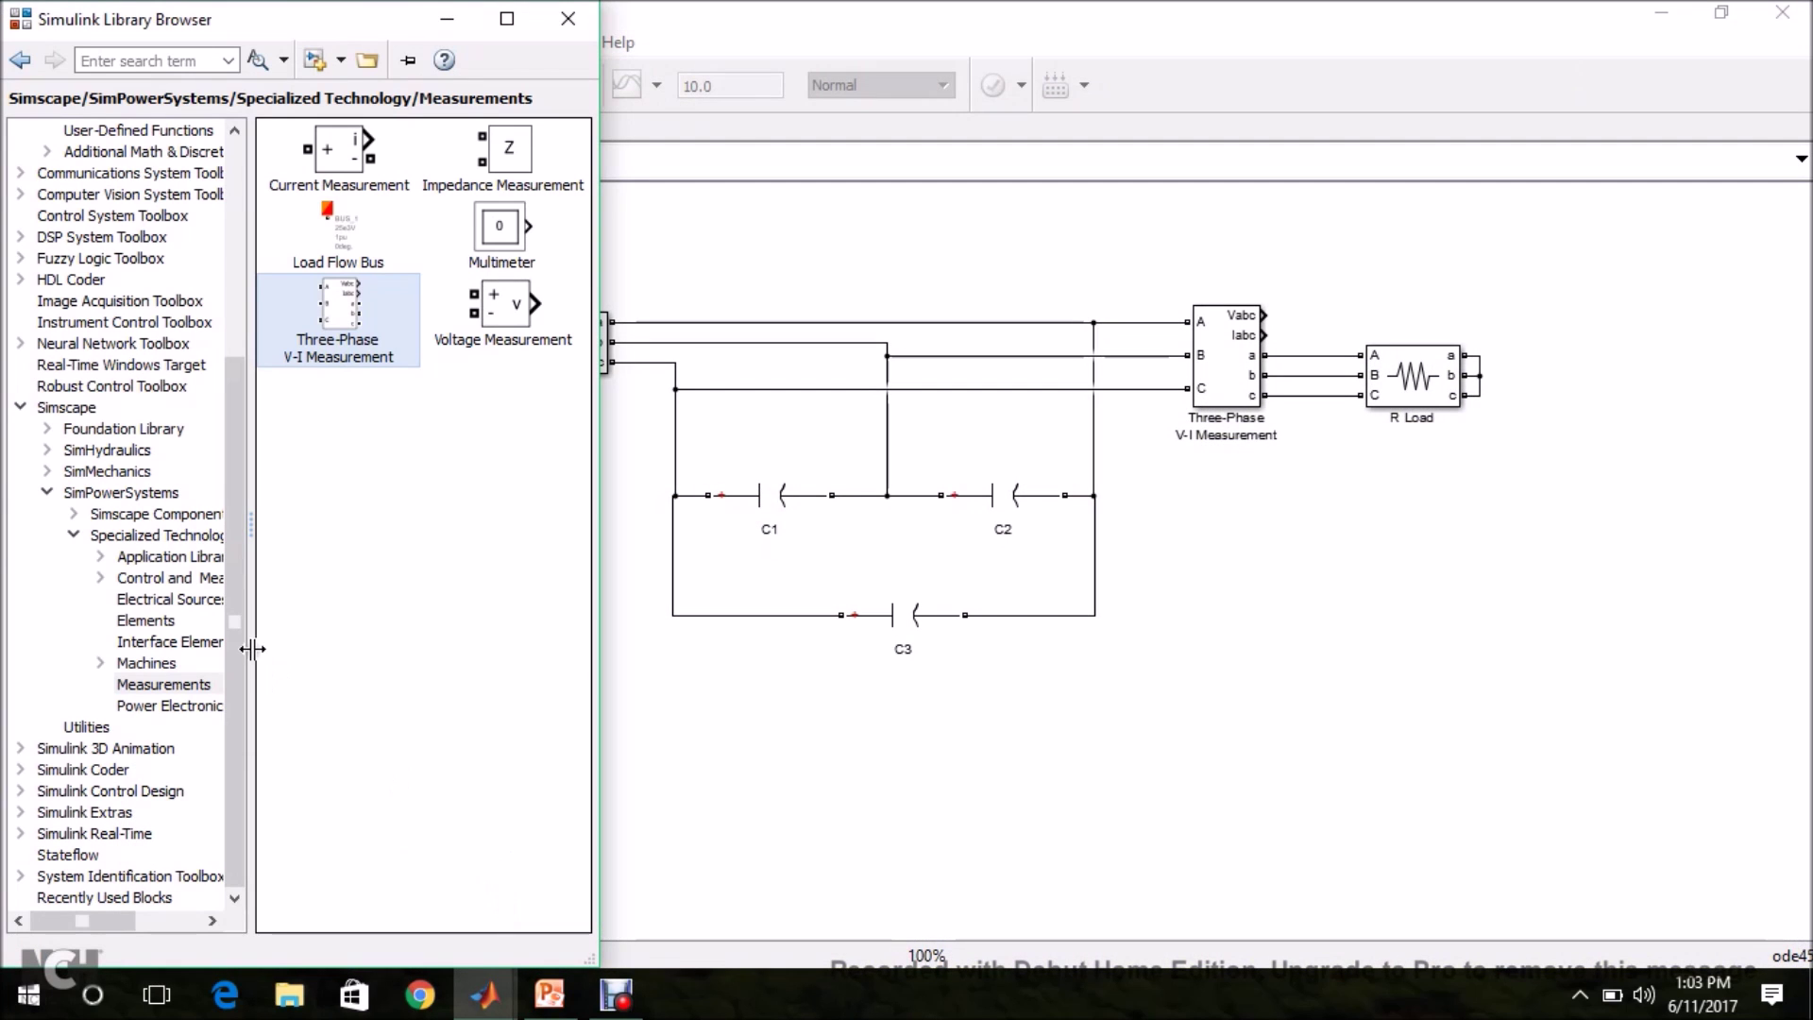
left_click(143, 620)
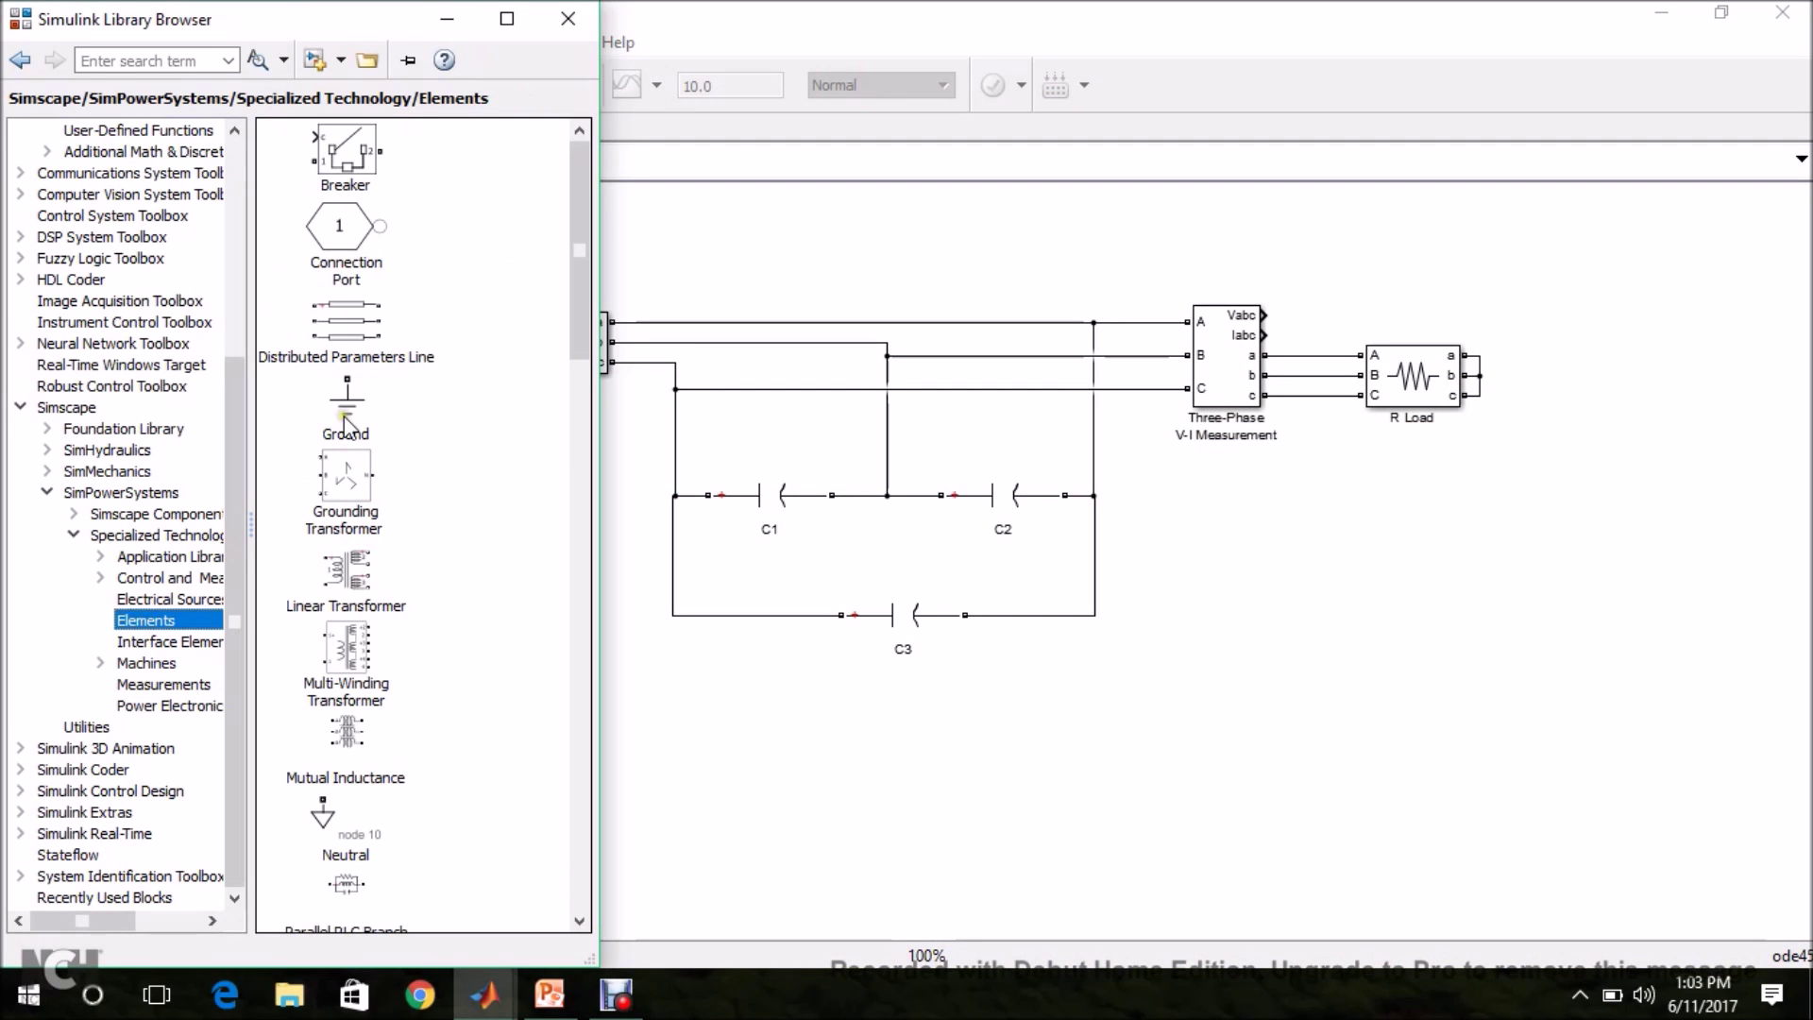
left_click_drag(346, 393, 1479, 376)
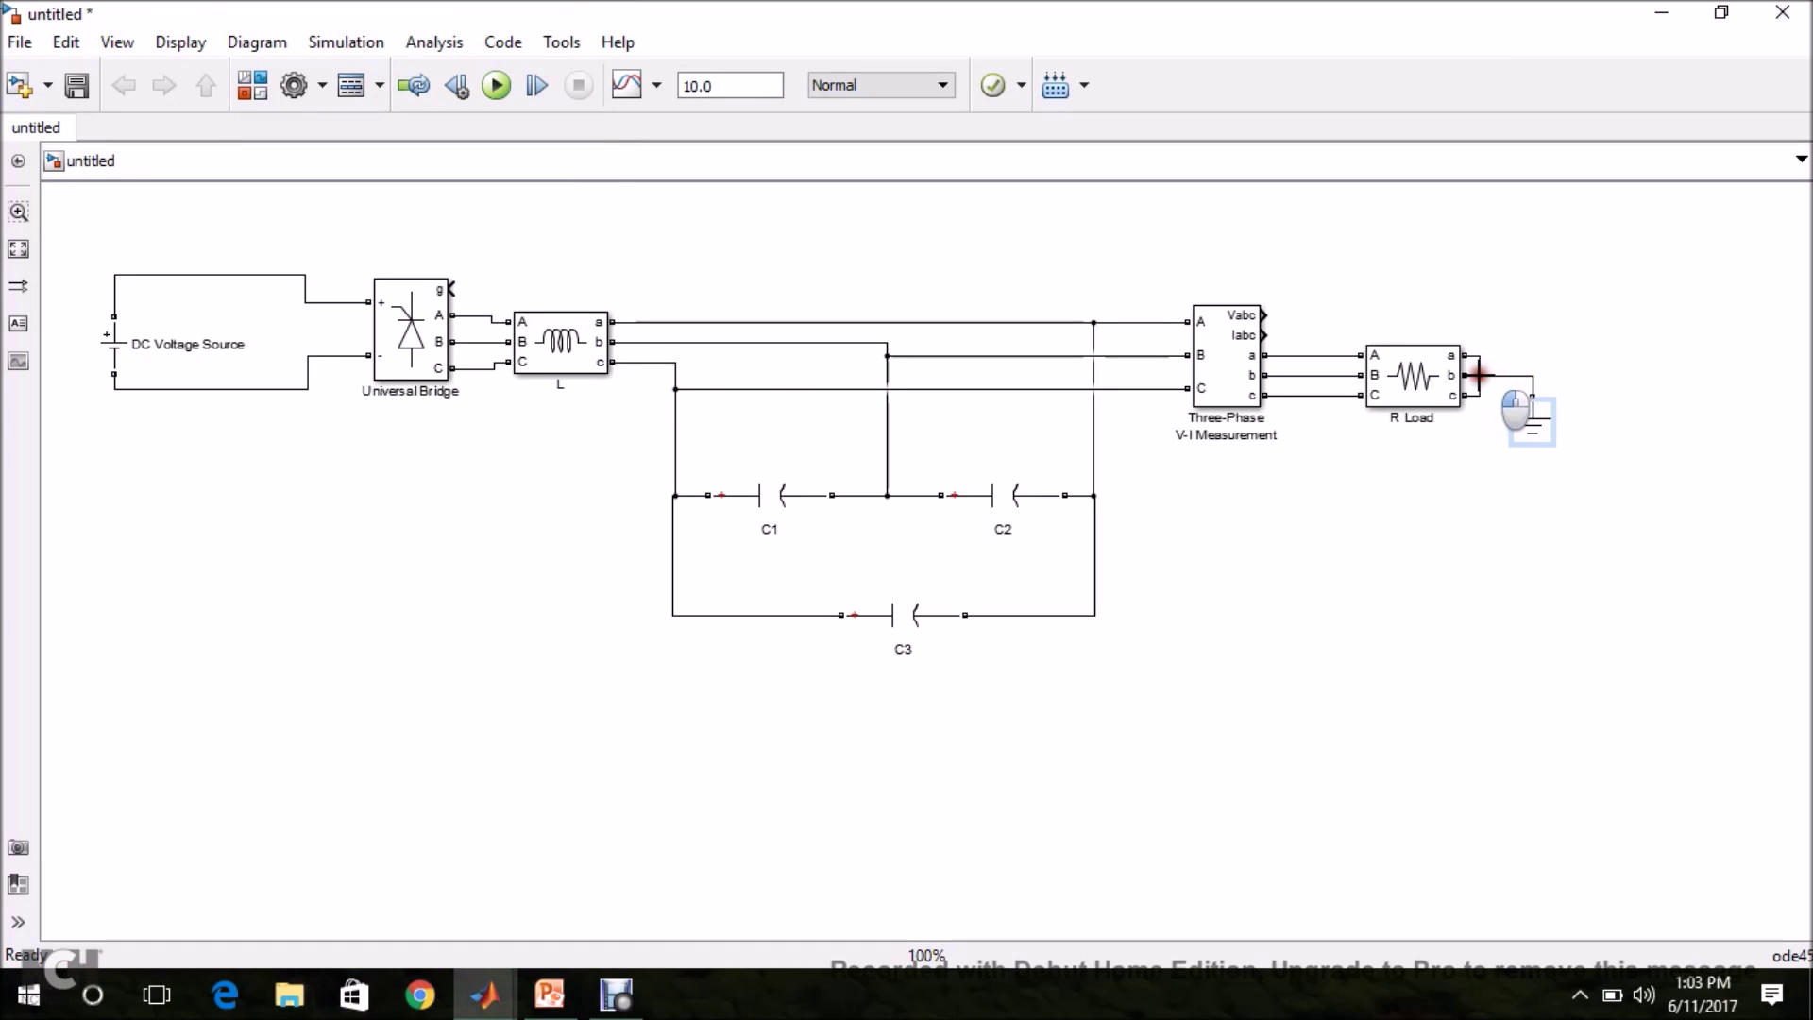
left_click(1299, 612)
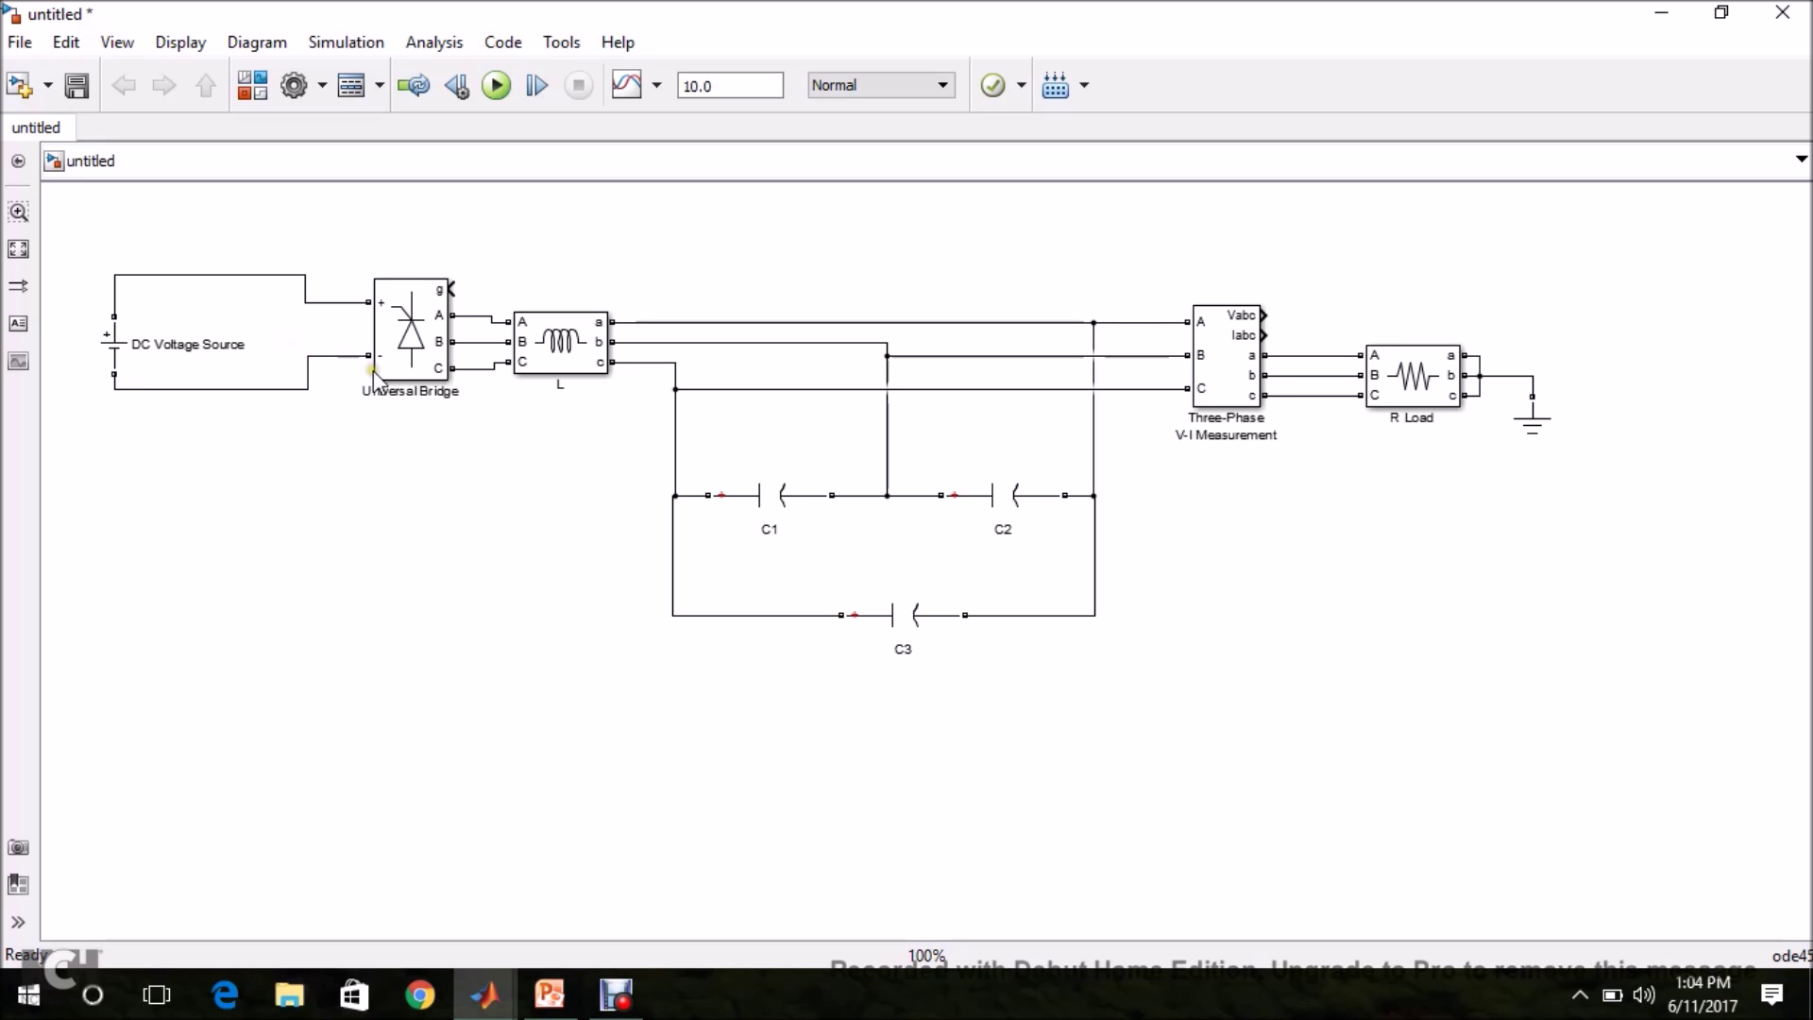
left_click(400, 370)
left_click(514, 364)
left_click(664, 377)
left_click(802, 399)
left_click(1418, 395)
left_click(1430, 554)
left_click(980, 261)
Step: Add a Goto block from the Simulink Signal Routing library above the Three-Phase V-I Measurement block and set its tag to Vabc
left_click(252, 95)
left_click(236, 424)
left_click_drag(237, 424, 240, 143)
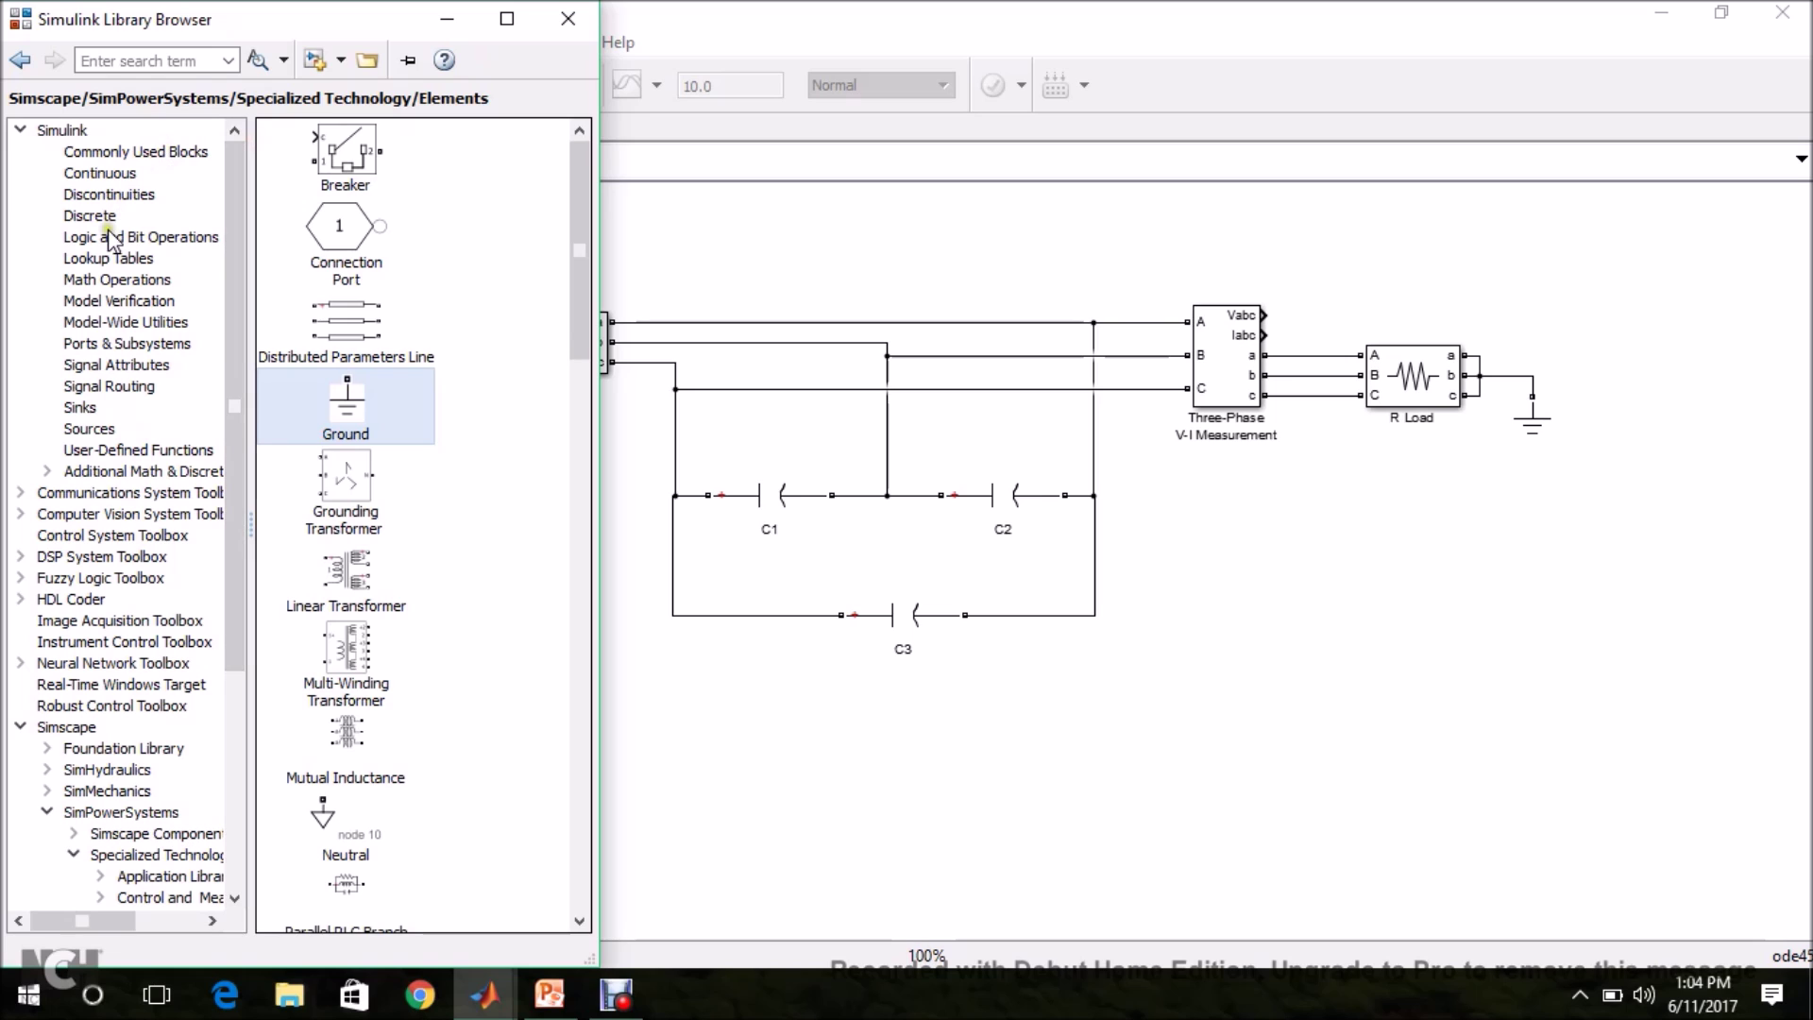
left_click(99, 386)
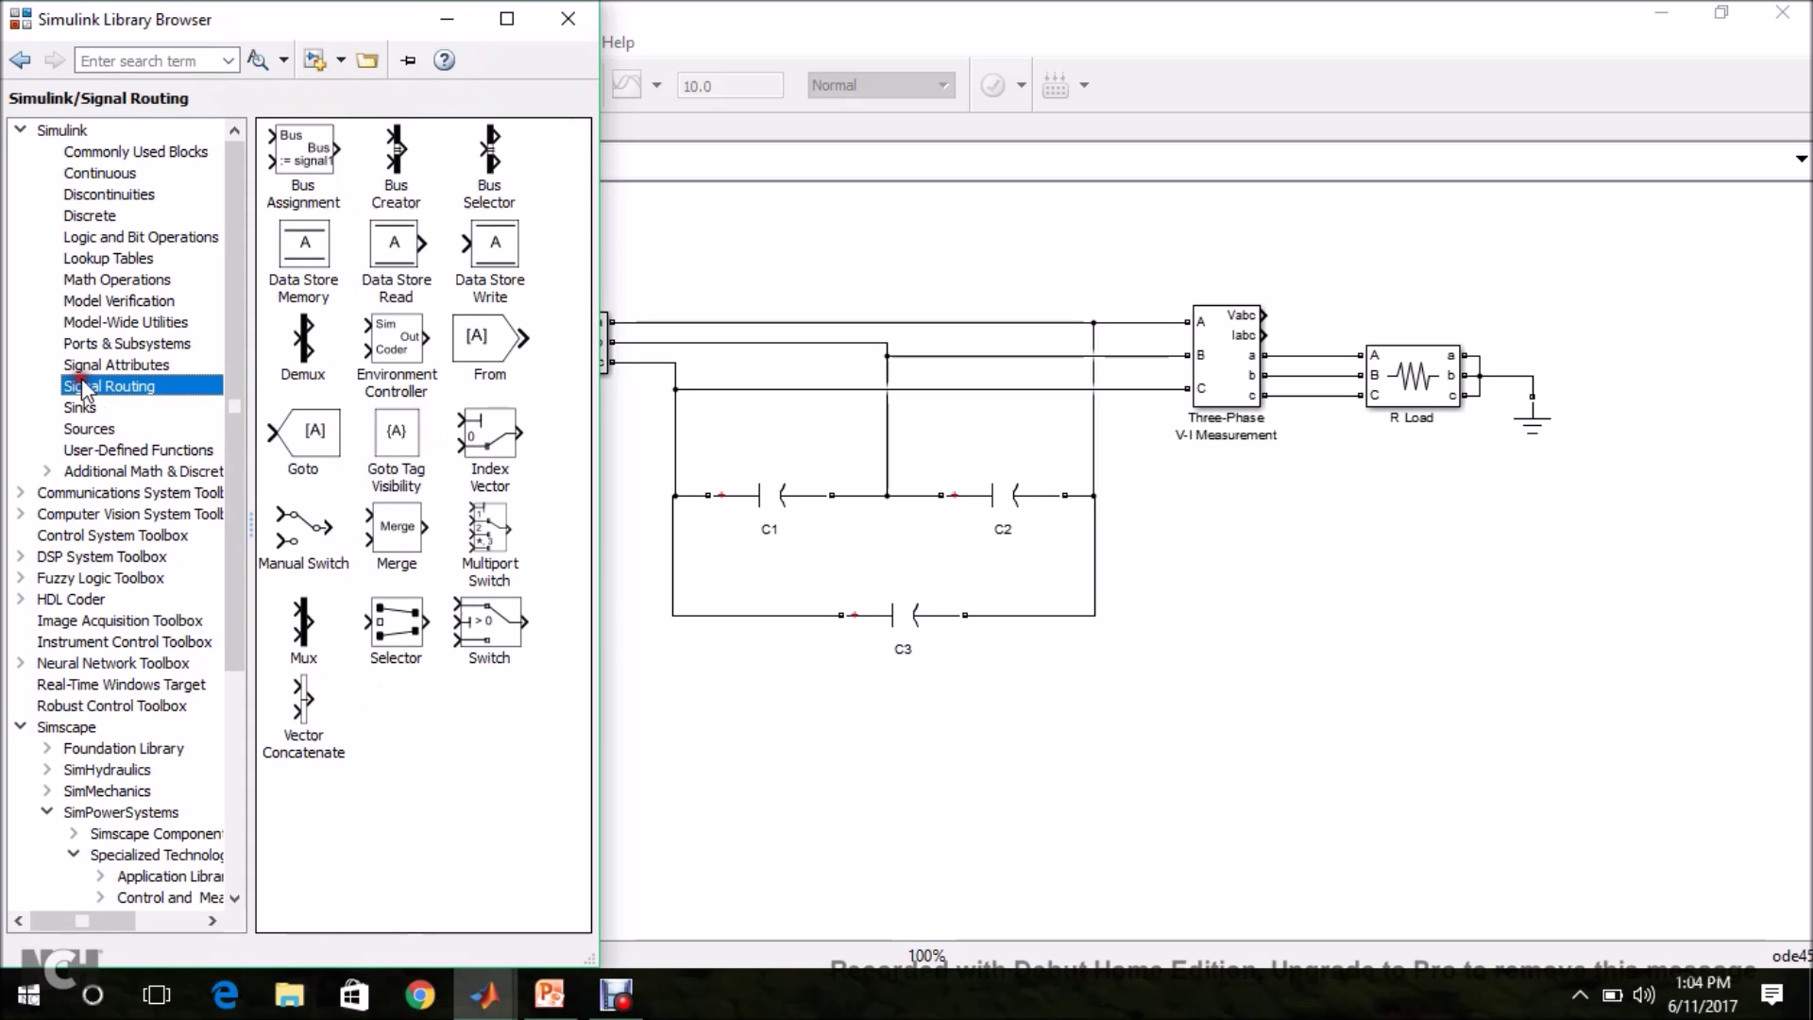
left_click_drag(284, 442, 1357, 246)
double_click(1357, 245)
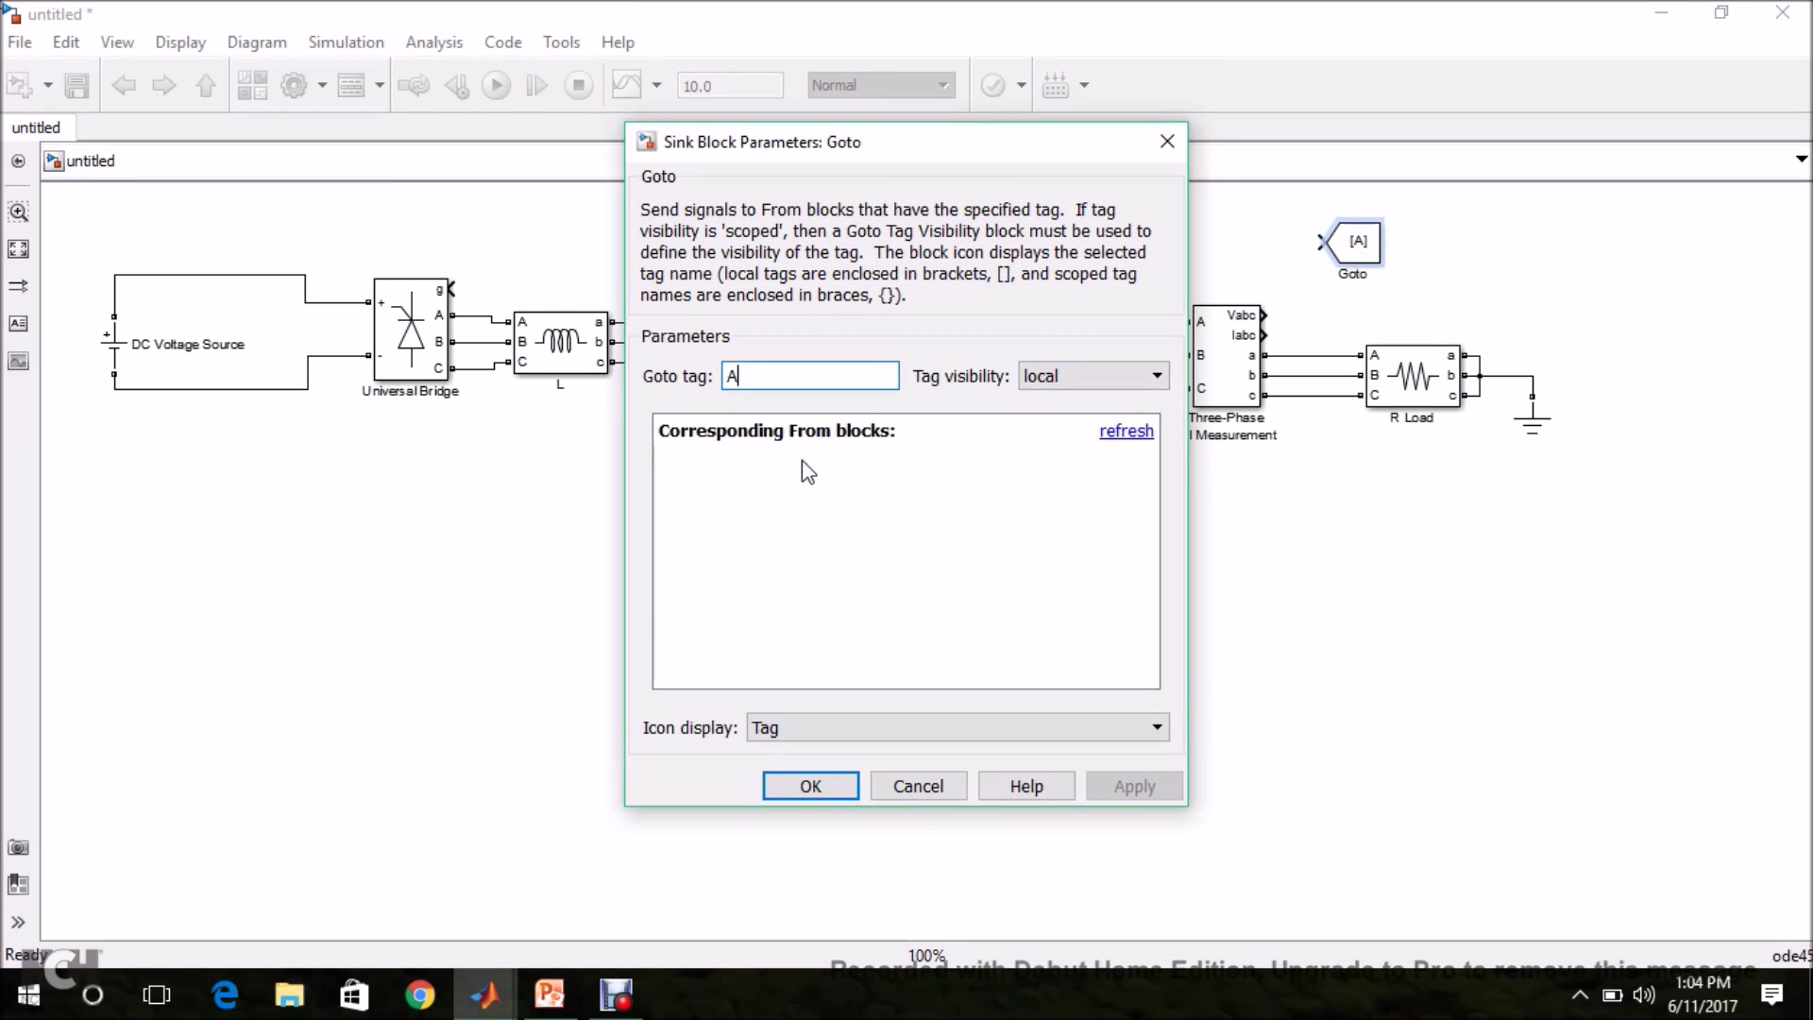
key("BackSpace")
type("Vabc")
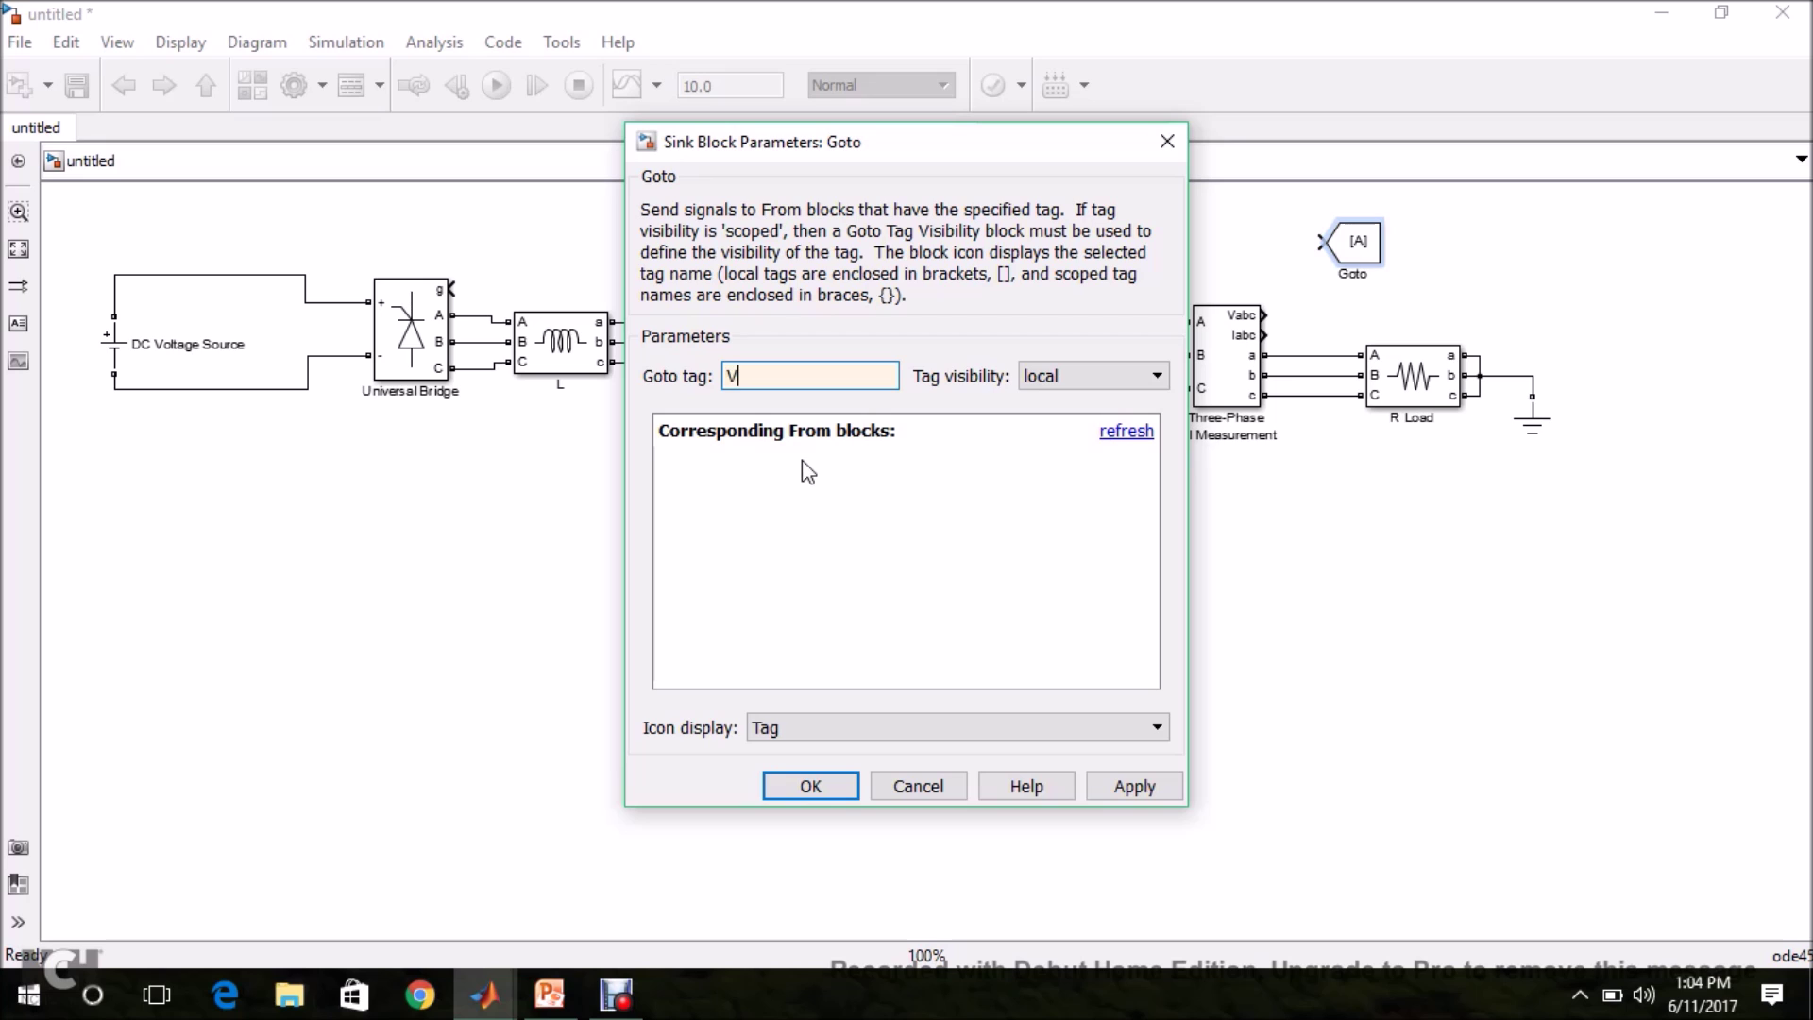
left_click(798, 783)
Step: Hide the block name of the Vabc Goto block
left_click(1350, 245)
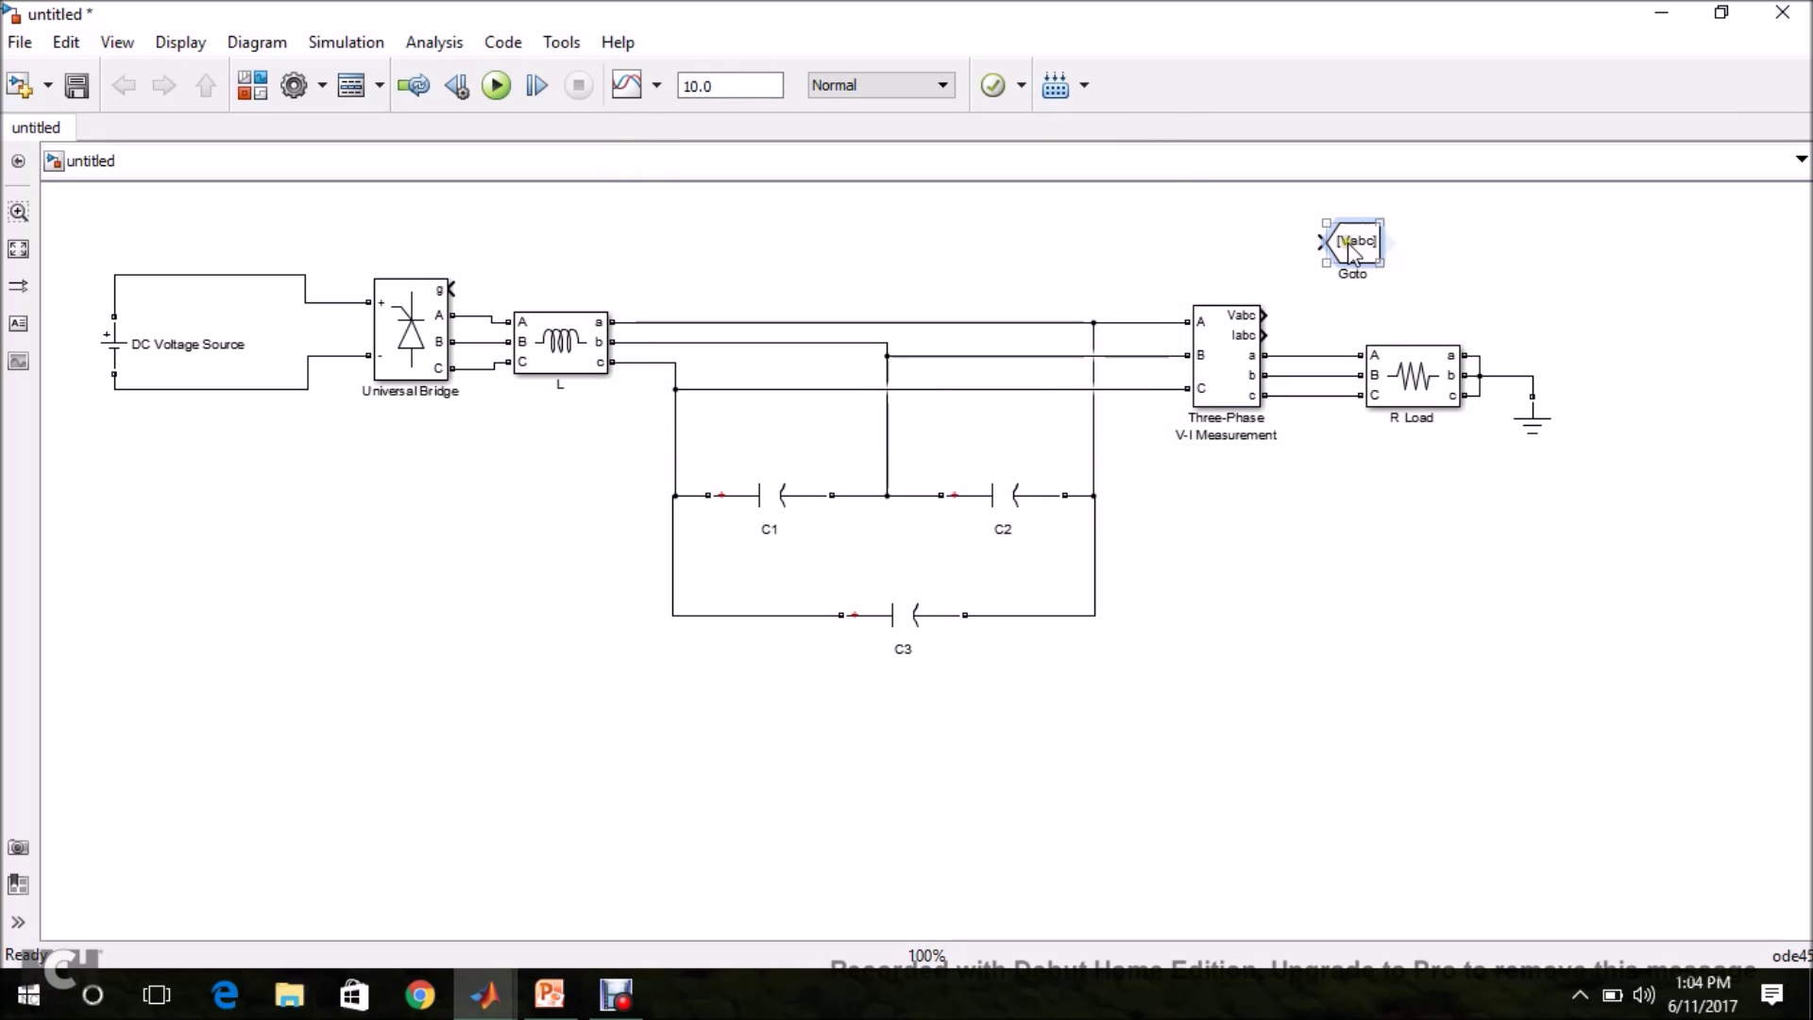
right_click(1351, 250)
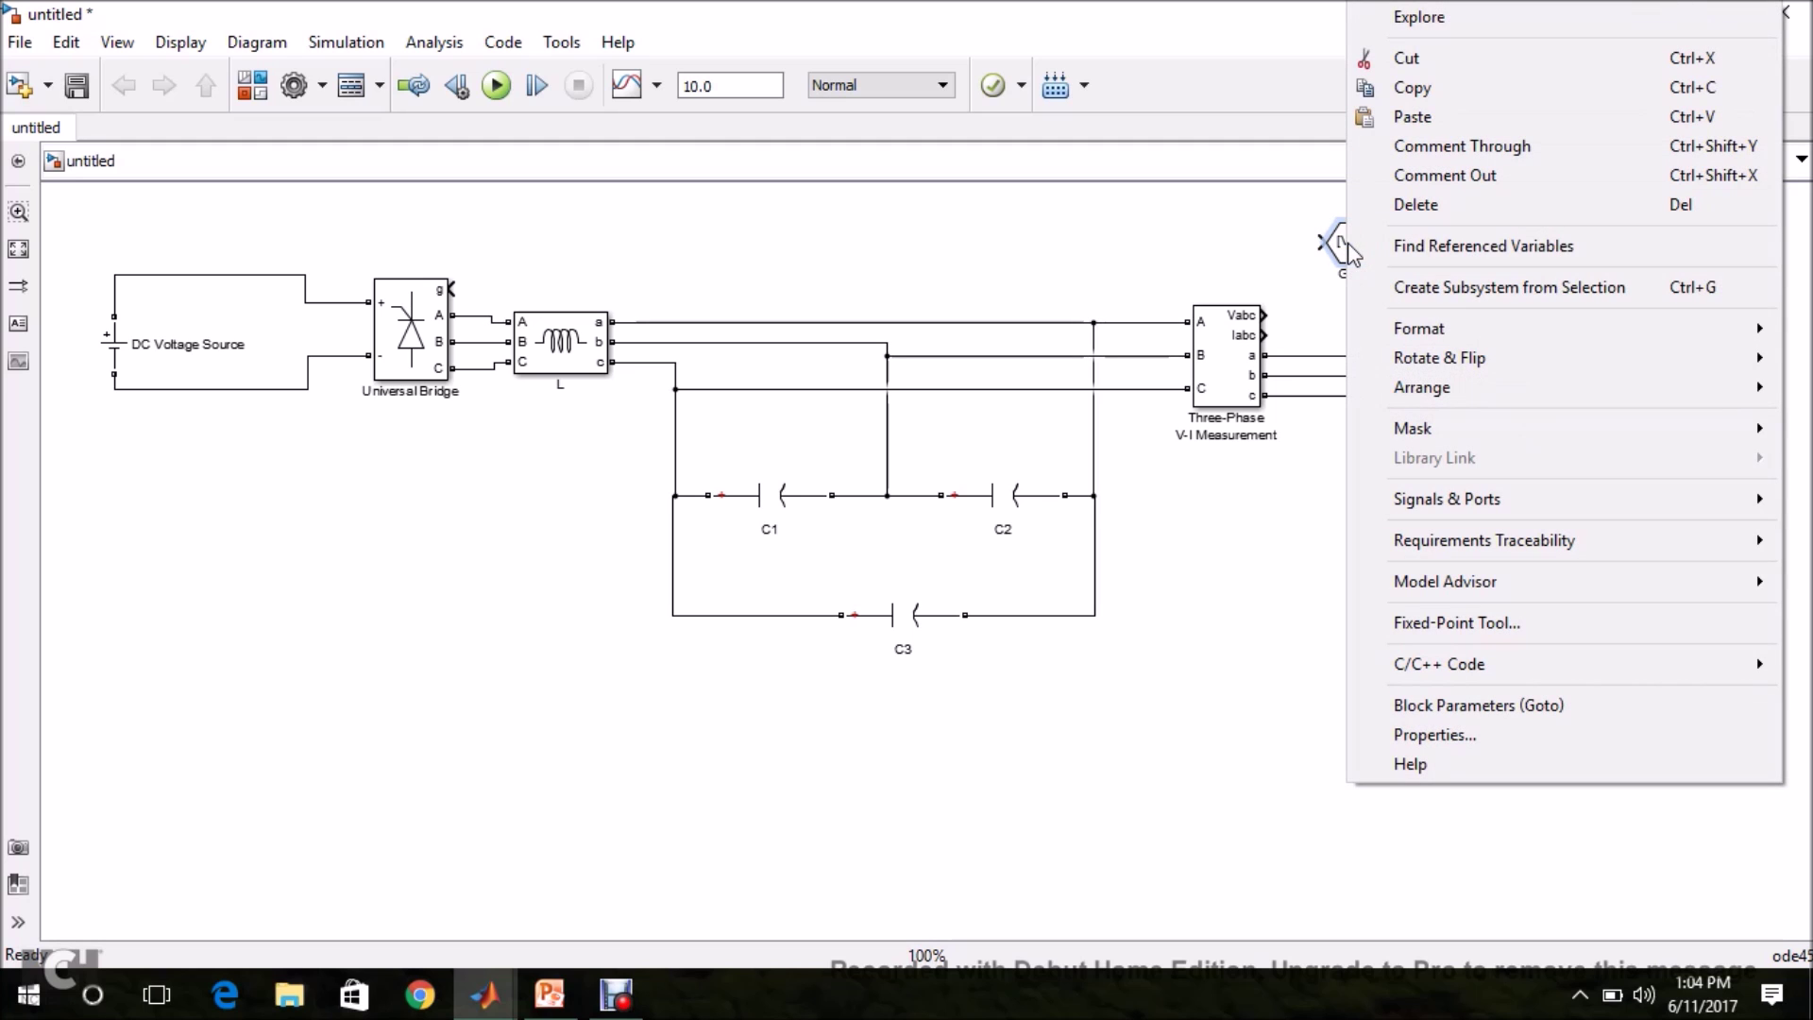
mouse_move(1439, 331)
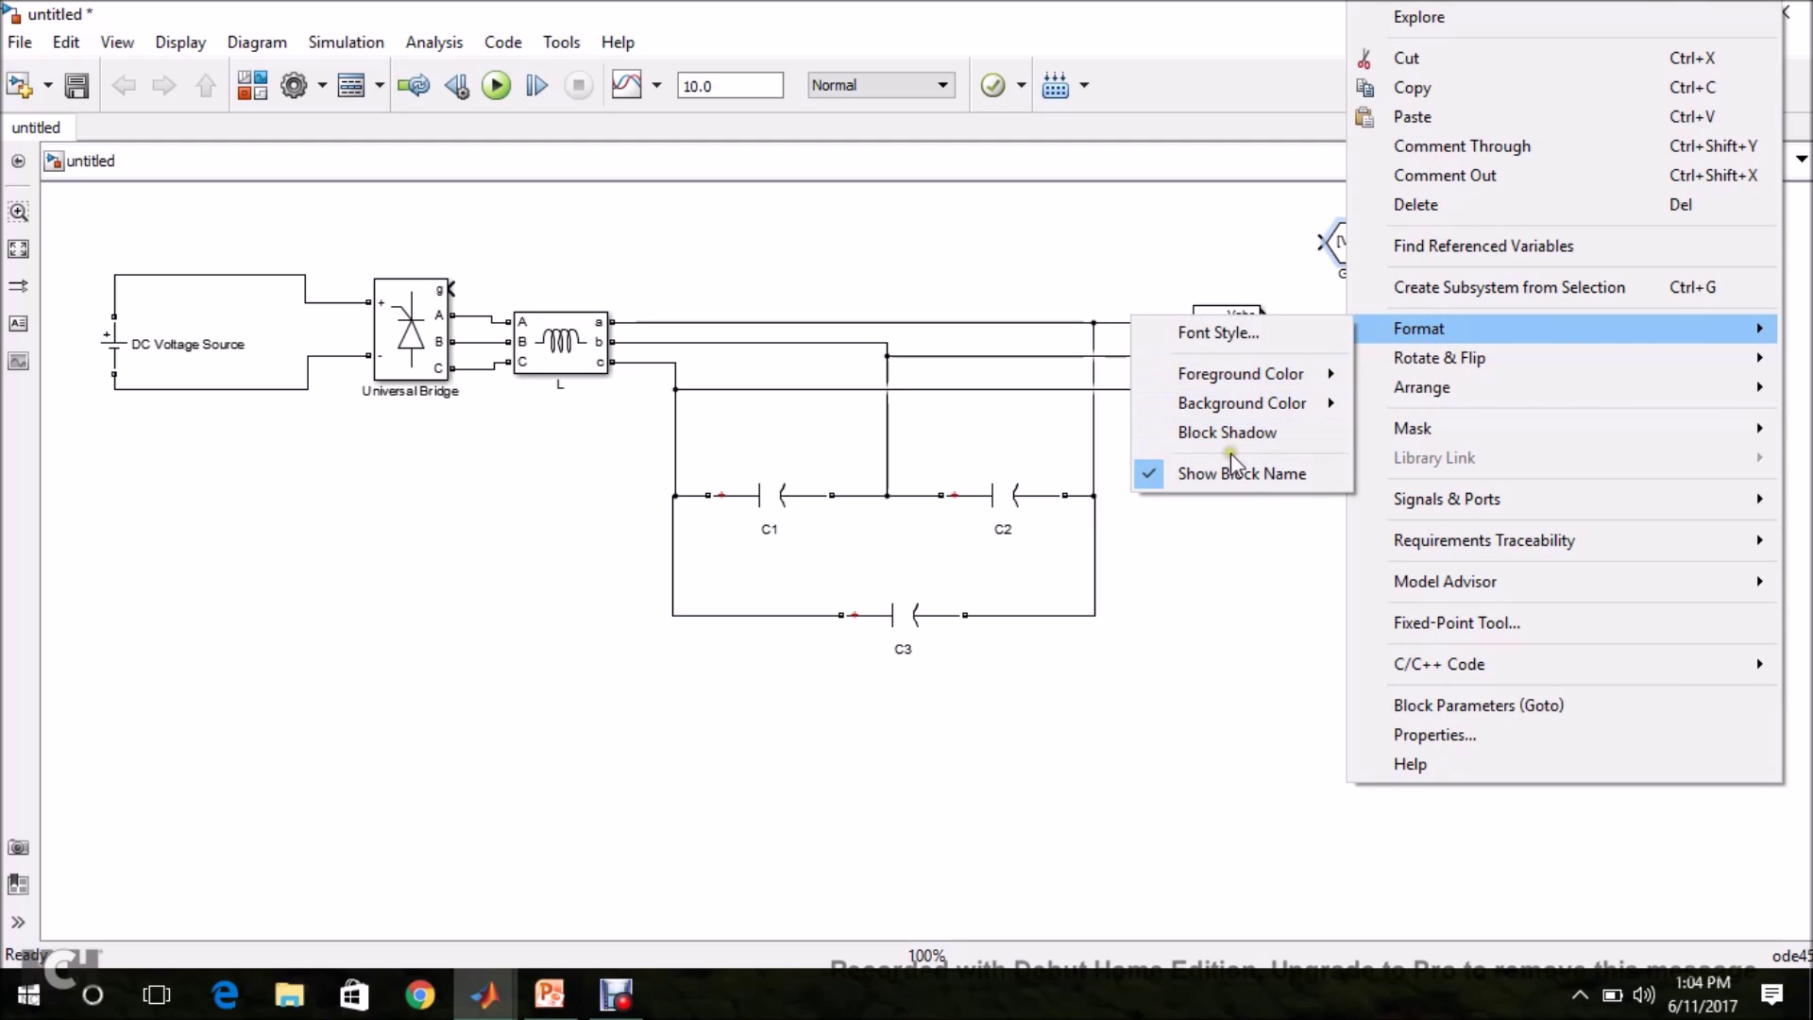
left_click(1197, 477)
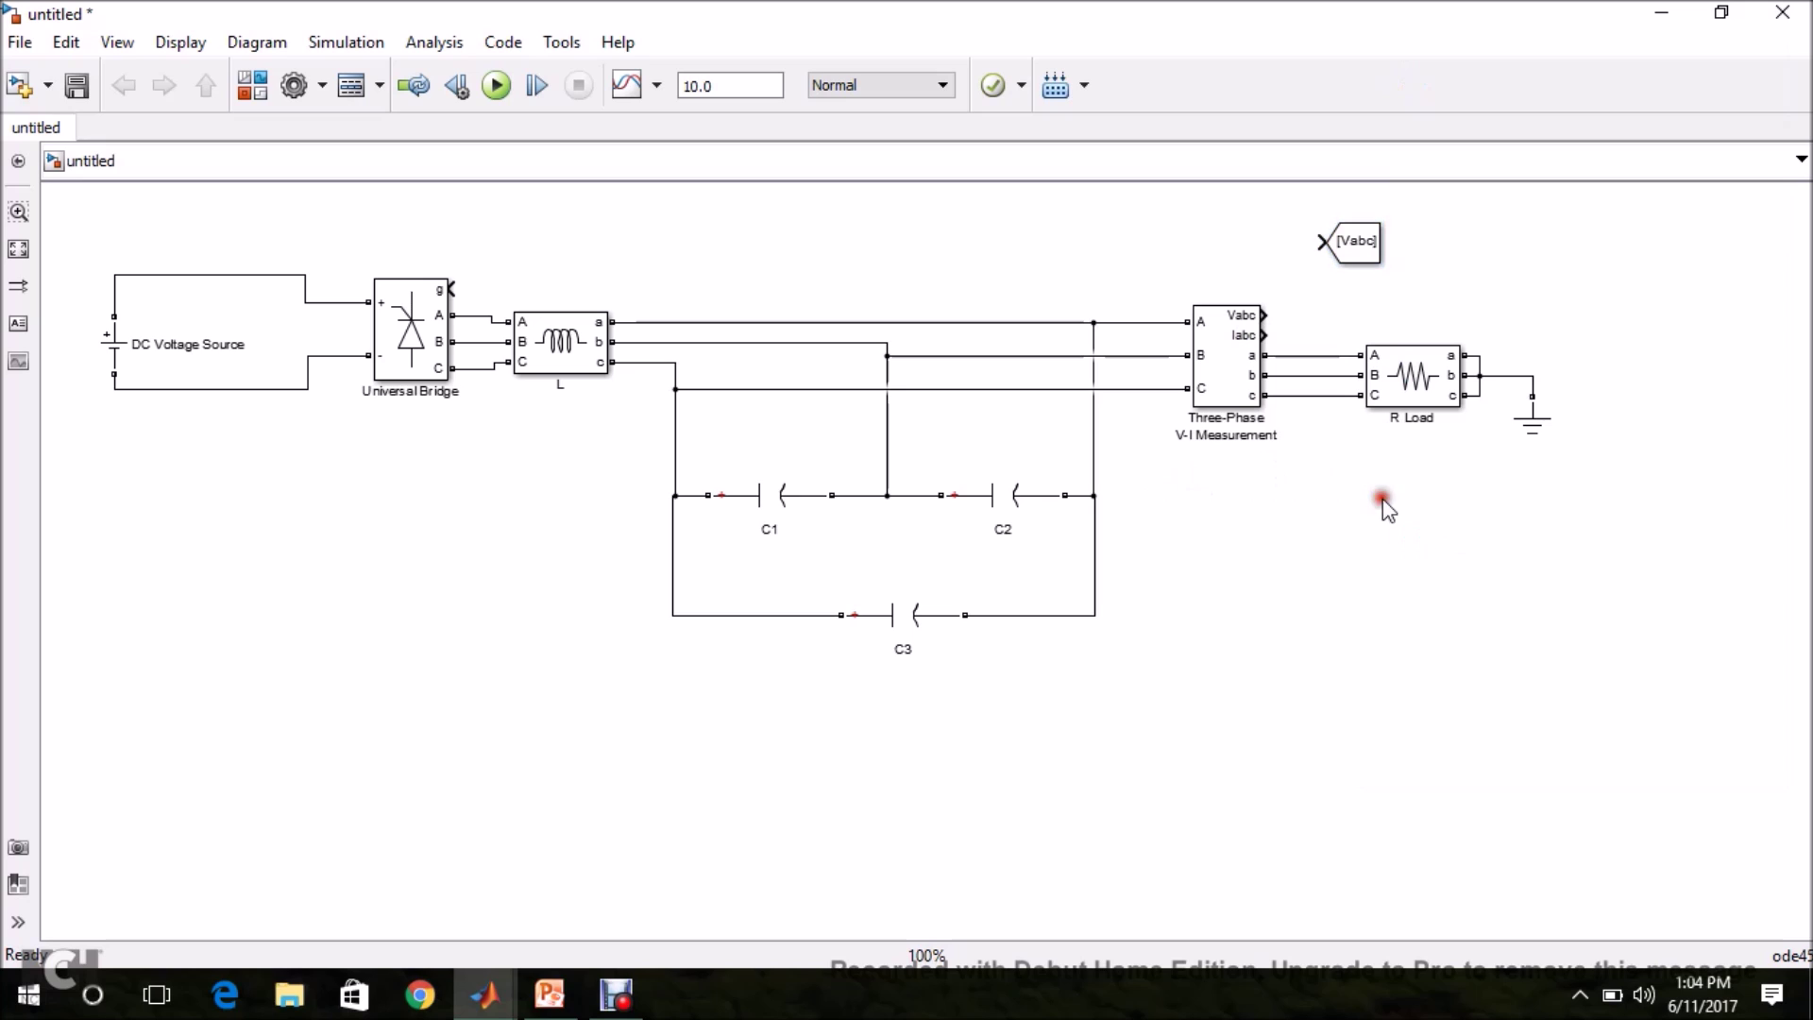
Step: Shrink the Vabc Goto block, duplicate it directly underneath, and set the copy's tag to Iabc
mouse_move(1381, 265)
left_mouse_down()
mouse_move(1390, 245)
mouse_move(1368, 243)
mouse_move(1408, 304)
mouse_move(1360, 268)
left_mouse_up()
double_click(1359, 268)
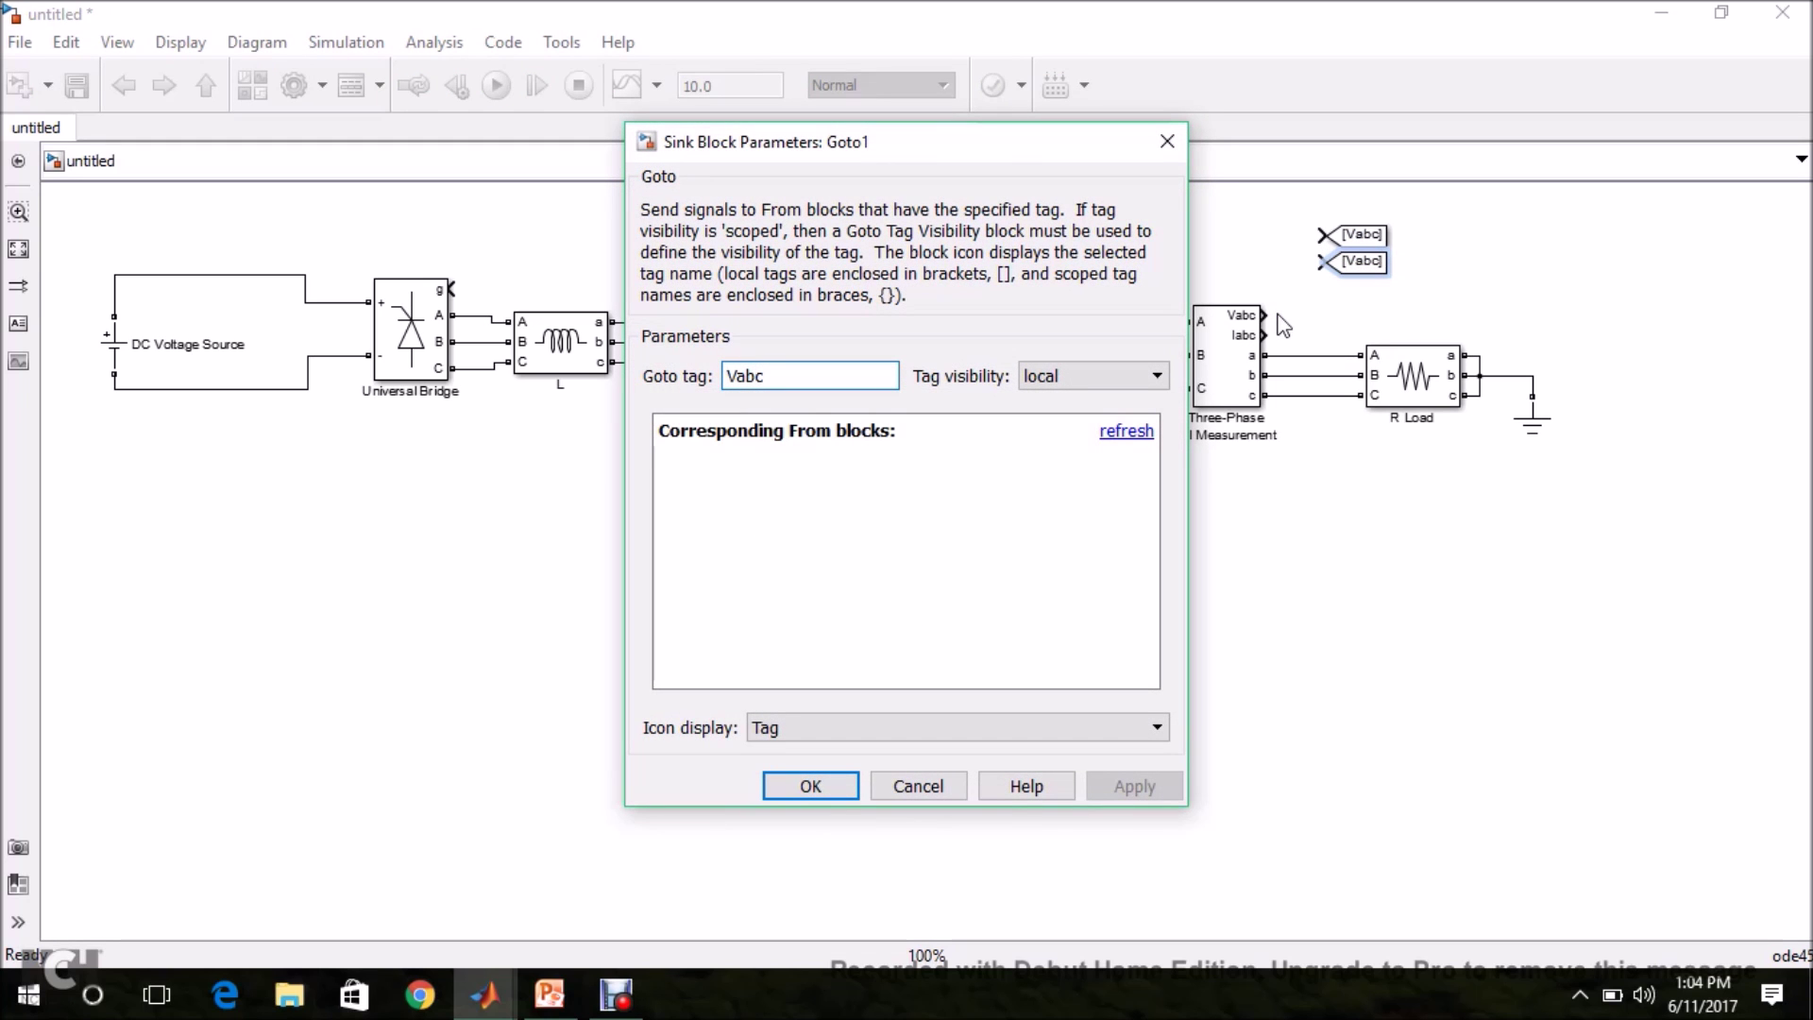
key("Home")
key("Delete")
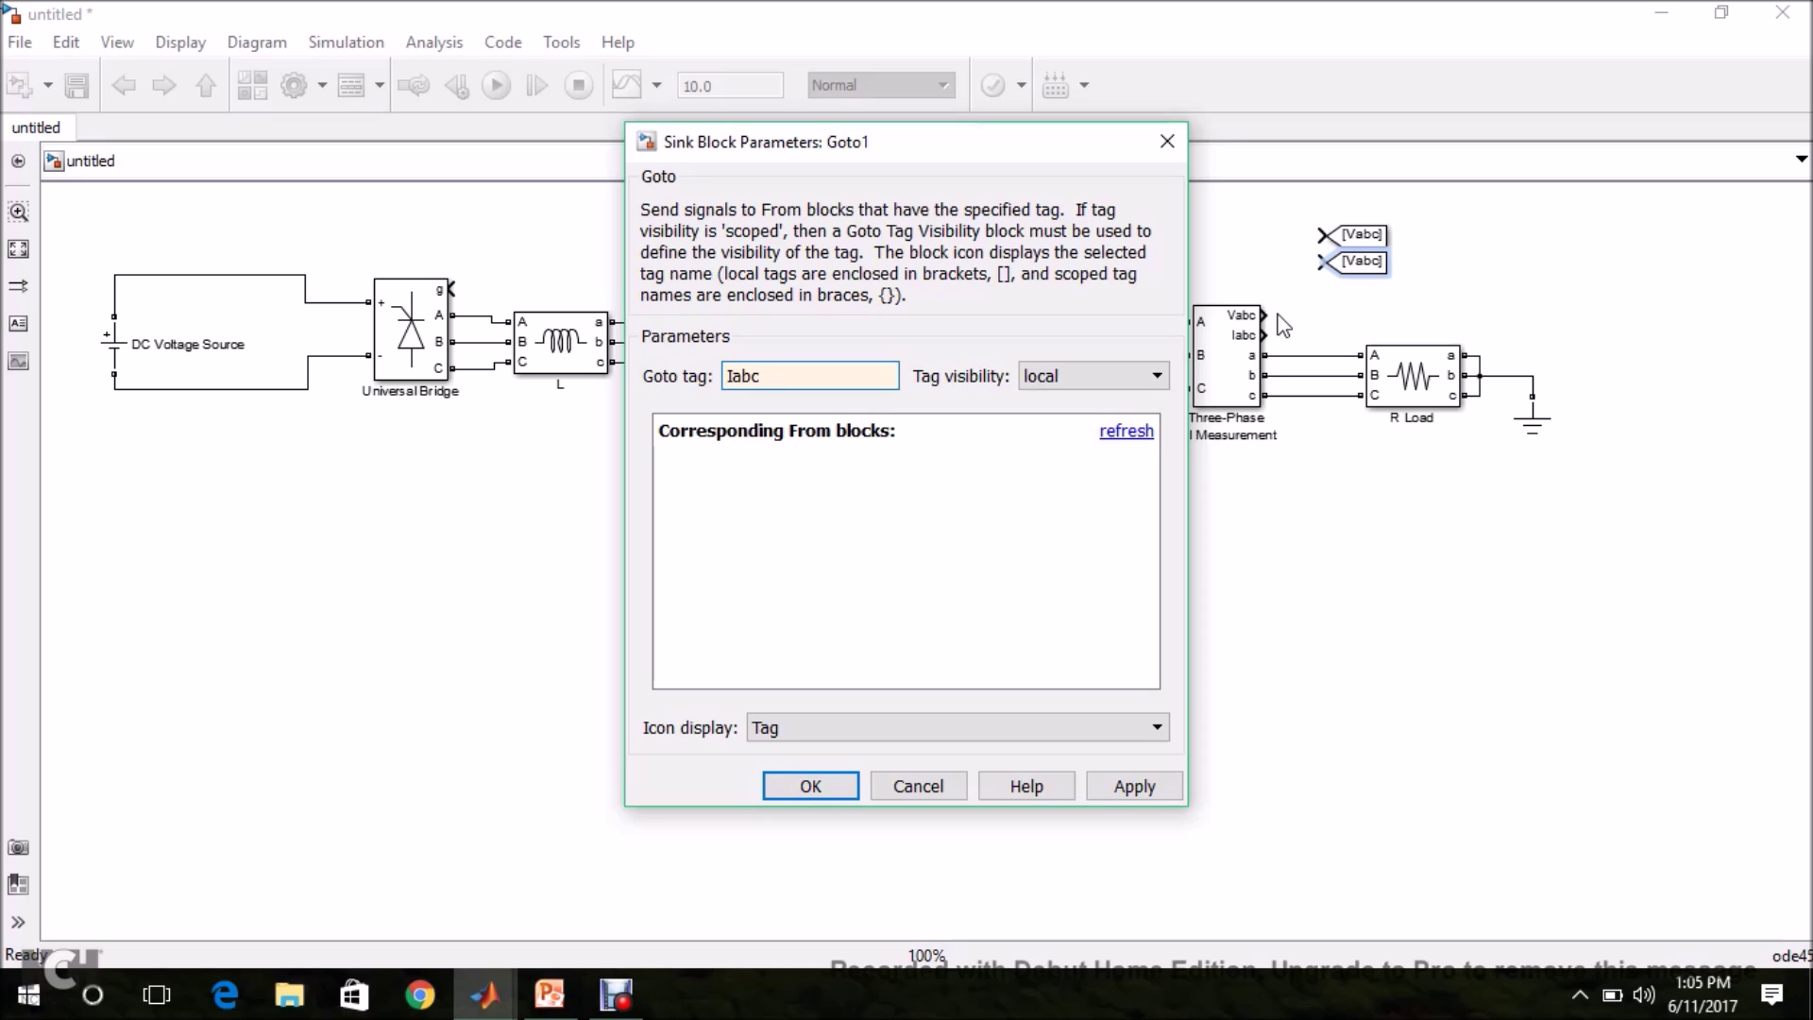
key("Return")
Step: Connect the measurement block's Vabc and Iabc outputs to the matching Goto tags and tidy the wire routing
mouse_move(1318, 236)
left_mouse_down()
mouse_move(1261, 348)
mouse_move(1316, 261)
left_mouse_up()
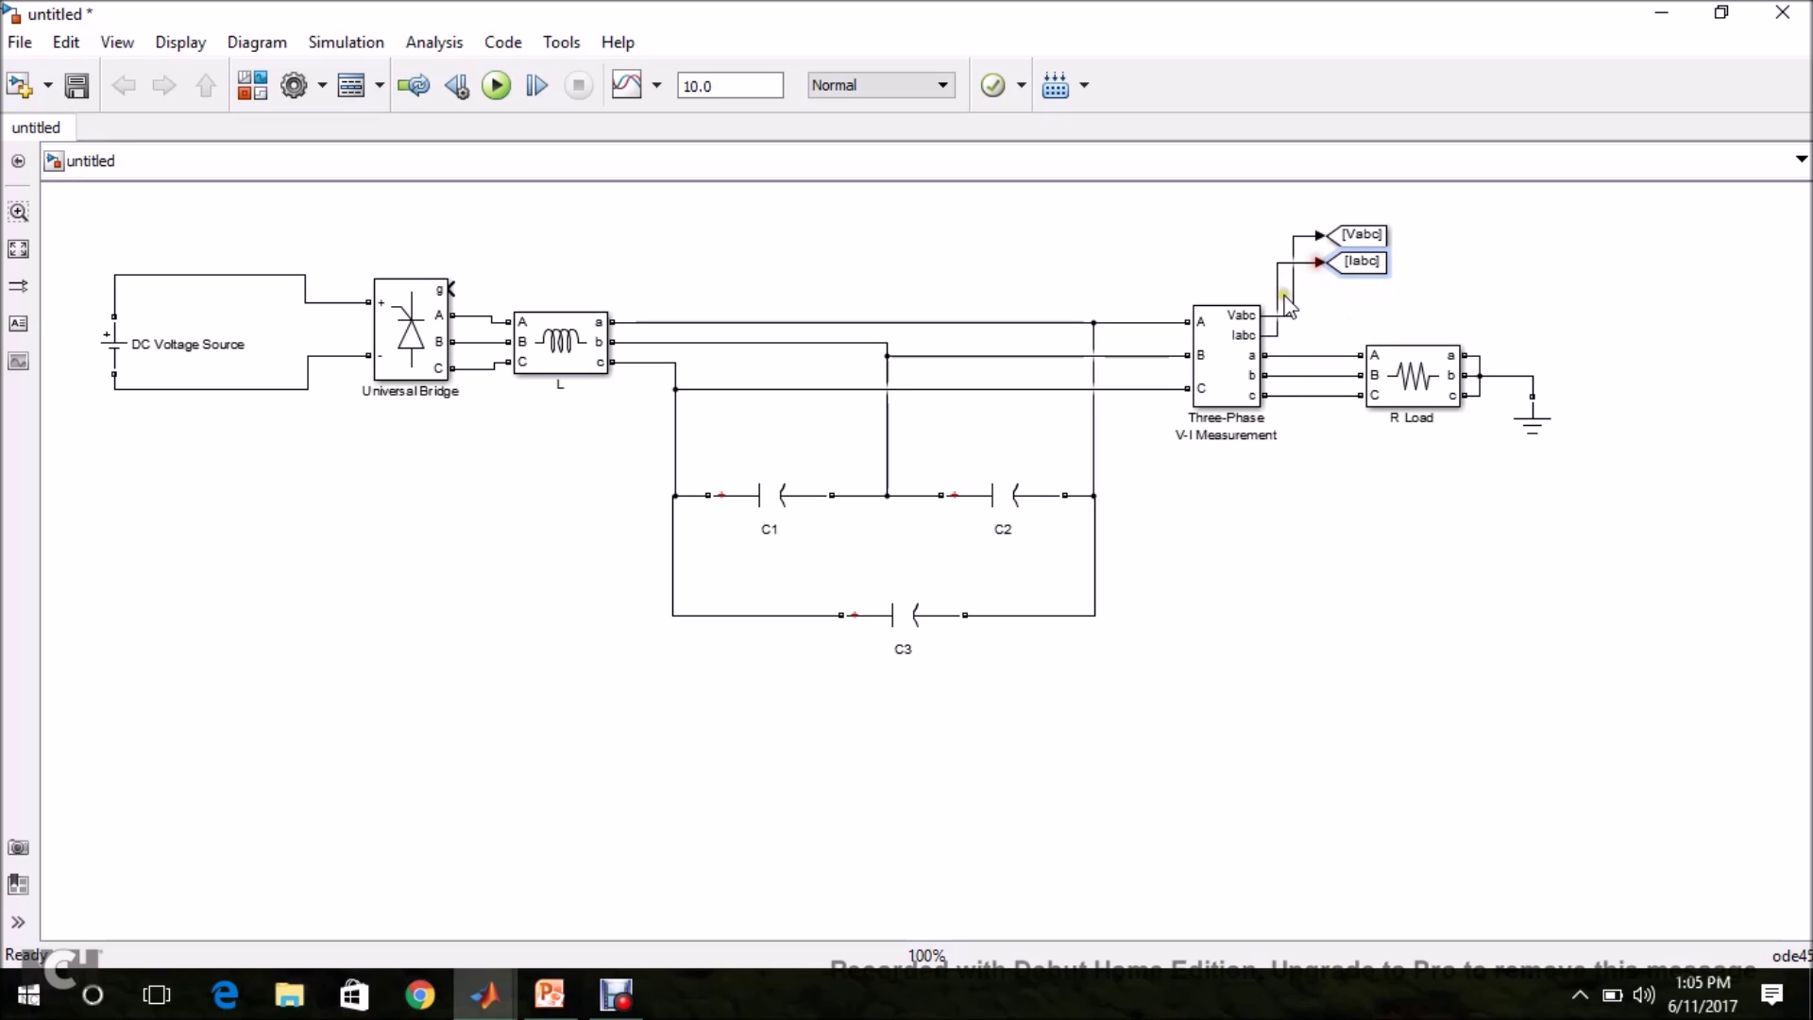
left_click(1305, 298)
left_click_drag(1296, 291, 1285, 284)
Step: Move both Goto tags down together so they sit just above the R Load
left_click_drag(1409, 206, 1376, 266)
key("Down")
key("Down")
key("Down")
key("Down")
key("Down")
key("Down")
key("Down")
key("Down")
key("Down")
key("Down")
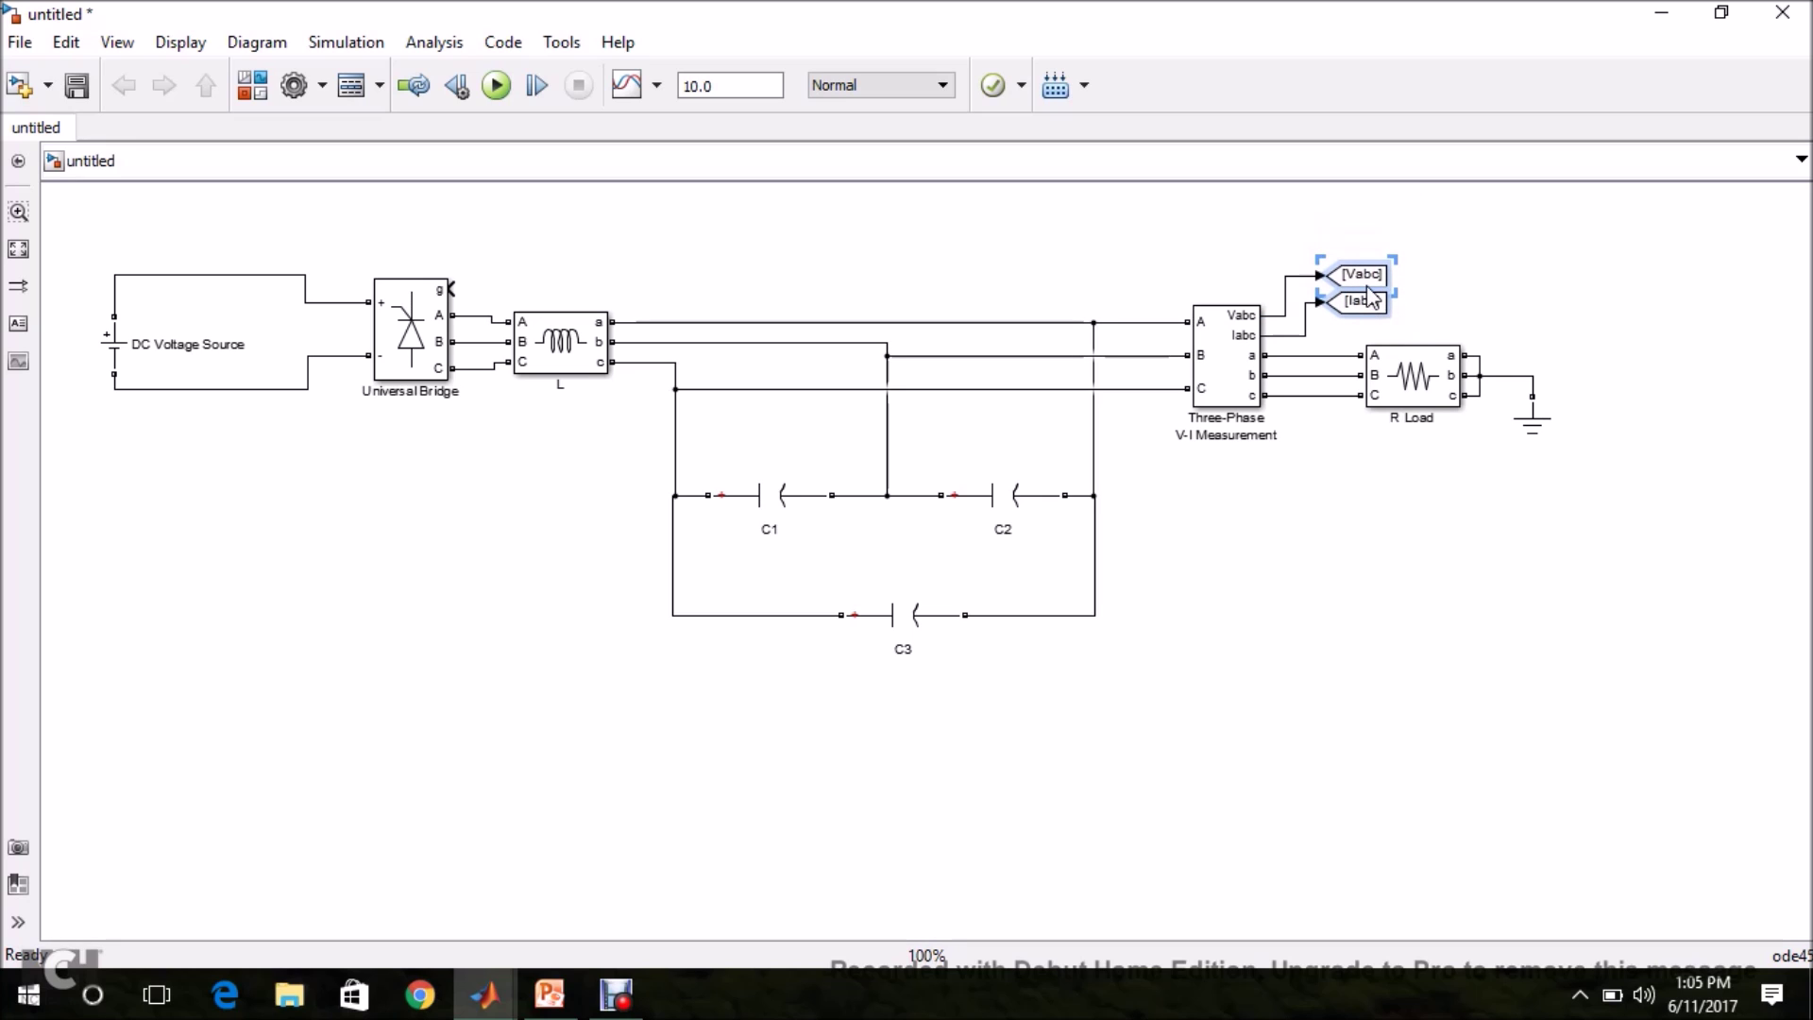
left_click(1258, 640)
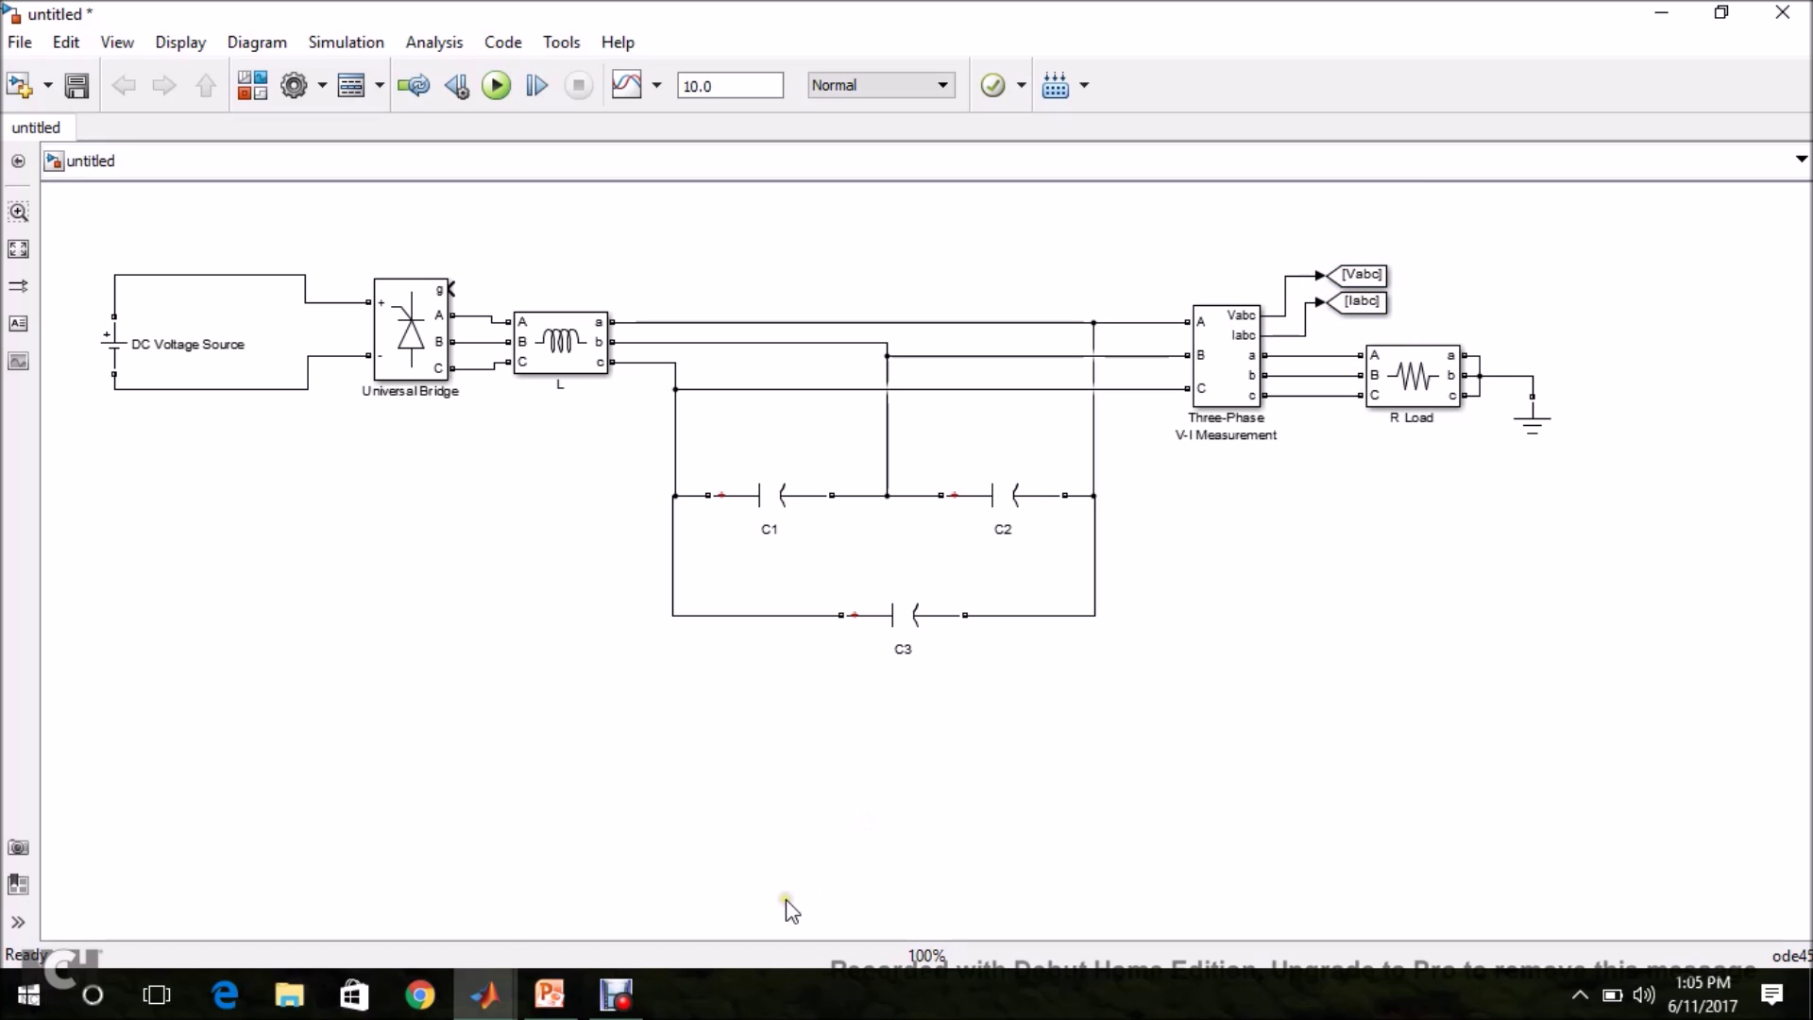
Step: Add a From block from the Signal Routing library below the circuit and set its Goto tag to Vabc
mouse_move(507, 1008)
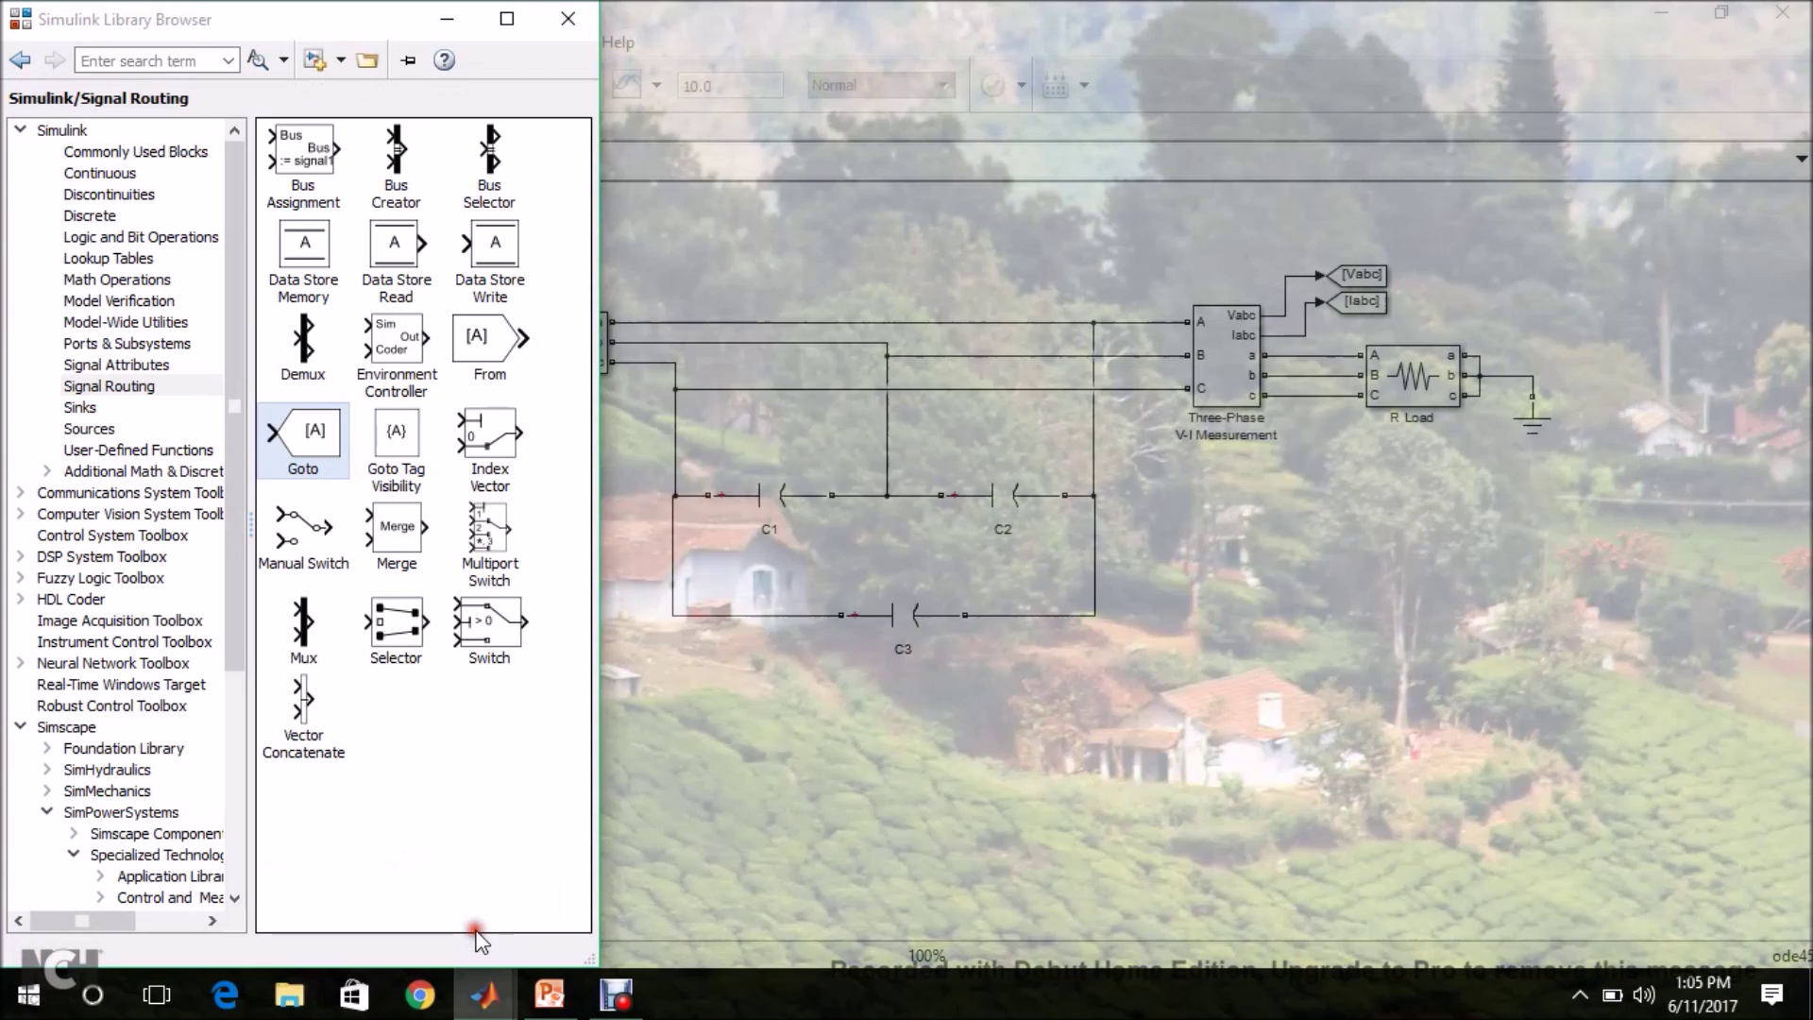
left_click(477, 930)
left_click_drag(477, 342, 724, 736)
double_click(724, 736)
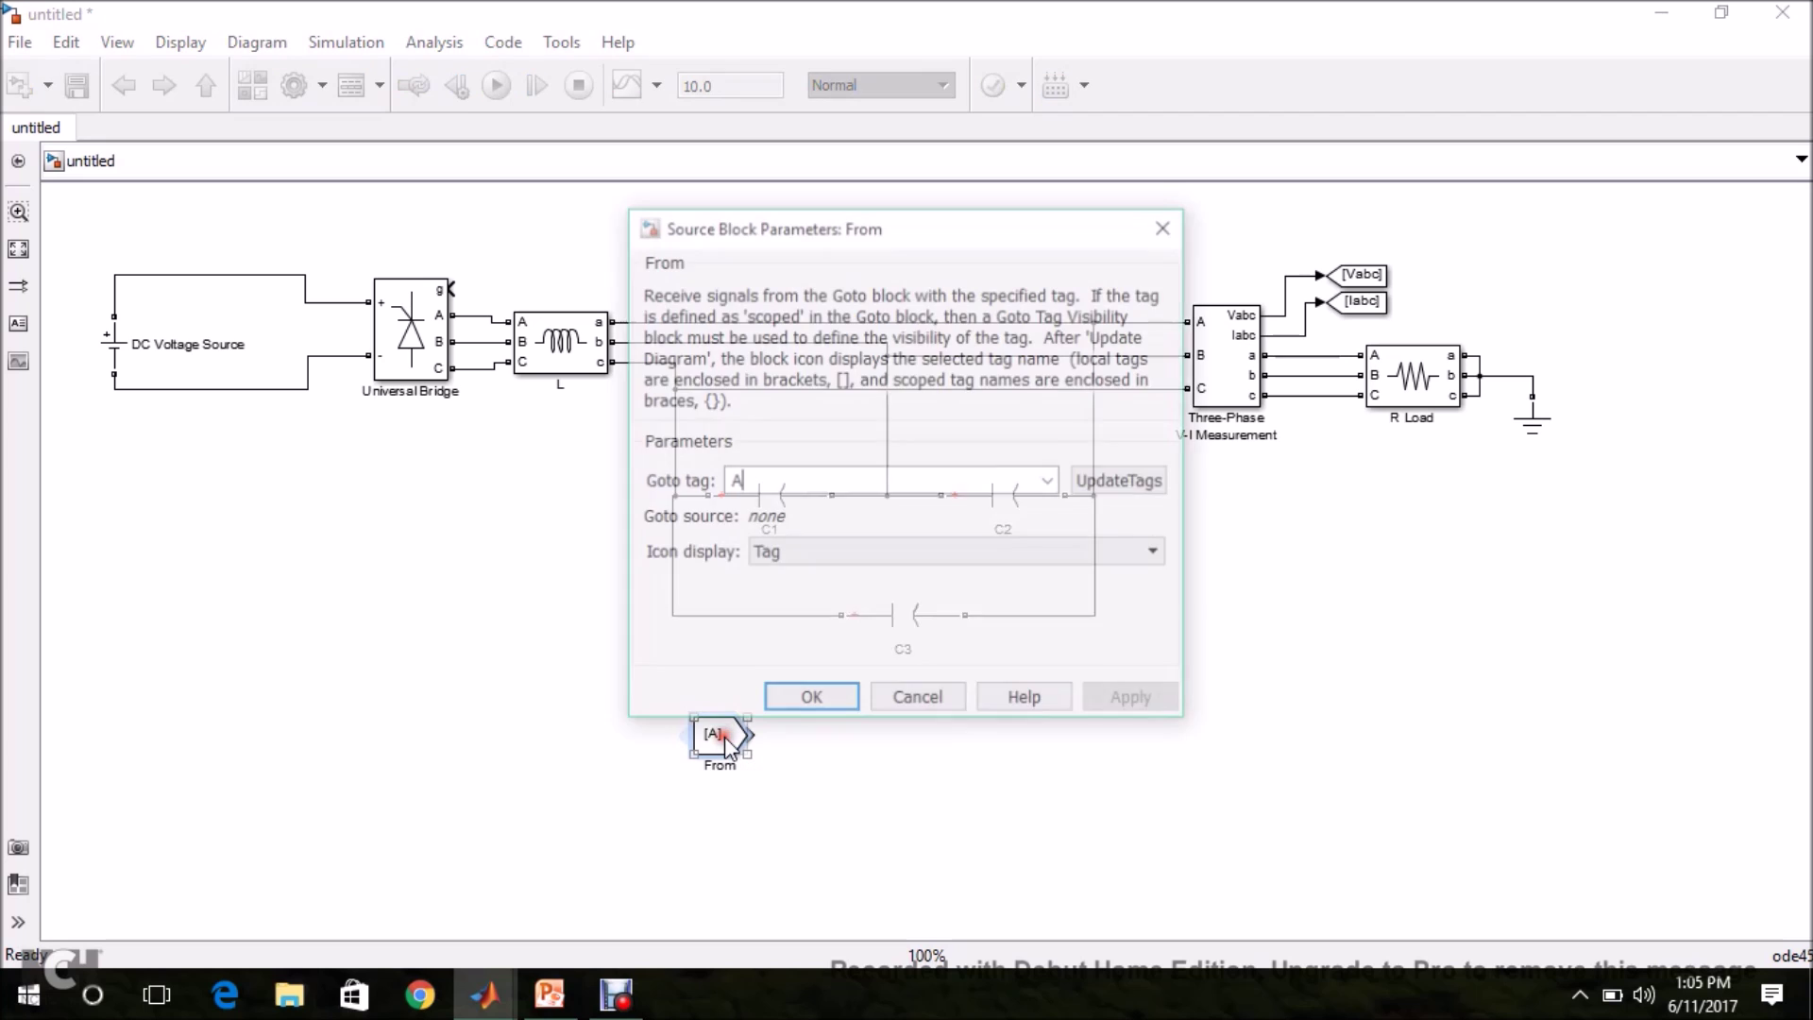
key("BackSpace")
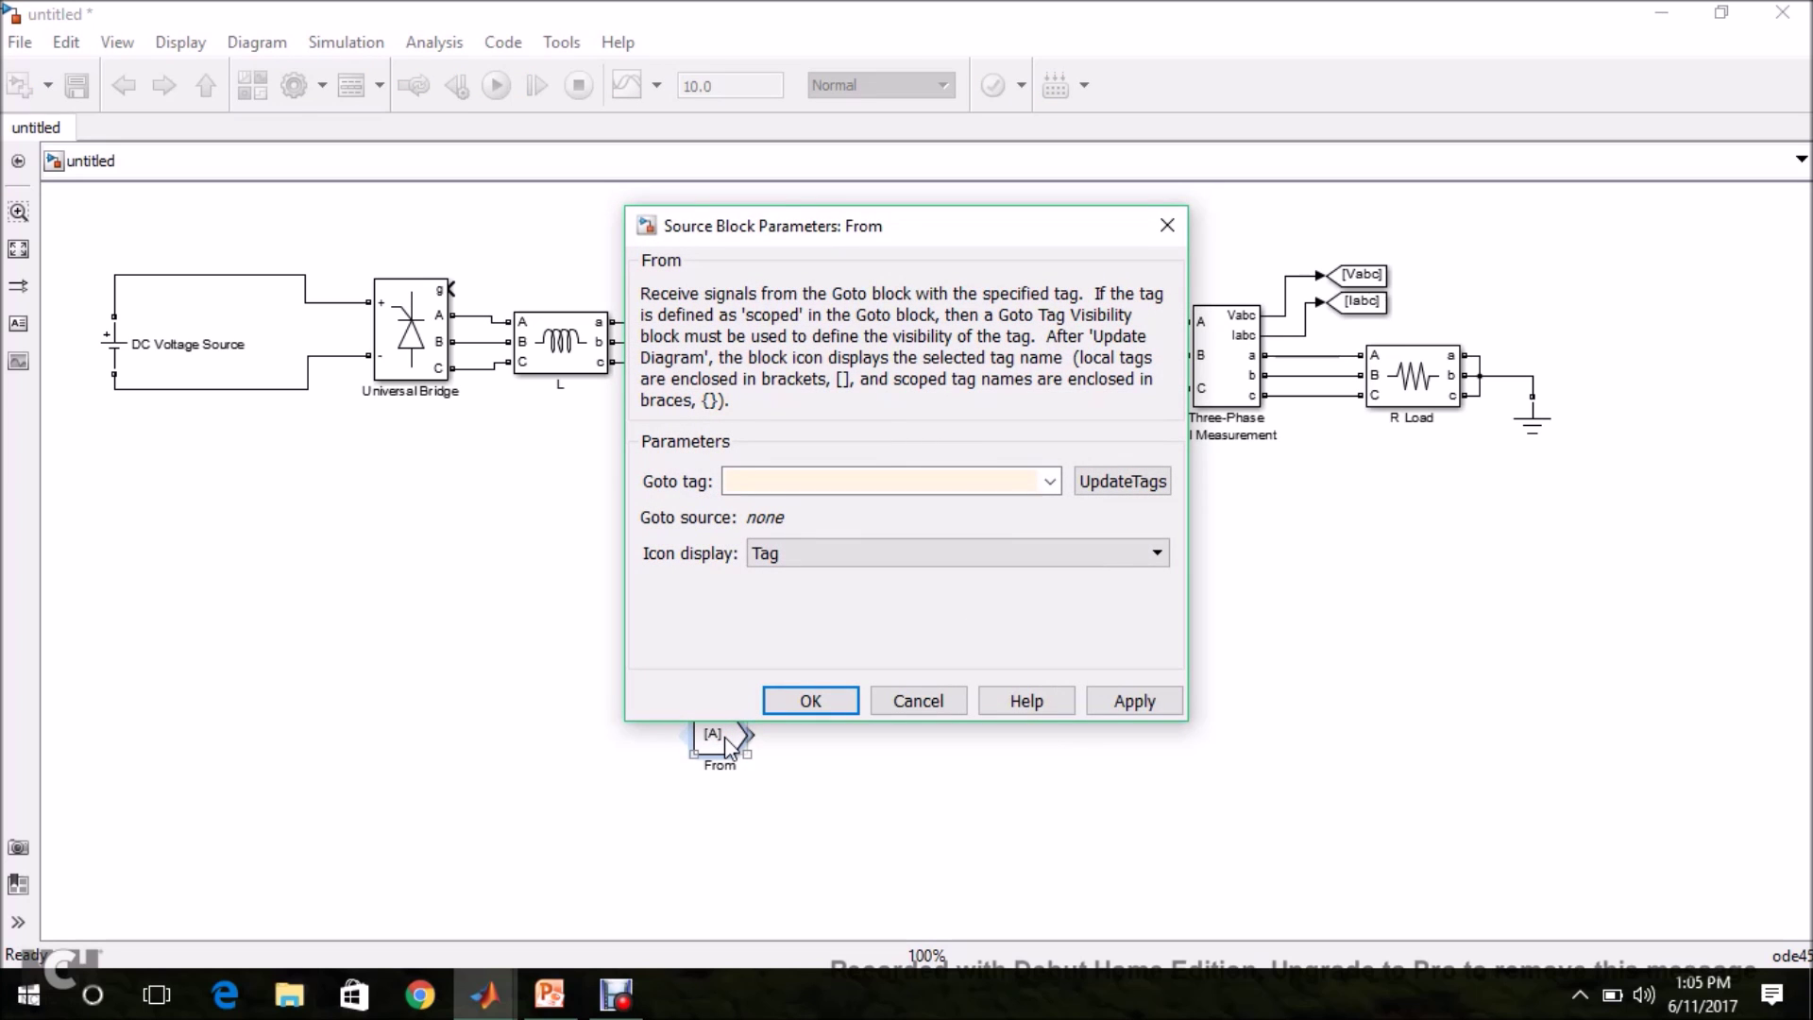
type("Vabc")
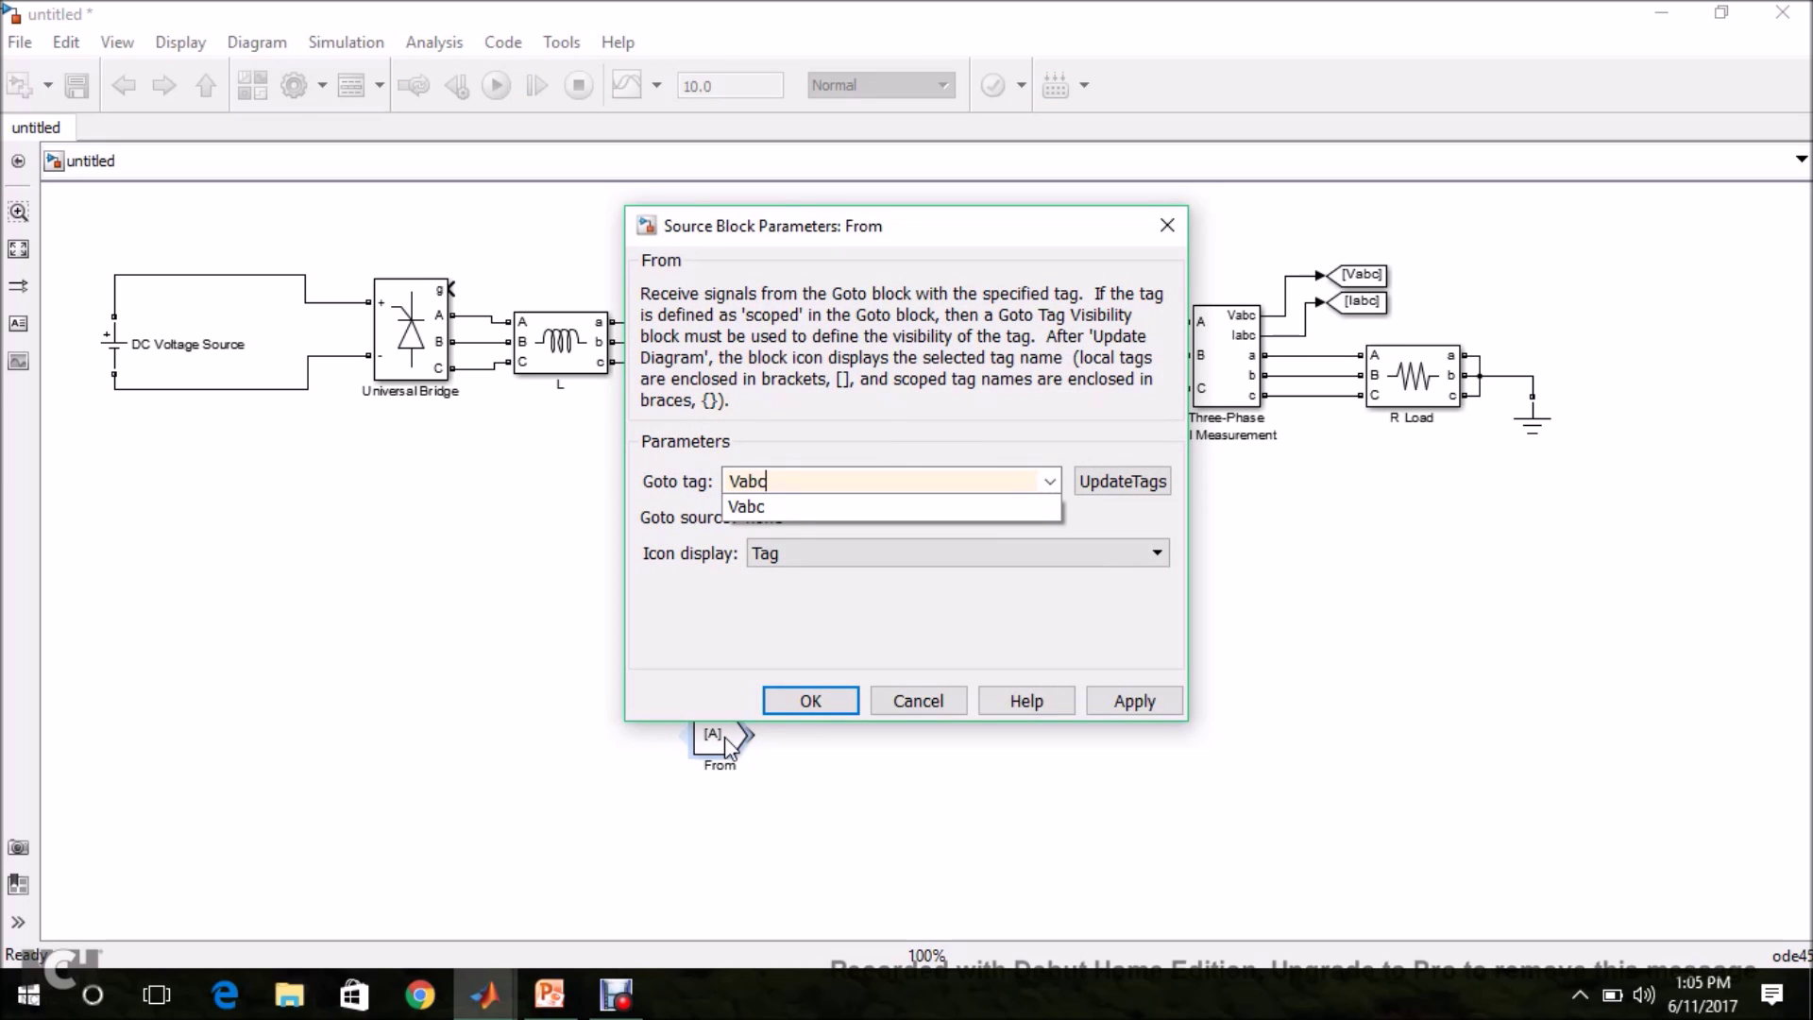
left_click(804, 703)
Step: Move the Vabc From block to the empty area below the DC Voltage Source and hide its block name
left_click_drag(725, 738, 201, 769)
right_click(198, 762)
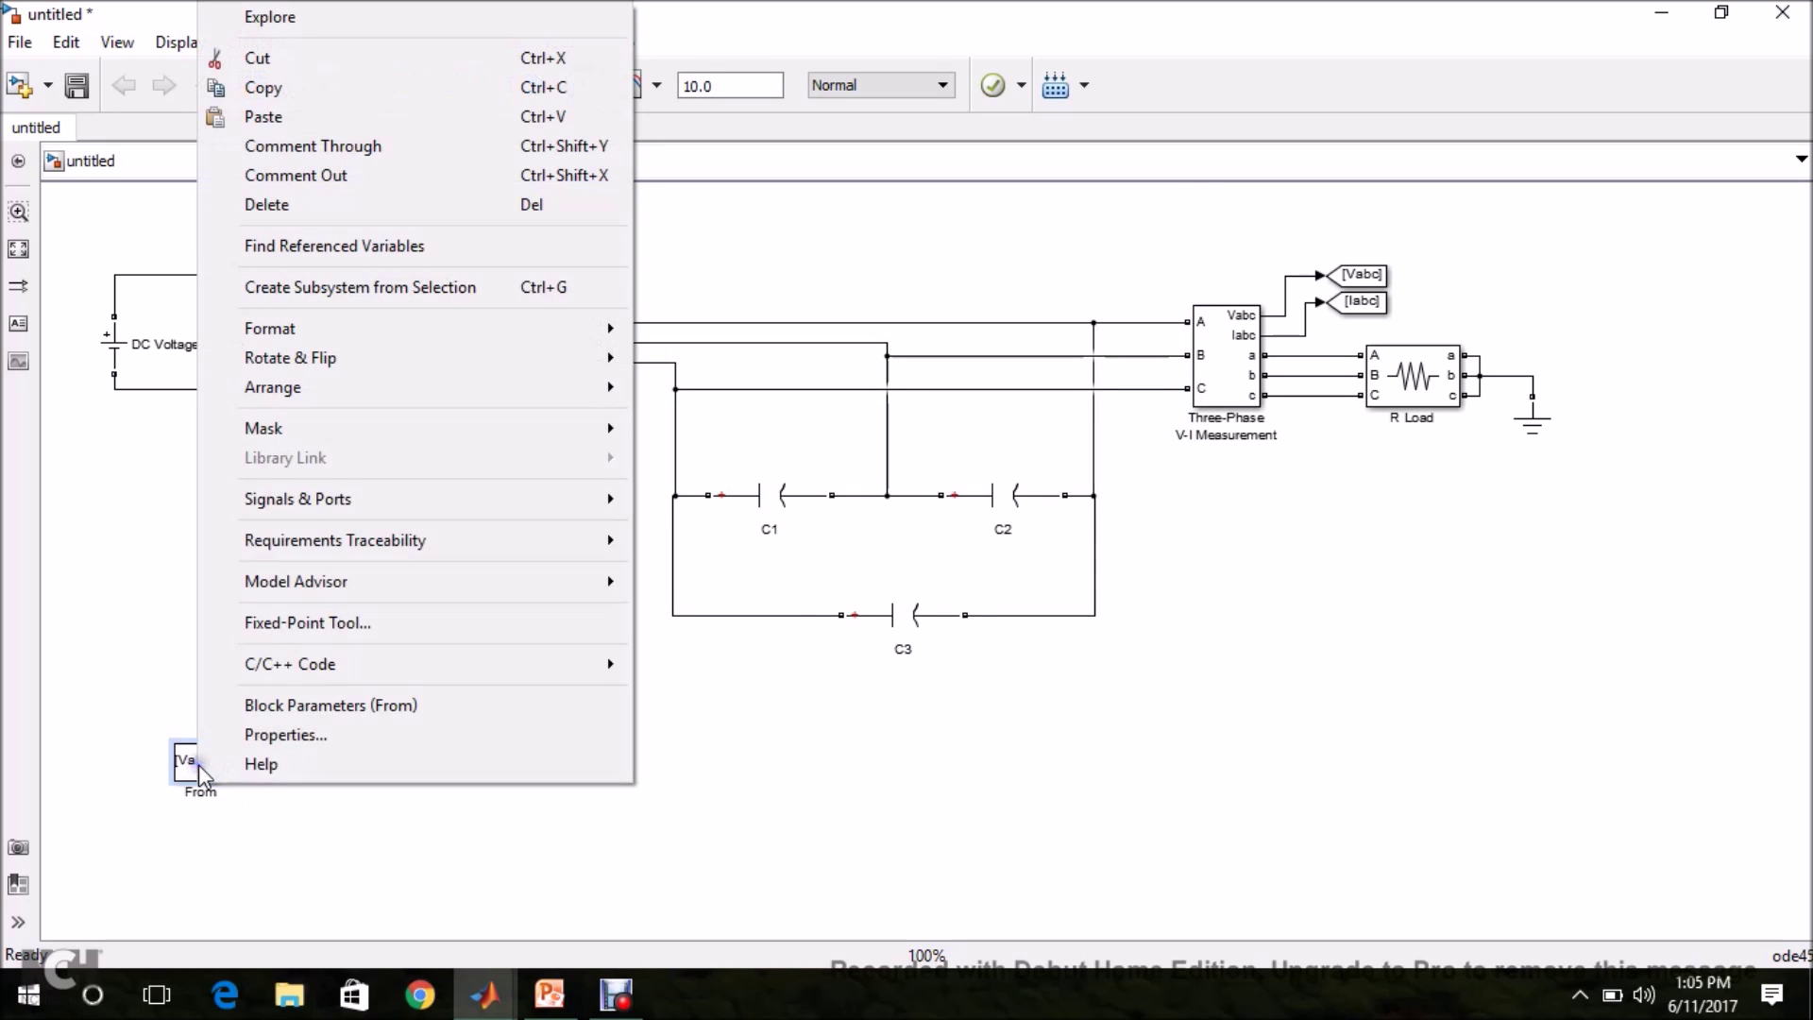
mouse_move(337, 330)
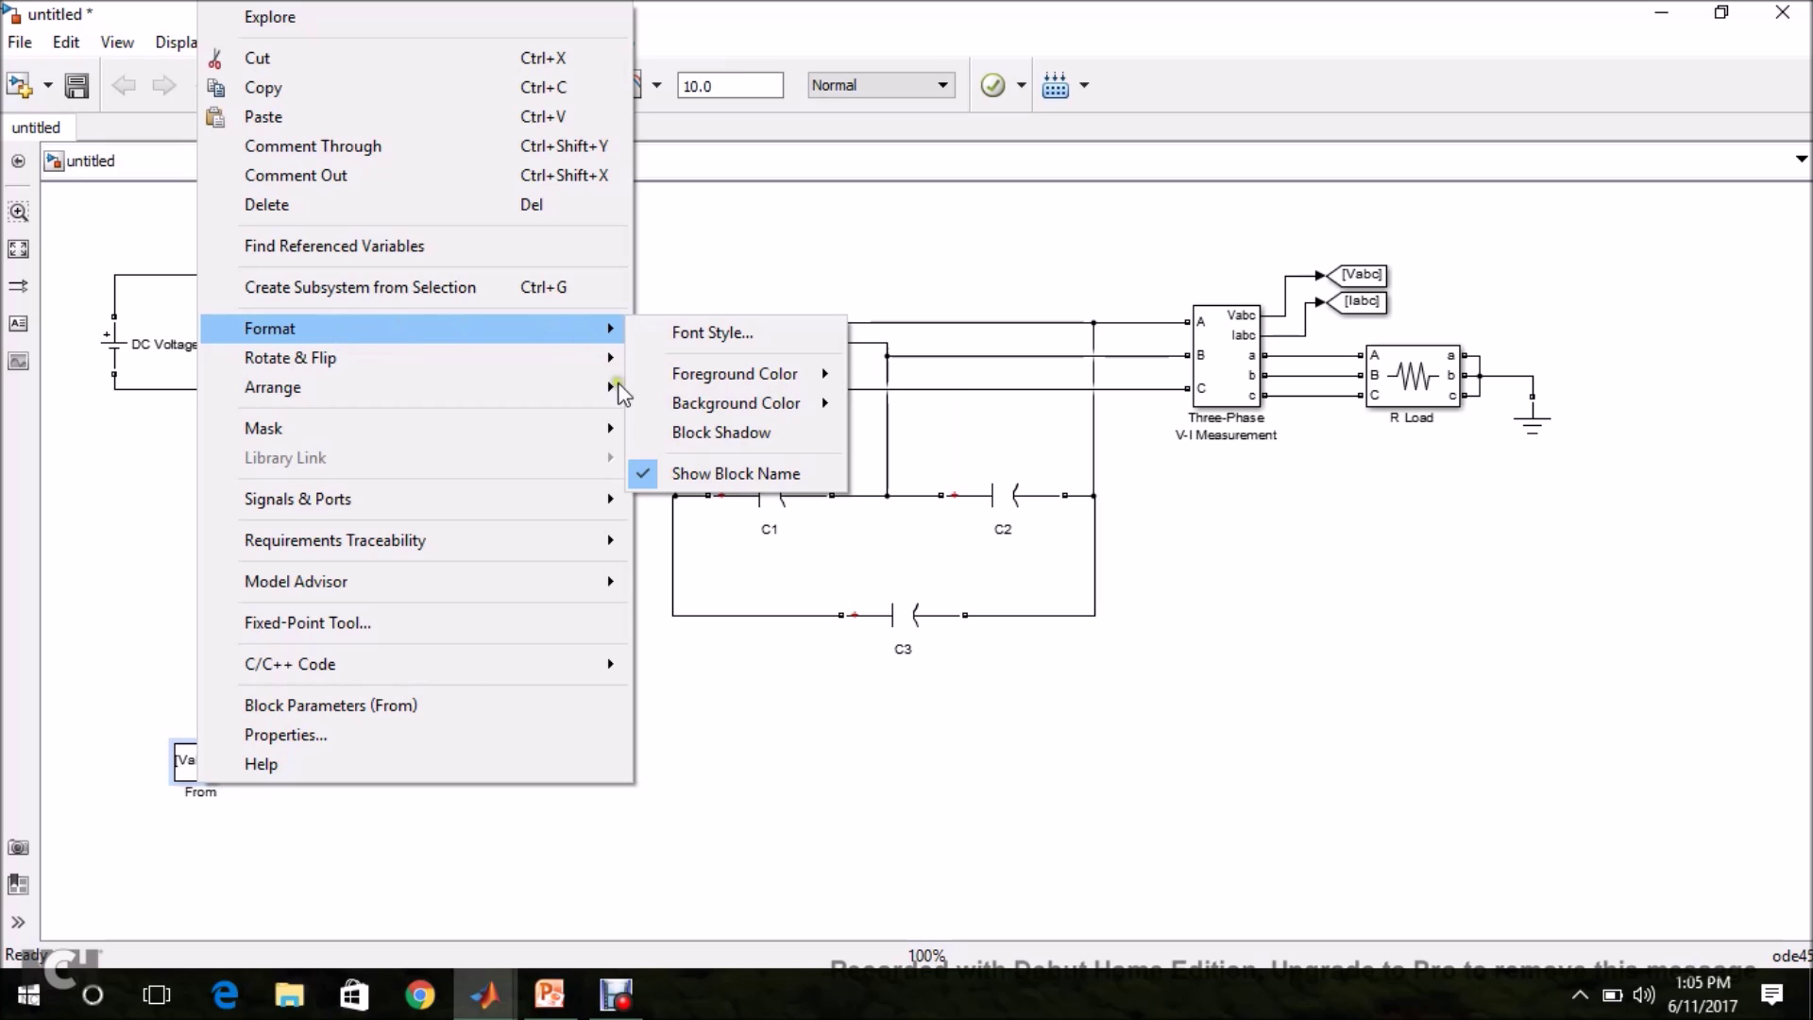
left_click(689, 465)
Step: Add a Gain block from Commonly Used Blocks beside the Vabc From block and connect the From output to its input
left_click(484, 992)
left_click(525, 911)
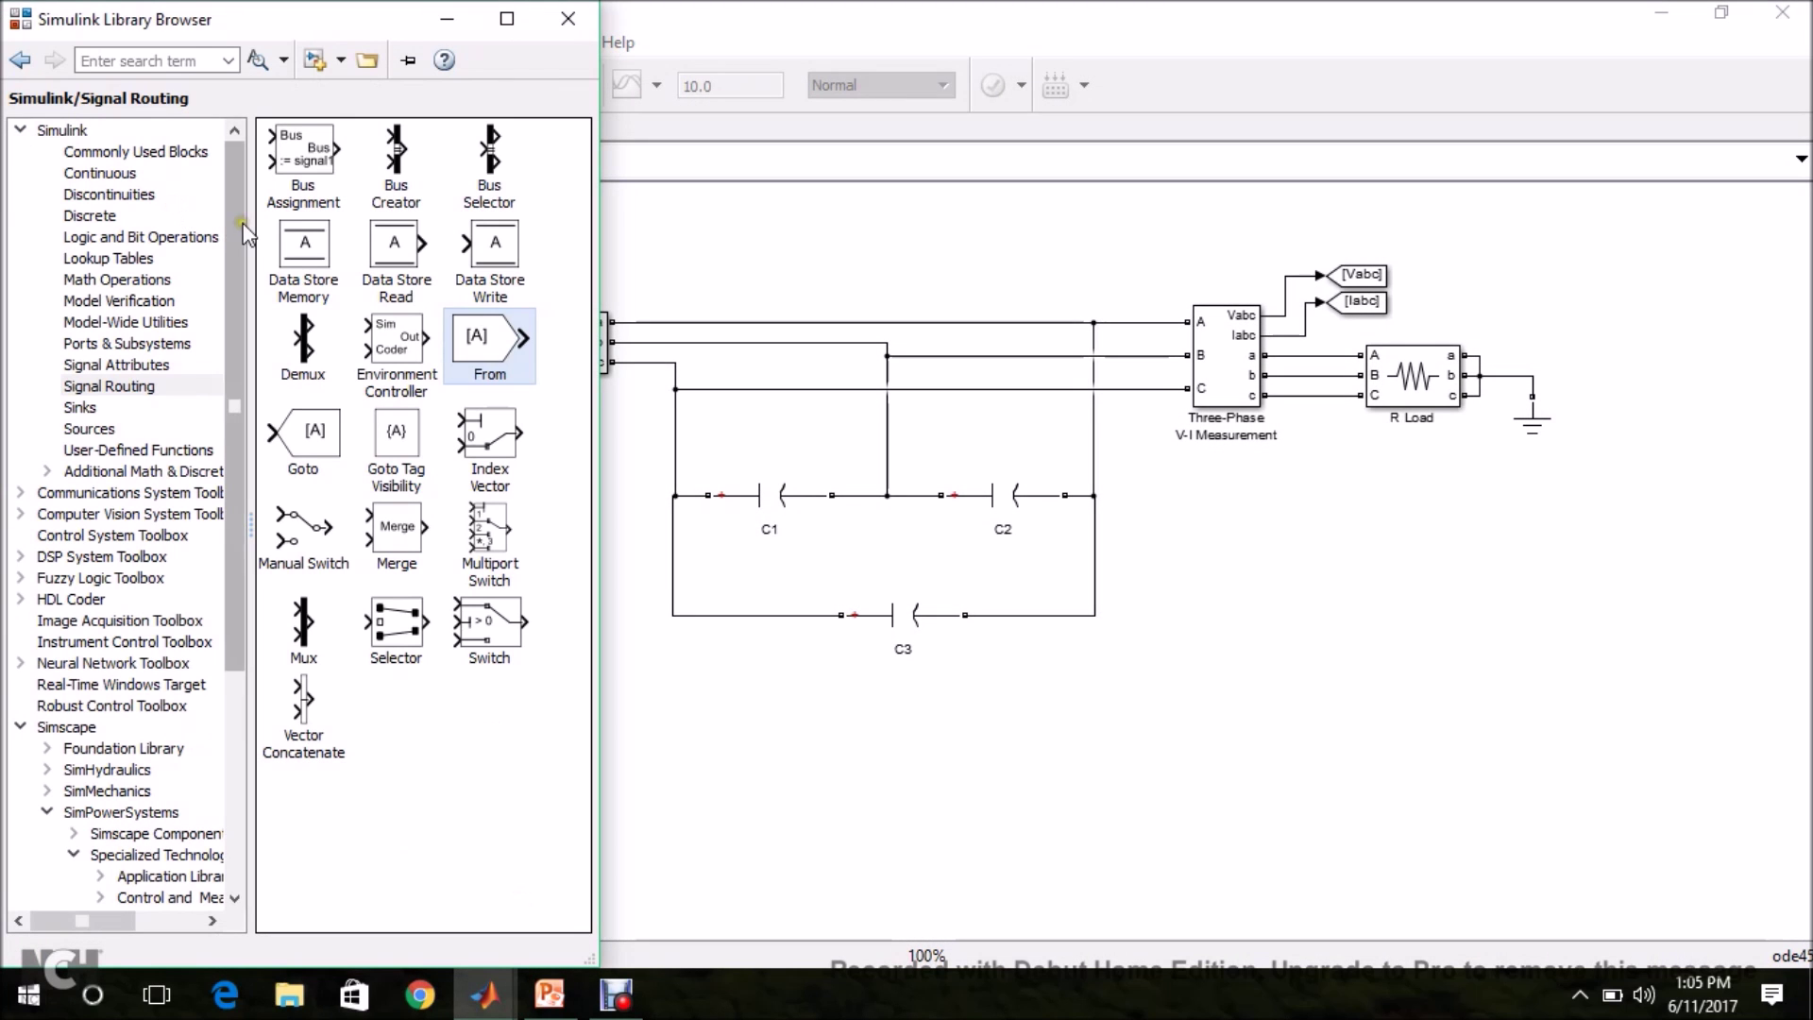
left_click(176, 153)
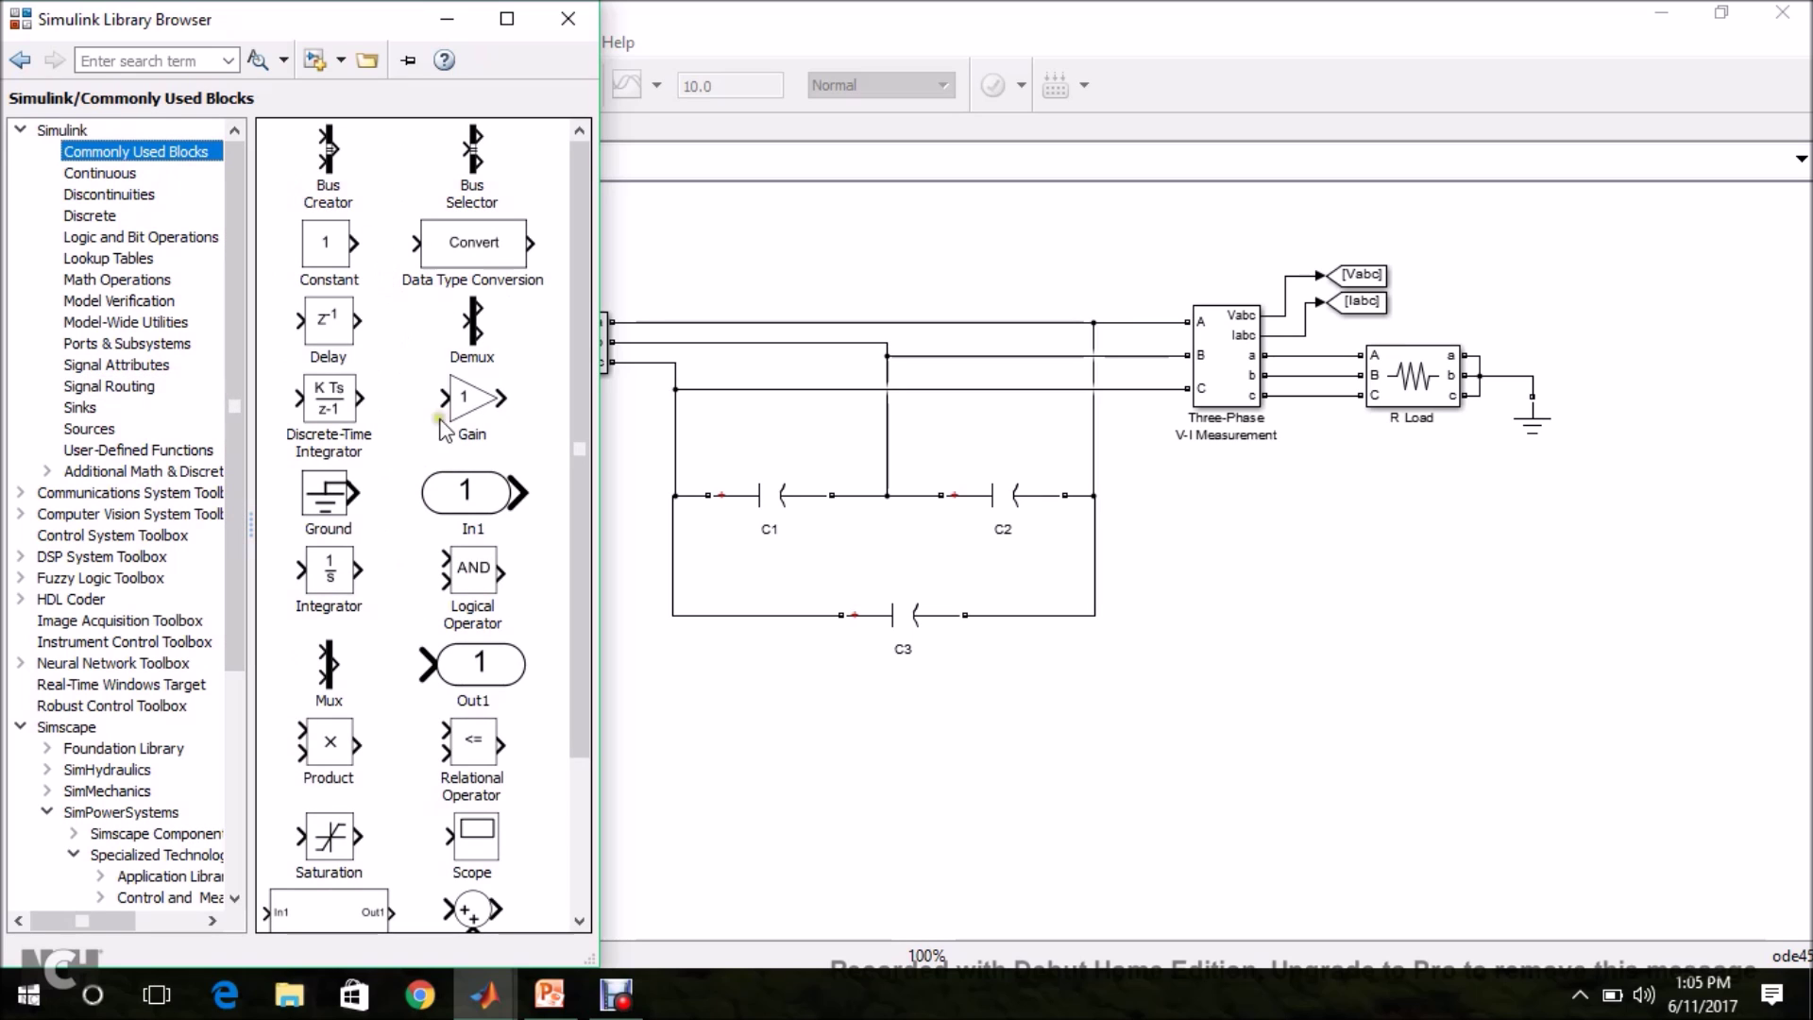
left_click_drag(472, 401, 312, 772)
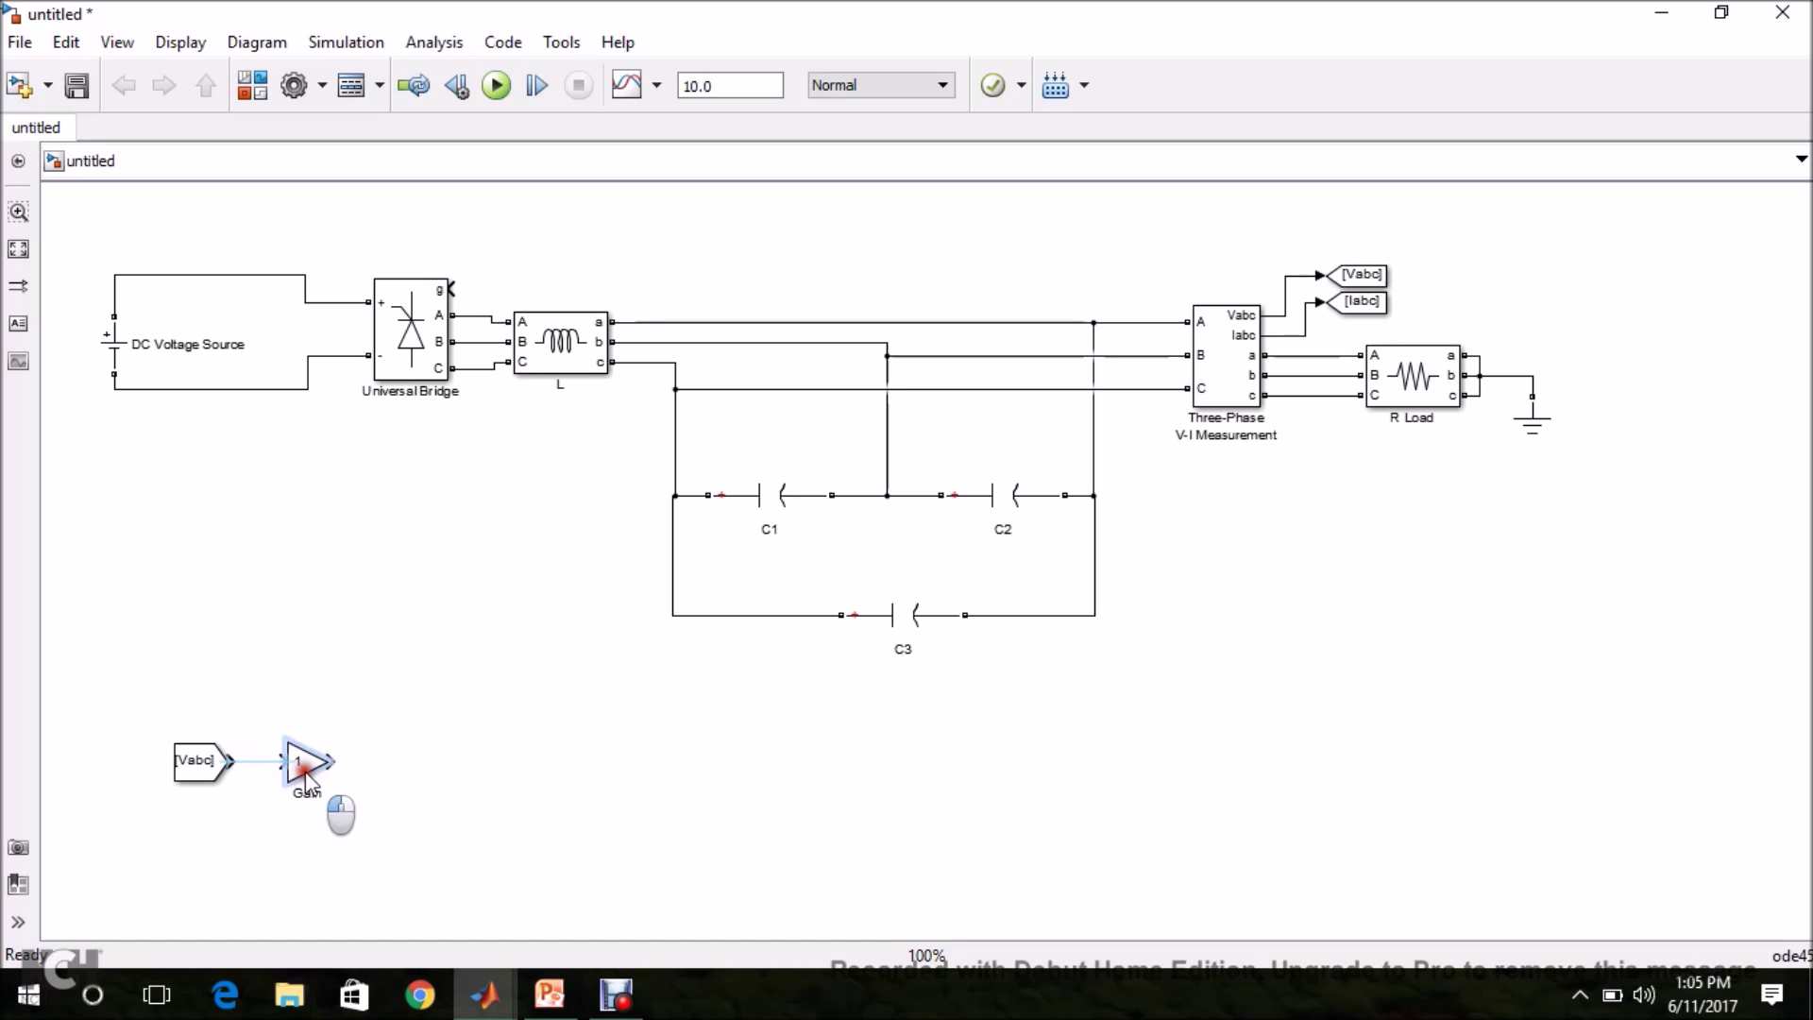
left_click(263, 770)
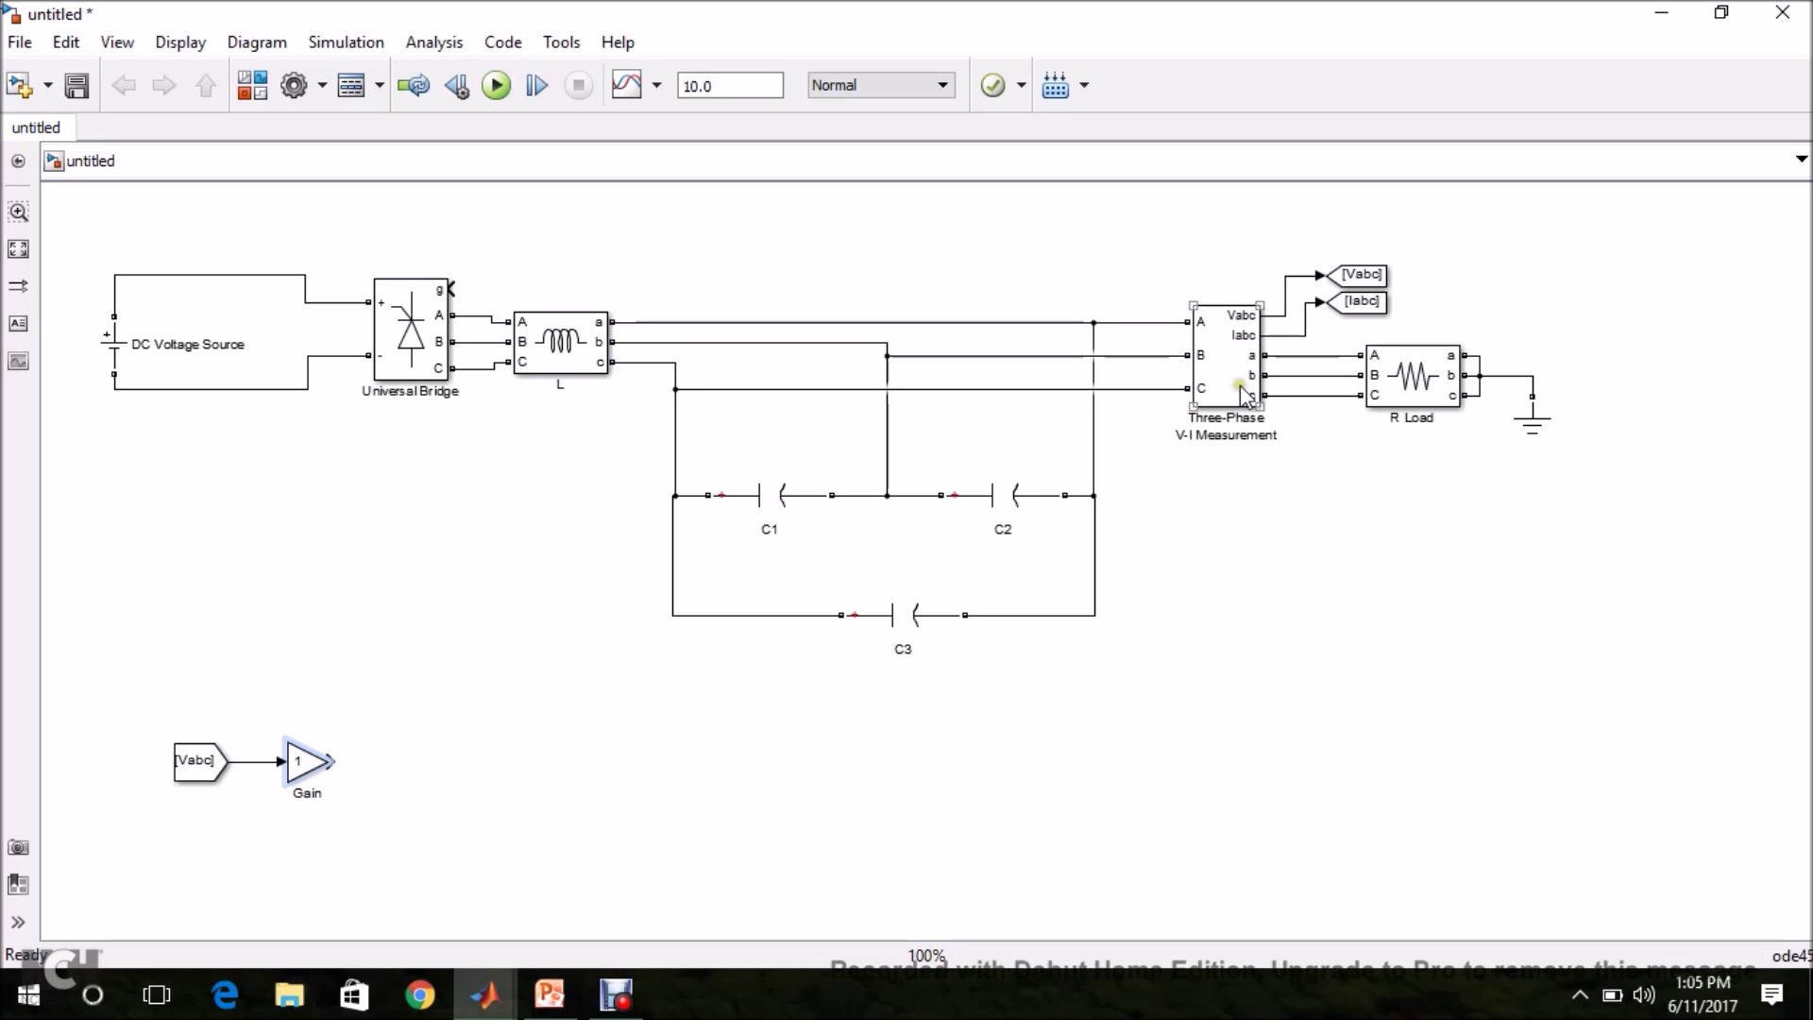
Step: Set the Gain block's gain to 1/340
left_click(305, 770)
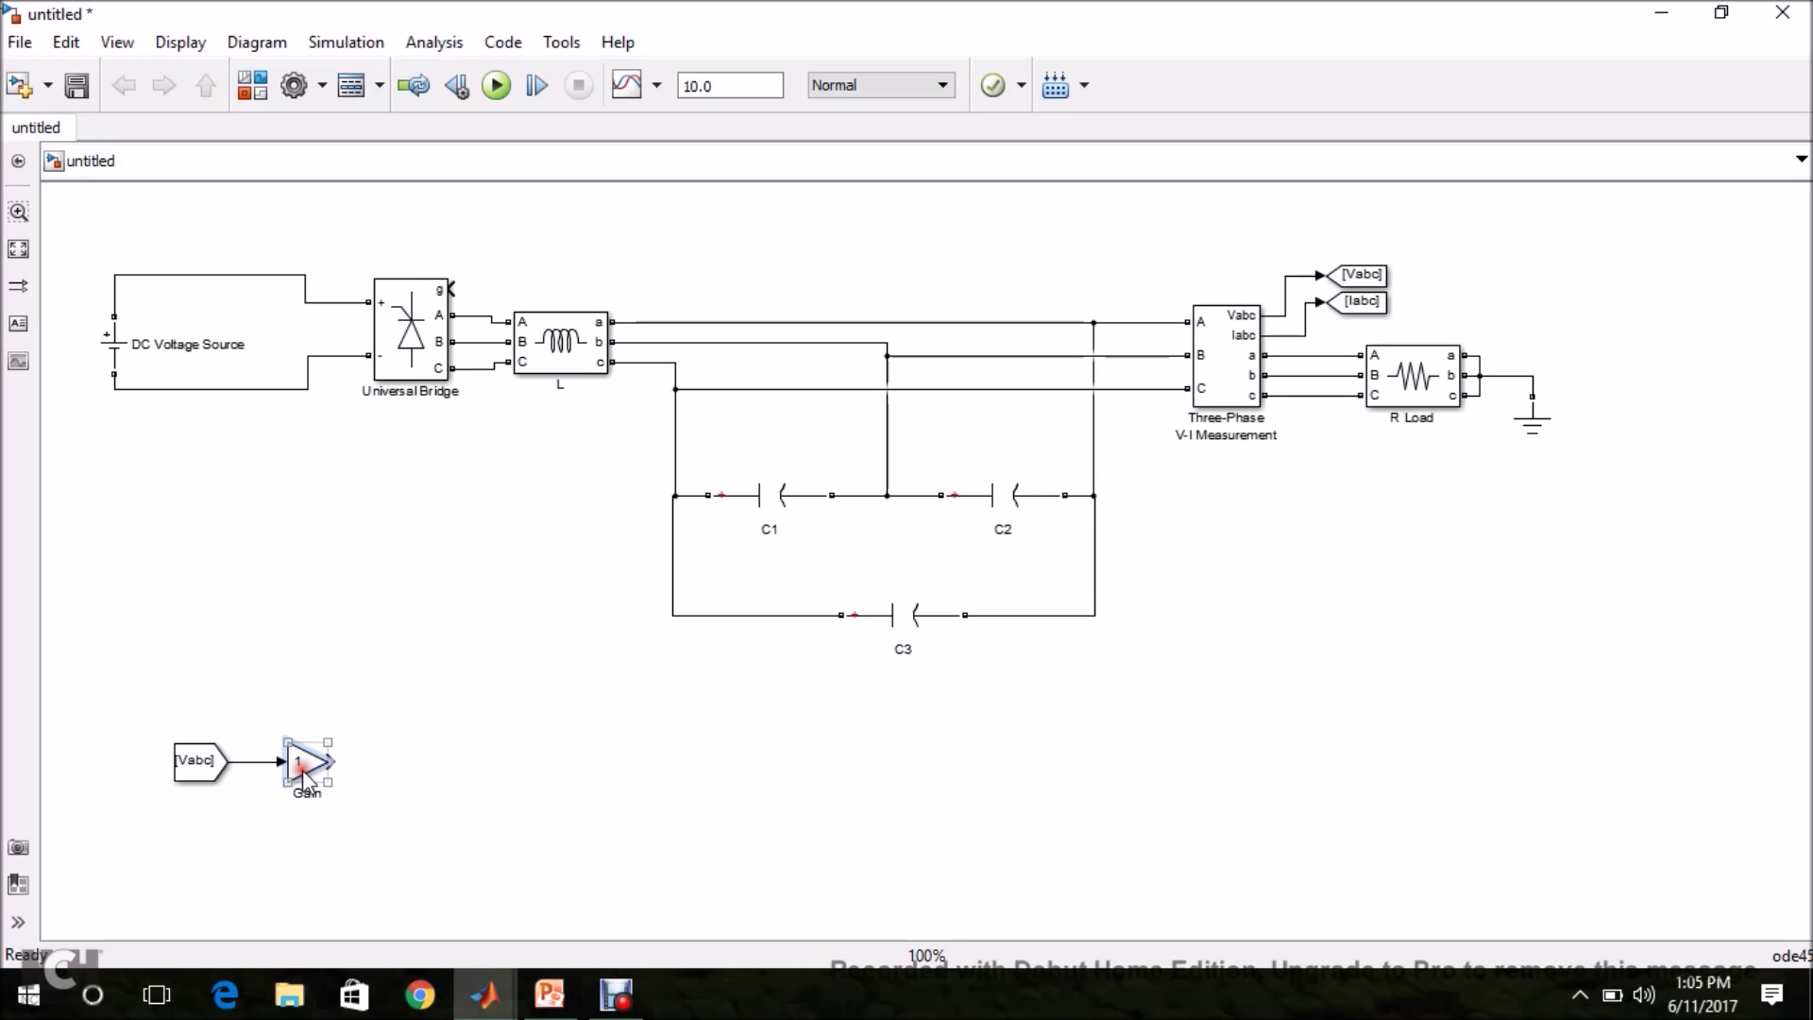
double_click(304, 766)
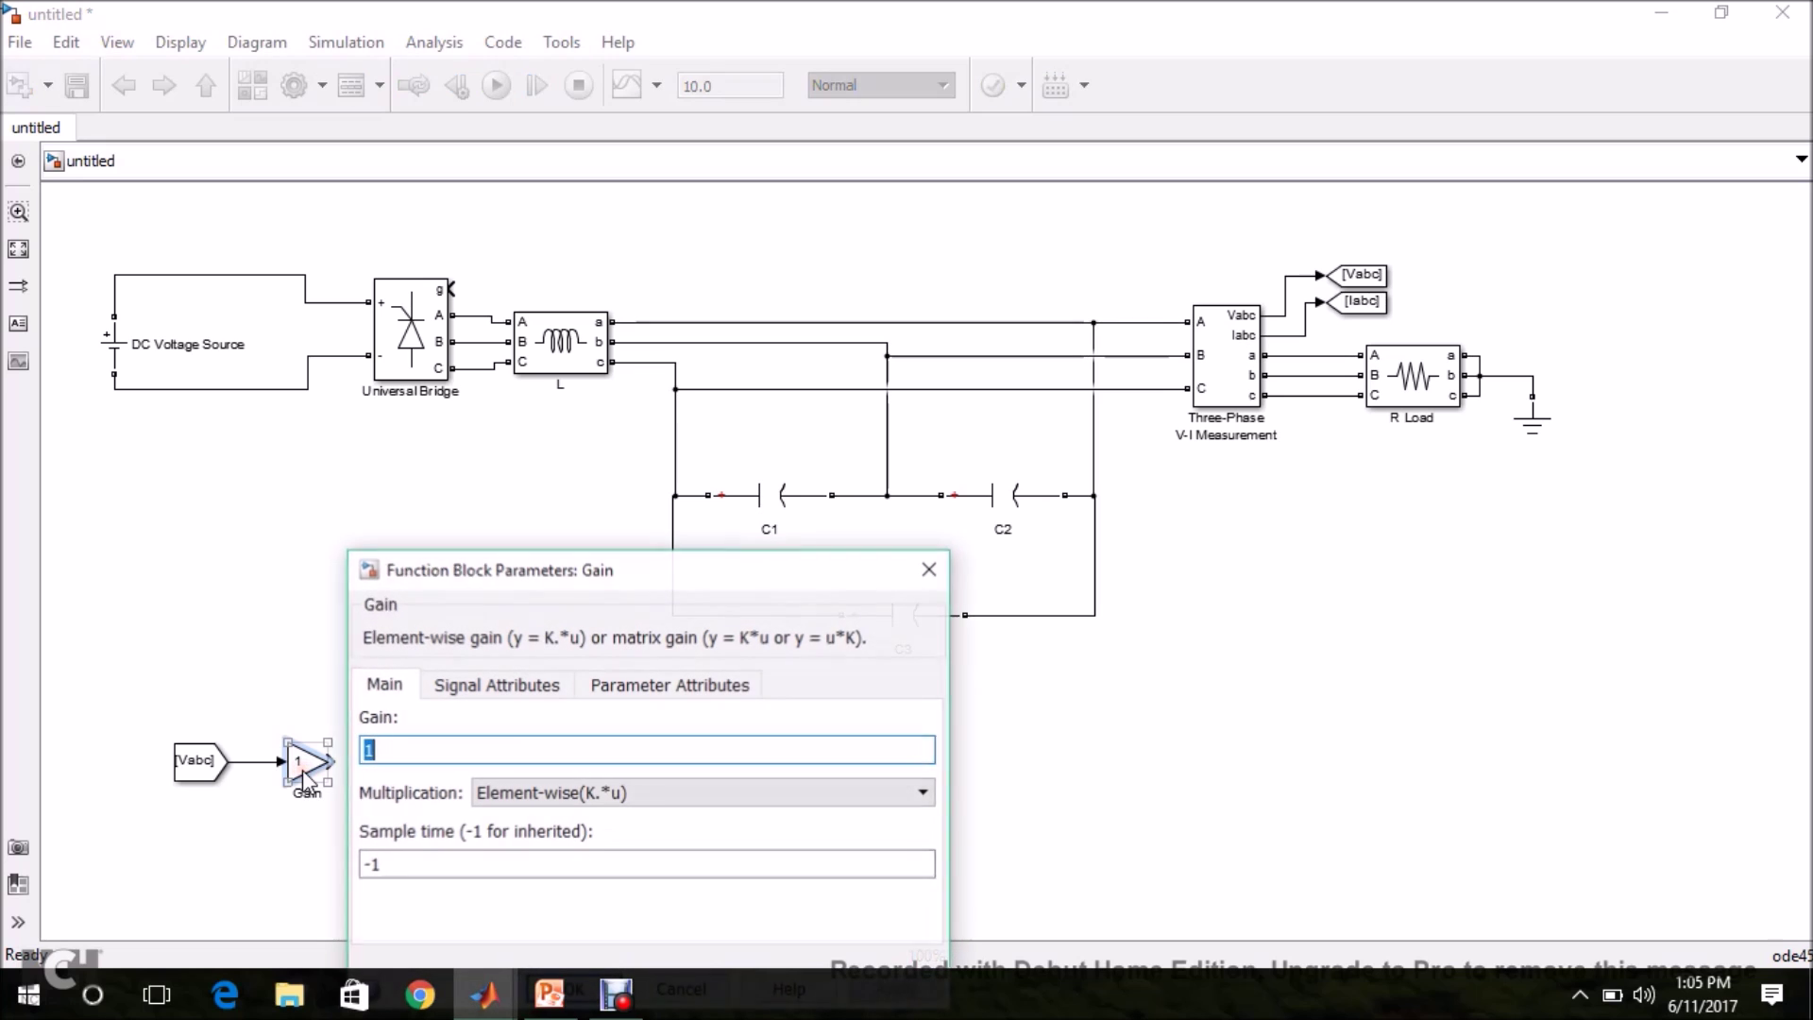
type("/340")
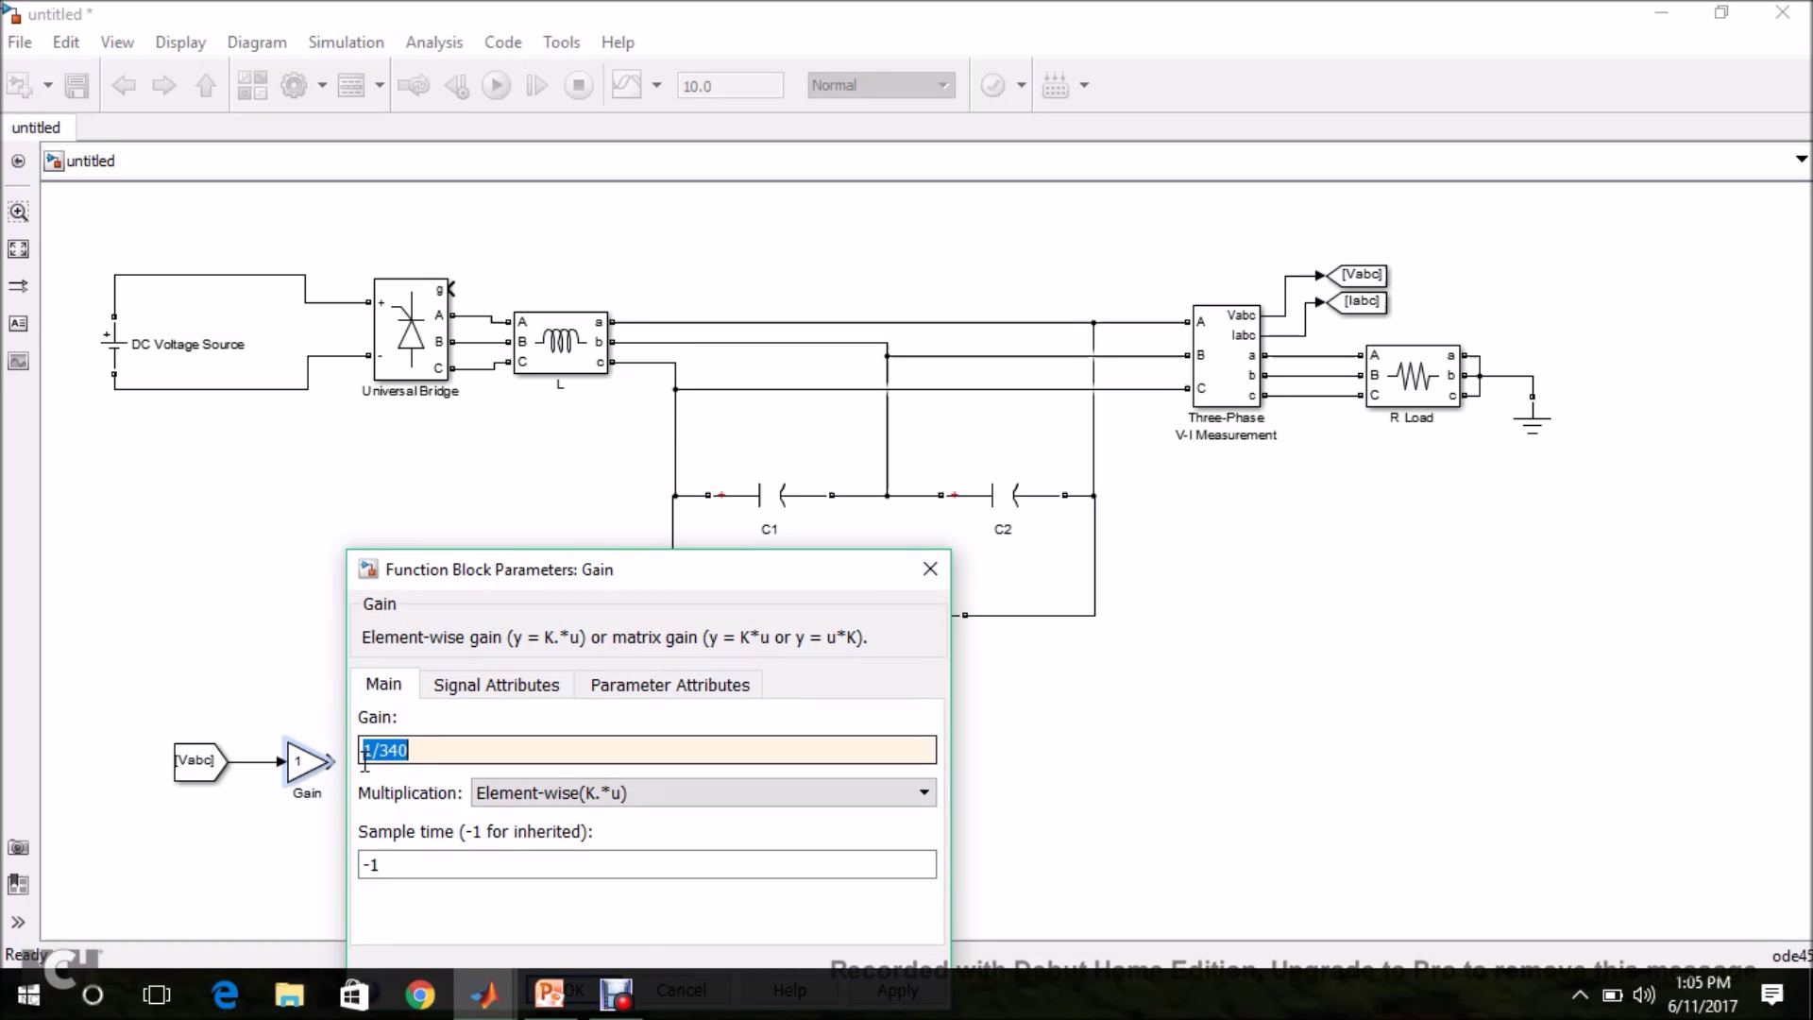
key("Return")
Step: Widen the Gain block slightly and clear its name label
left_click(284, 783)
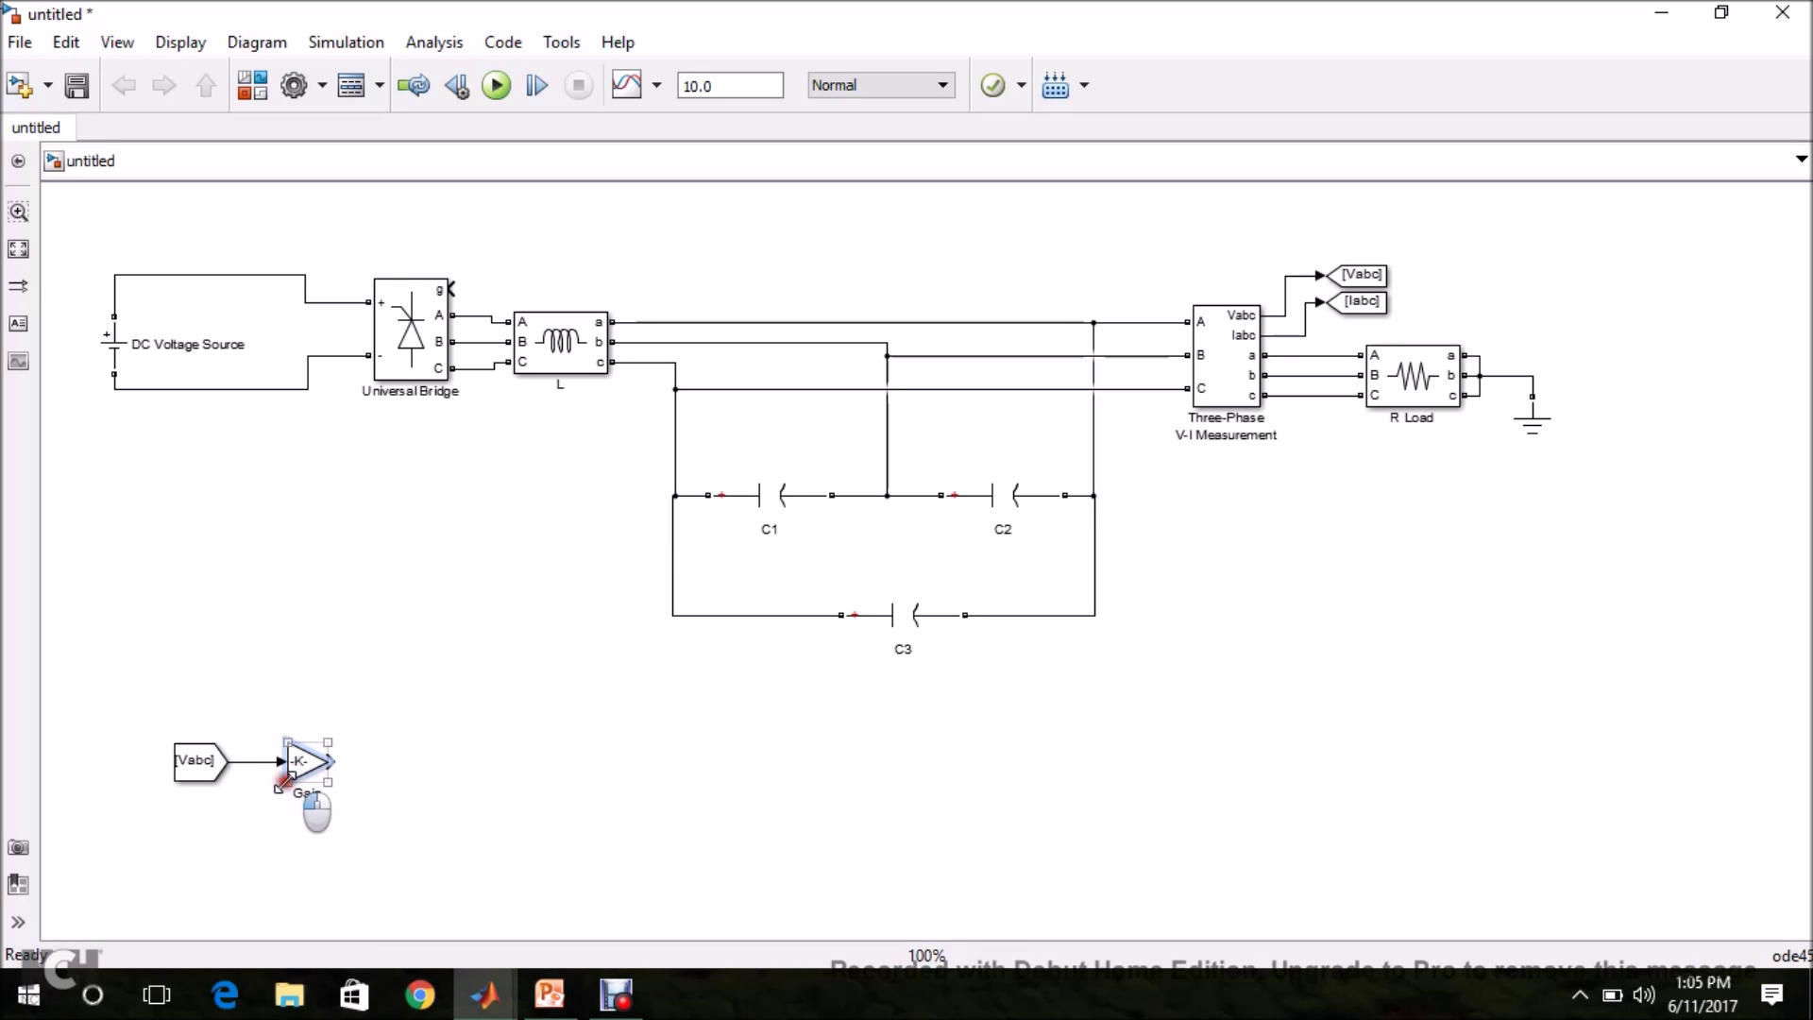
left_click(304, 793)
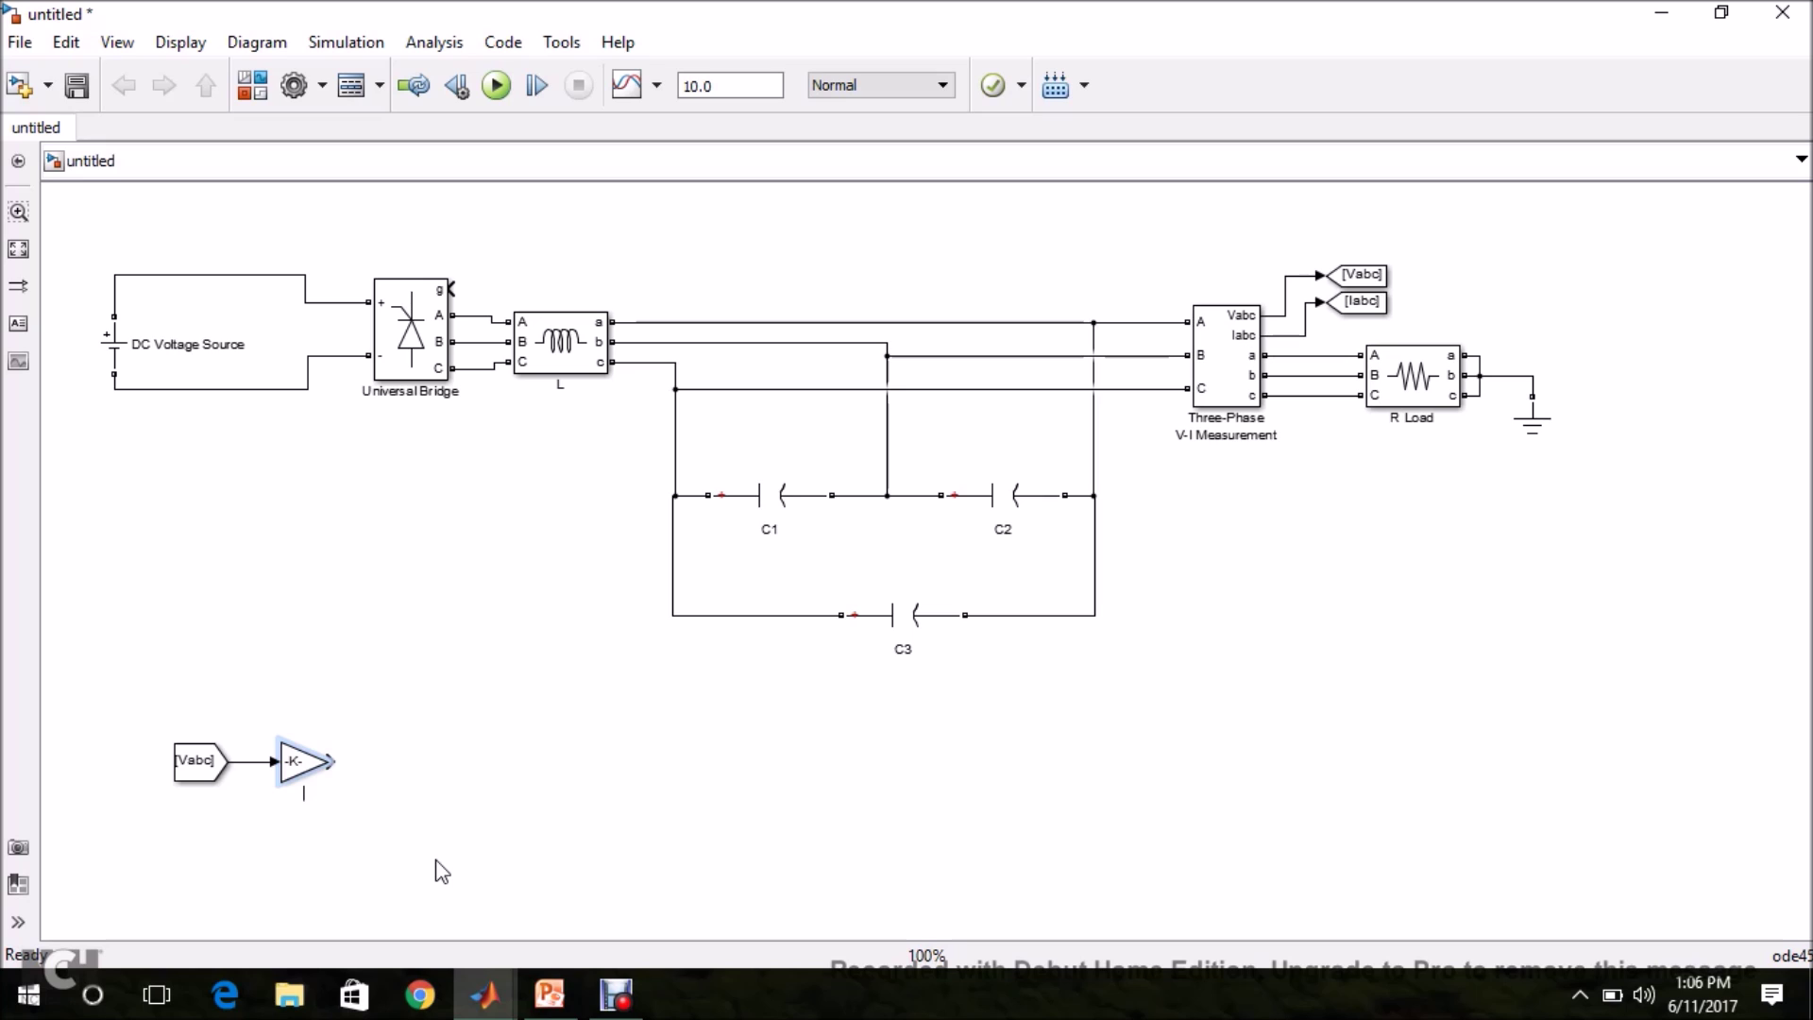
left_click(465, 841)
Step: Name the Gain block PU and connect its output to an abc to dq0 block added from the SimPowerSystems Transformations library
mouse_move(491, 996)
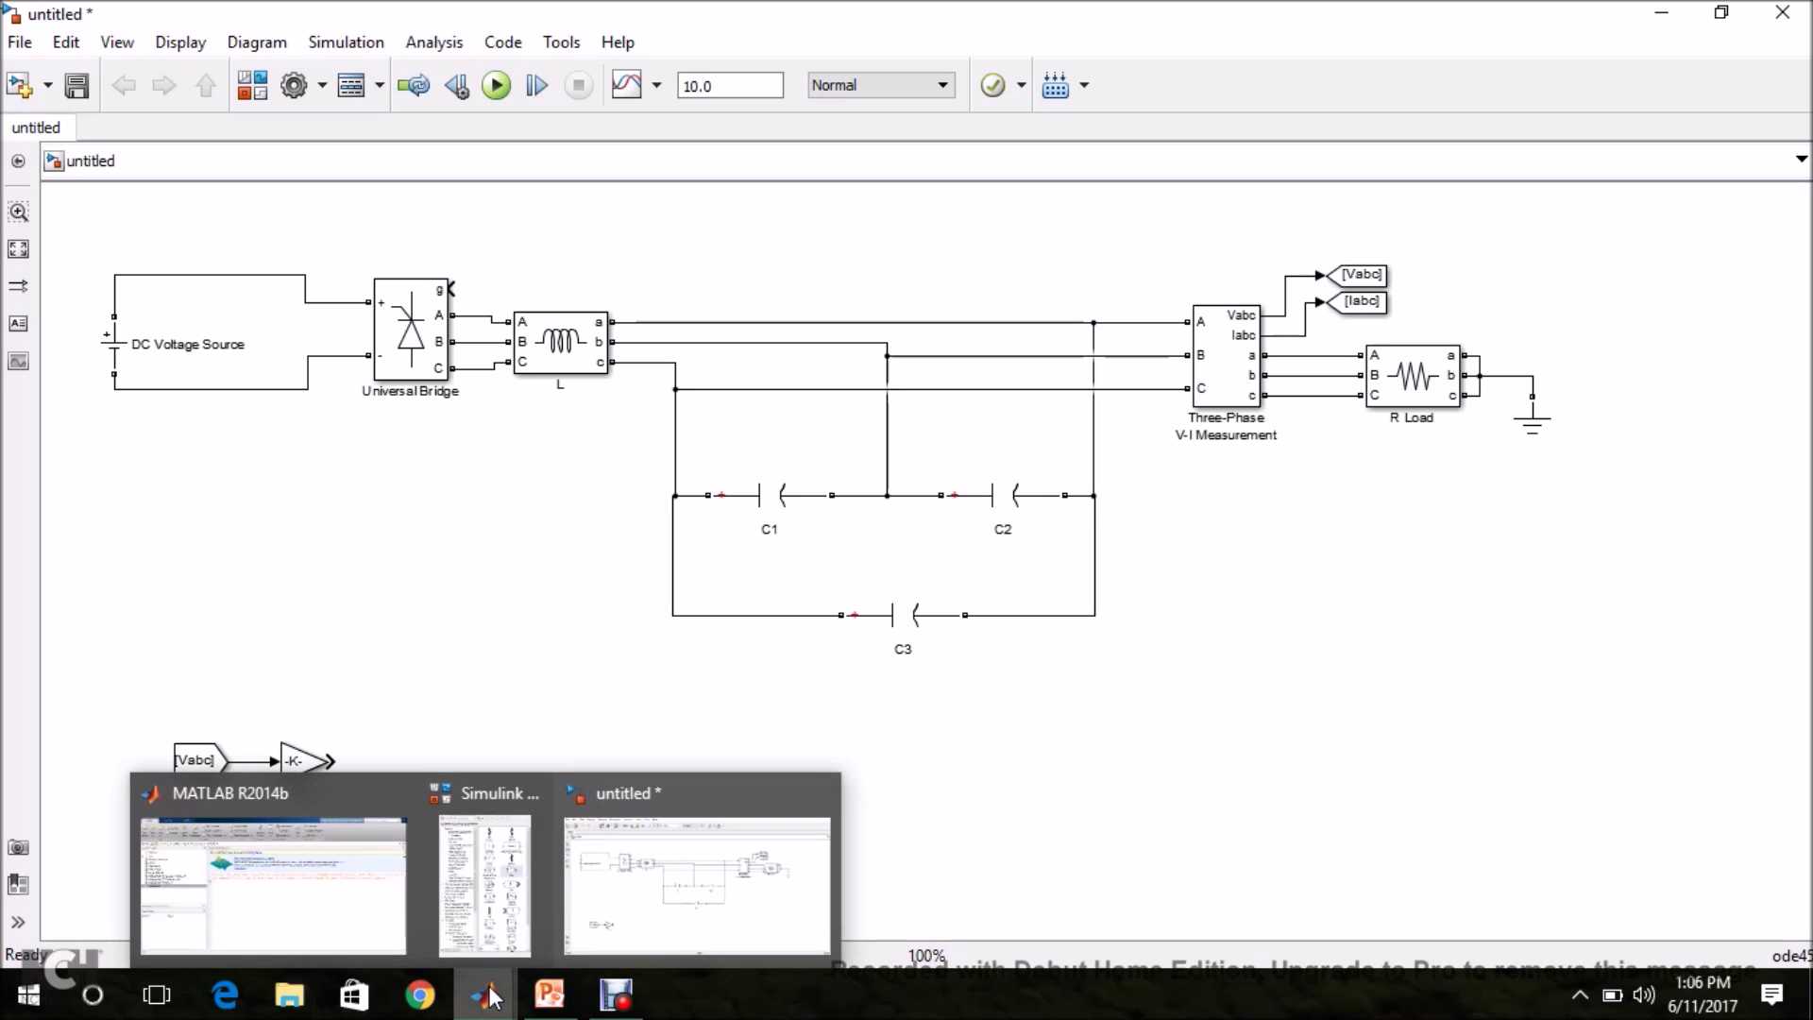
left_click(491, 897)
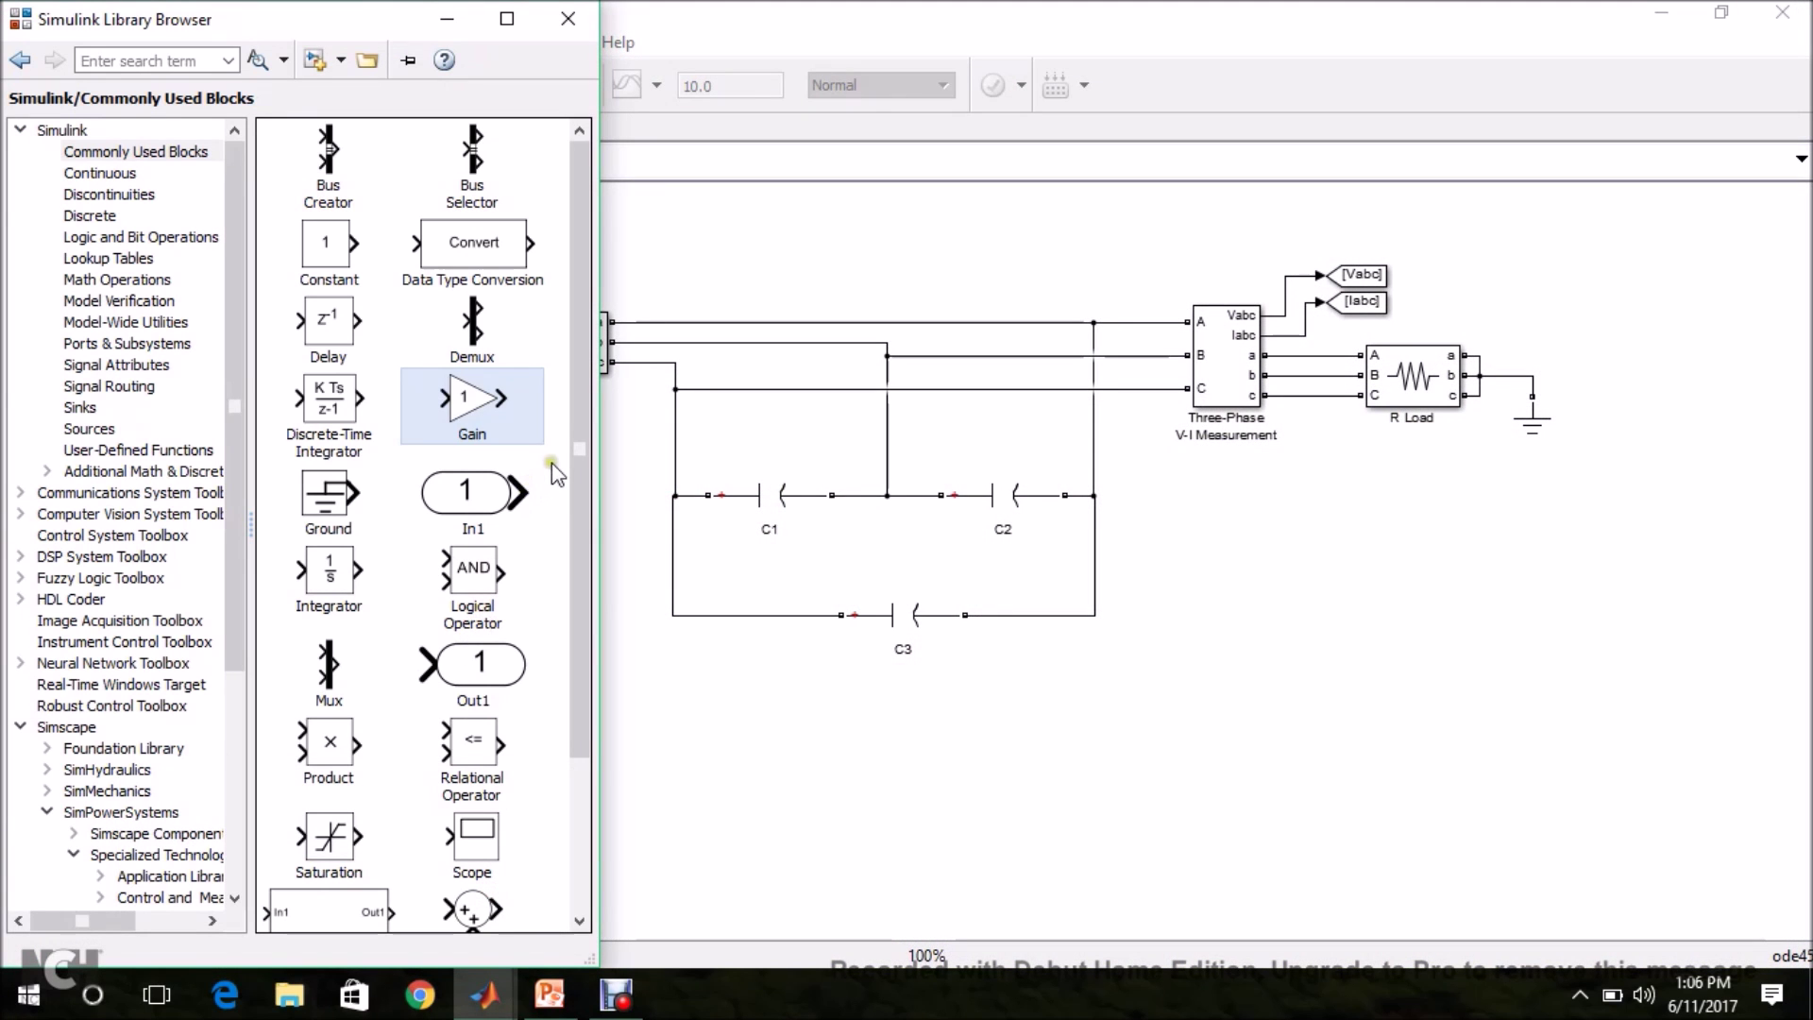
left_click_drag(574, 453, 575, 472)
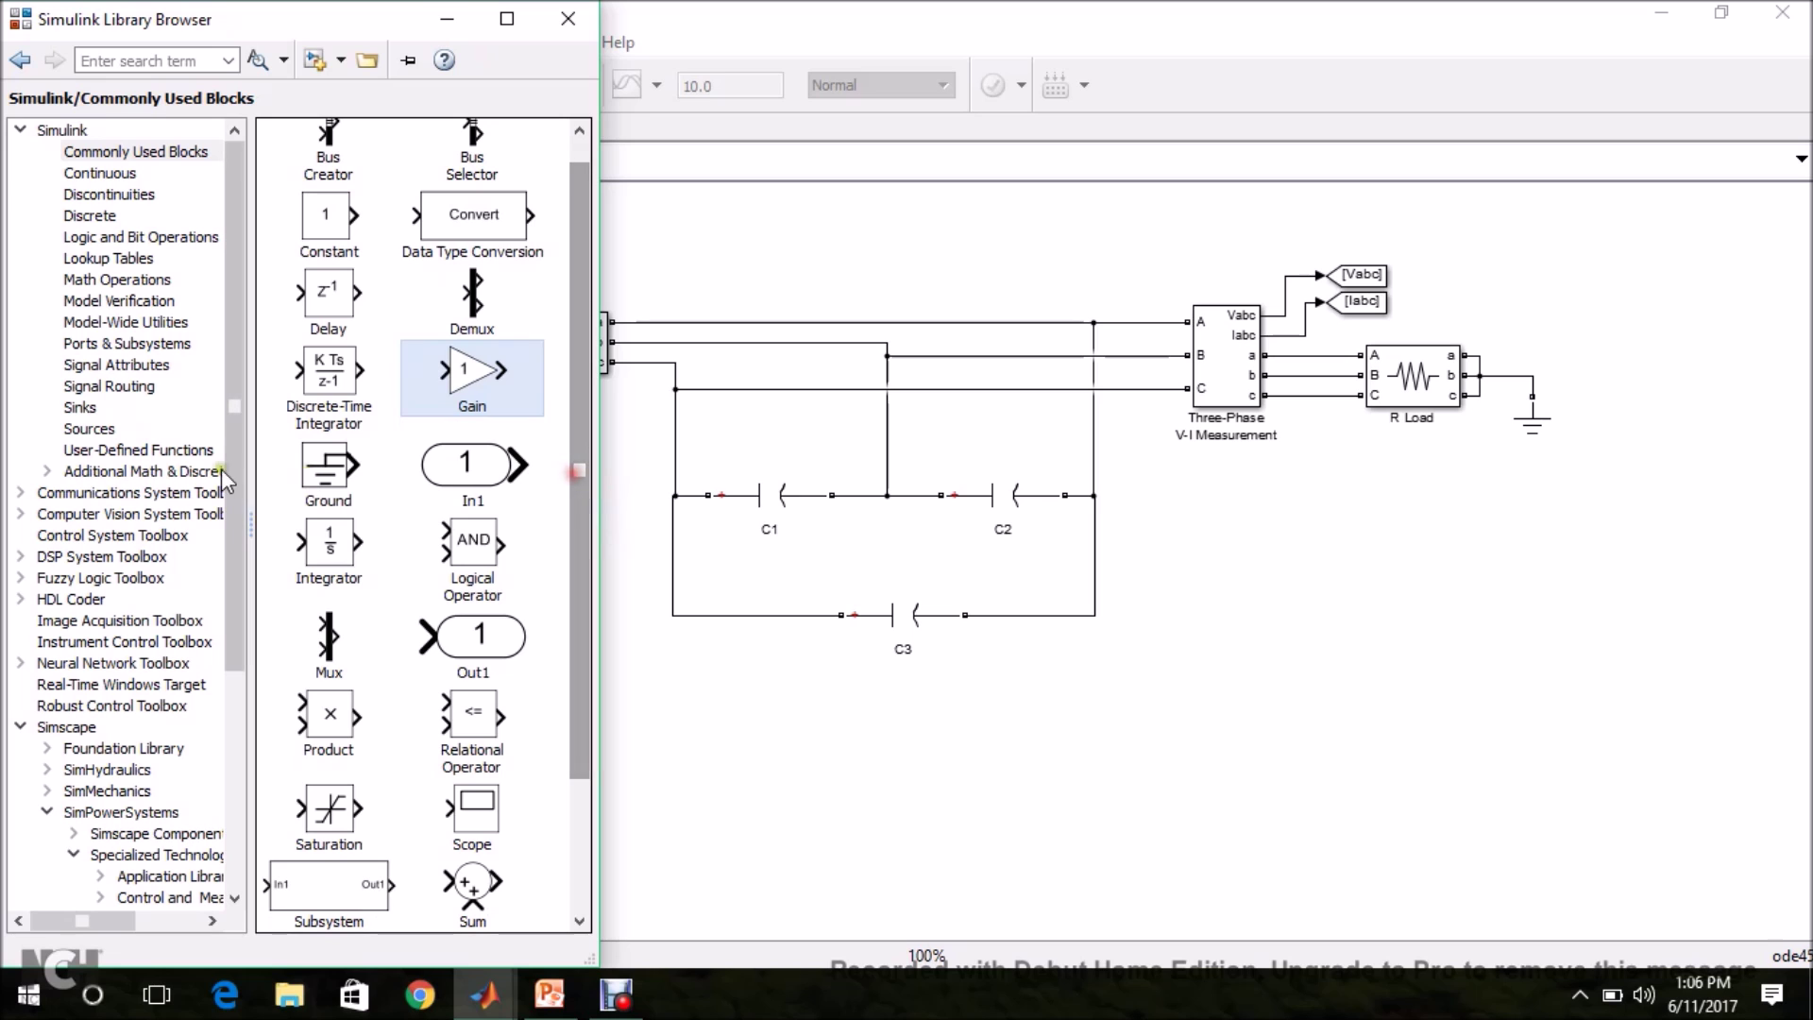
left_click_drag(236, 463, 227, 701)
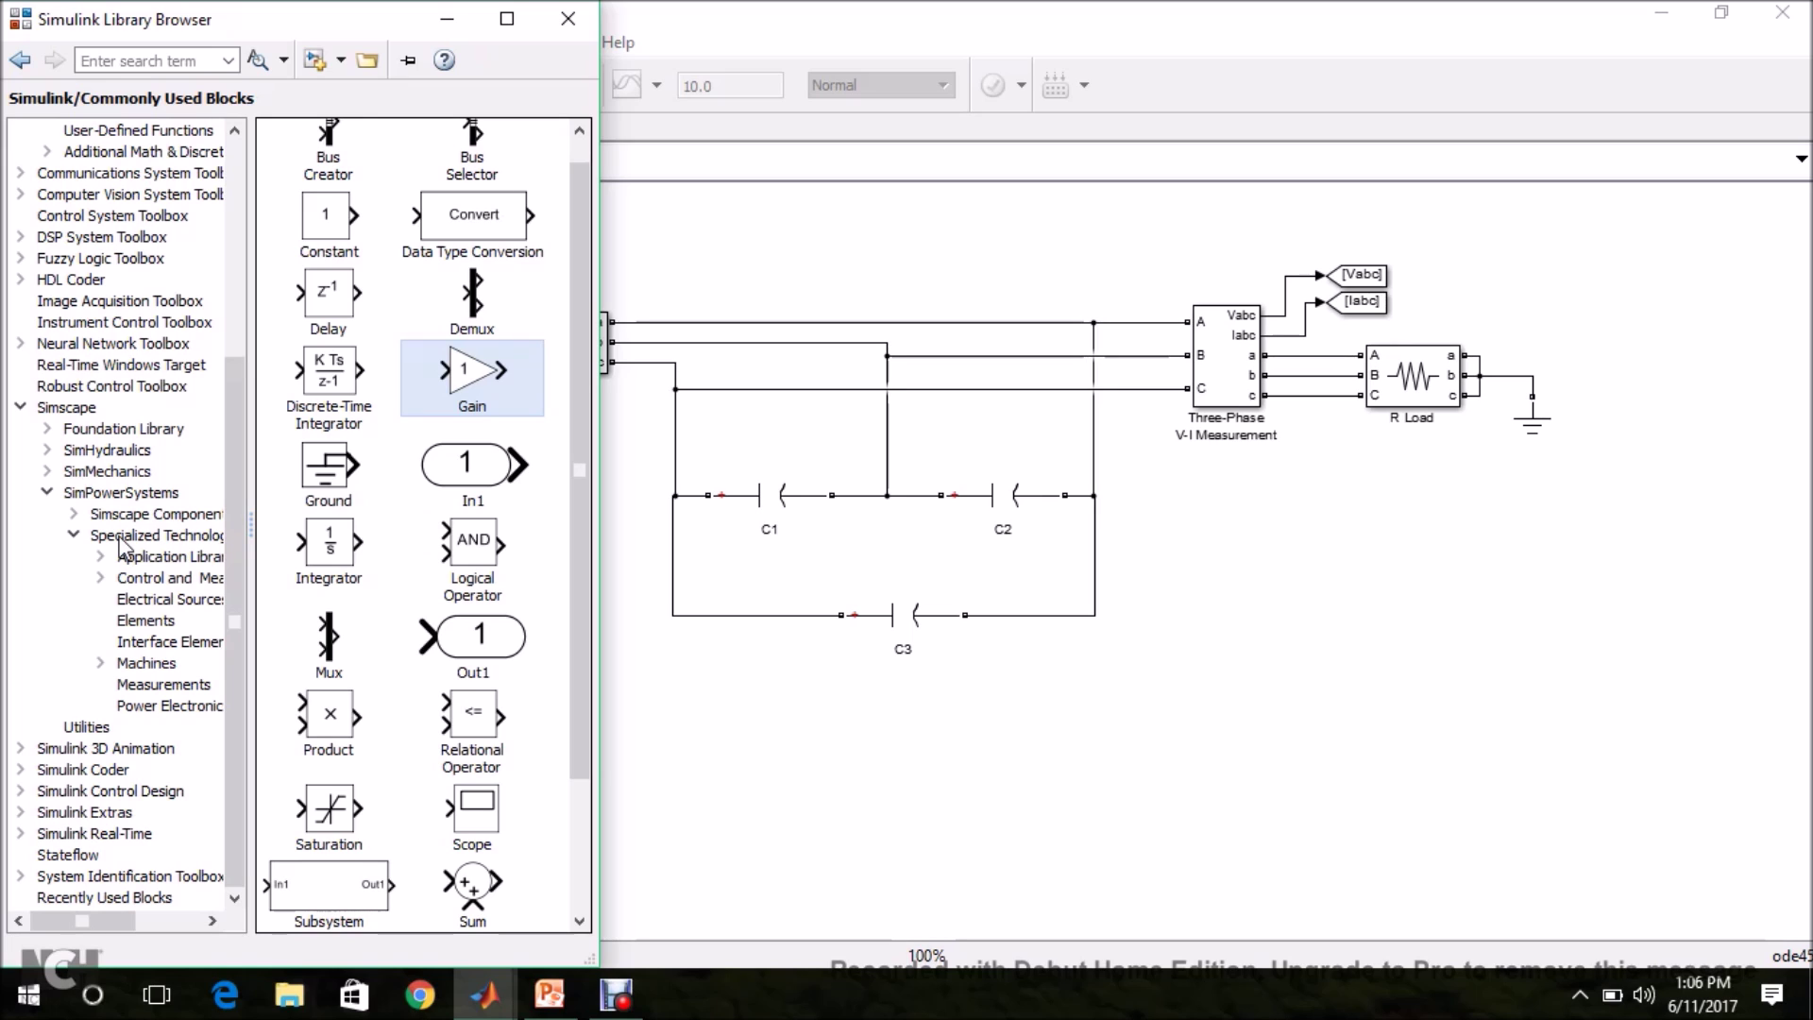
left_click(100, 577)
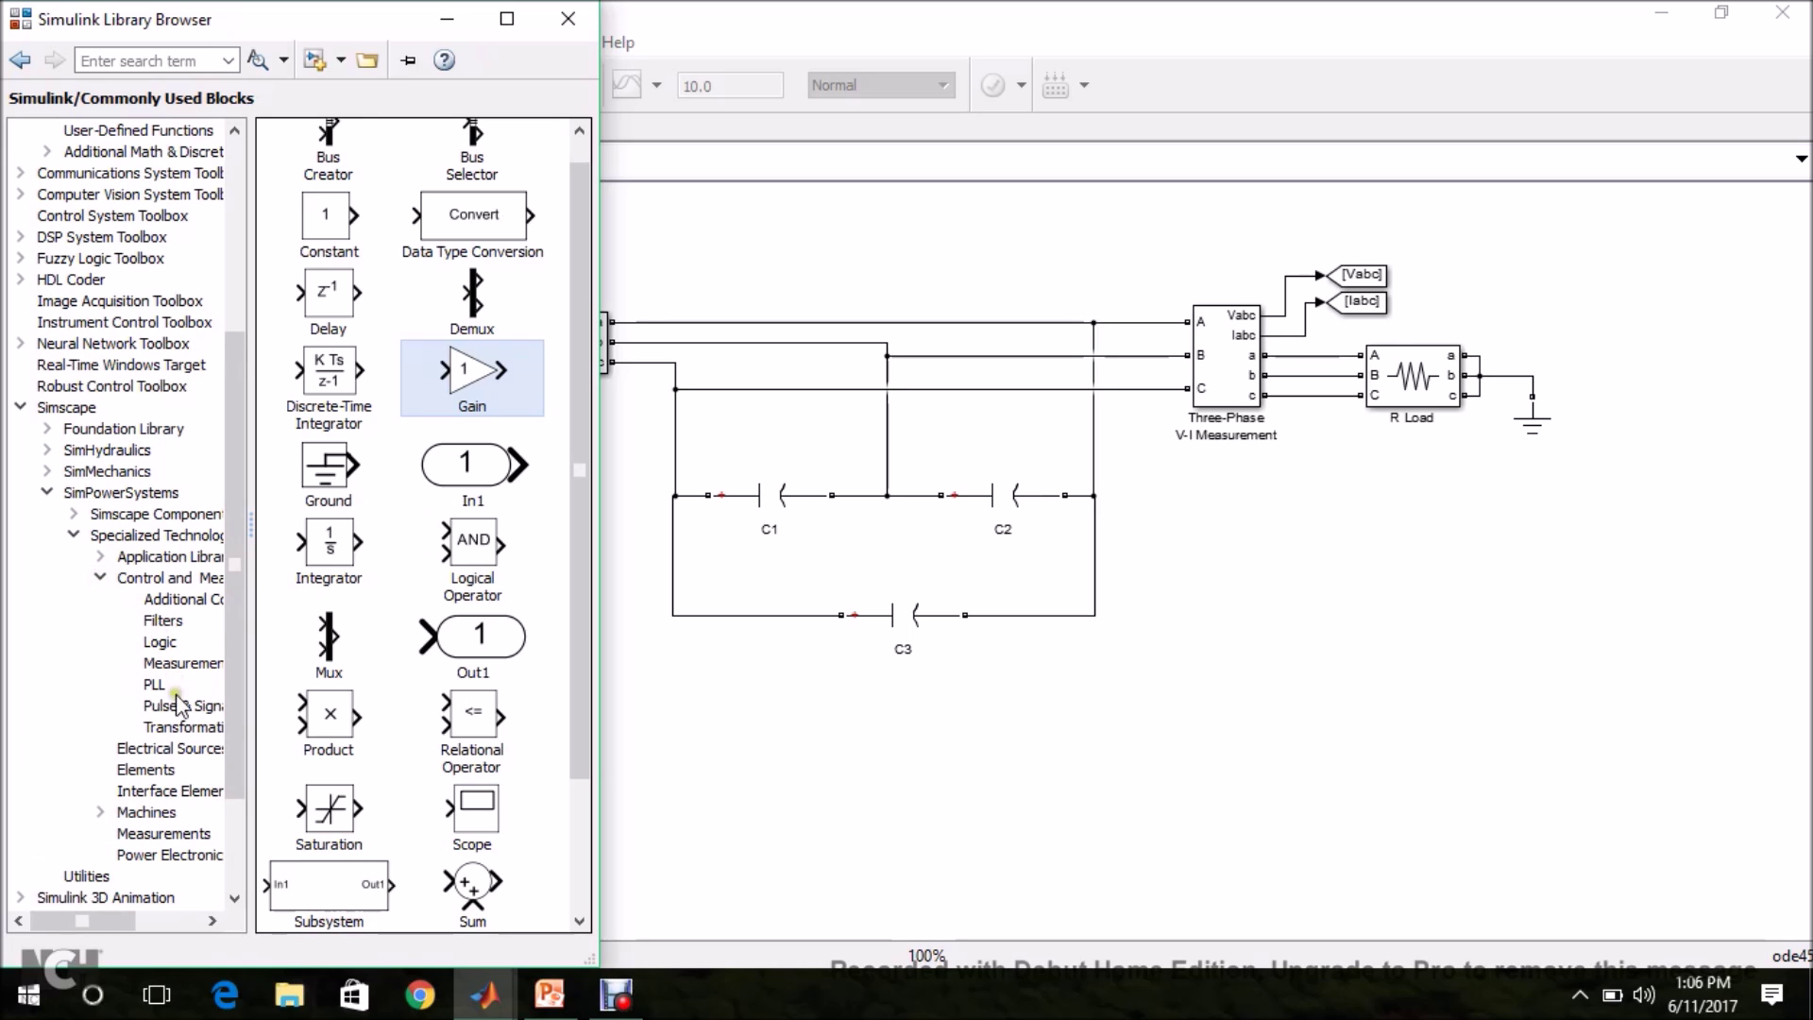
left_click(160, 733)
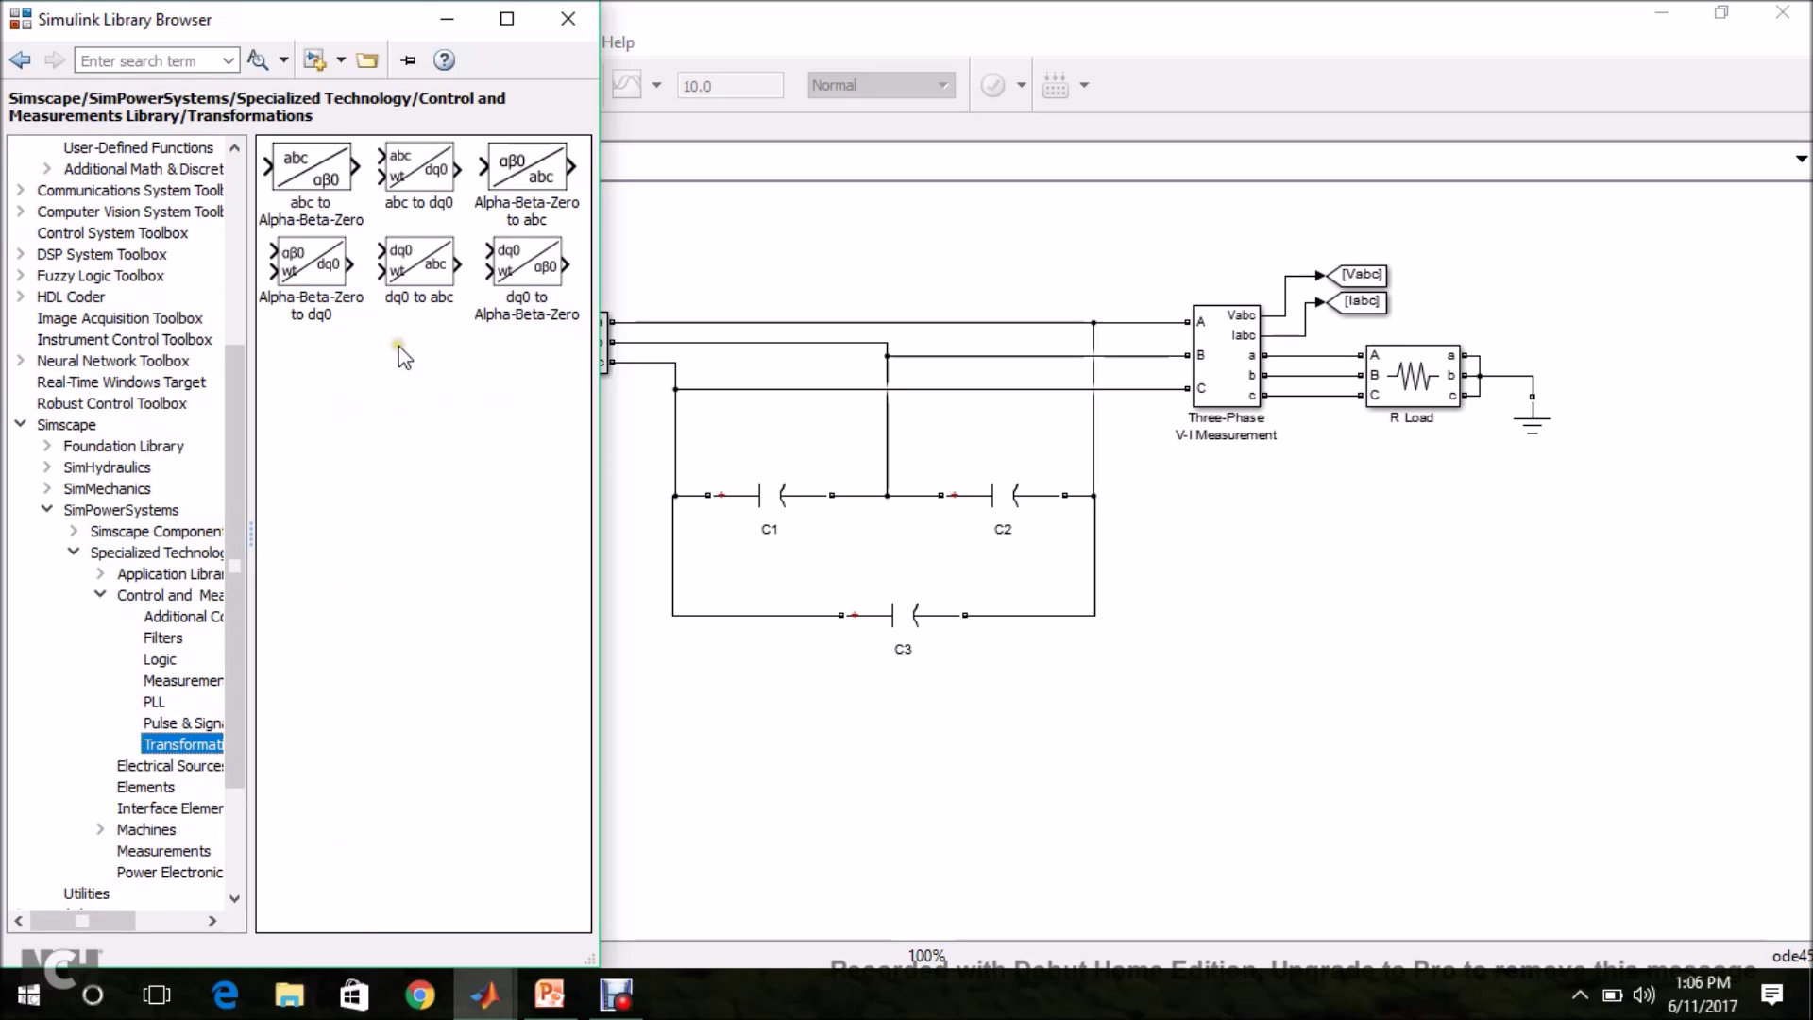
mouse_move(413, 186)
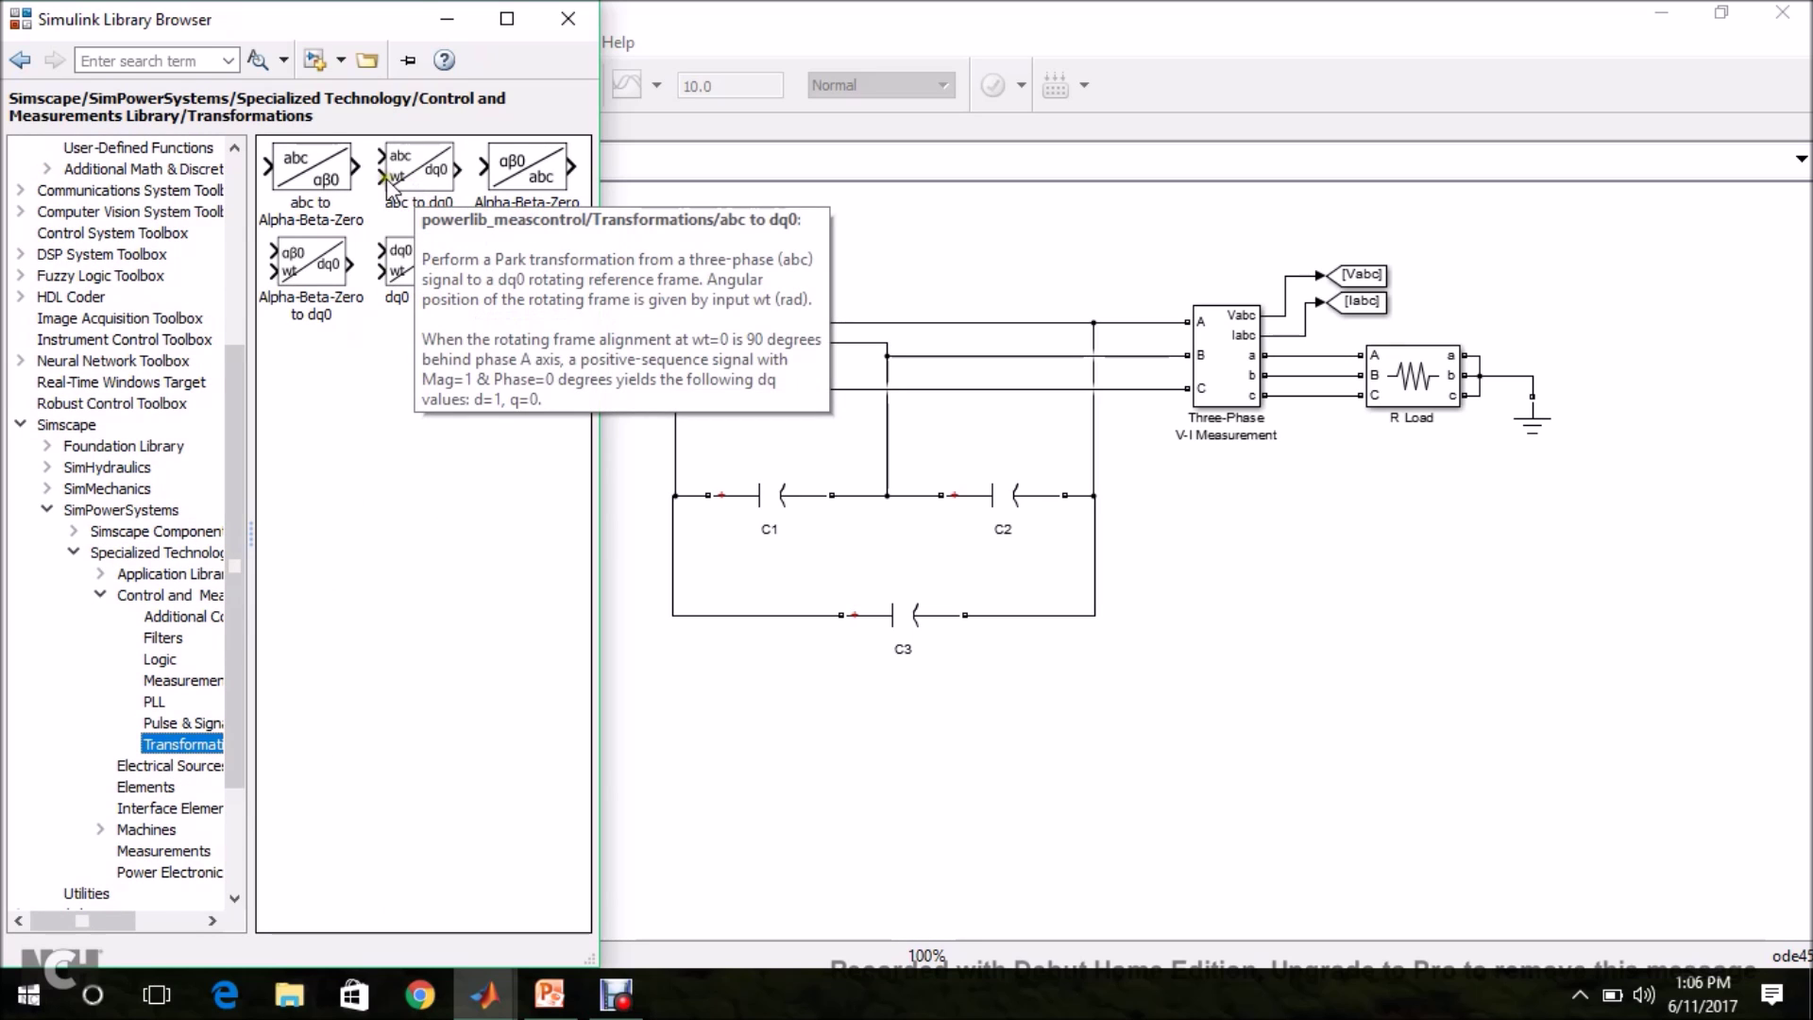
left_click_drag(390, 183, 485, 793)
left_click(659, 795)
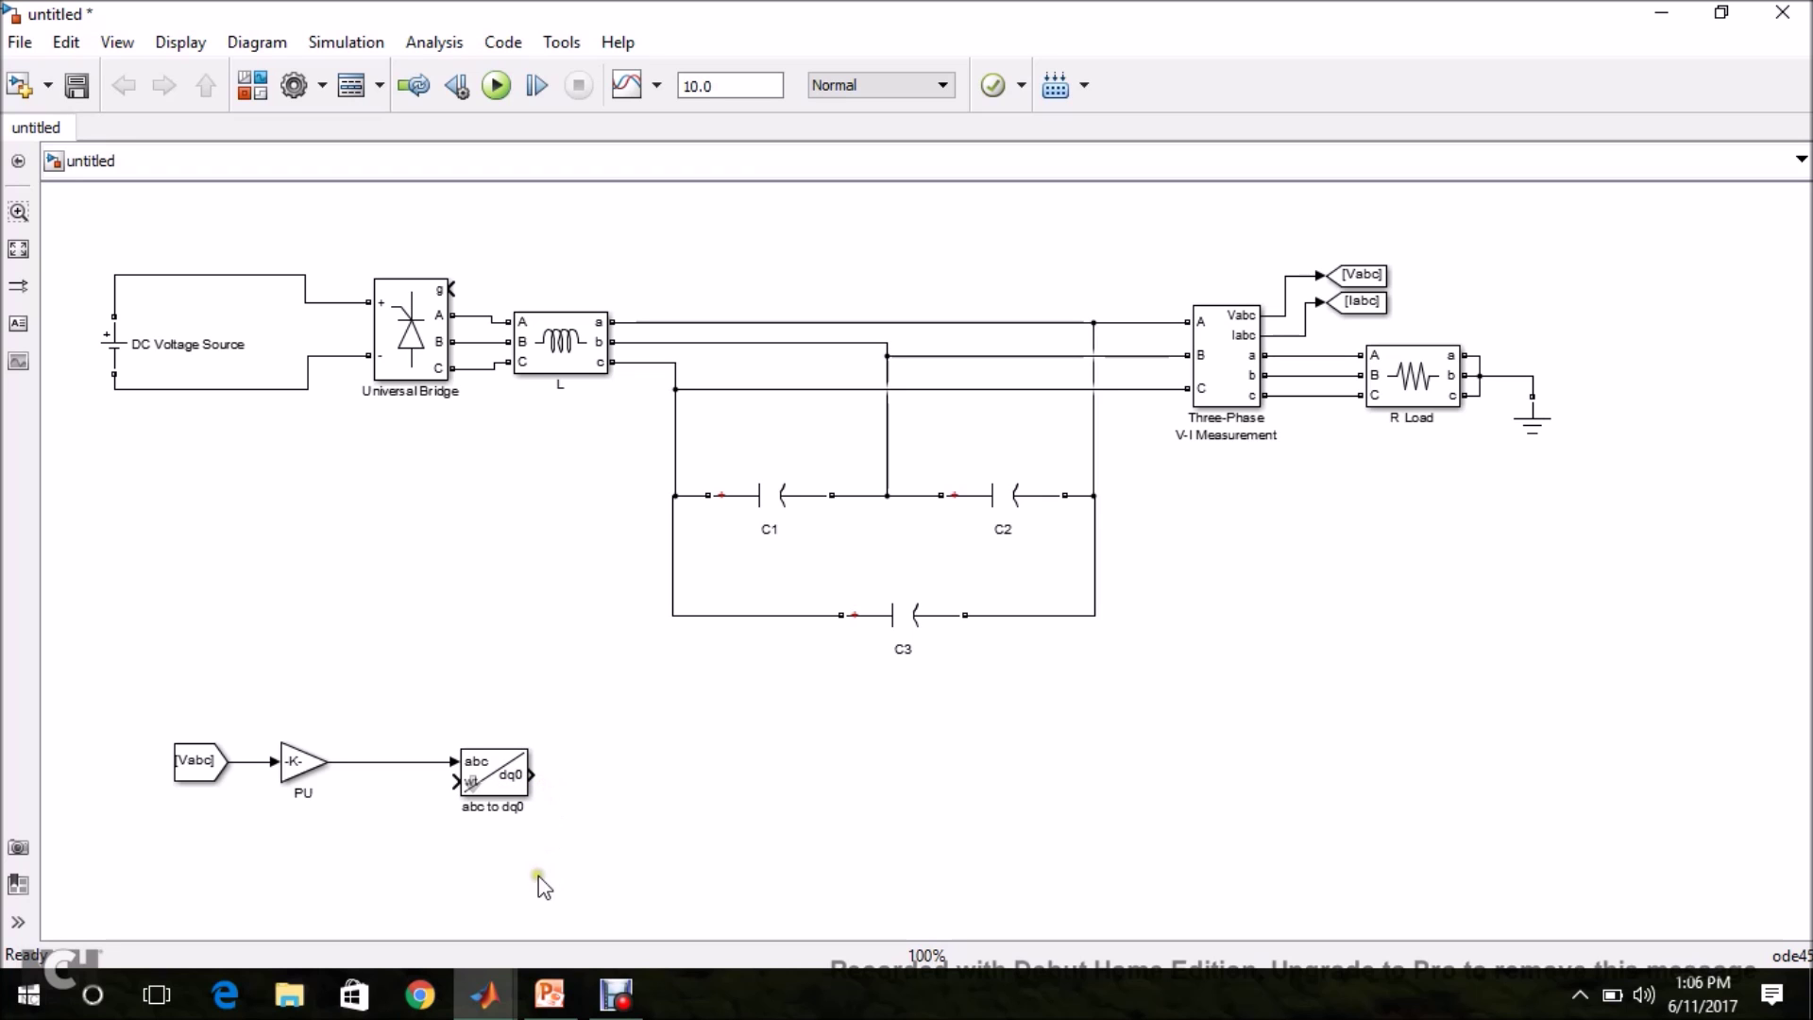
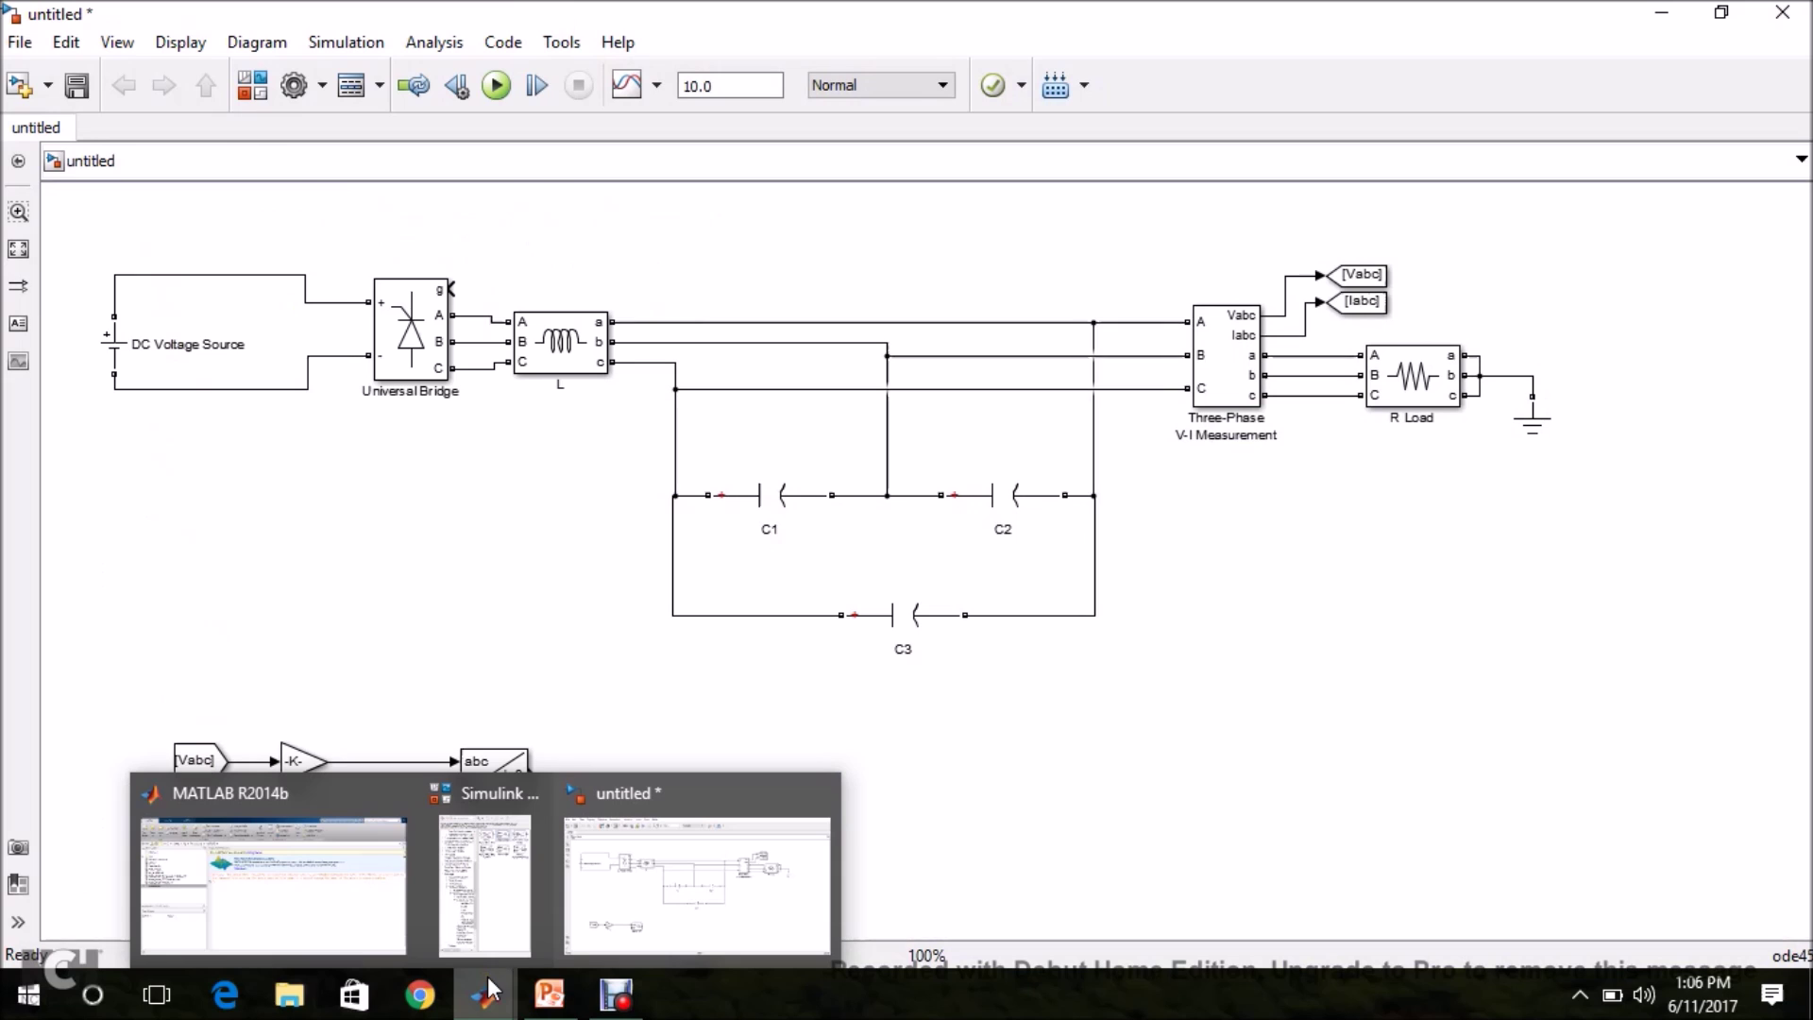
Step: Add a Selector block from the Simulink Signal Routing library beside the abc to dq0 block
mouse_move(487, 935)
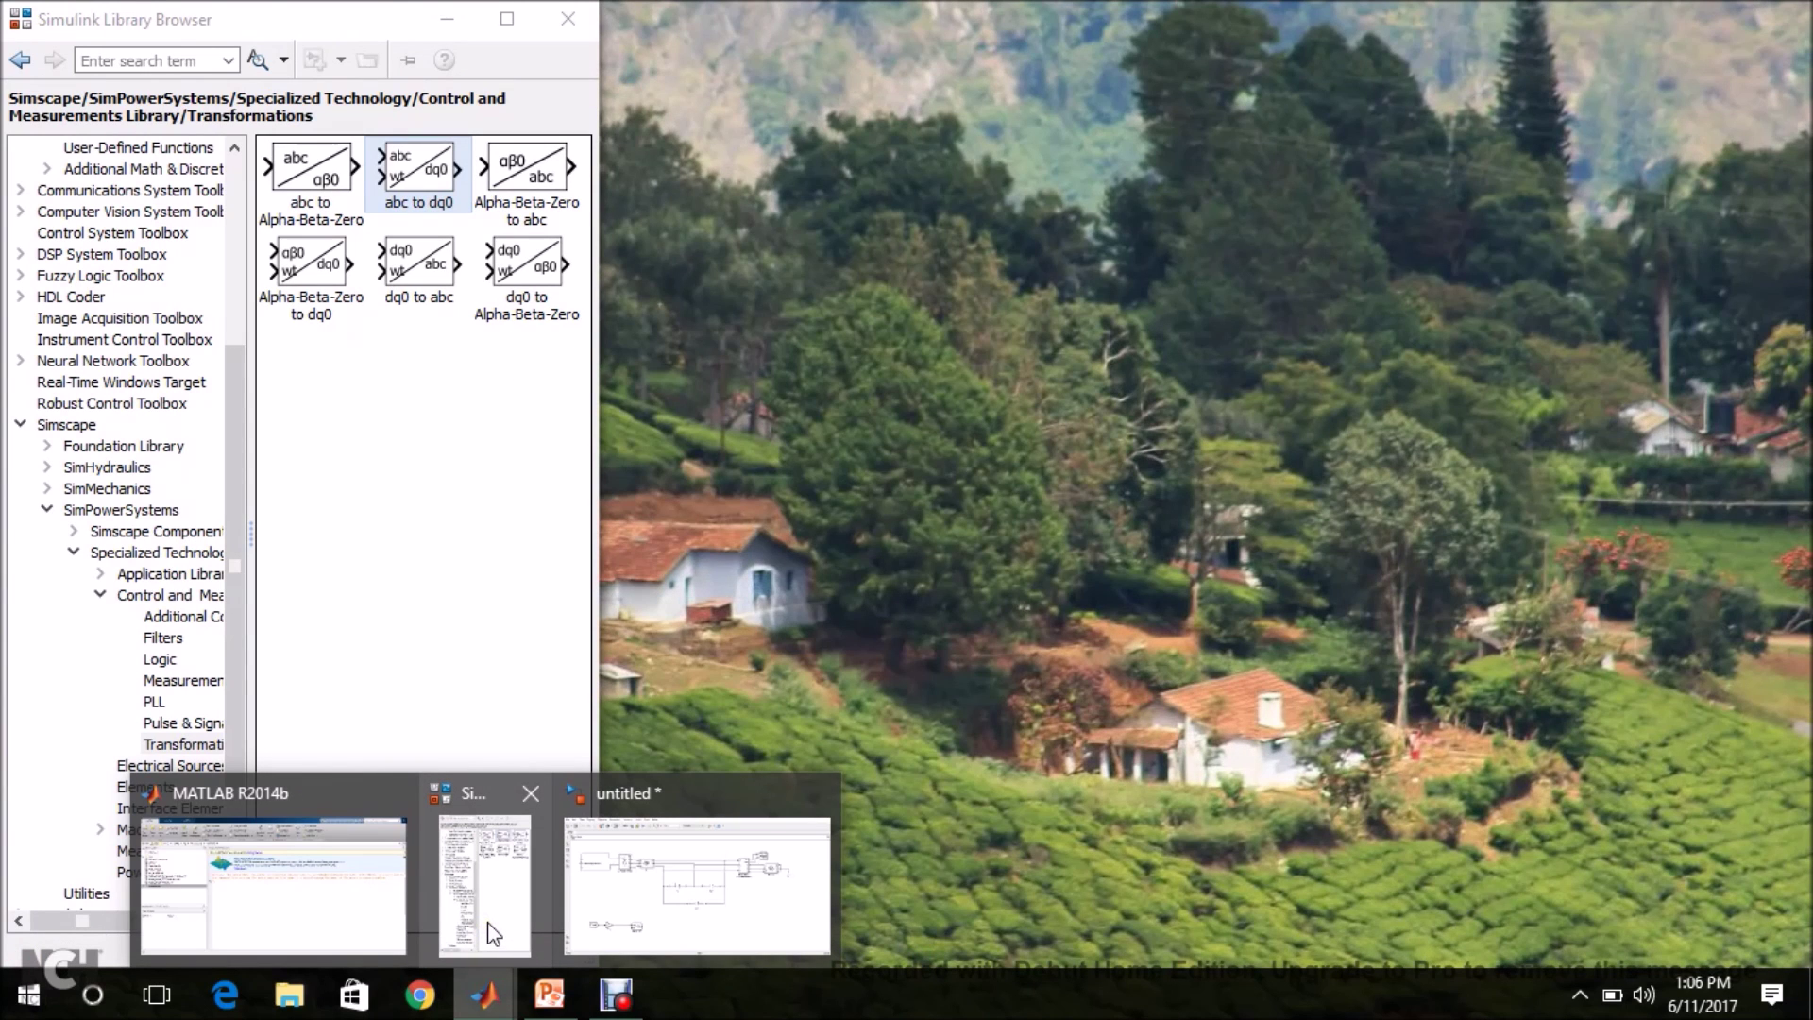
left_click(487, 935)
left_click_drag(238, 598, 292, 321)
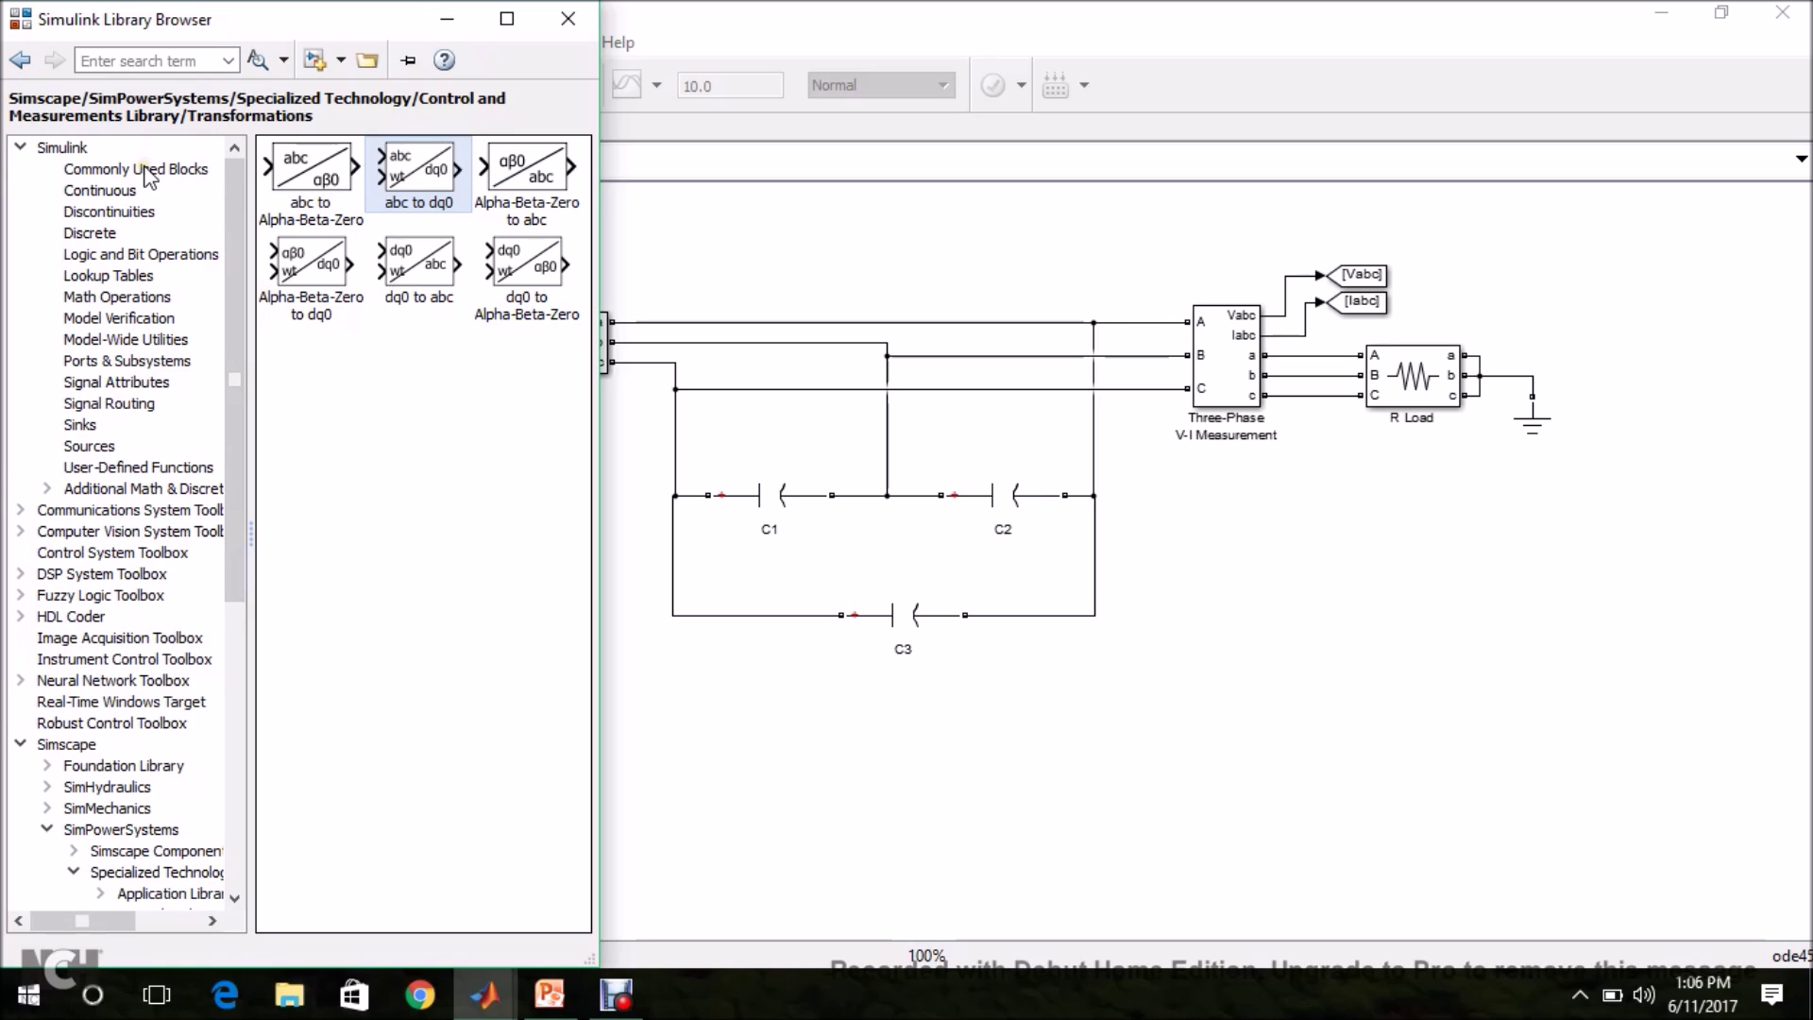
left_click(99, 404)
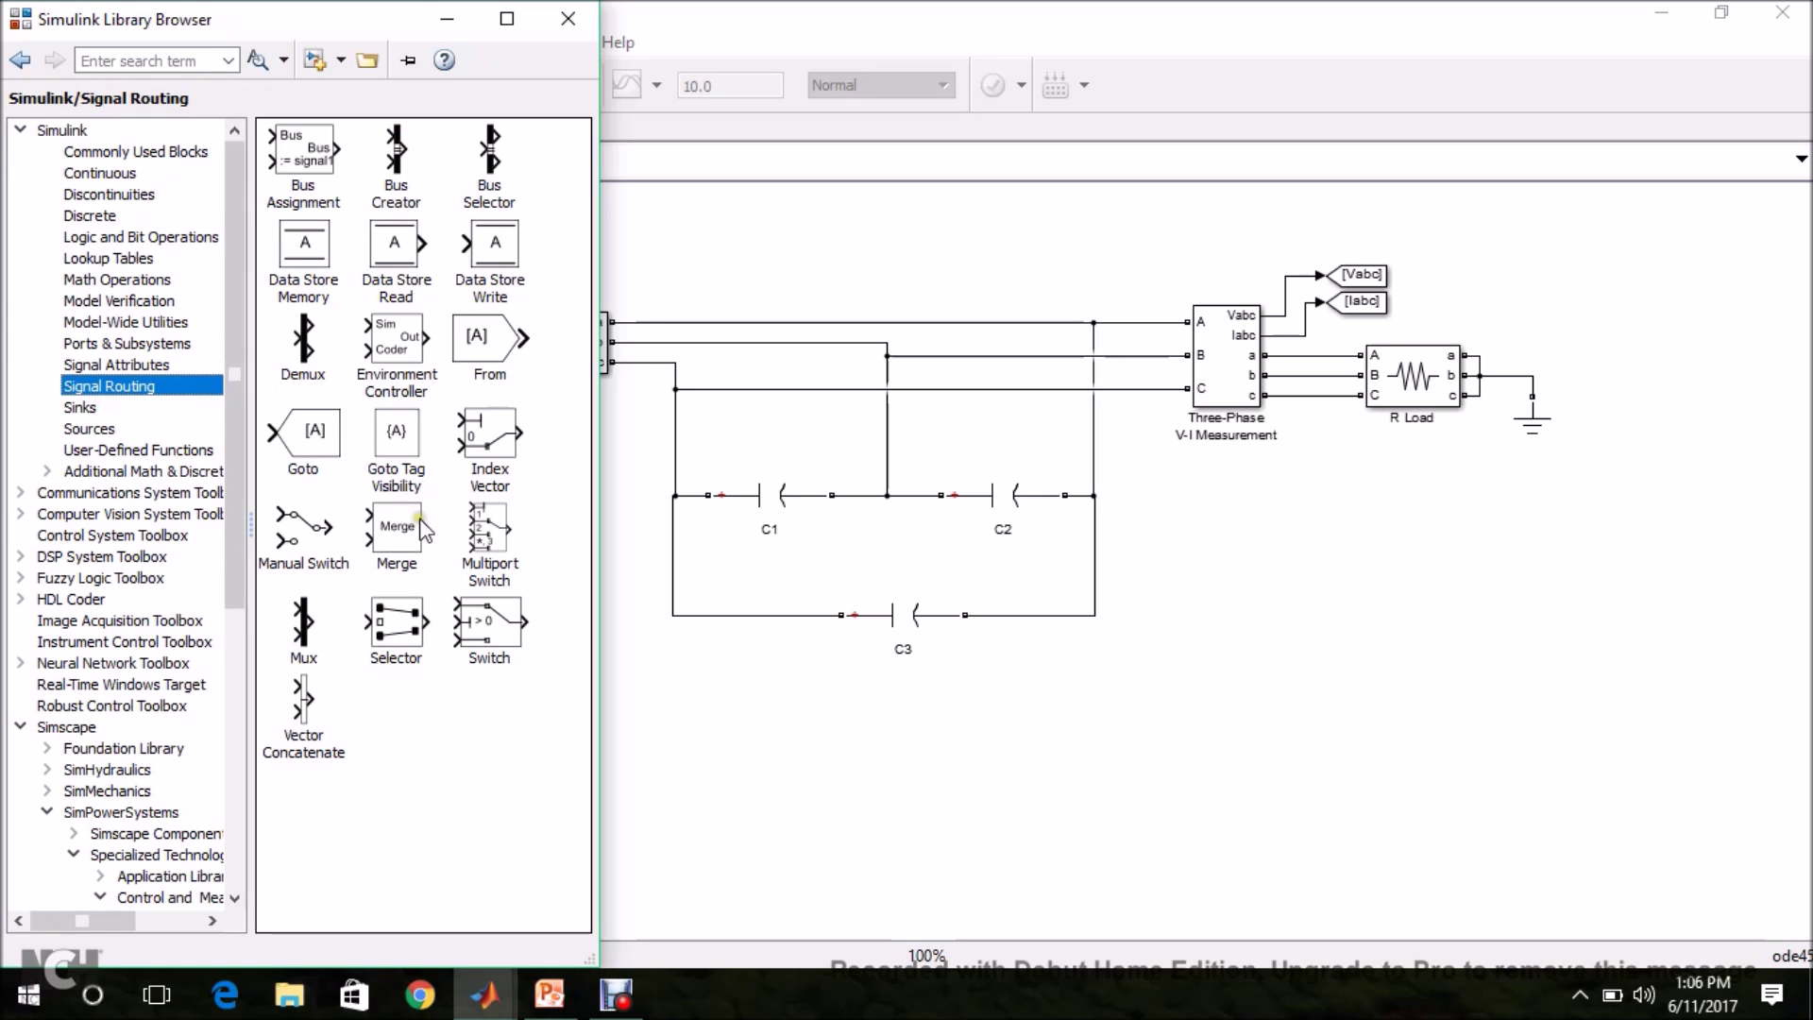
left_click_drag(406, 630, 749, 793)
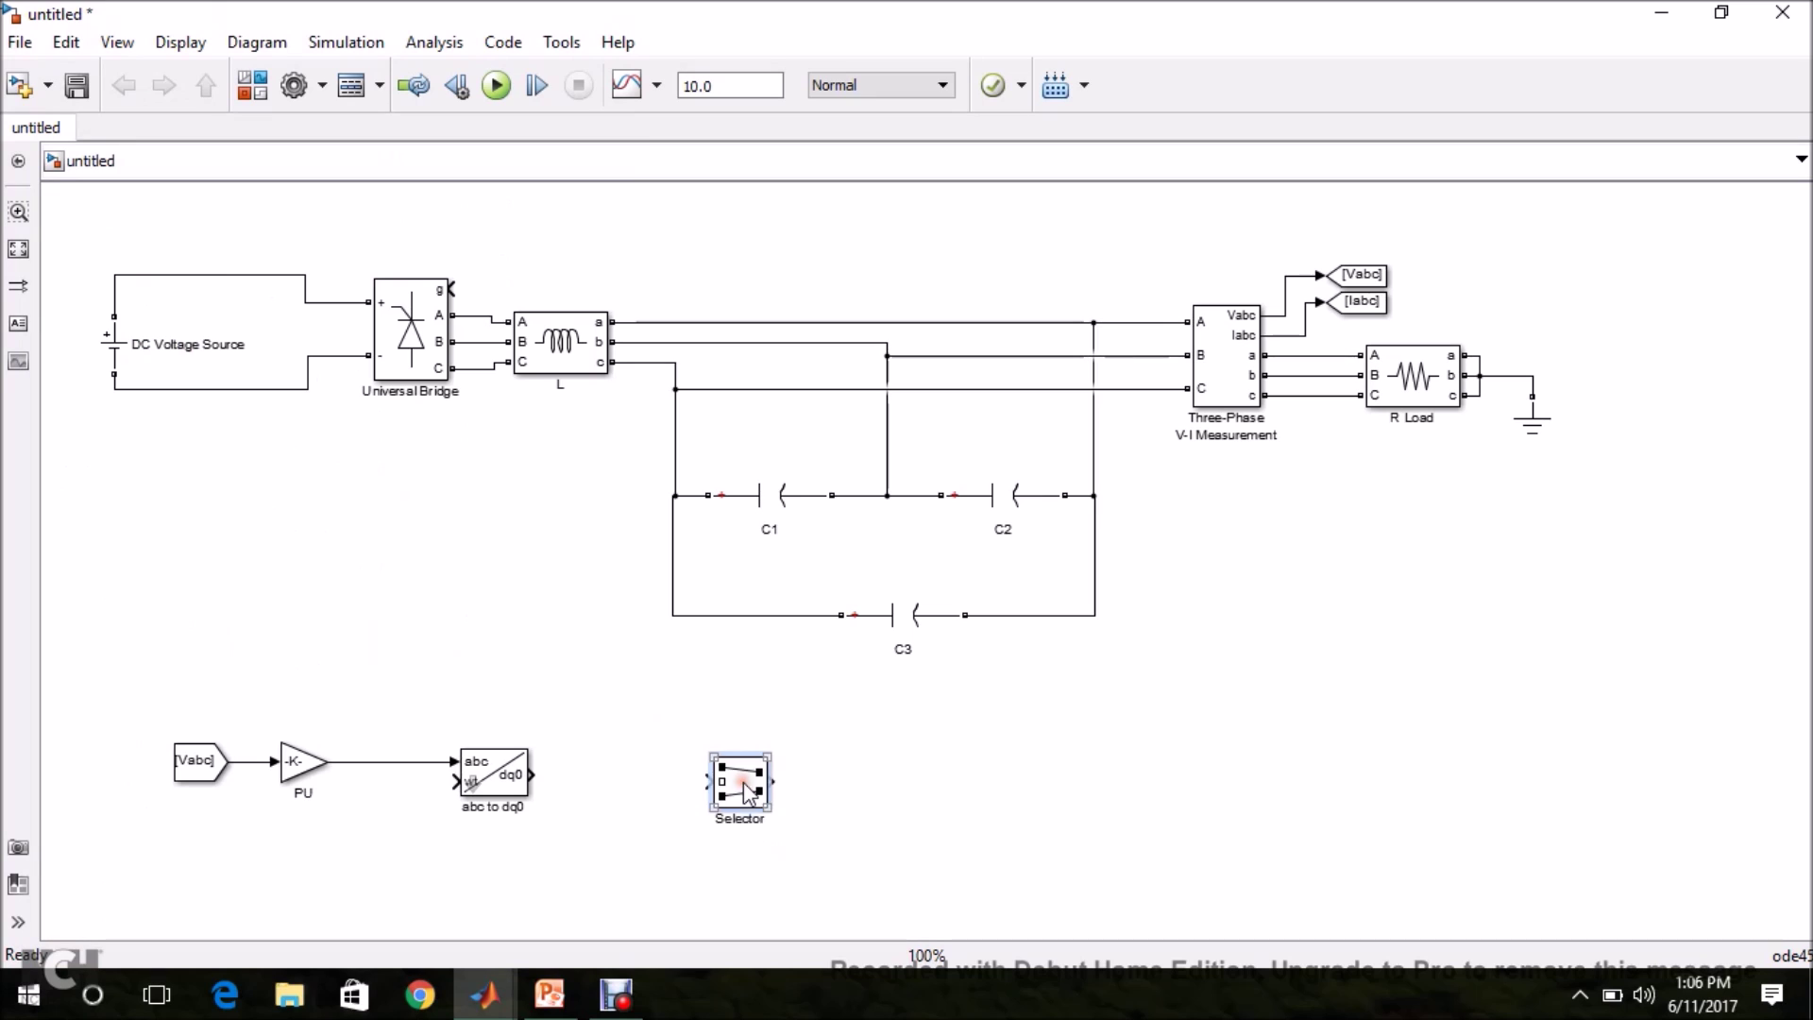
Step: Set the Selector's index to [1 2] and connect its input to the abc to dq0 output
double_click(751, 793)
left_click(989, 489)
left_click(986, 490)
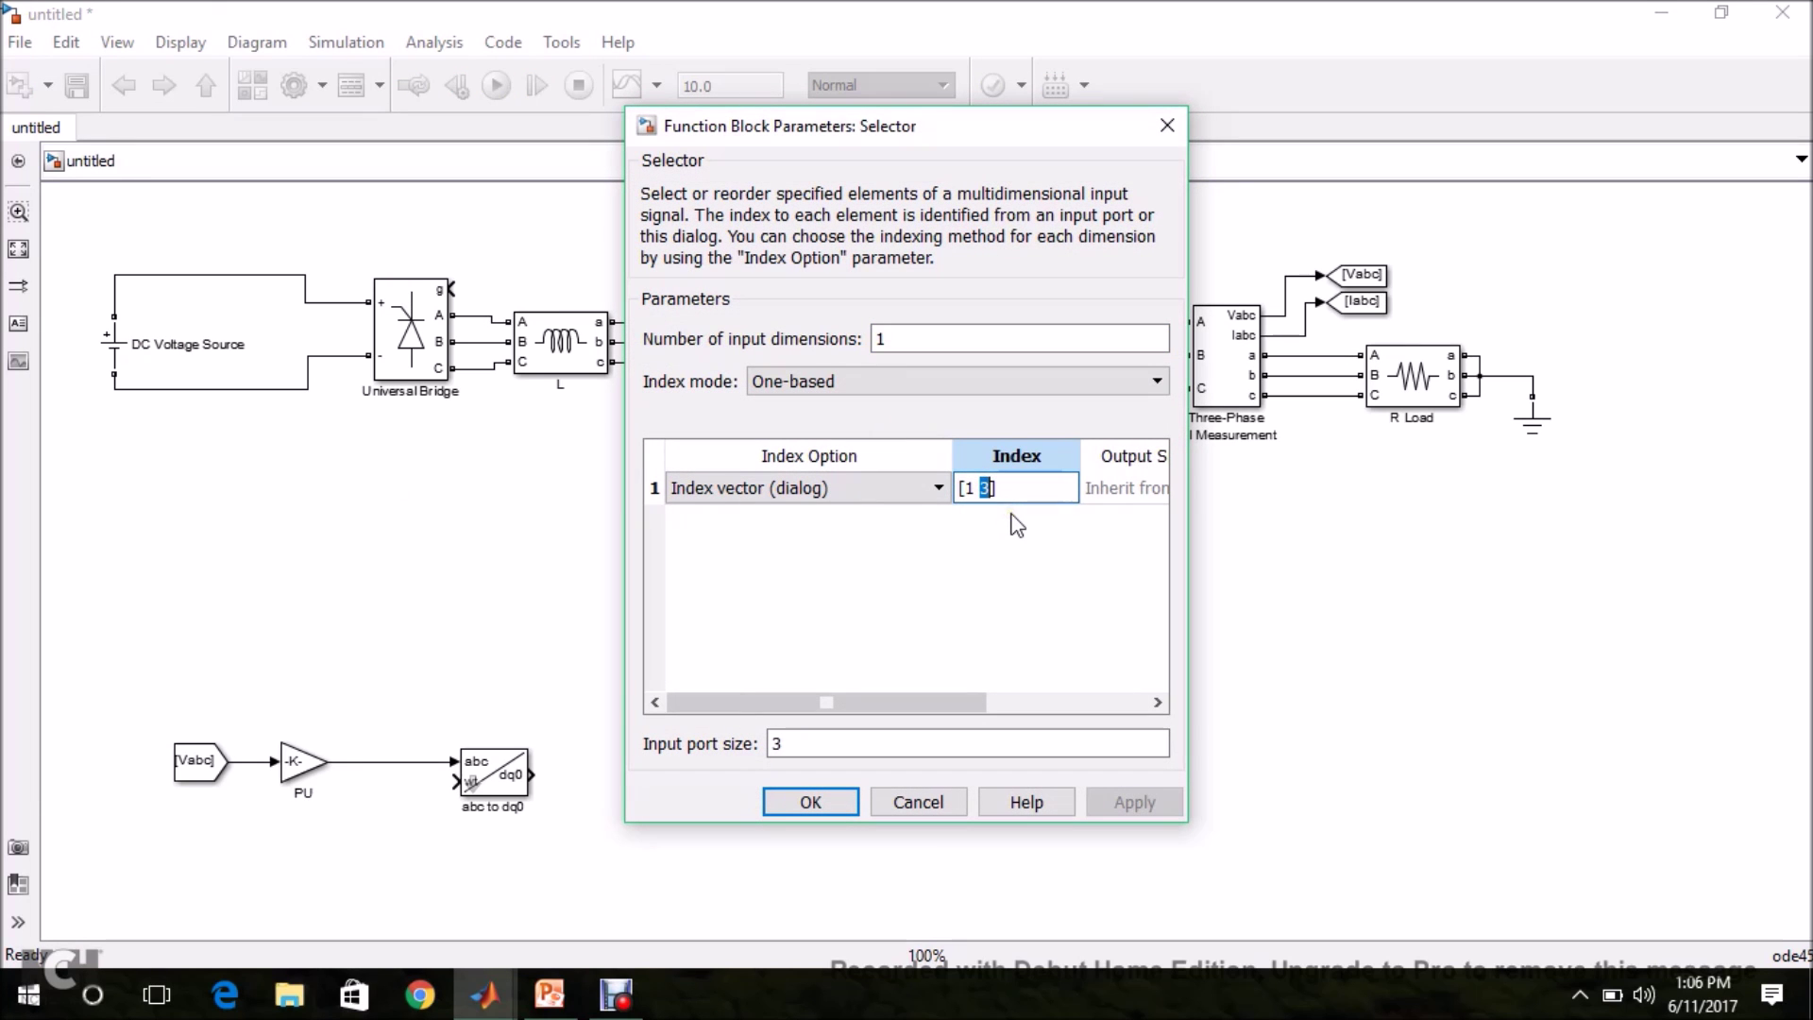
left_click(810, 801)
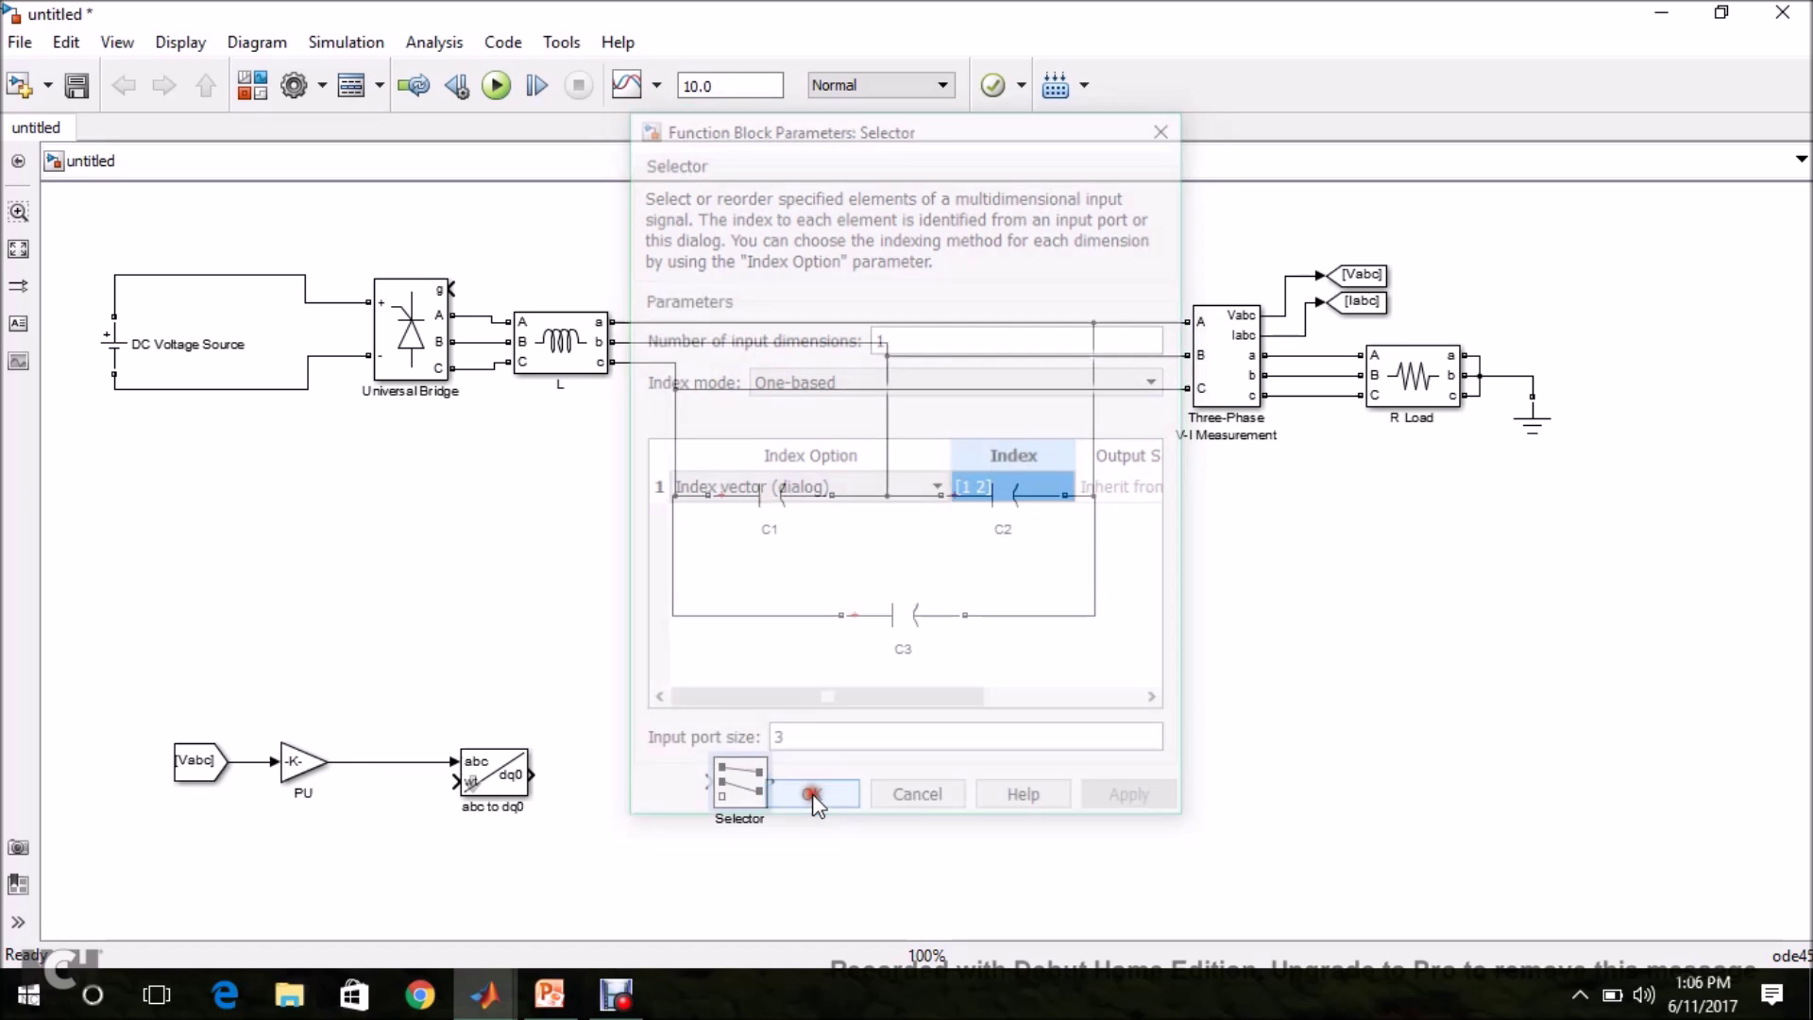
left_click_drag(750, 793, 646, 796)
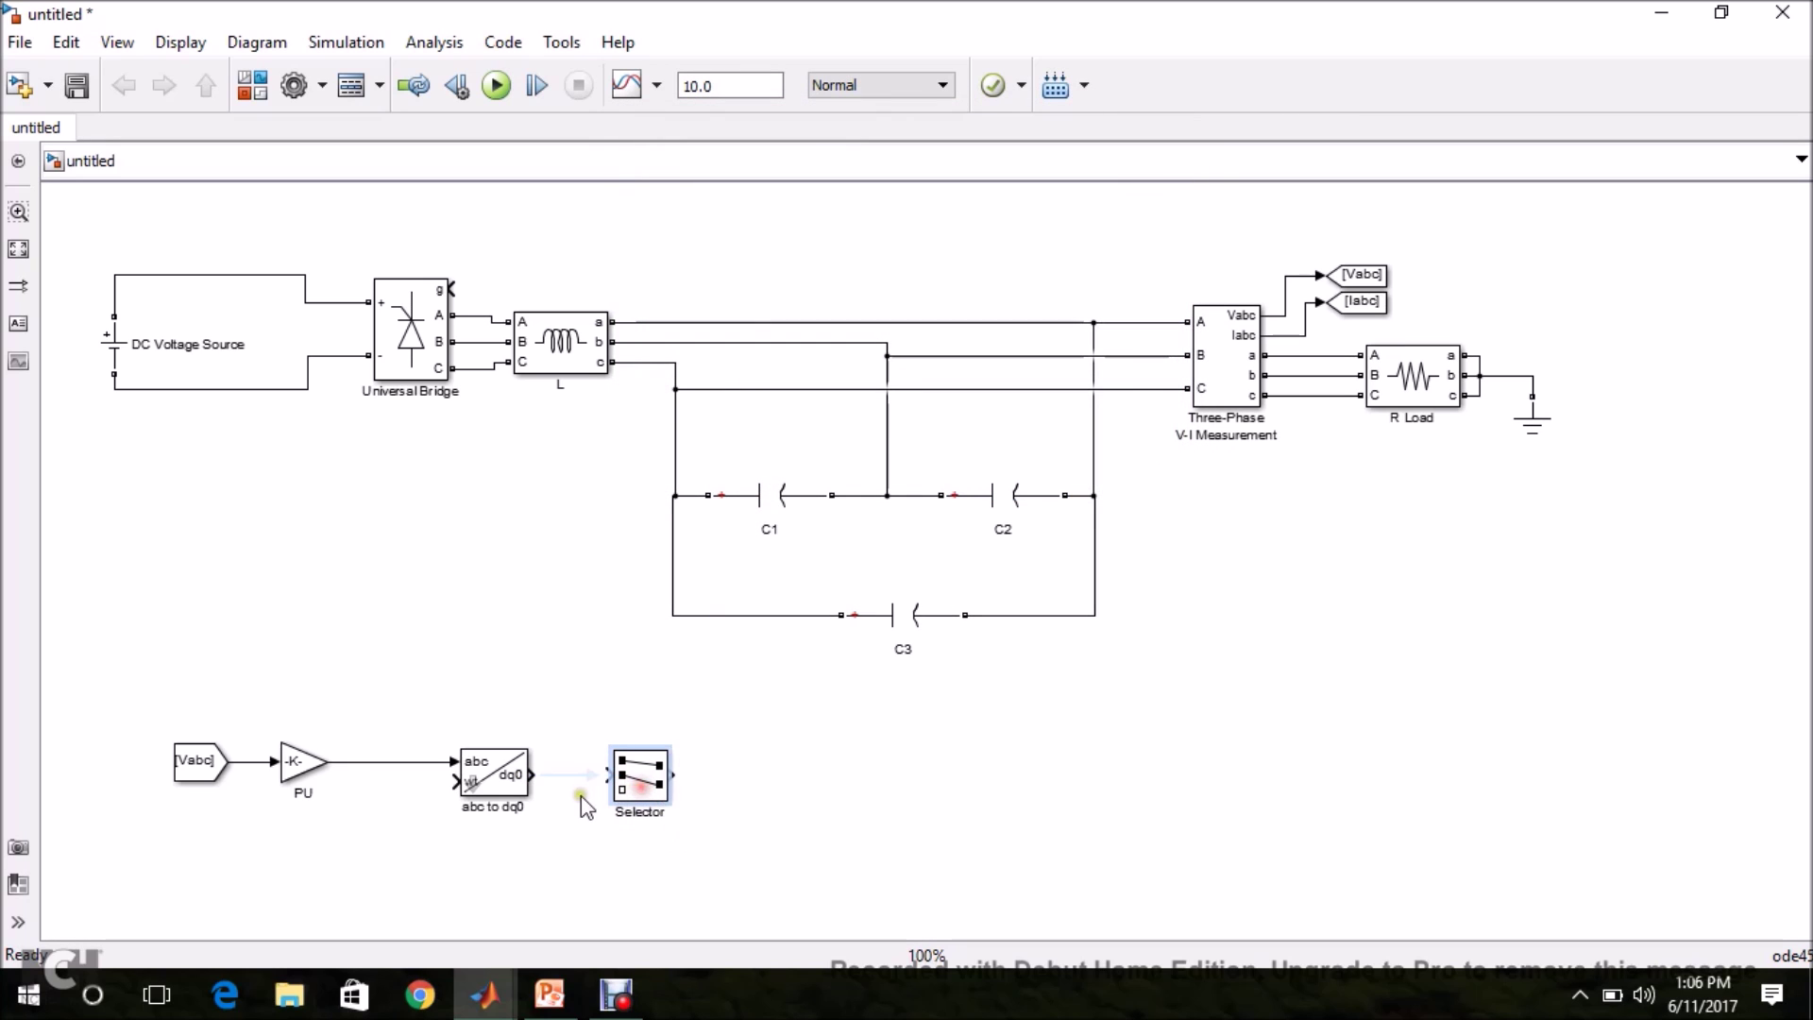
left_click(789, 817)
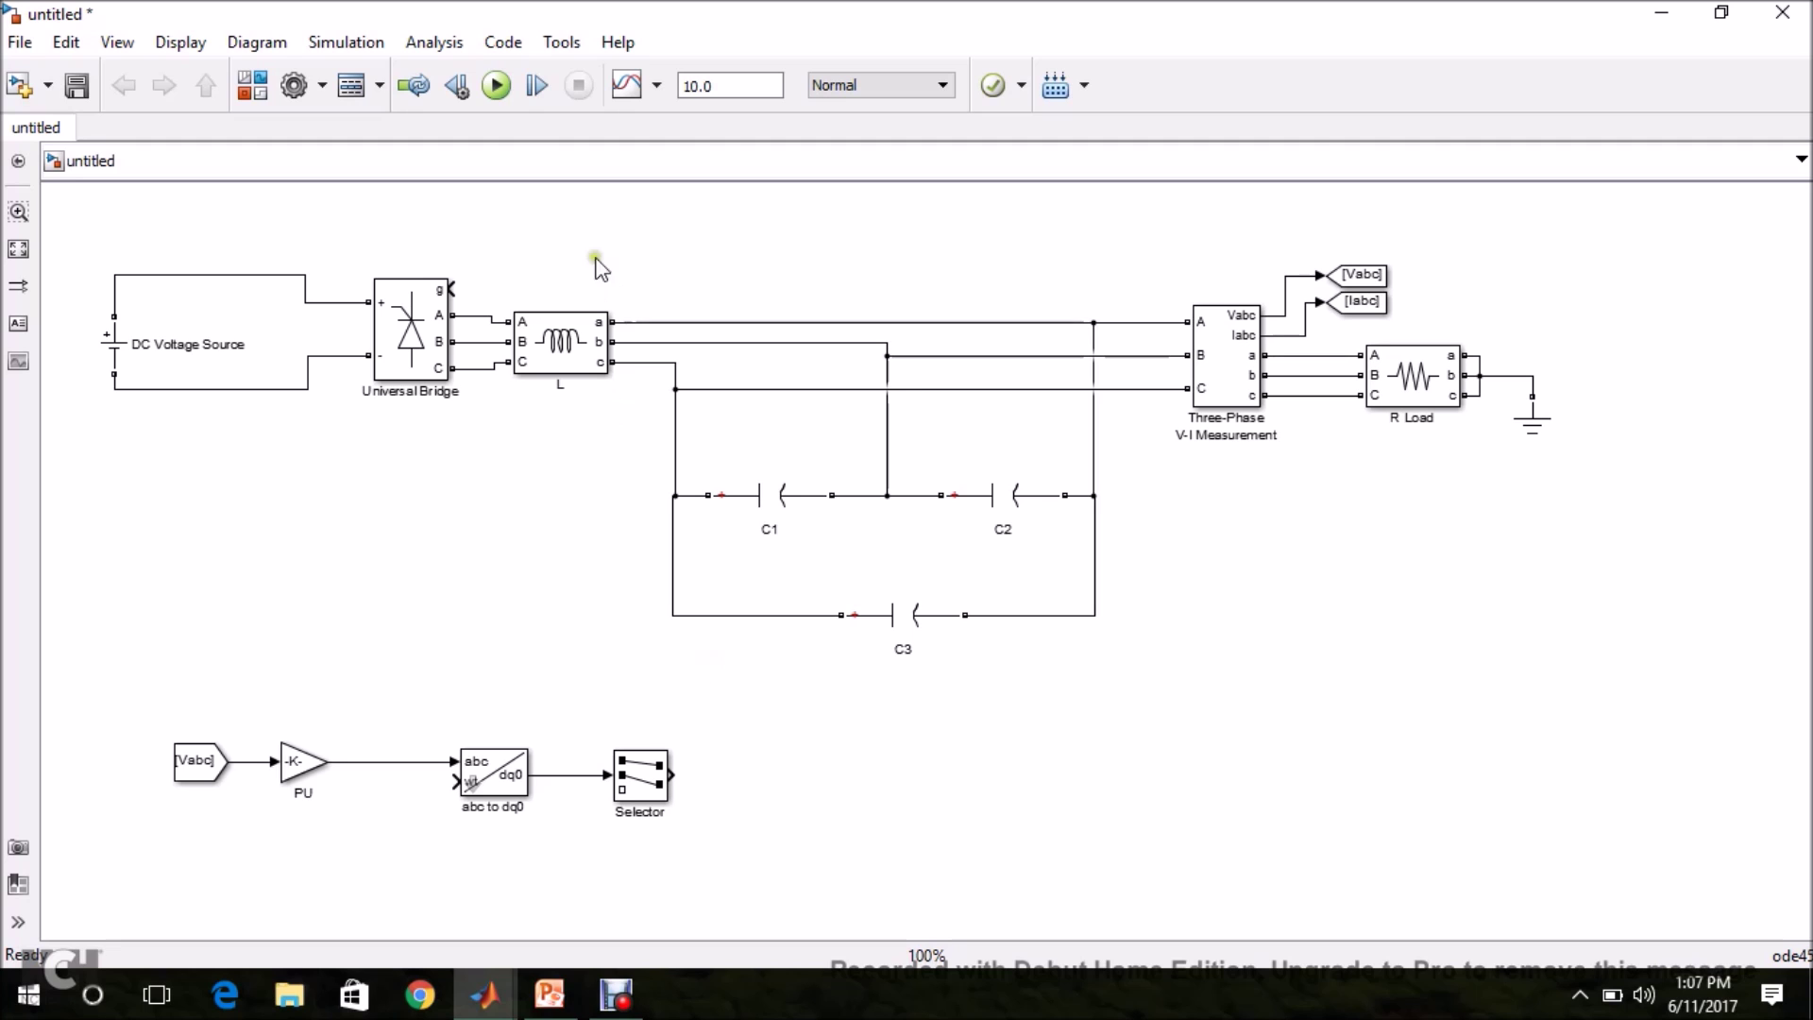
Step: Add a Sum block from Commonly Used Blocks beside the Selector
left_click(255, 85)
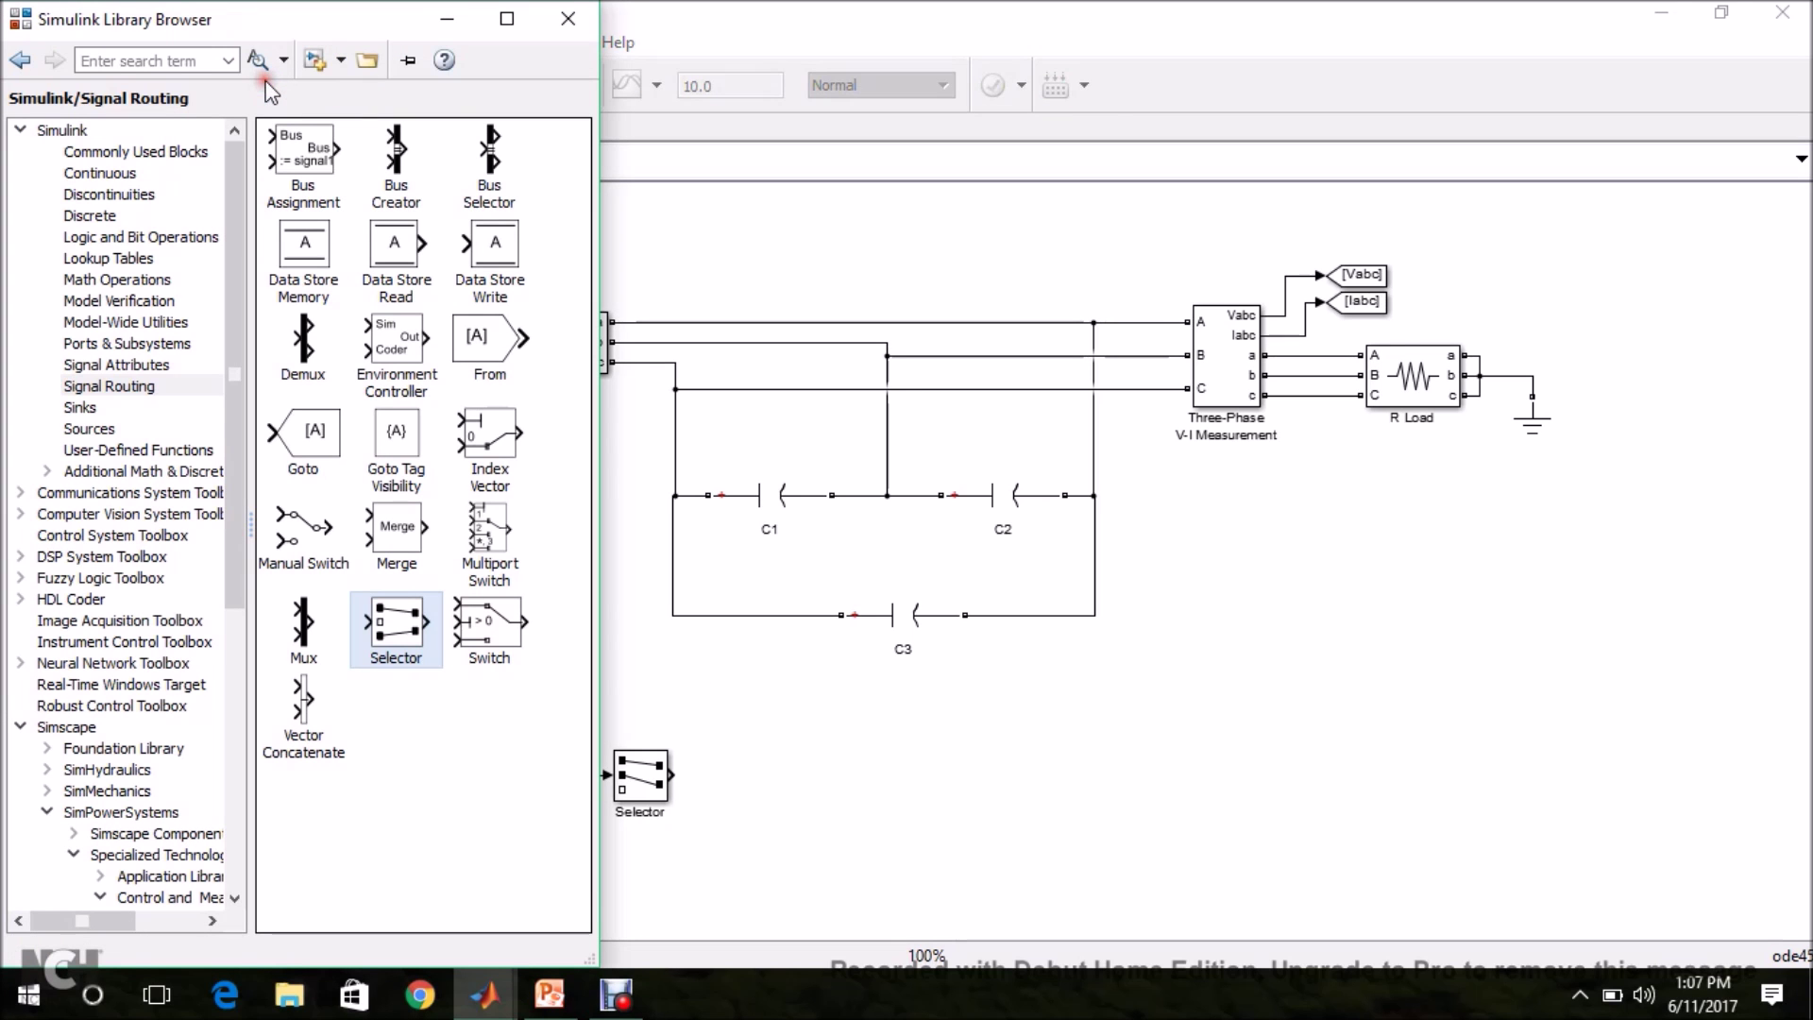
left_click(173, 154)
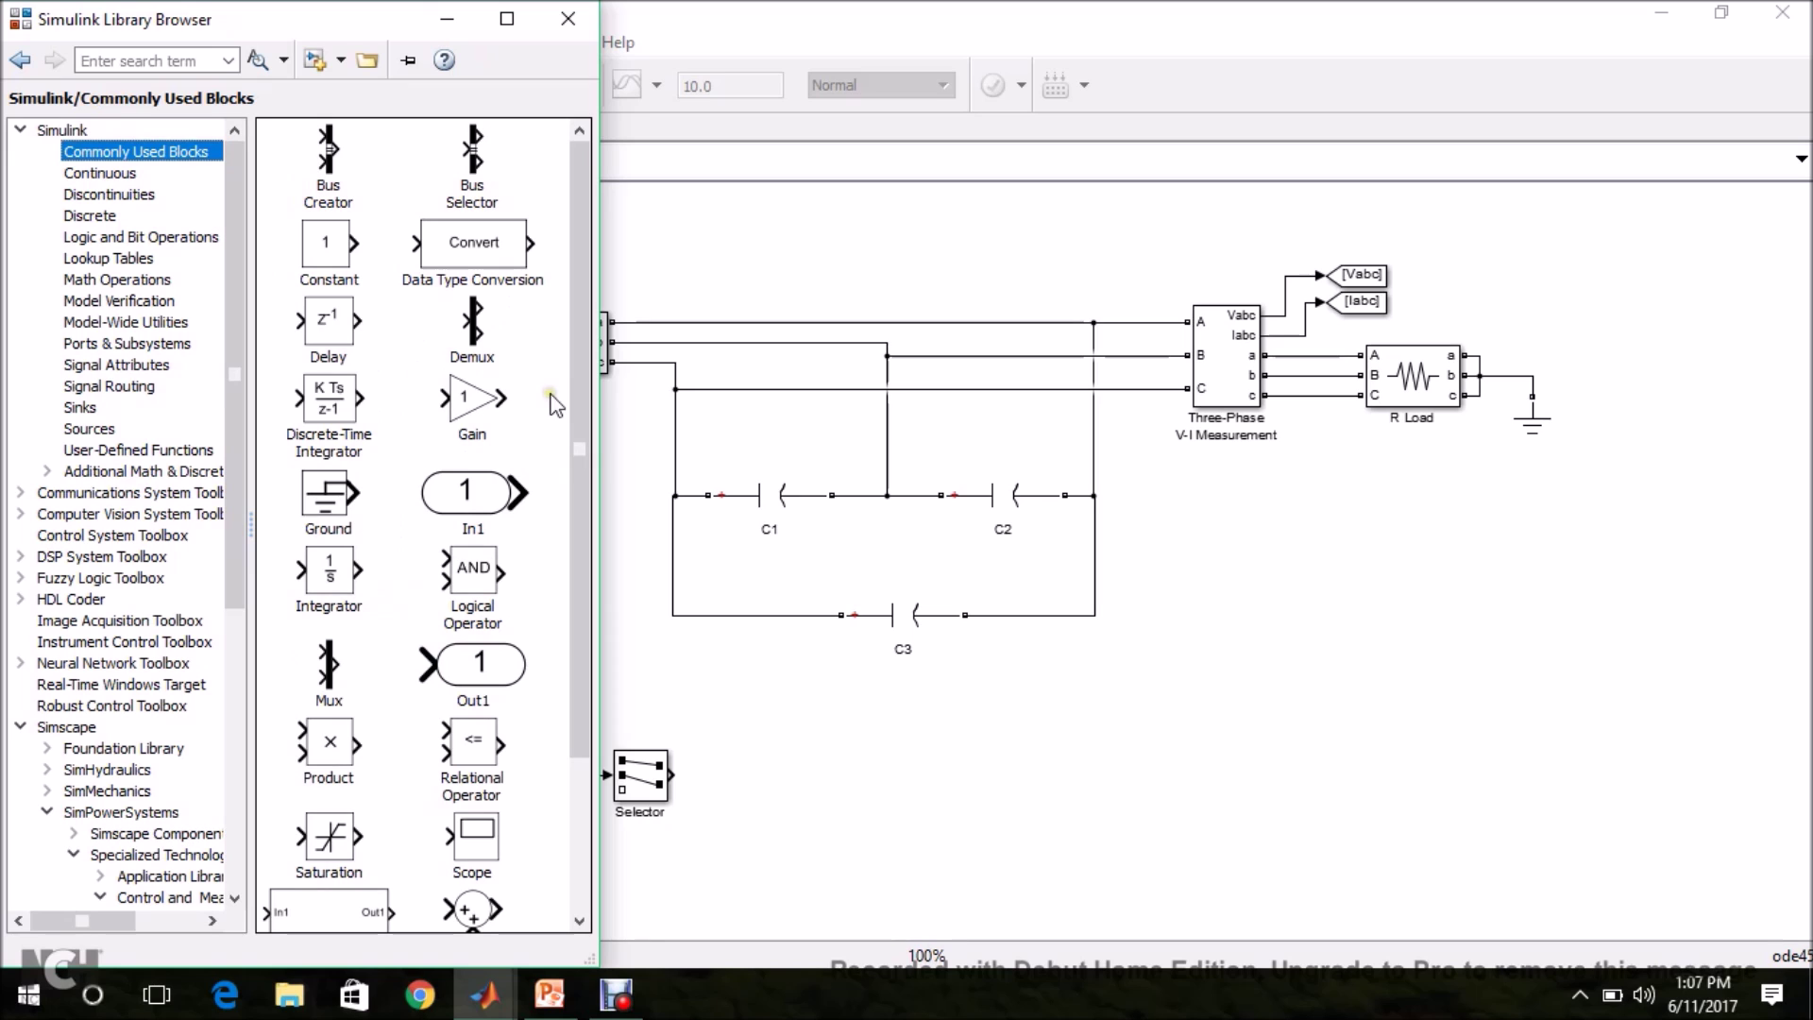
scroll(586, 660, "down", 2)
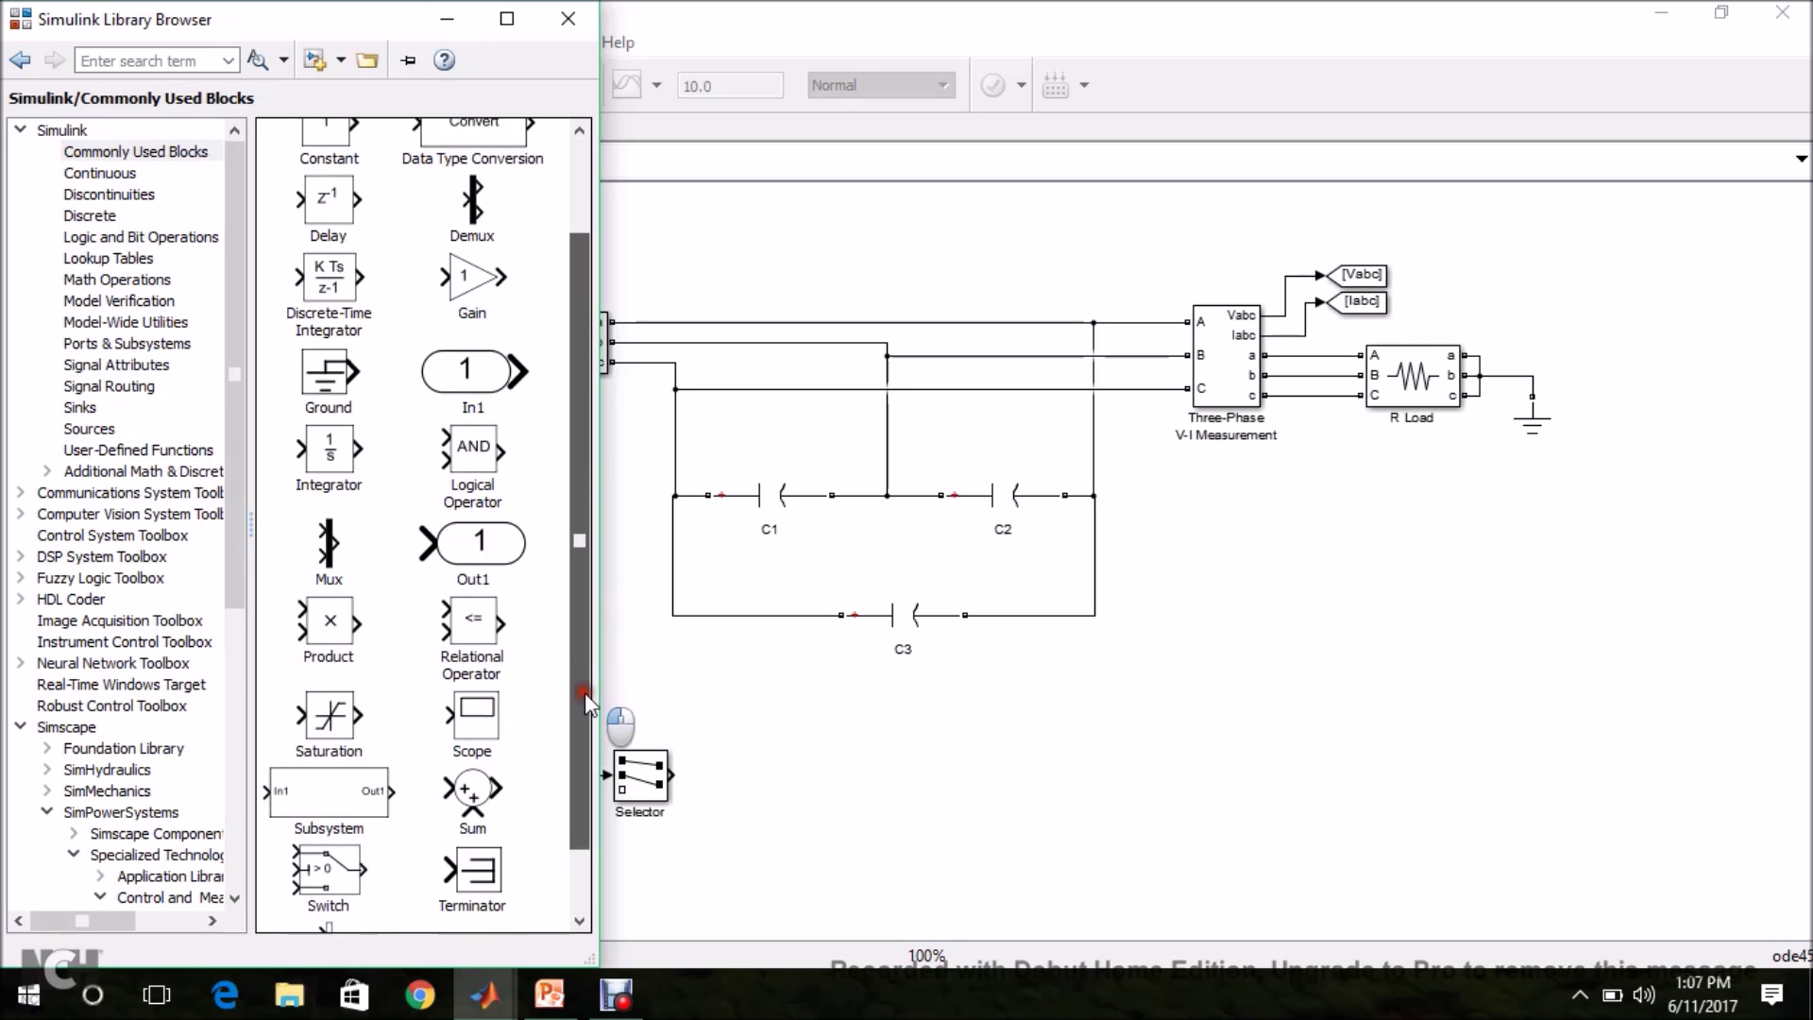
left_click_drag(470, 785, 733, 774)
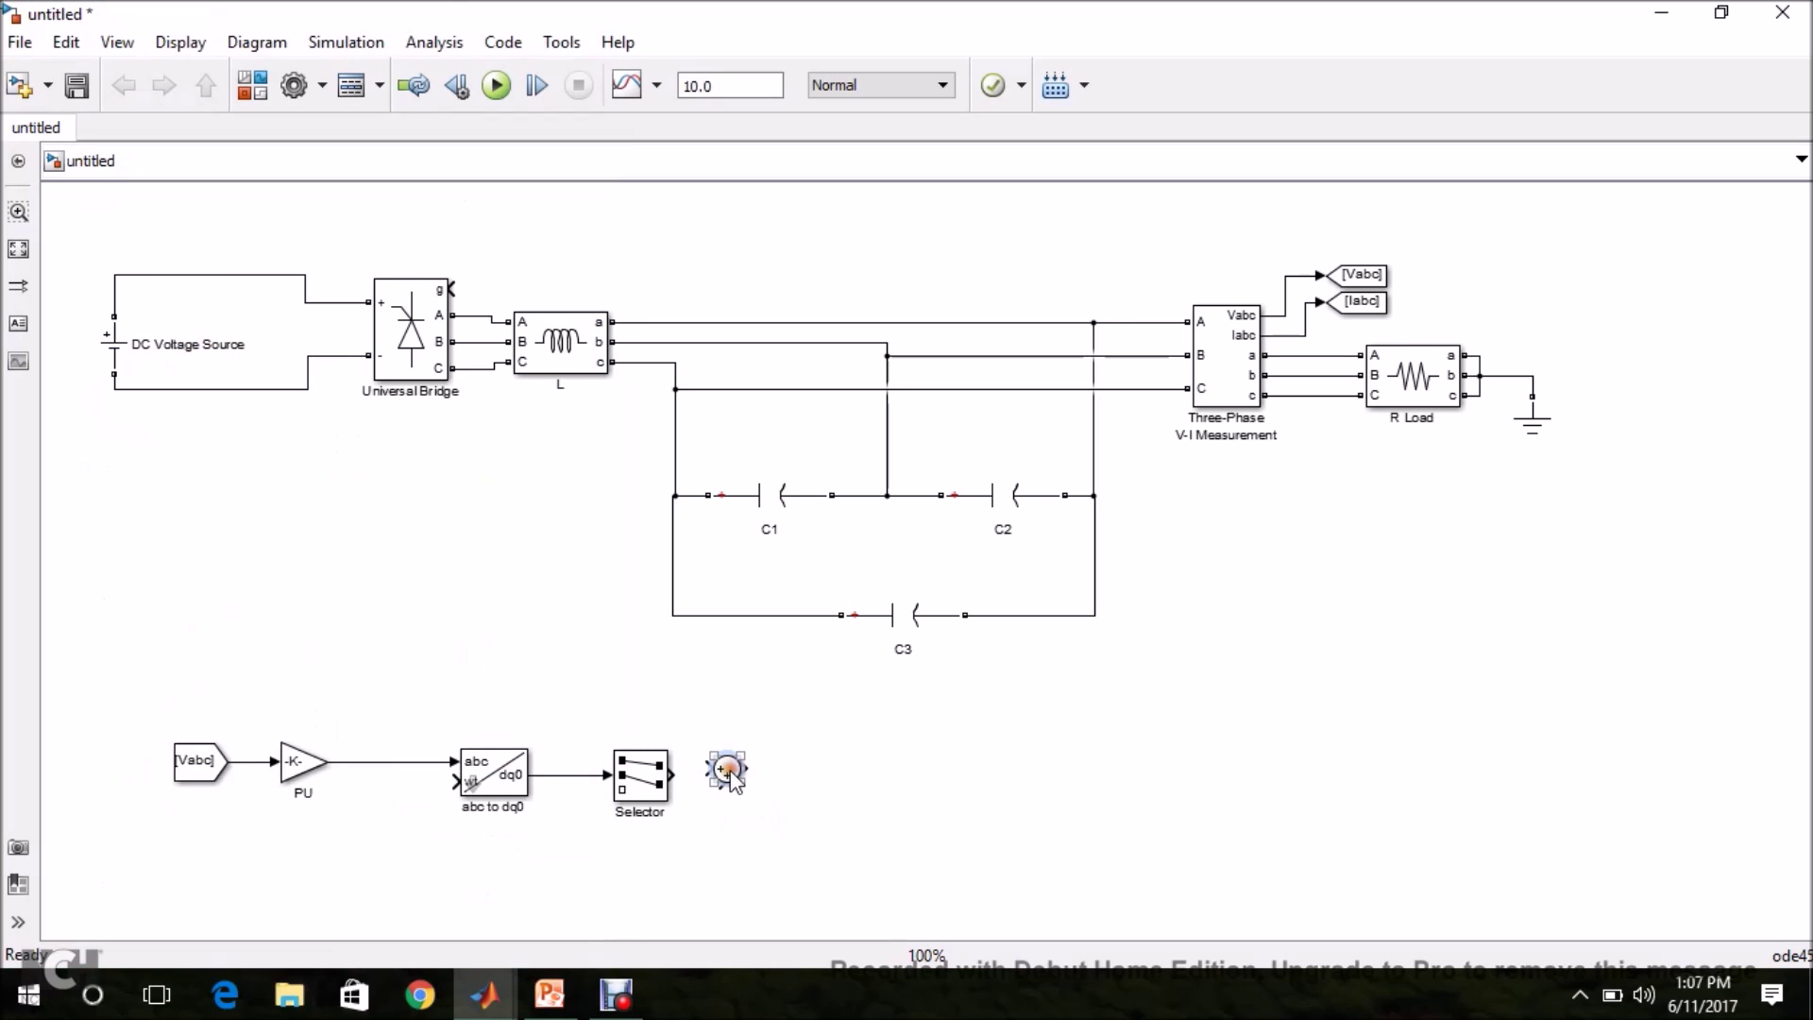
Step: Set the Sum block's list of signs to |-+ and connect the Selector output to its negative input
double_click(727, 770)
double_click(783, 712)
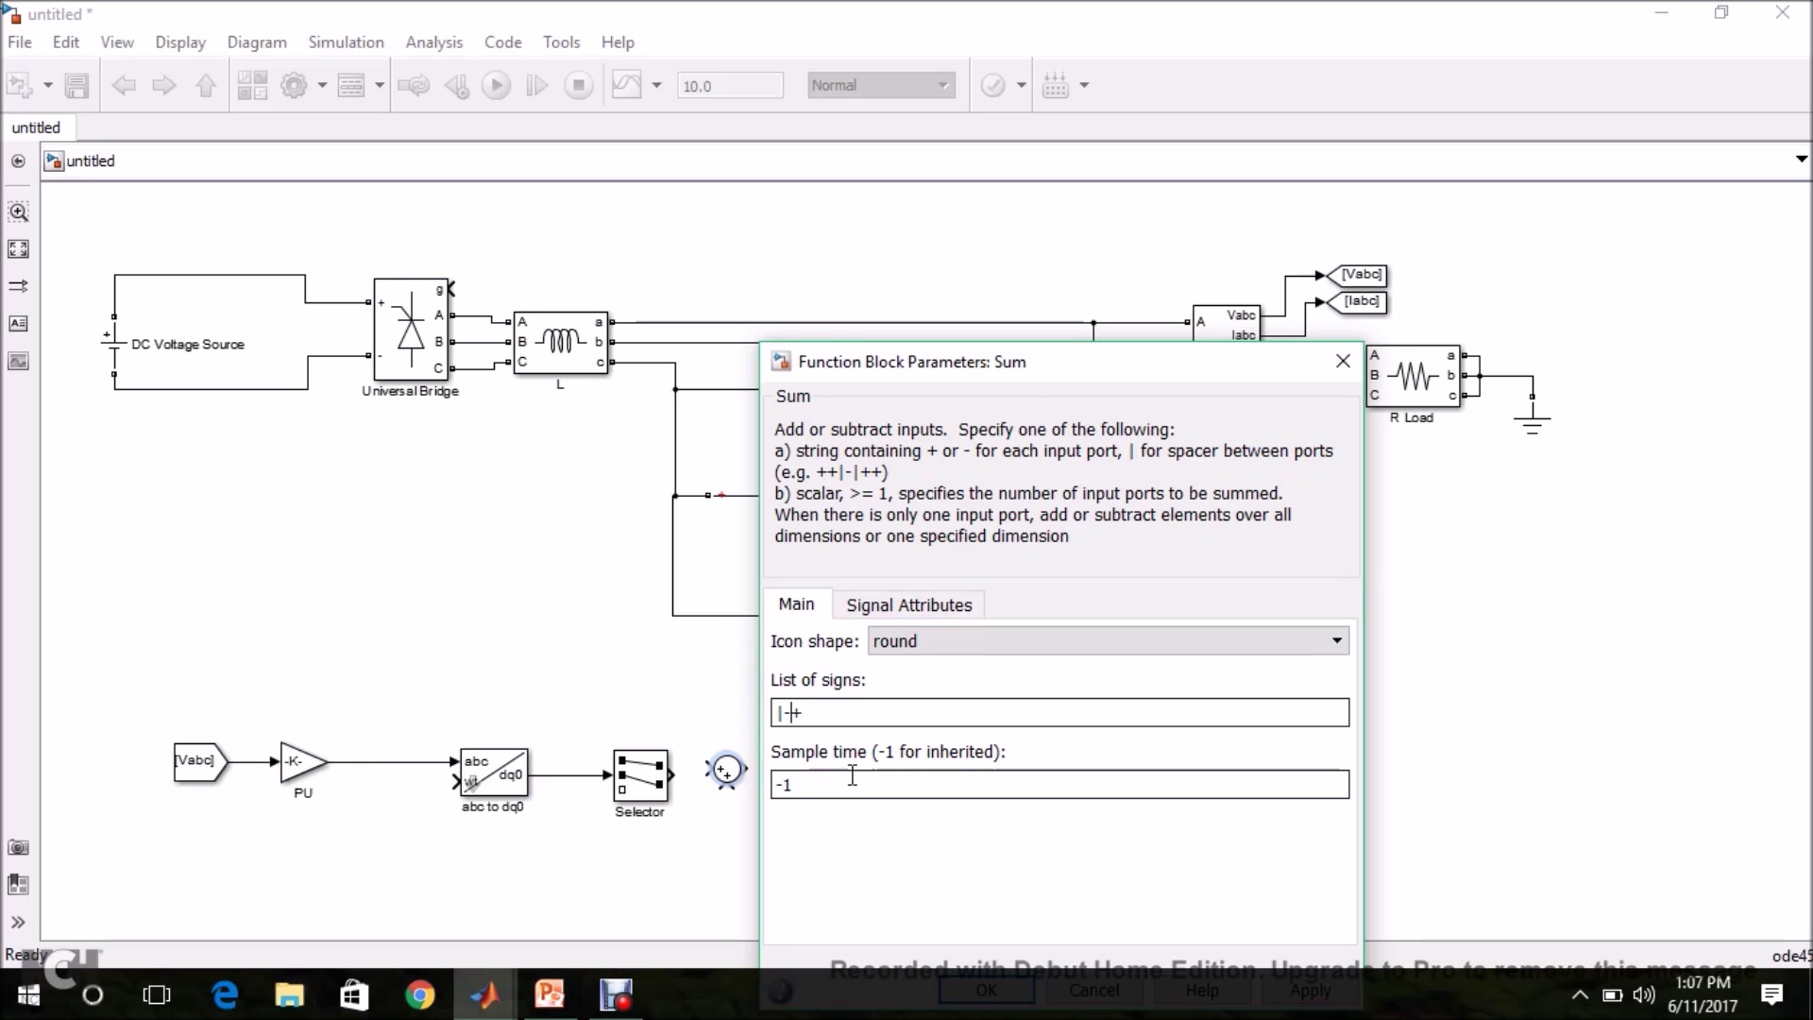
key("Return")
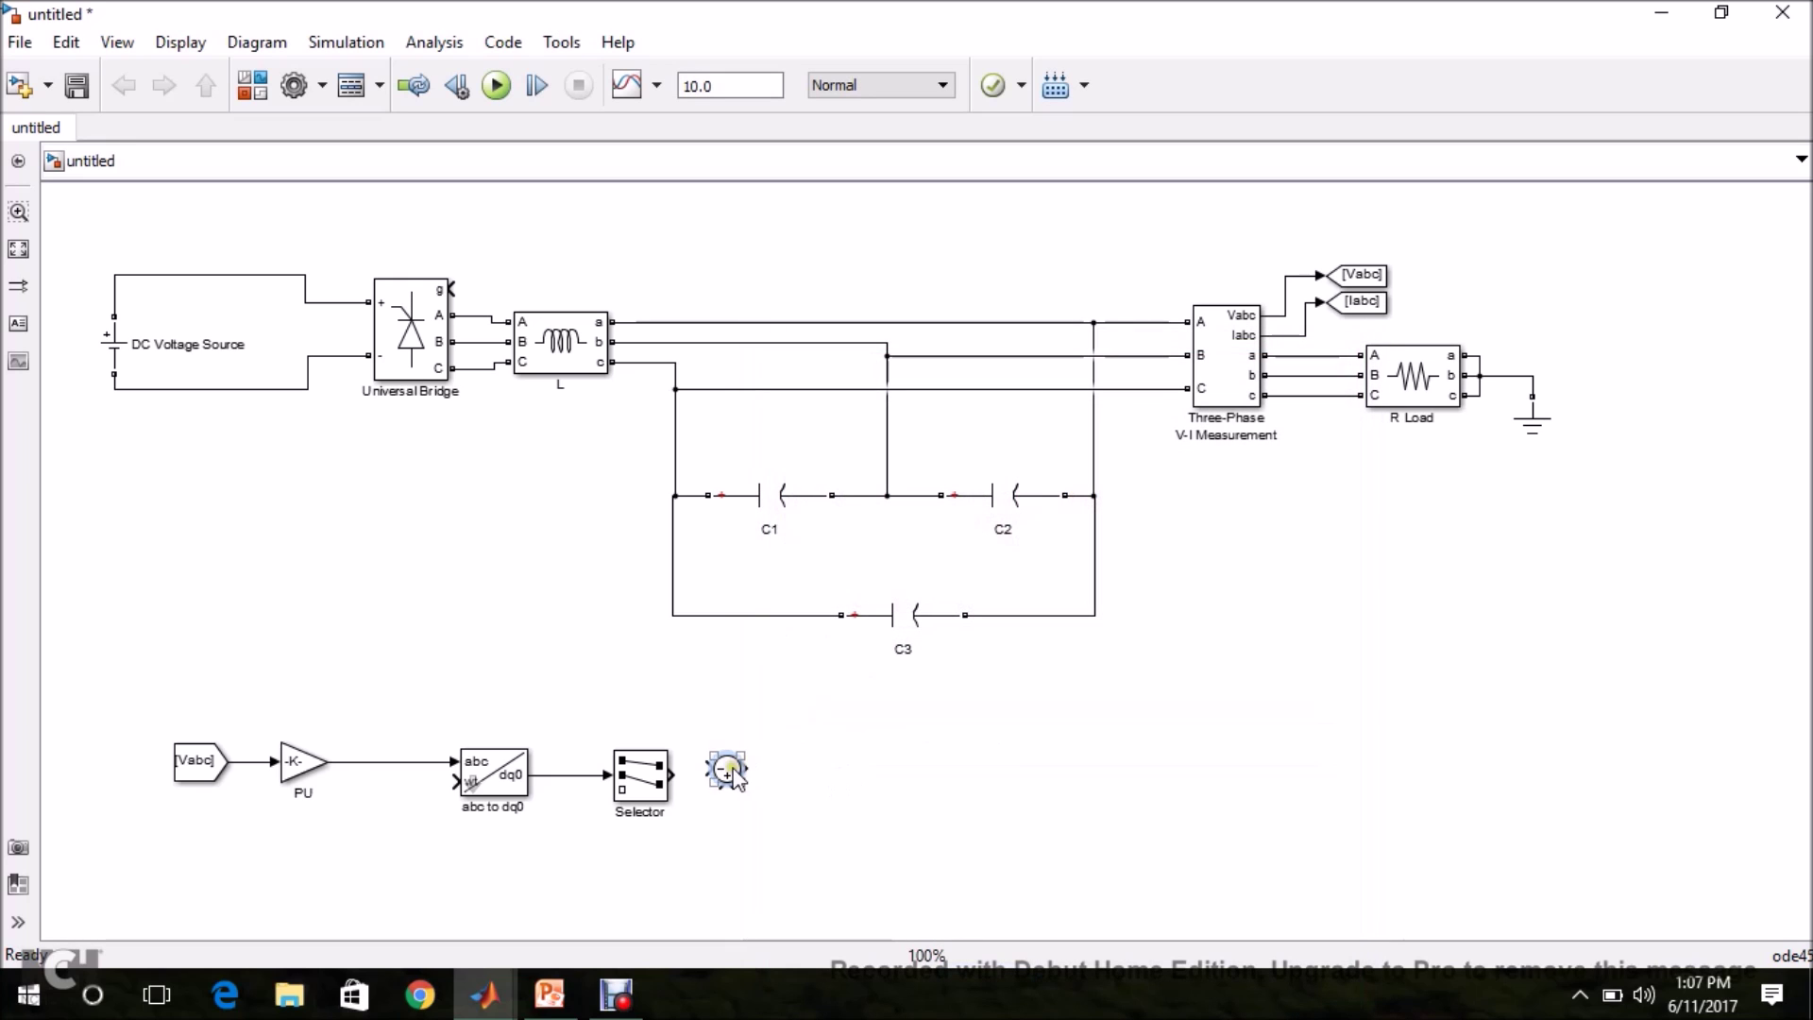
left_click_drag(672, 774, 773, 779)
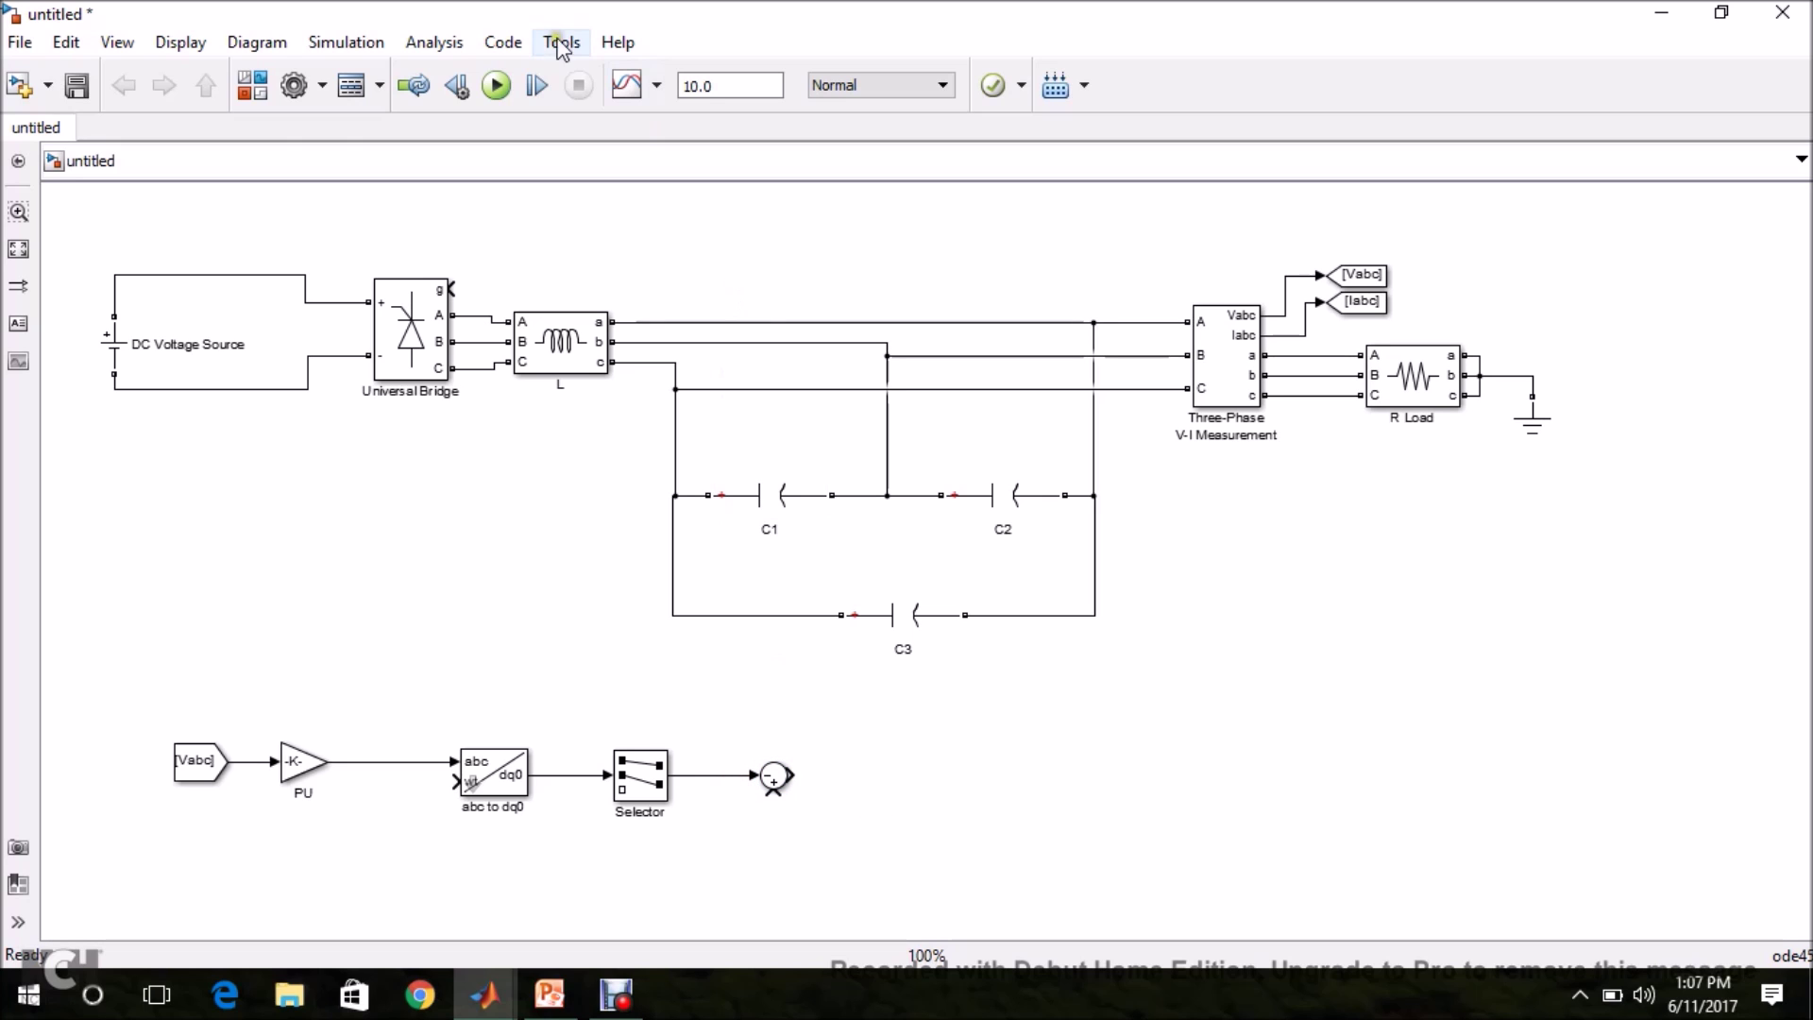
Step: Add a Constant block in the empty area below the Three-Phase V-I Measurement block and name it Vd
left_click(257, 95)
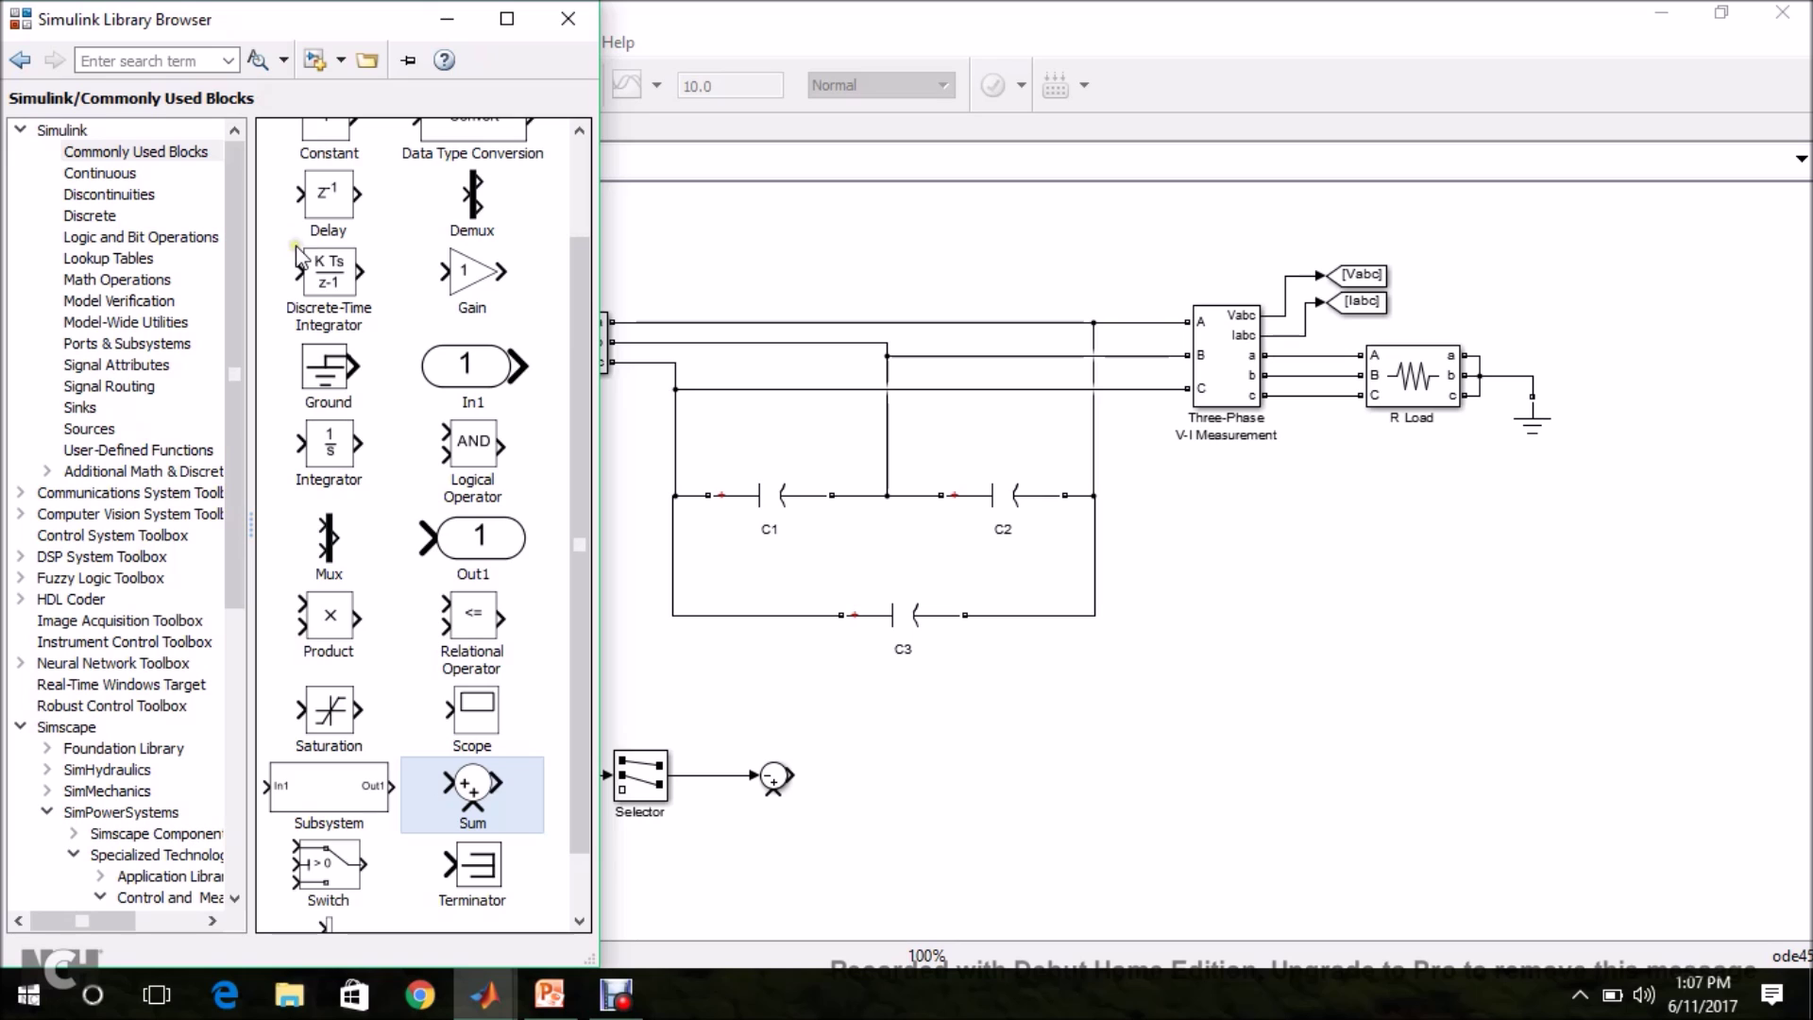
left_click_drag(572, 336, 572, 134)
left_click_drag(326, 243, 1194, 637)
left_click(1209, 668)
key("BackSpace")
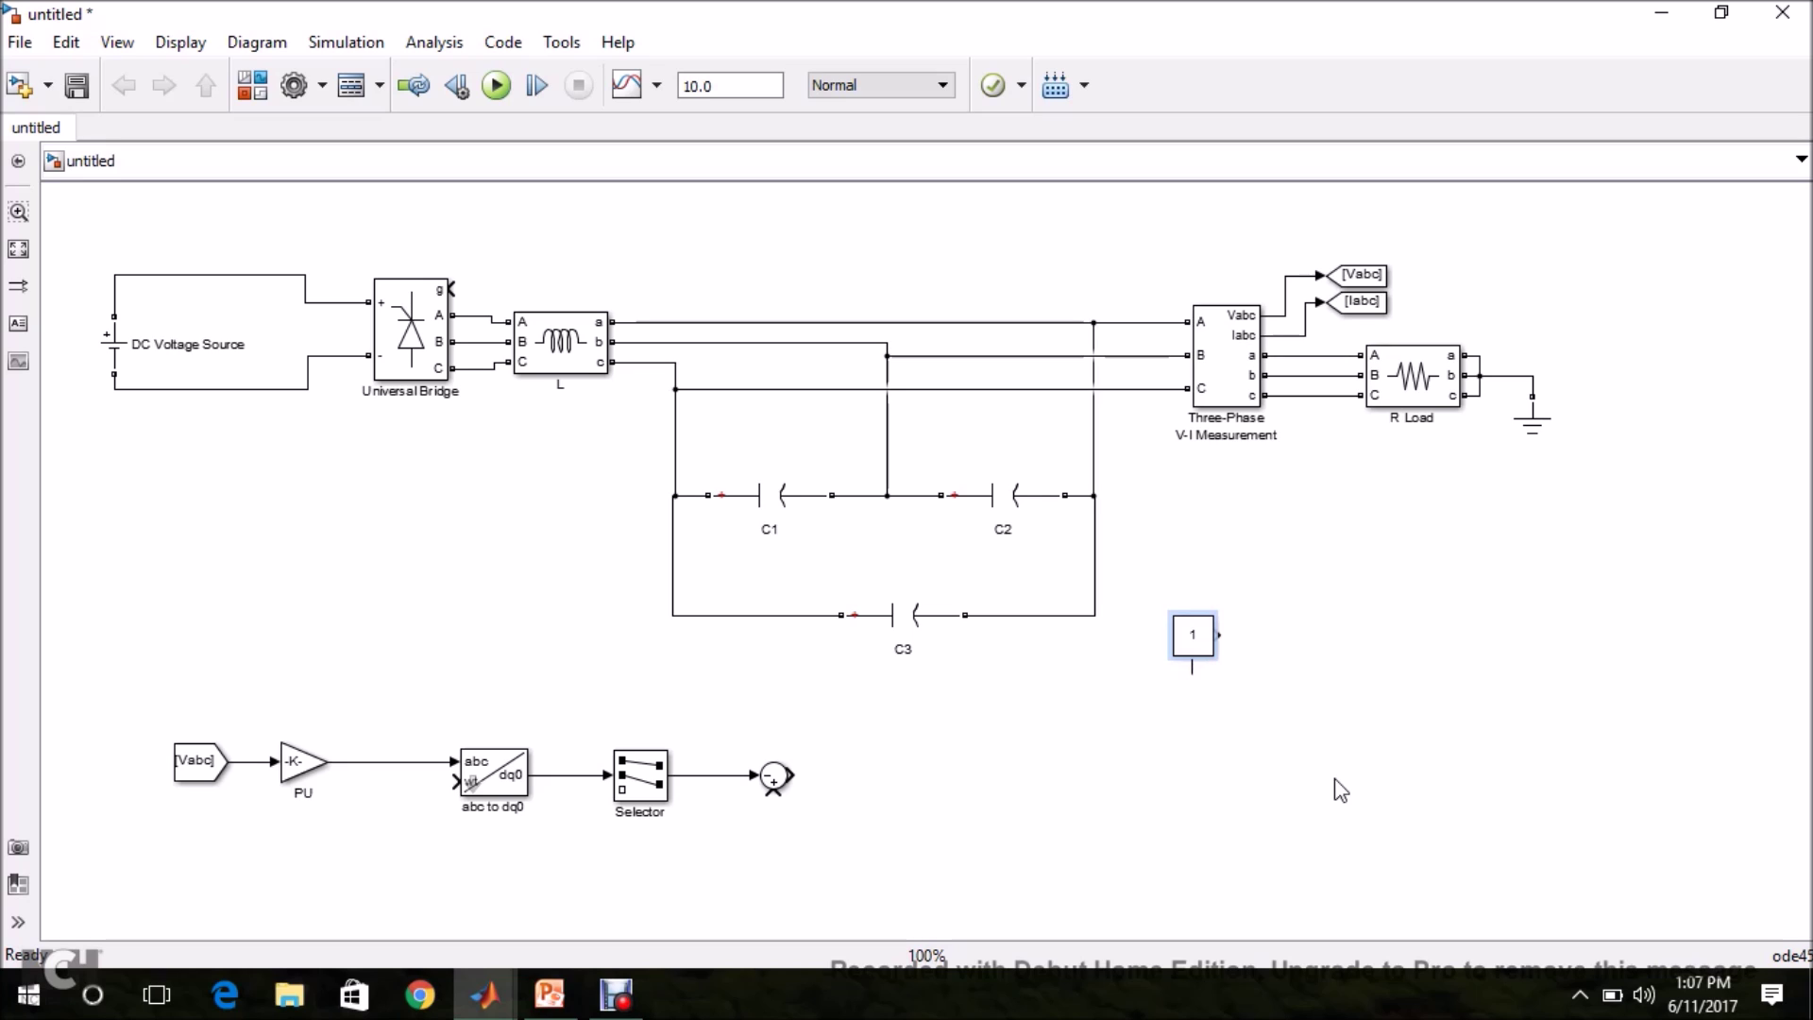
left_click(1233, 787)
Step: Duplicate the Vd Constant block directly below the original and name the copy Vq
left_click(1192, 647)
left_click_drag(1195, 646, 1195, 727)
left_click(1200, 748)
key("BackSpace")
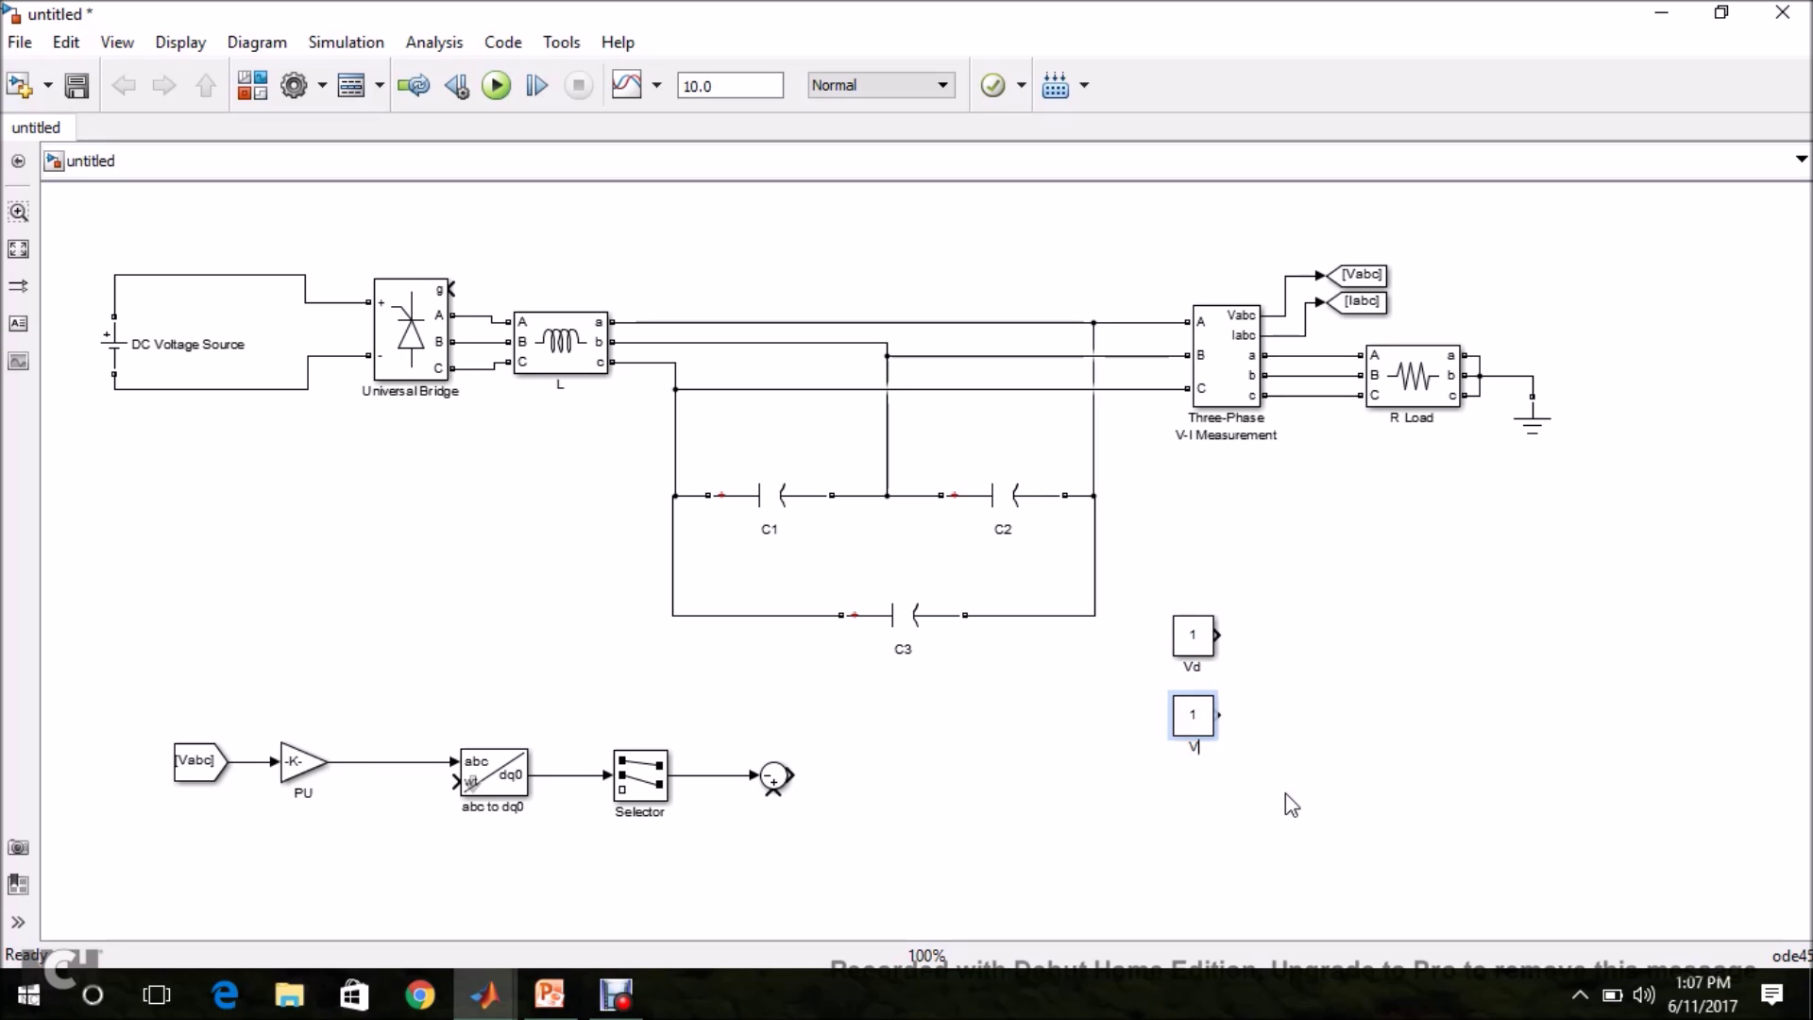
type("q")
Step: Set the constant value of the Vq block to 0
double_click(1193, 722)
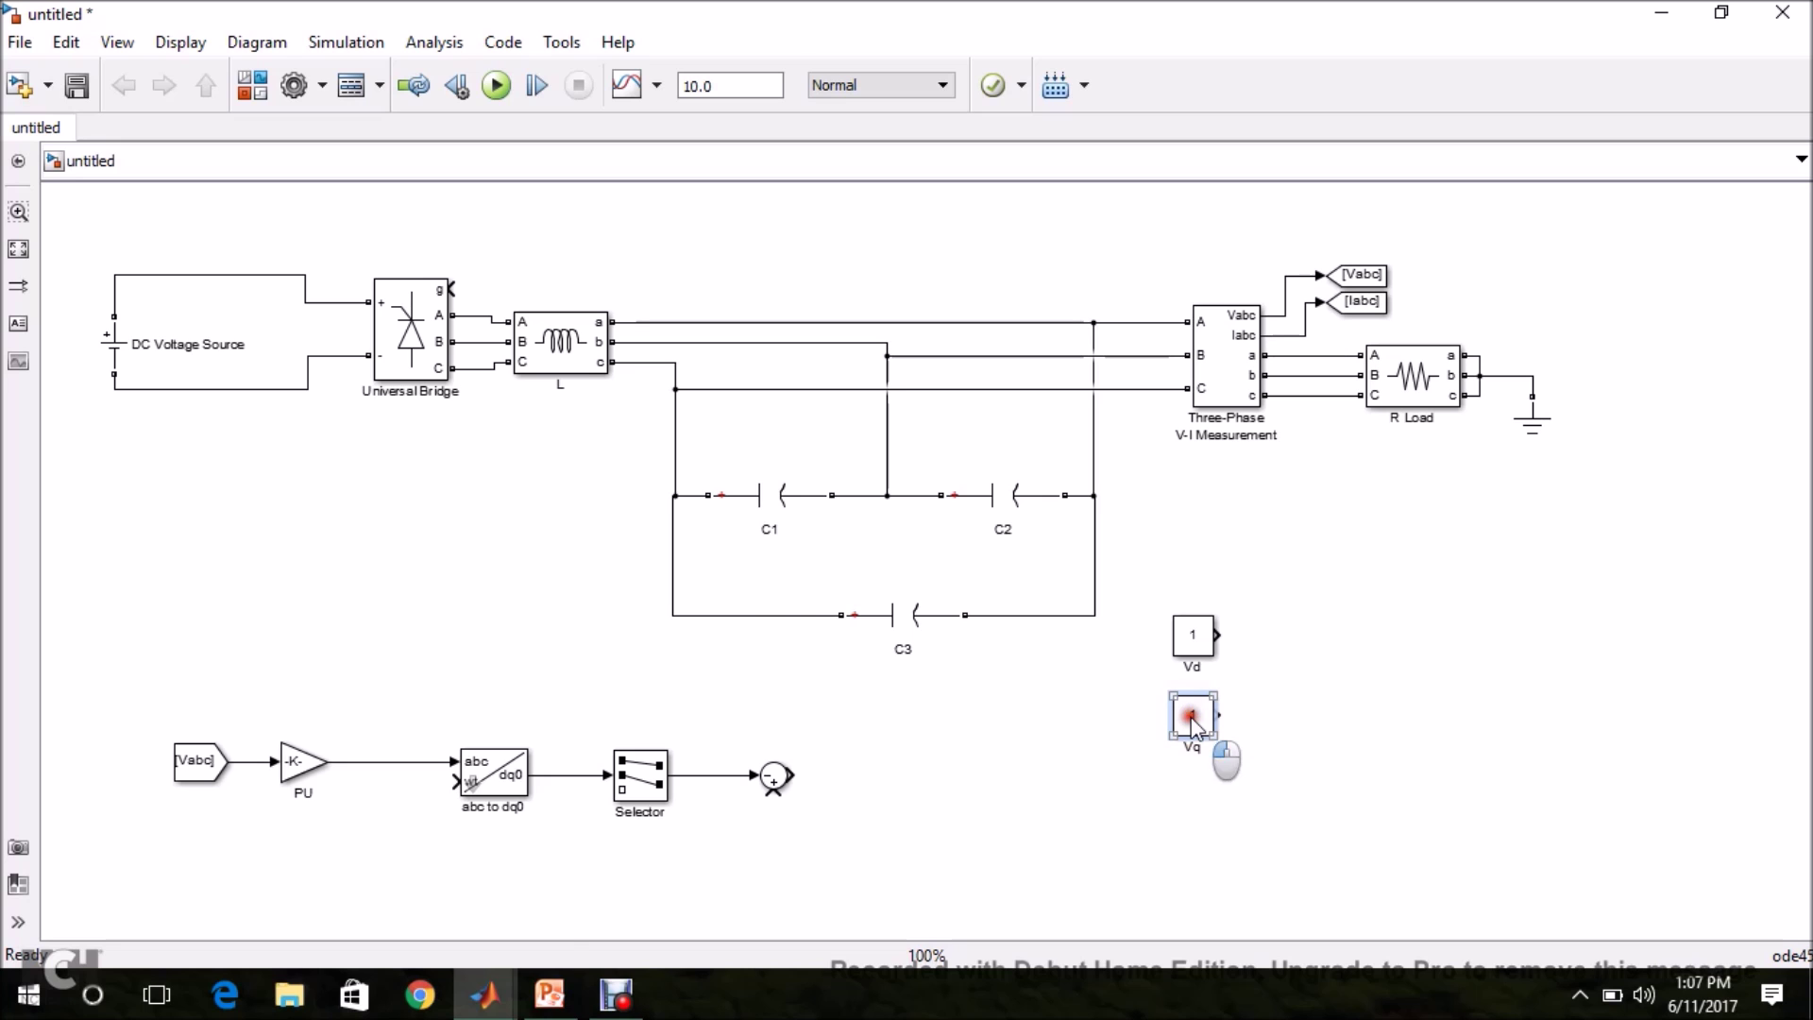
type("0")
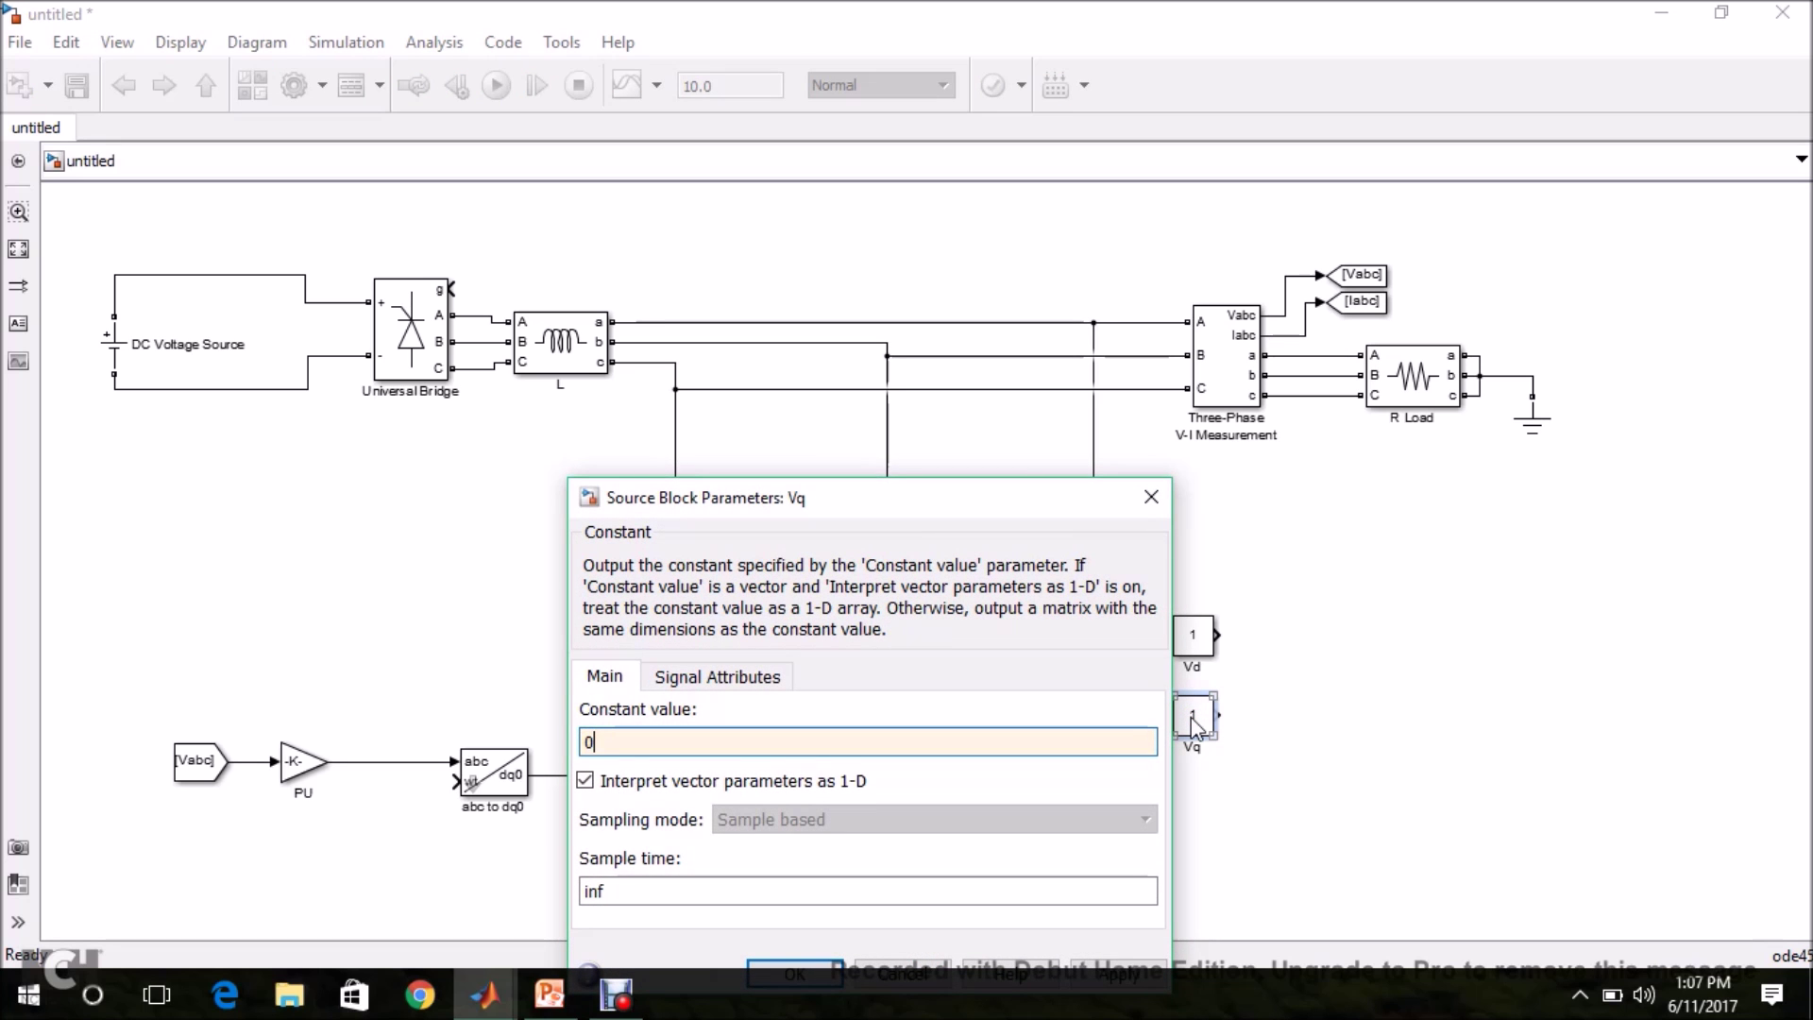
key("Return")
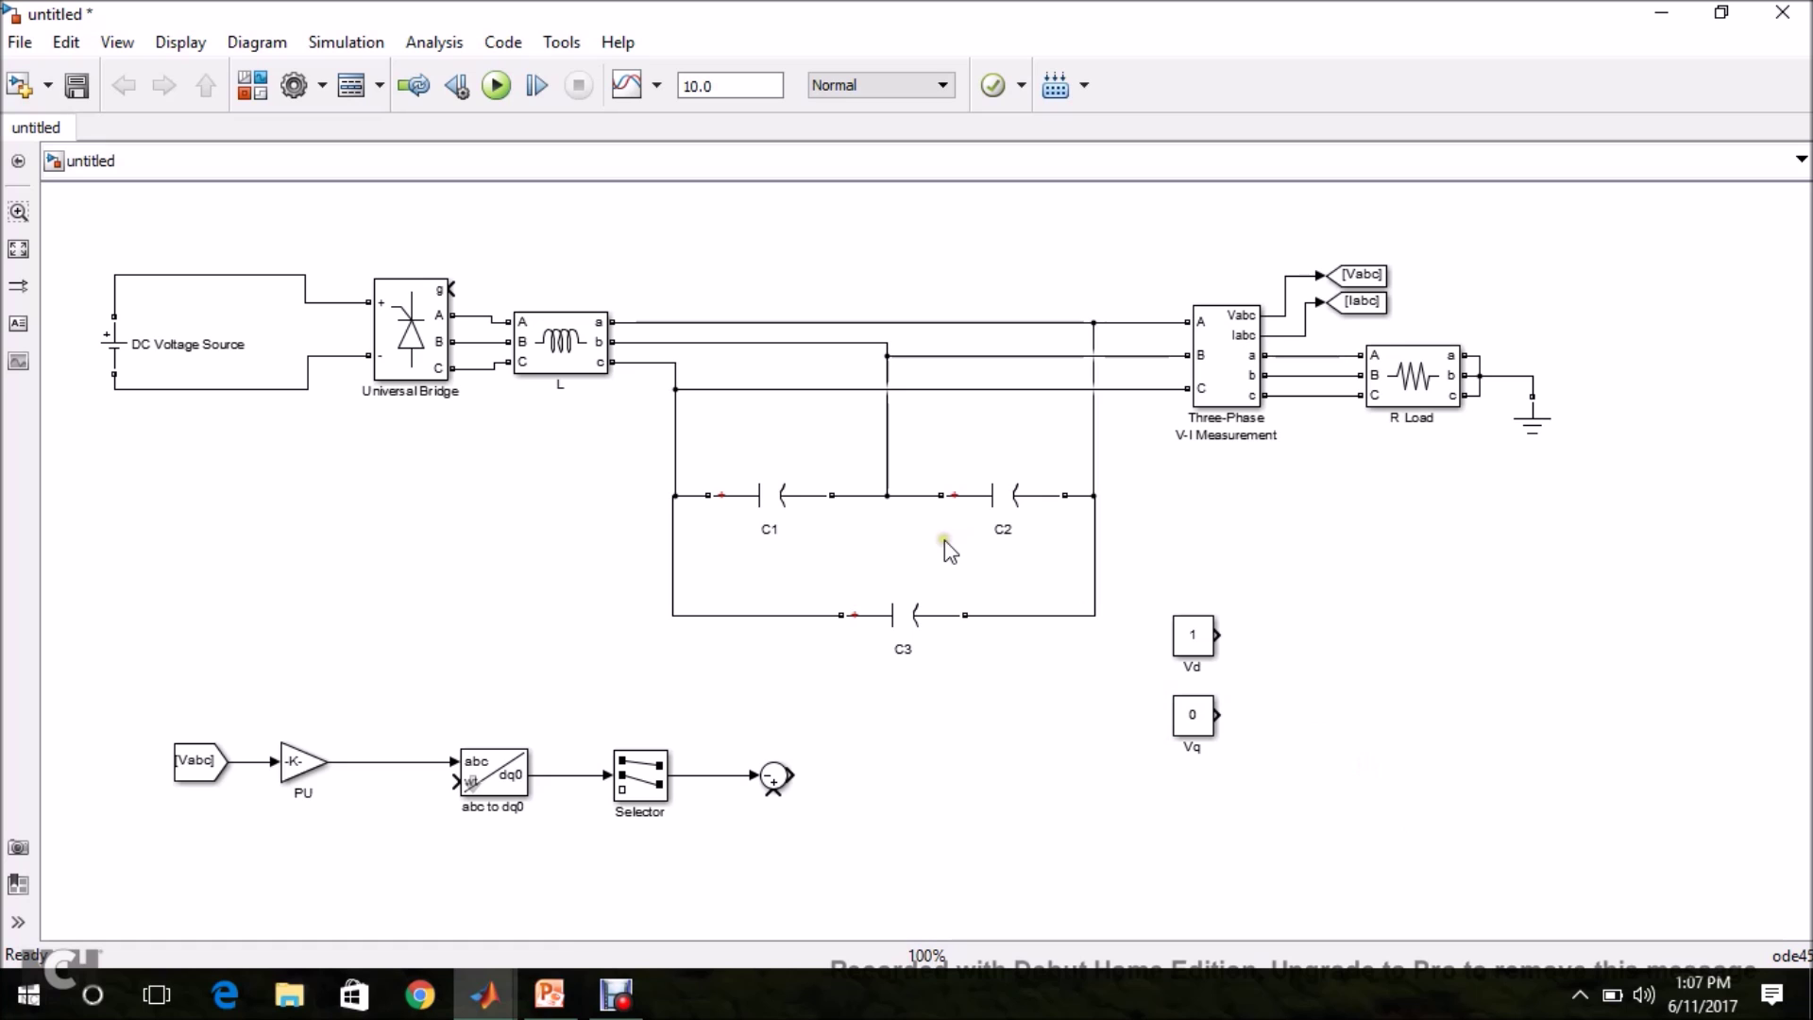
Step: Add a Mux block beside the Vd and Vq constants and connect both constants to its inputs
mouse_move(484, 994)
left_click(503, 909)
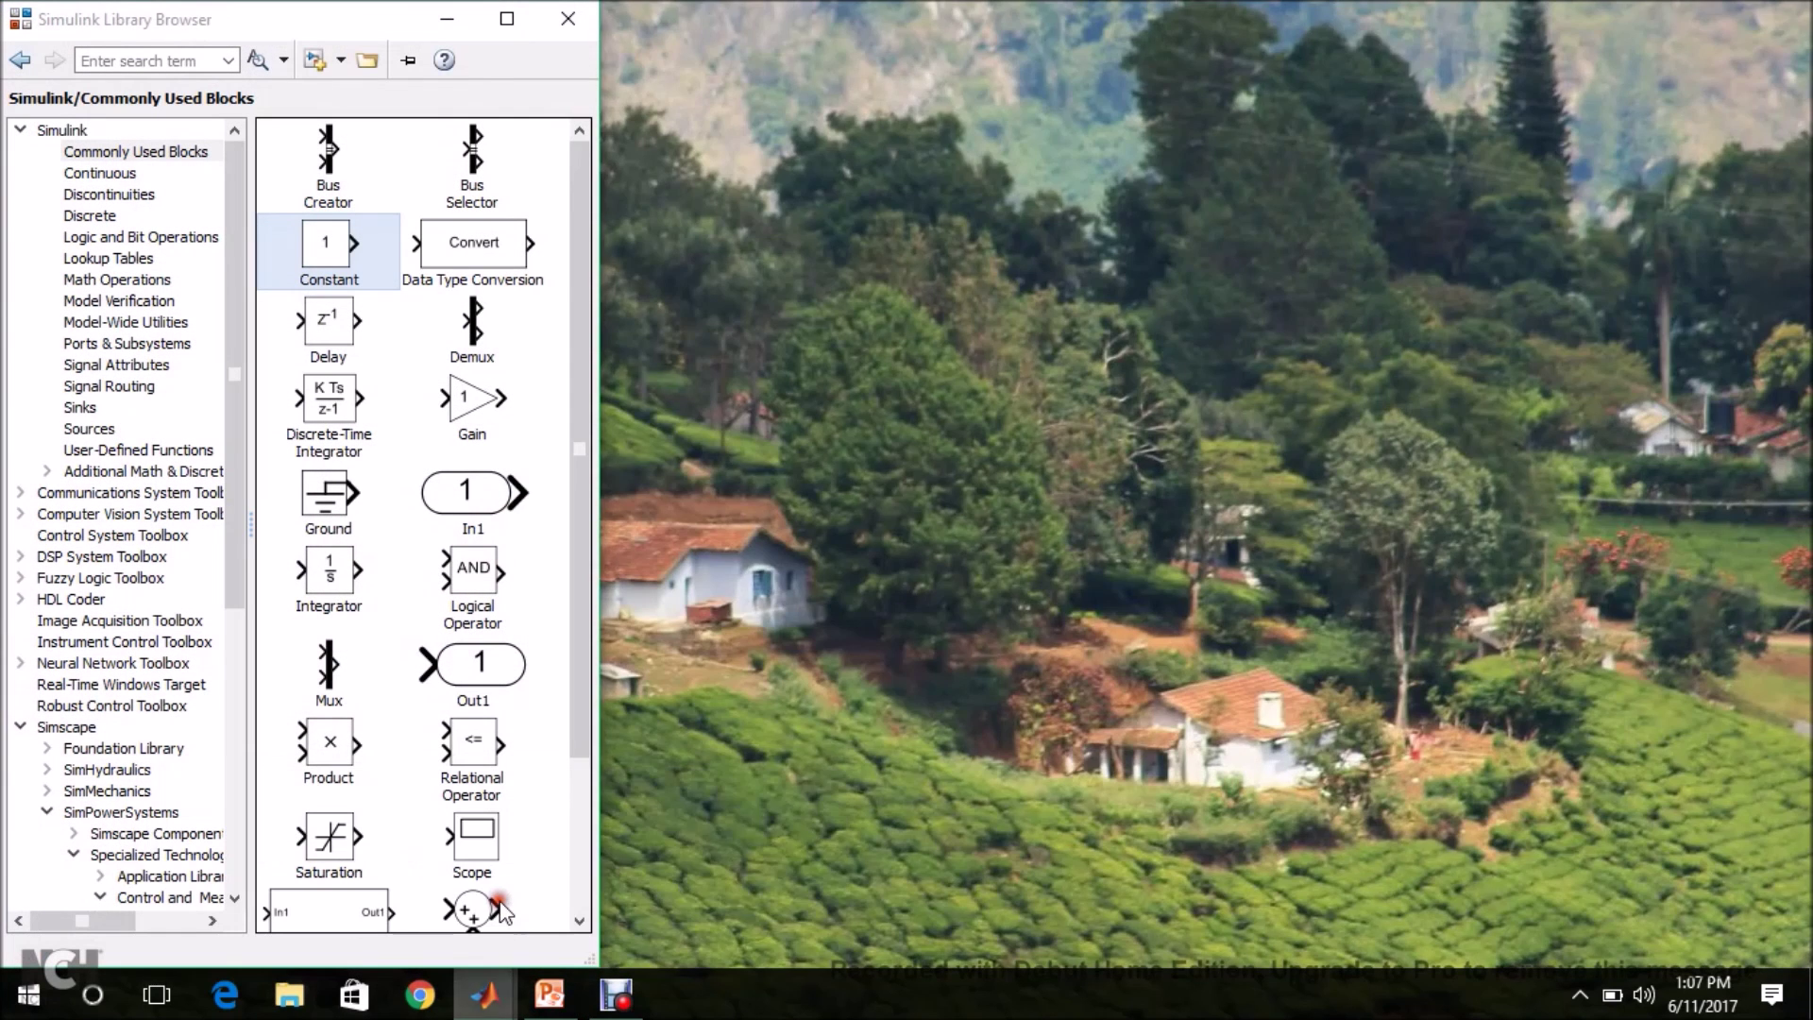
mouse_move(330, 662)
left_mouse_down()
mouse_move(1044, 605)
mouse_move(1308, 651)
mouse_move(1218, 704)
left_mouse_up()
left_click_drag(1218, 624, 1276, 660)
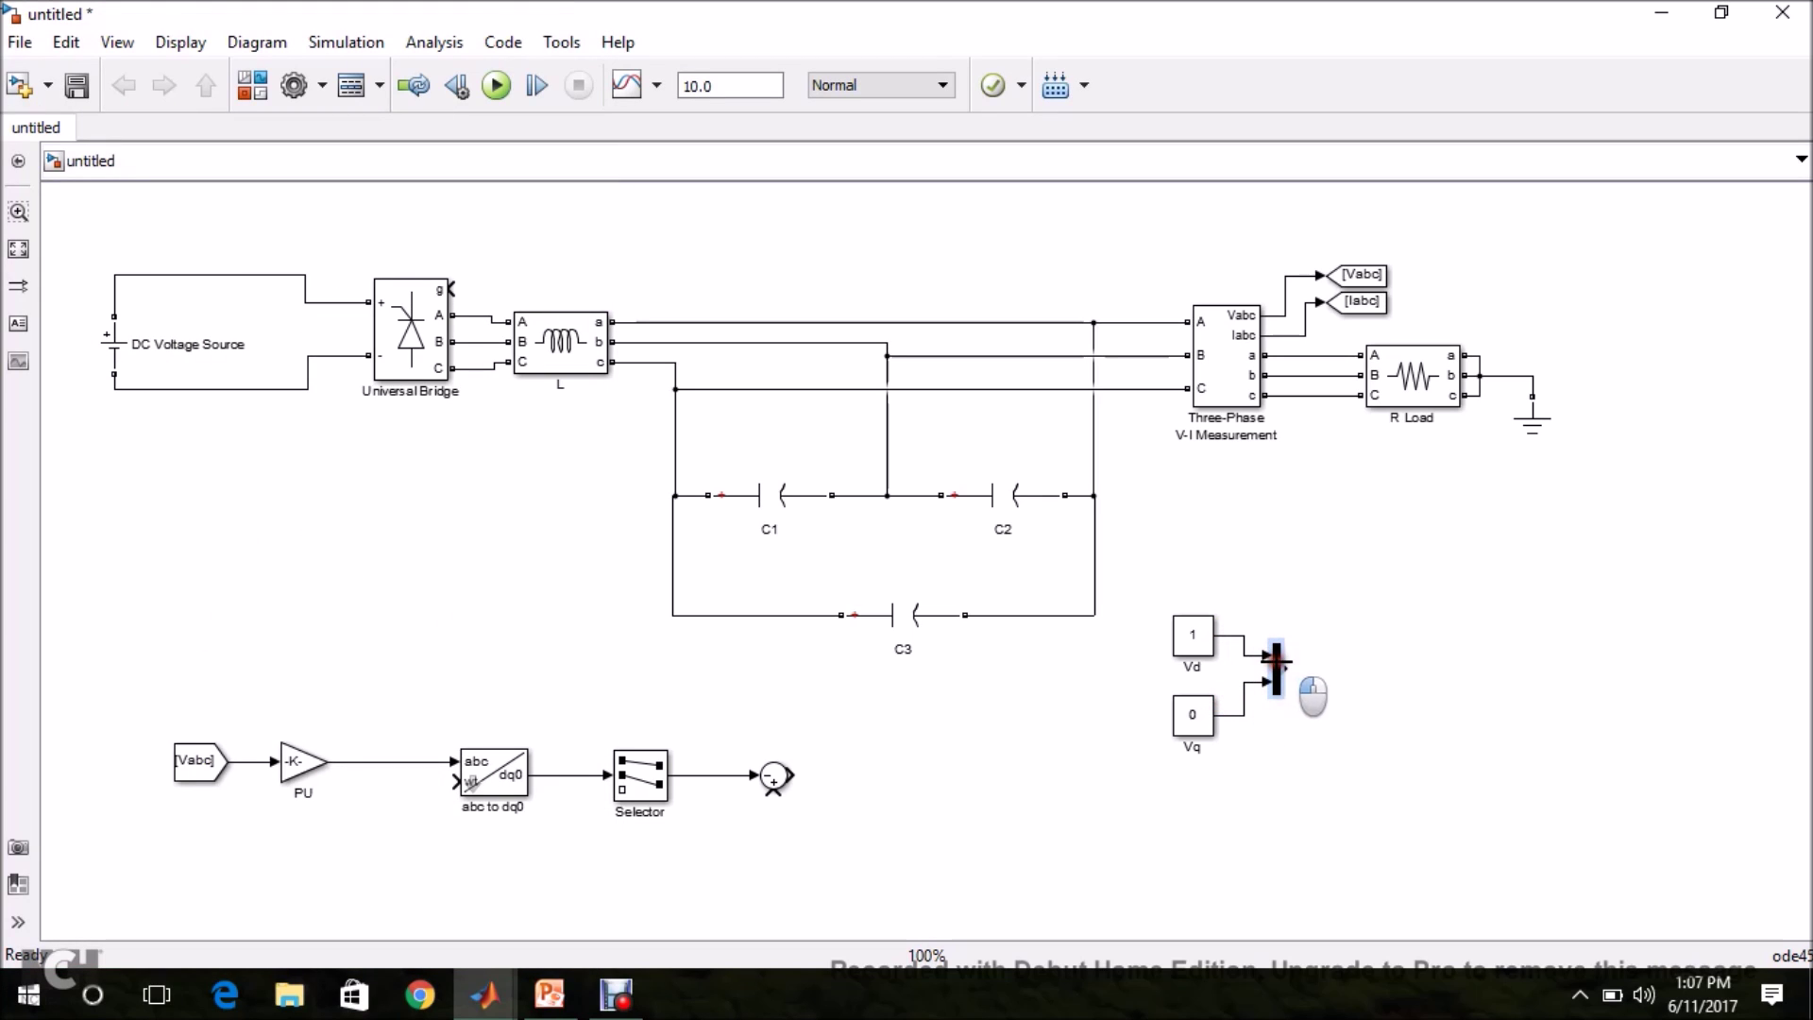
Step: Move the Vd and Vq constants with their Mux below the Selector block and connect the Mux output to the Sum block's free input
left_click_drag(1335, 567, 1146, 798)
left_click_drag(1209, 632, 630, 861)
left_click(784, 898)
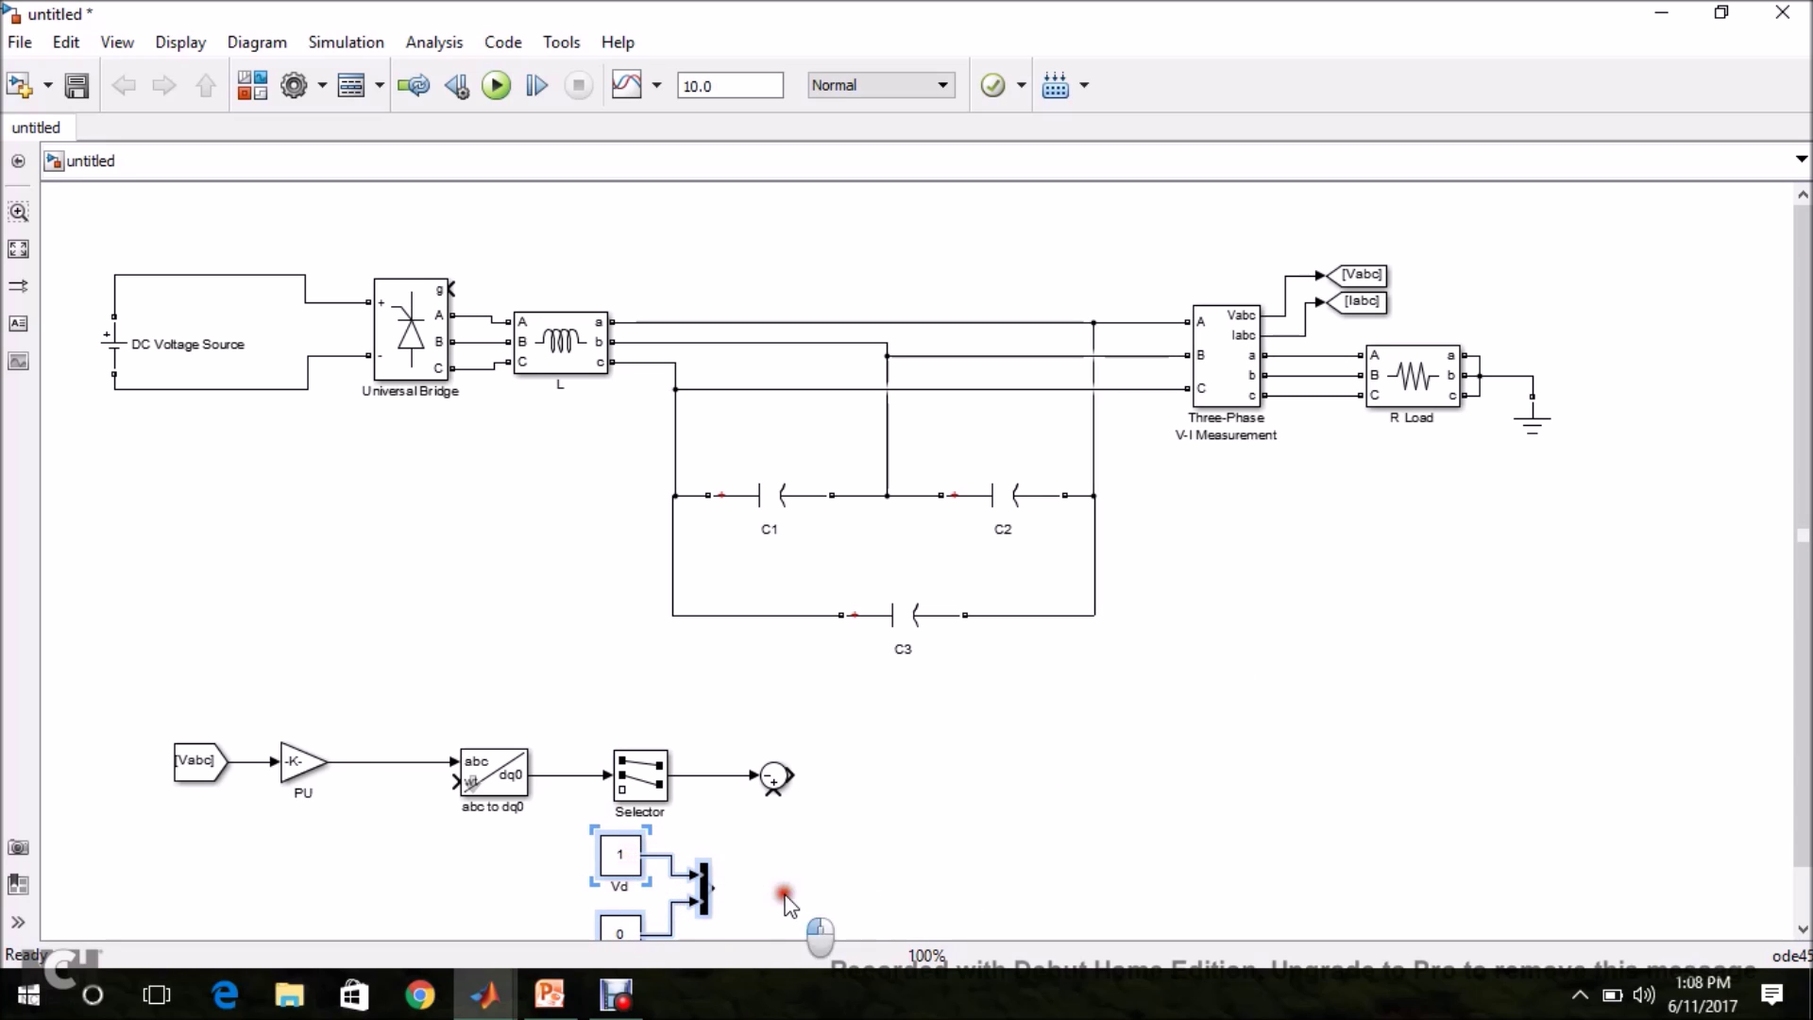
left_click(626, 933)
left_click_drag(625, 930, 625, 926)
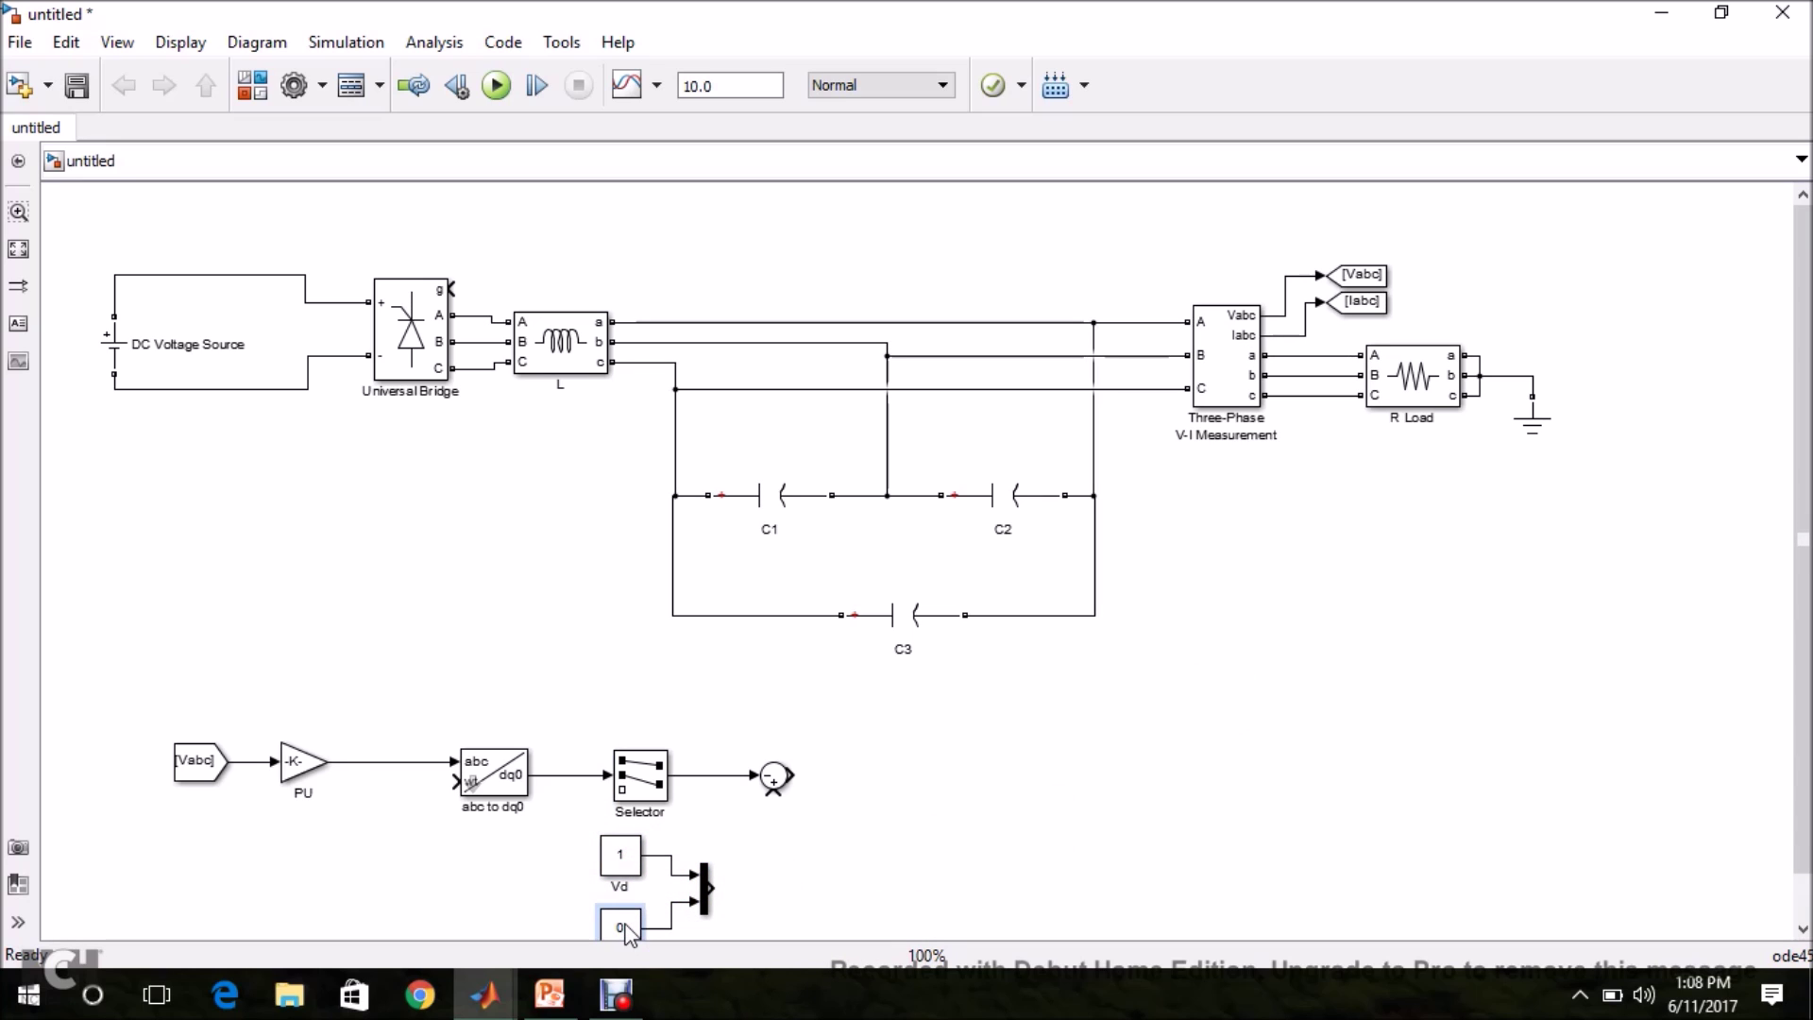
left_click(622, 863)
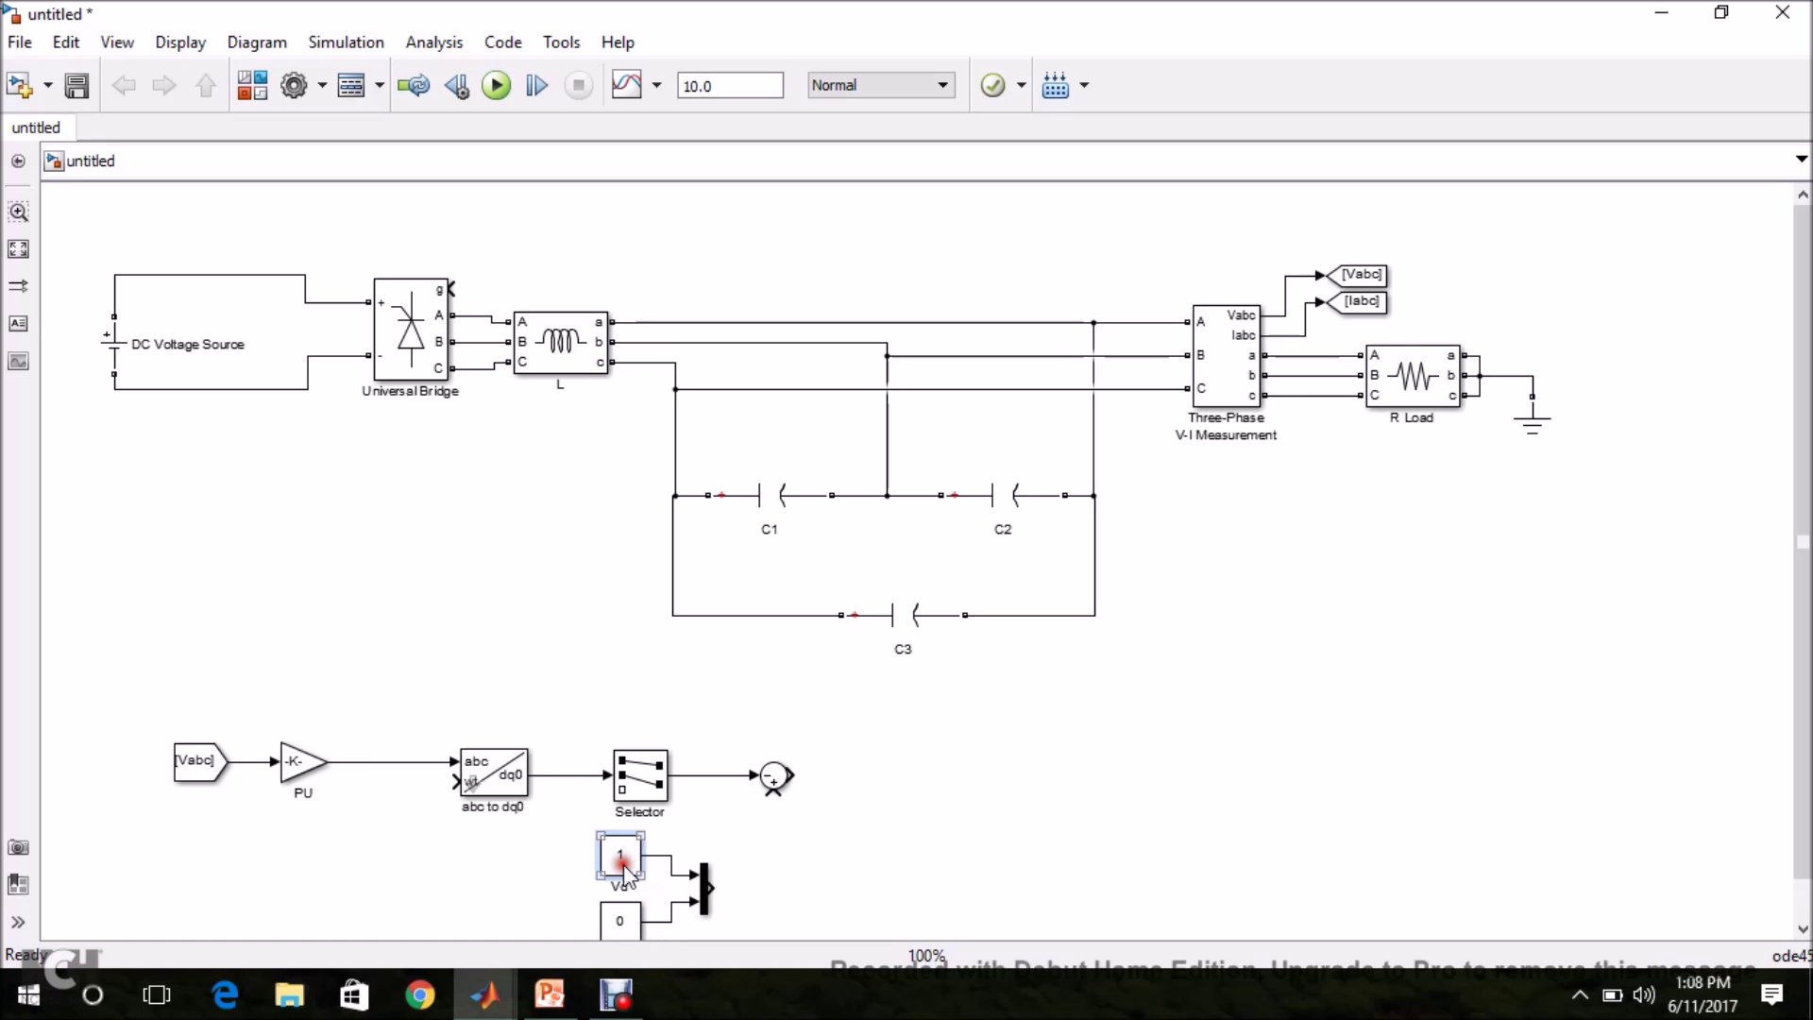
left_click_drag(623, 871, 774, 791)
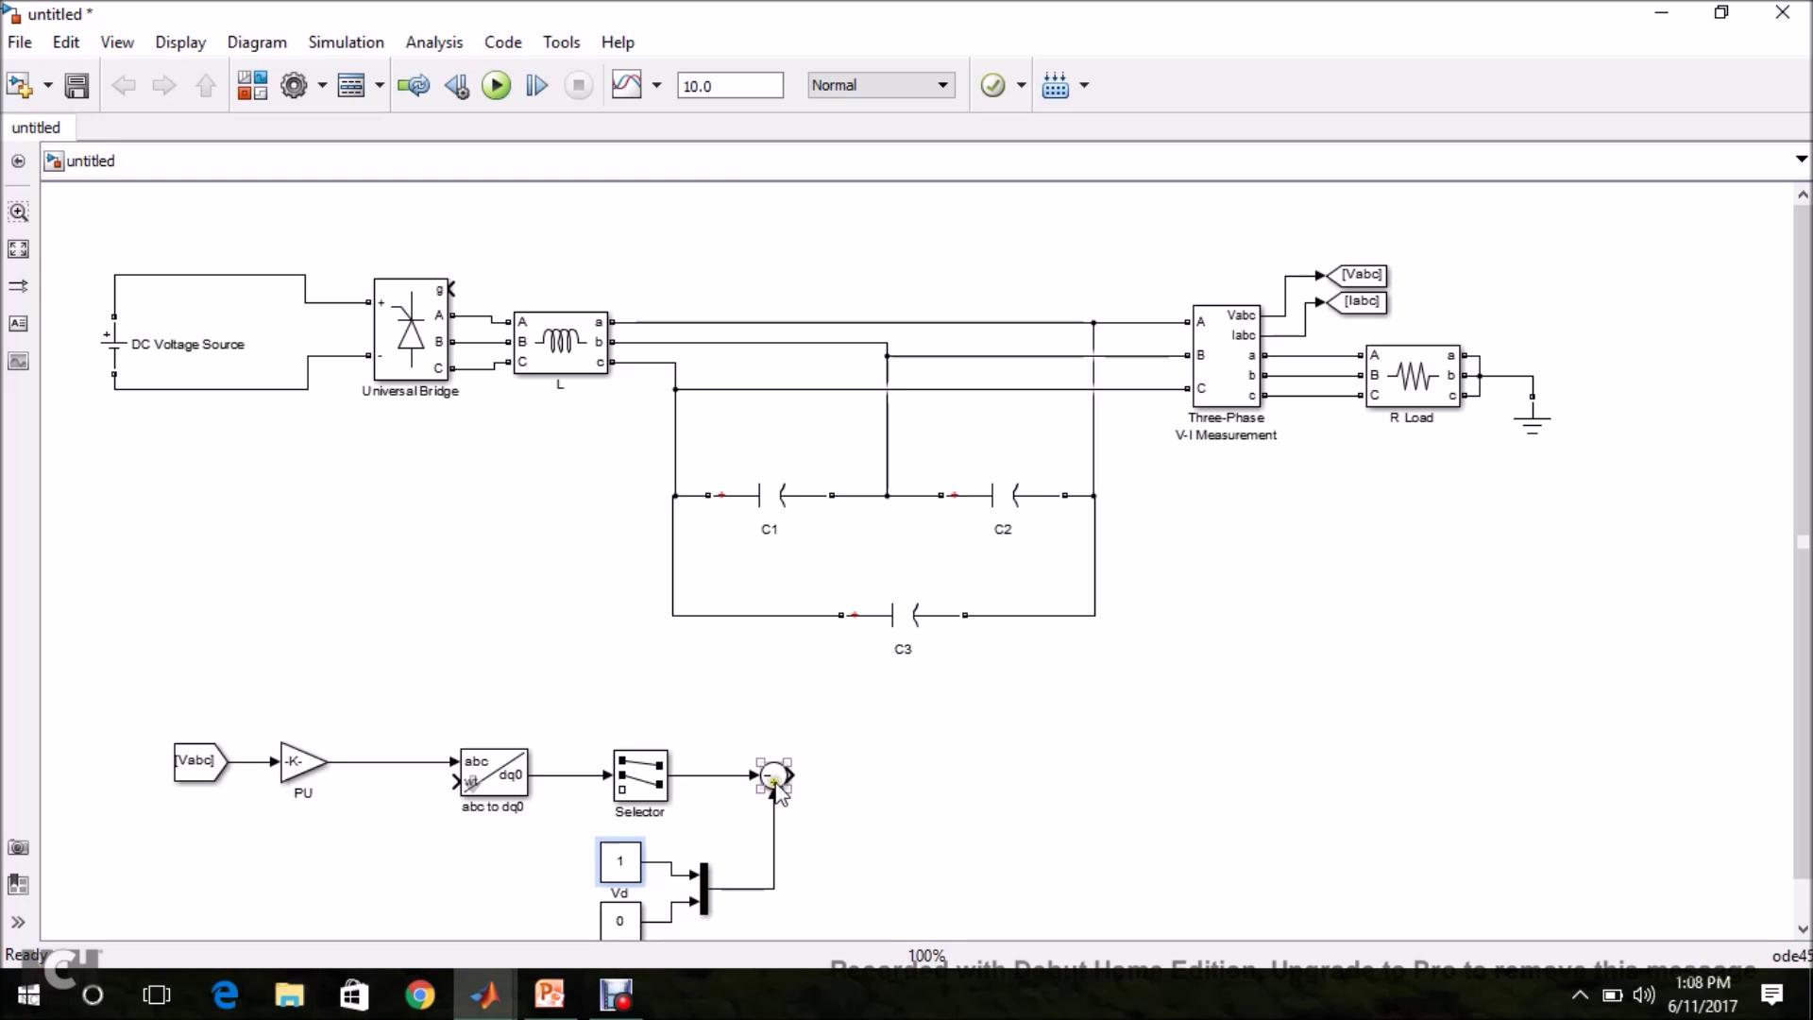
Step: Add a Discrete PID Controller block after the Sum block and connect the Sum output to its input
left_click(482, 1002)
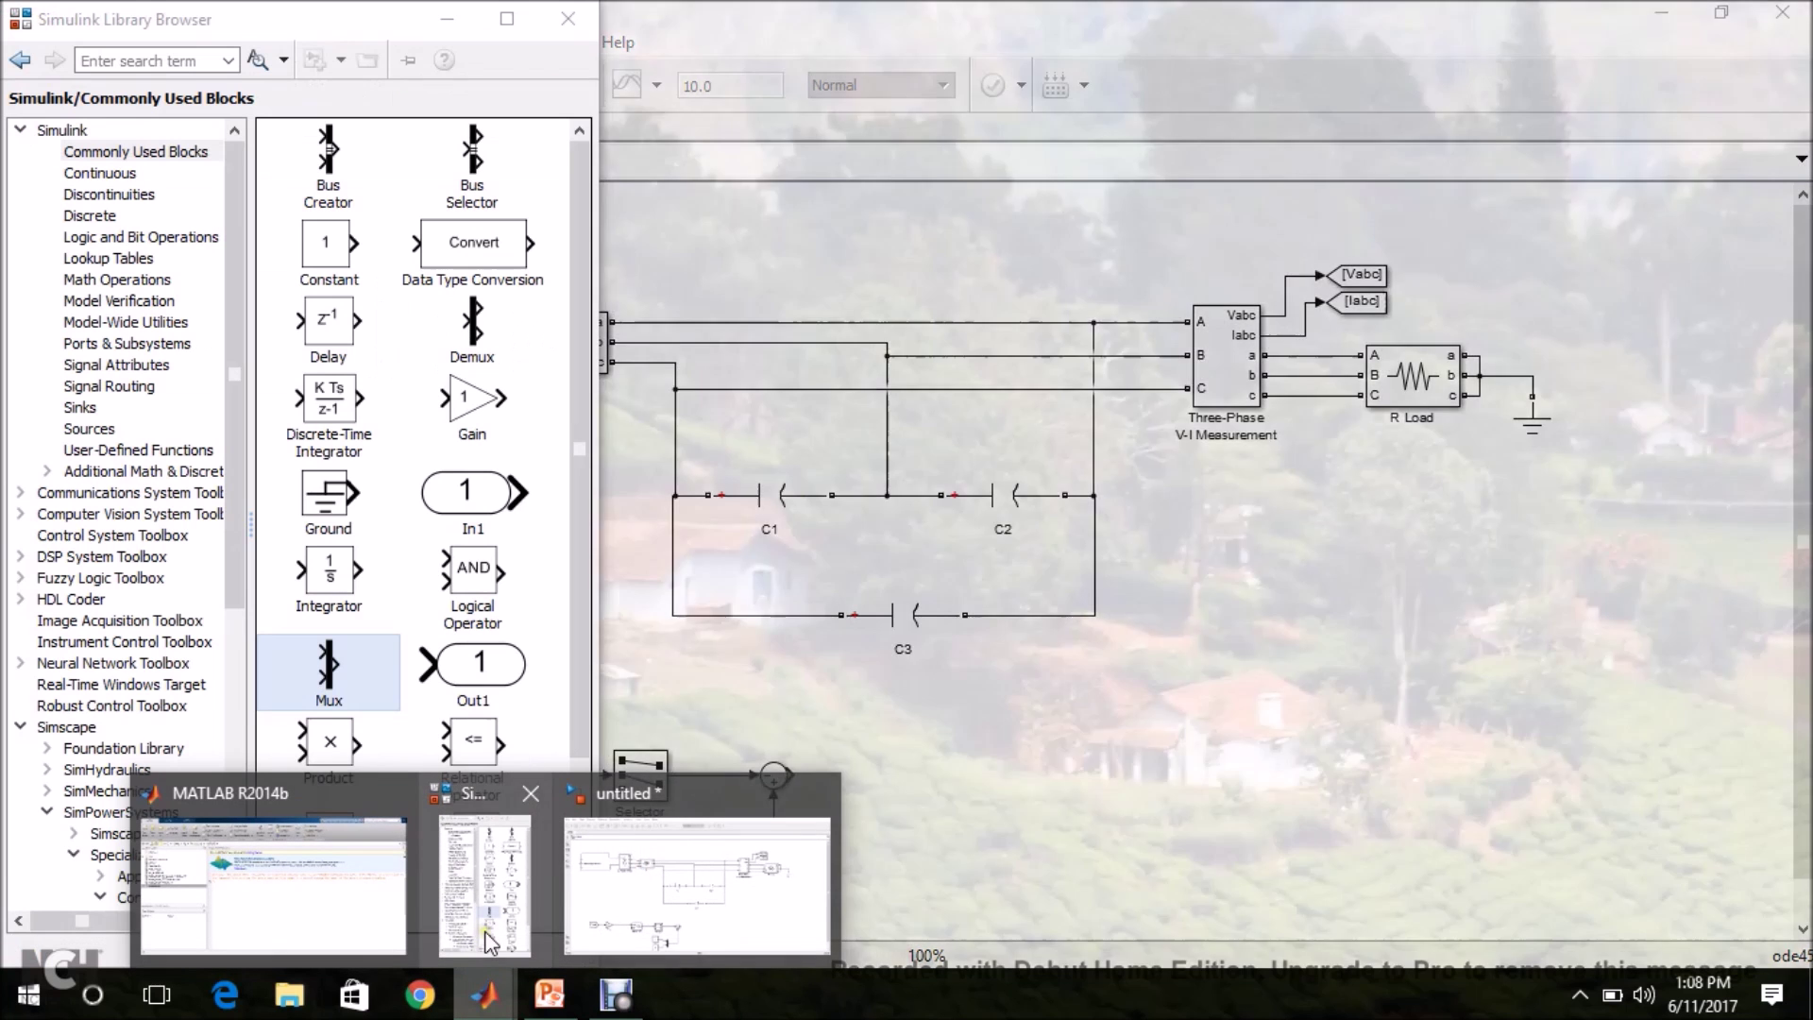
left_click(486, 869)
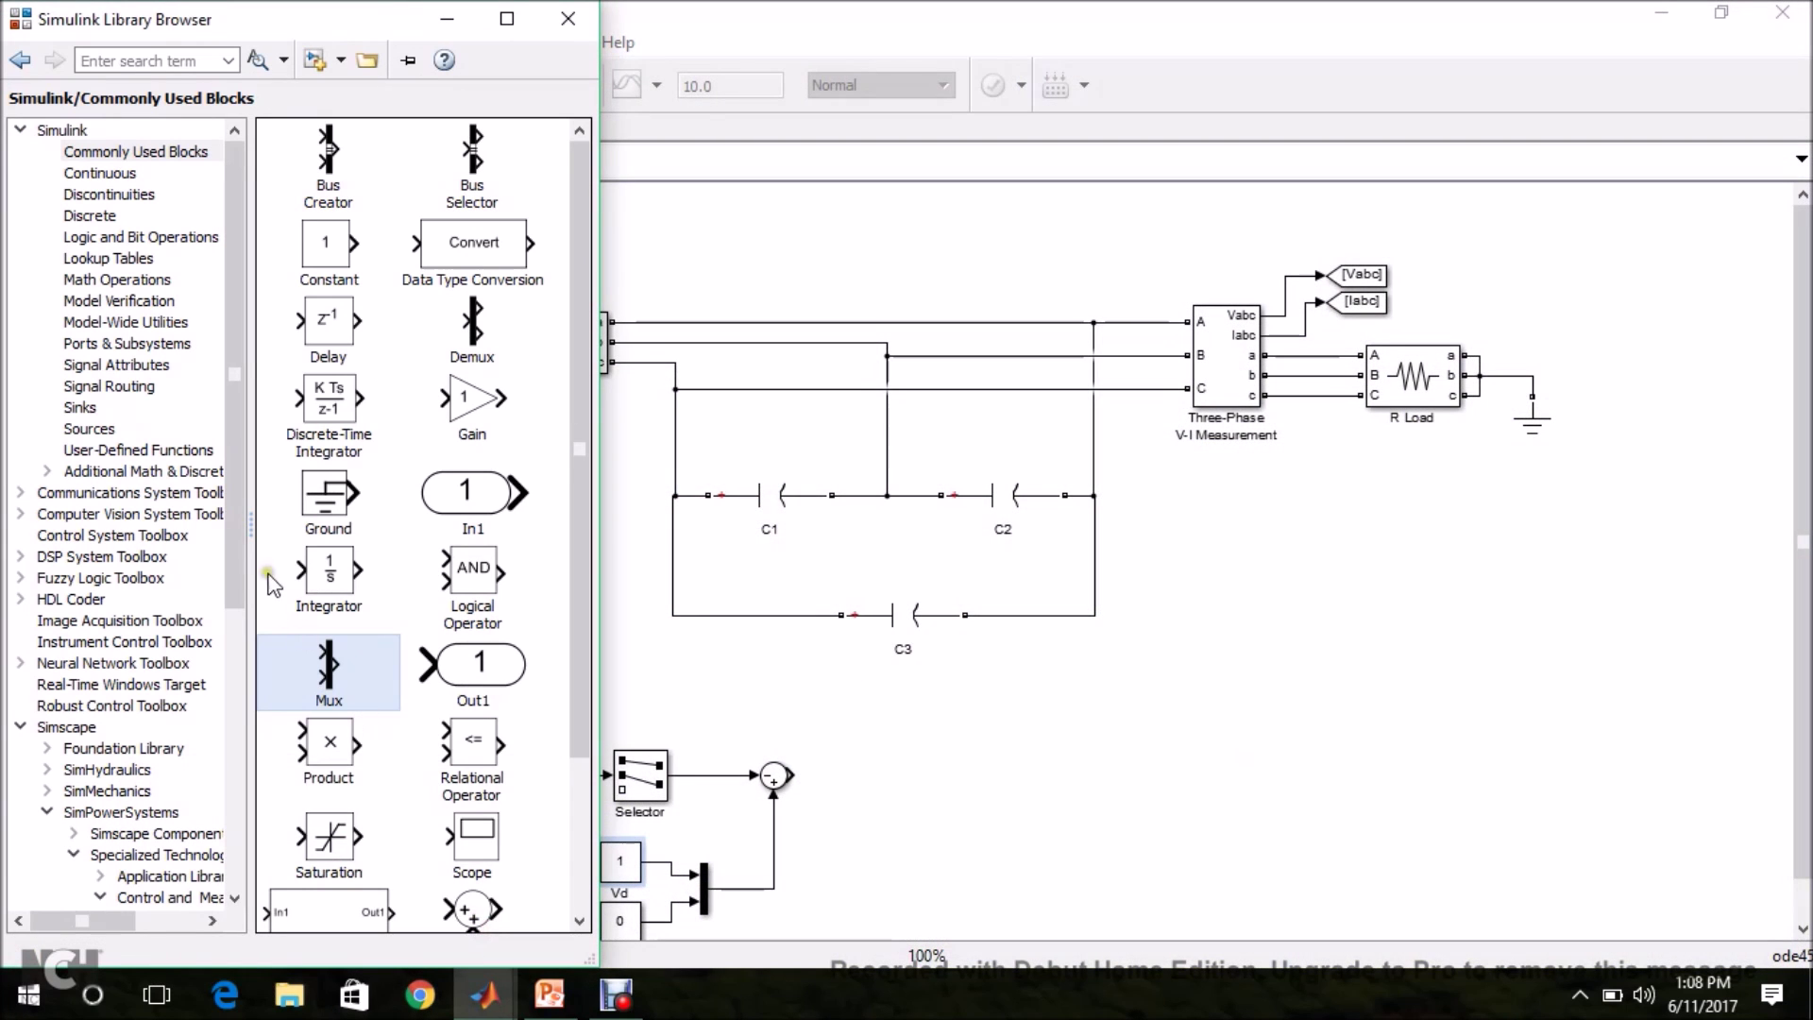
left_click_drag(237, 581, 240, 480)
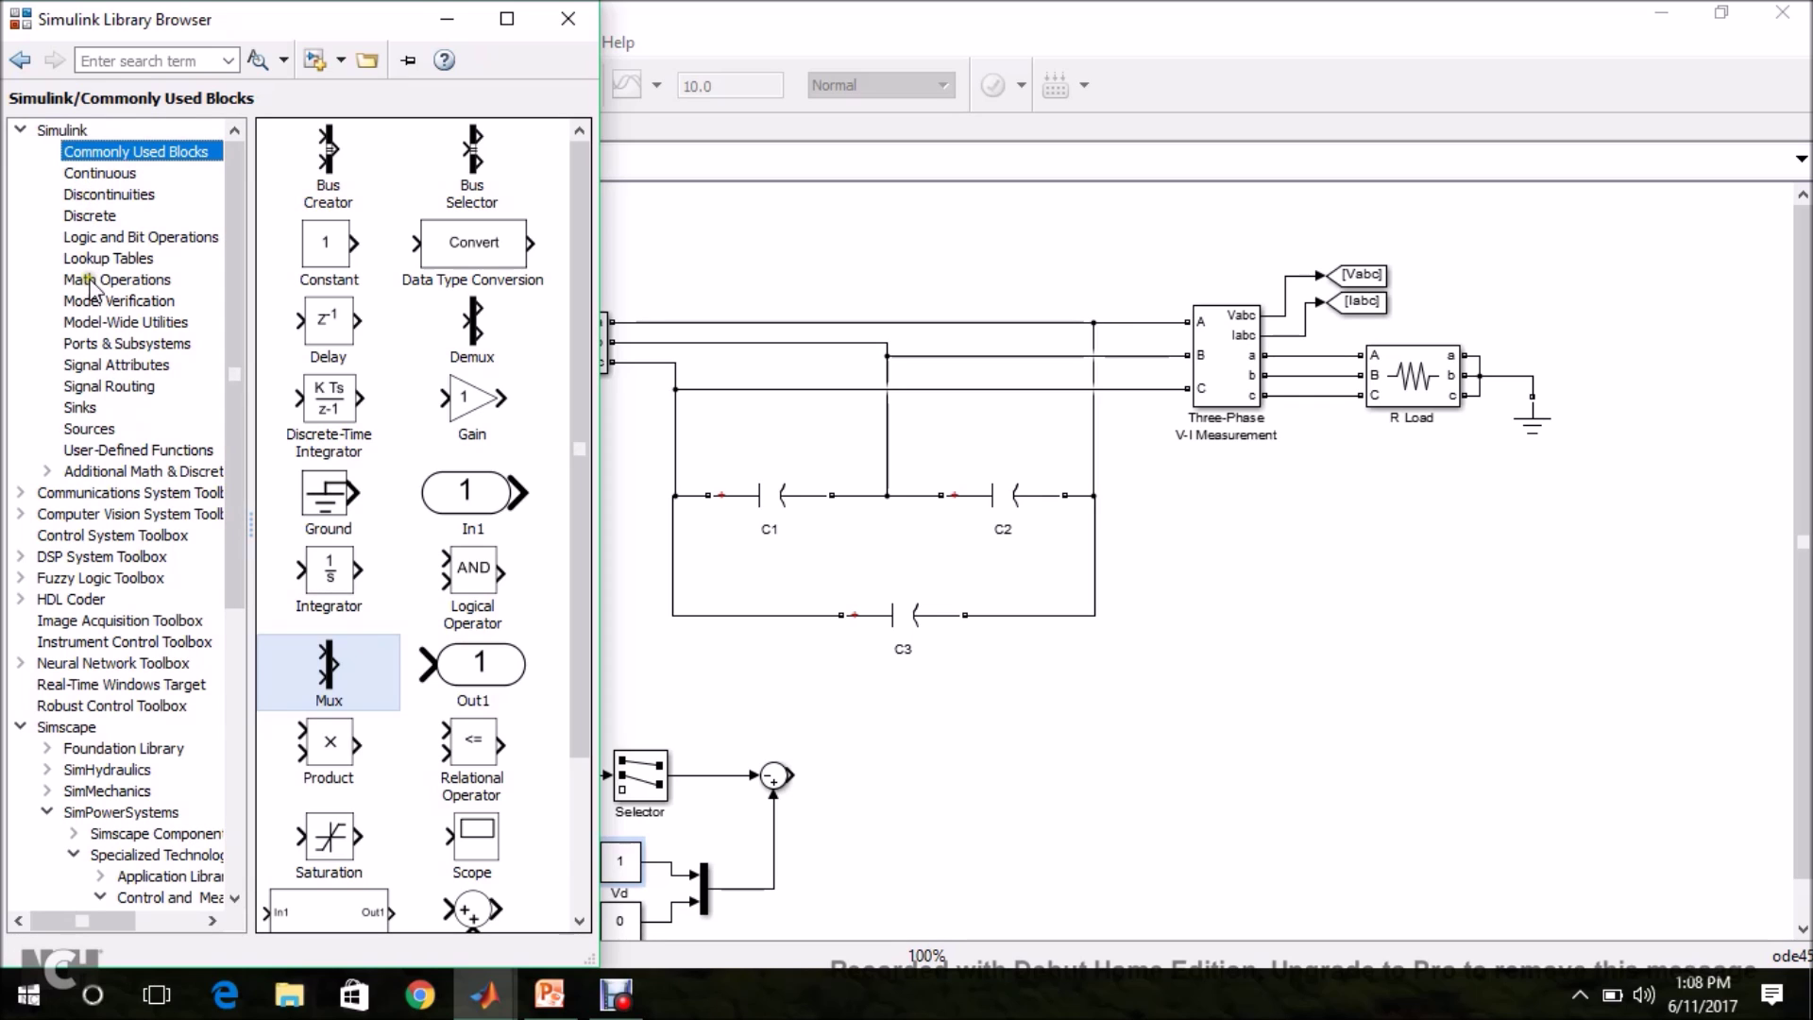
left_click(92, 216)
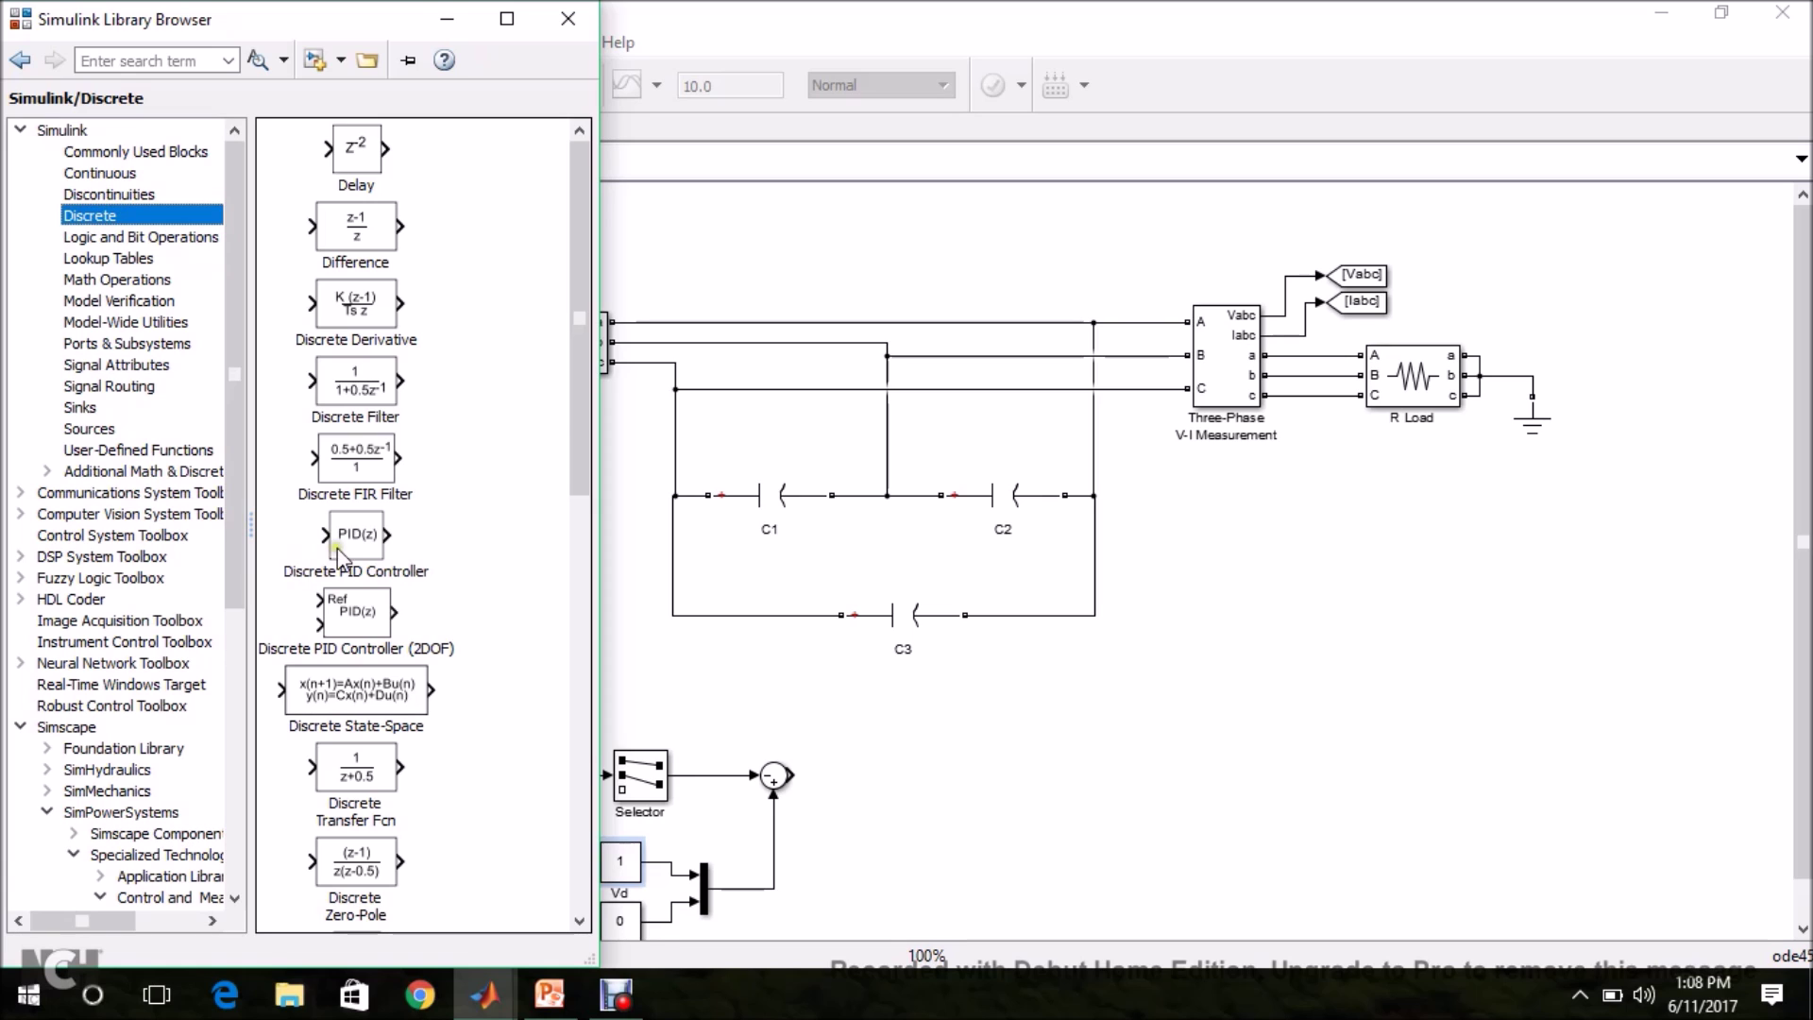
left_click_drag(349, 541, 904, 779)
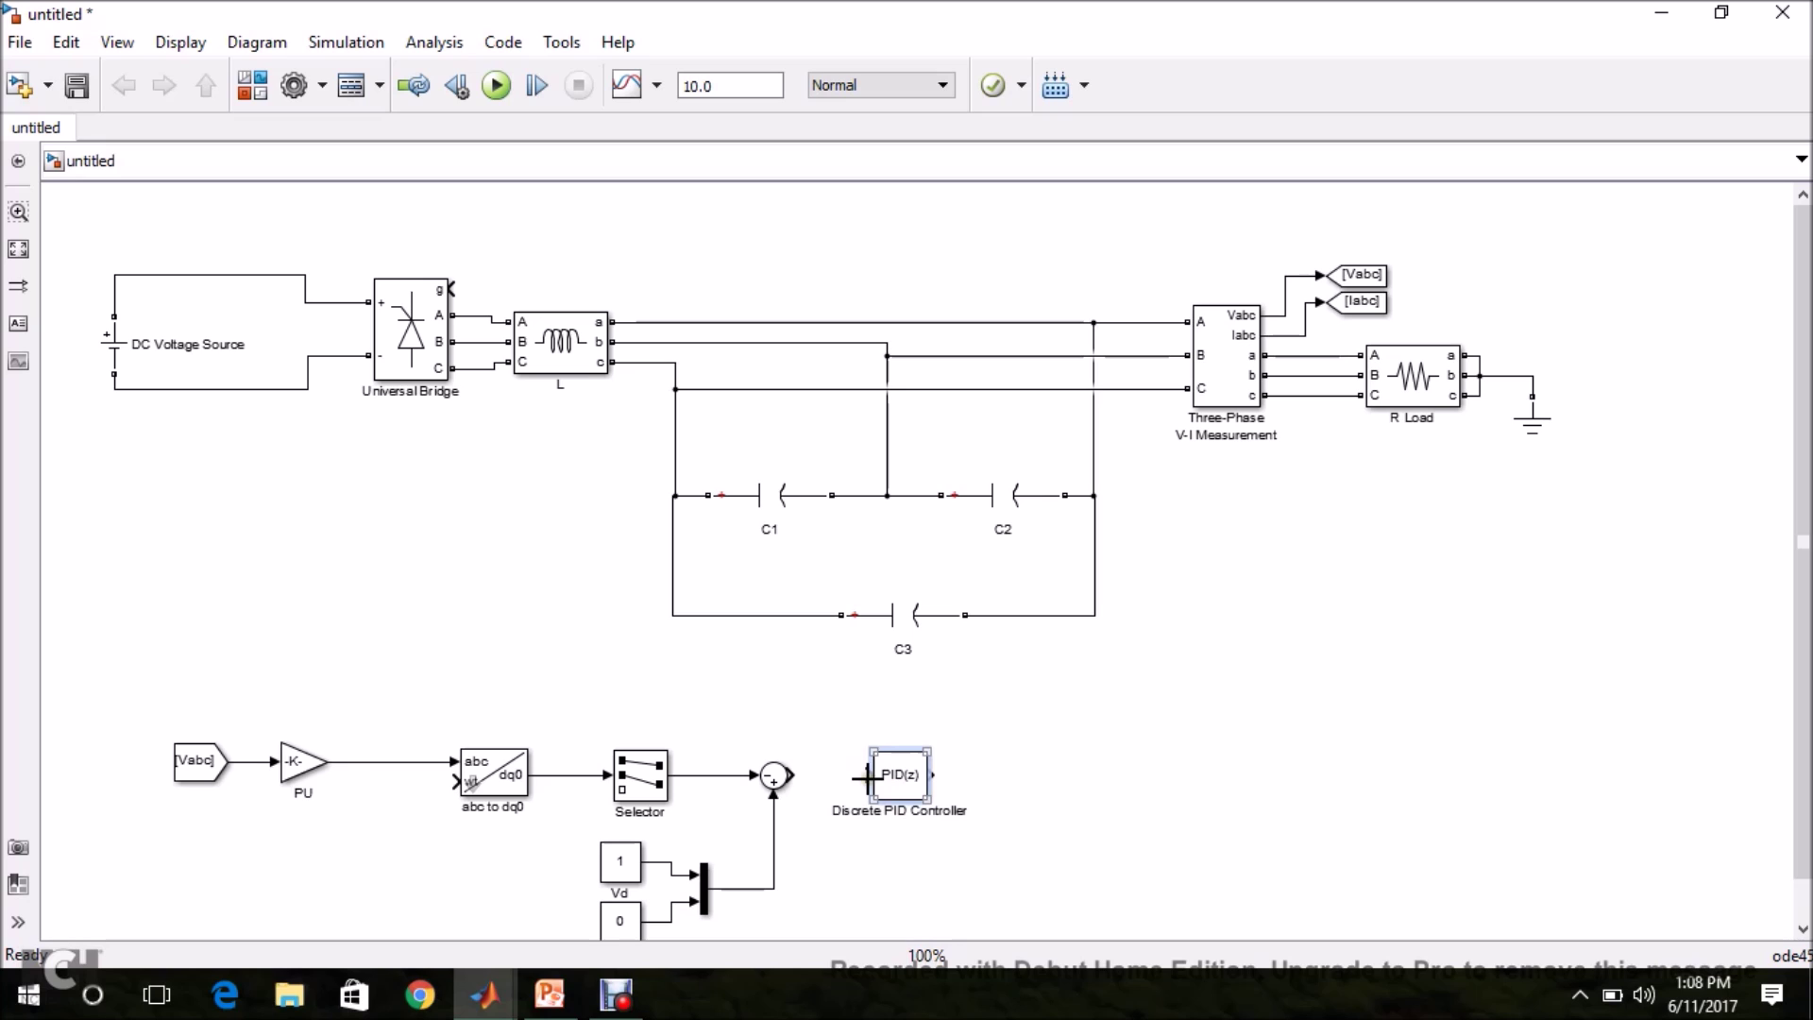
left_click_drag(796, 775, 867, 775)
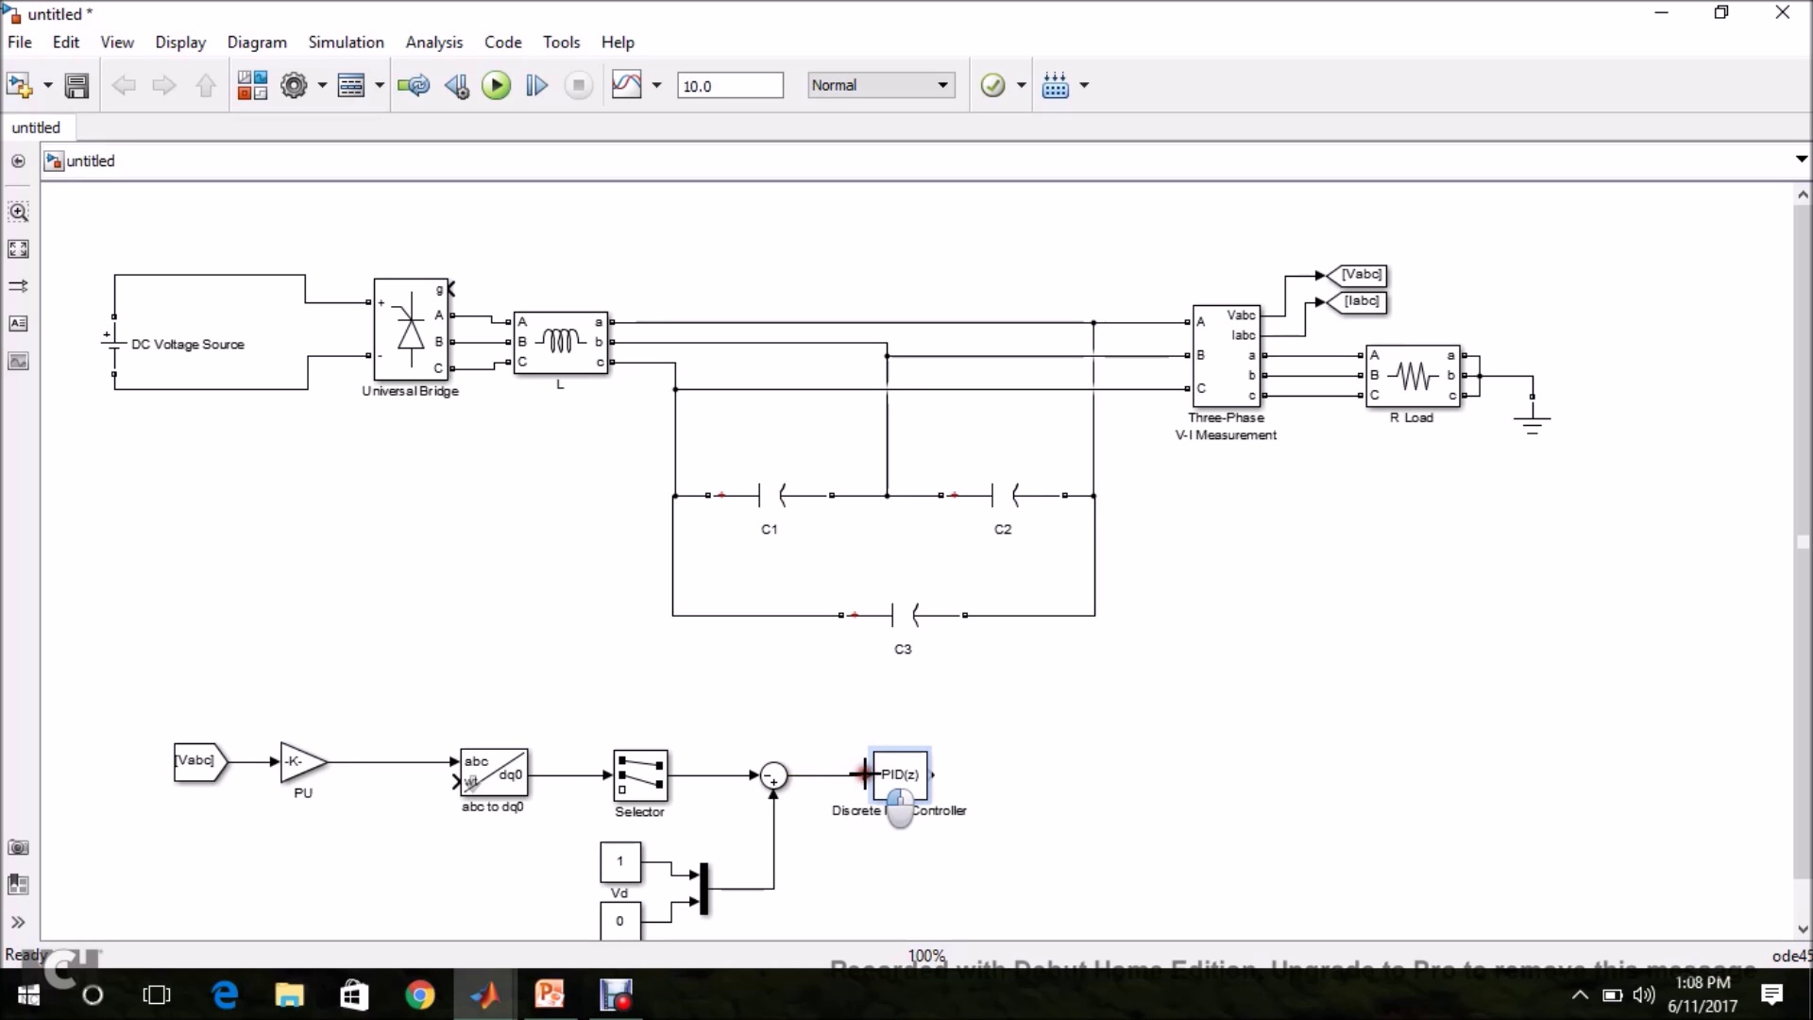
Step: Change the Discrete PID Controller block to type PI with a sample time of 50e-6
left_click(896, 783)
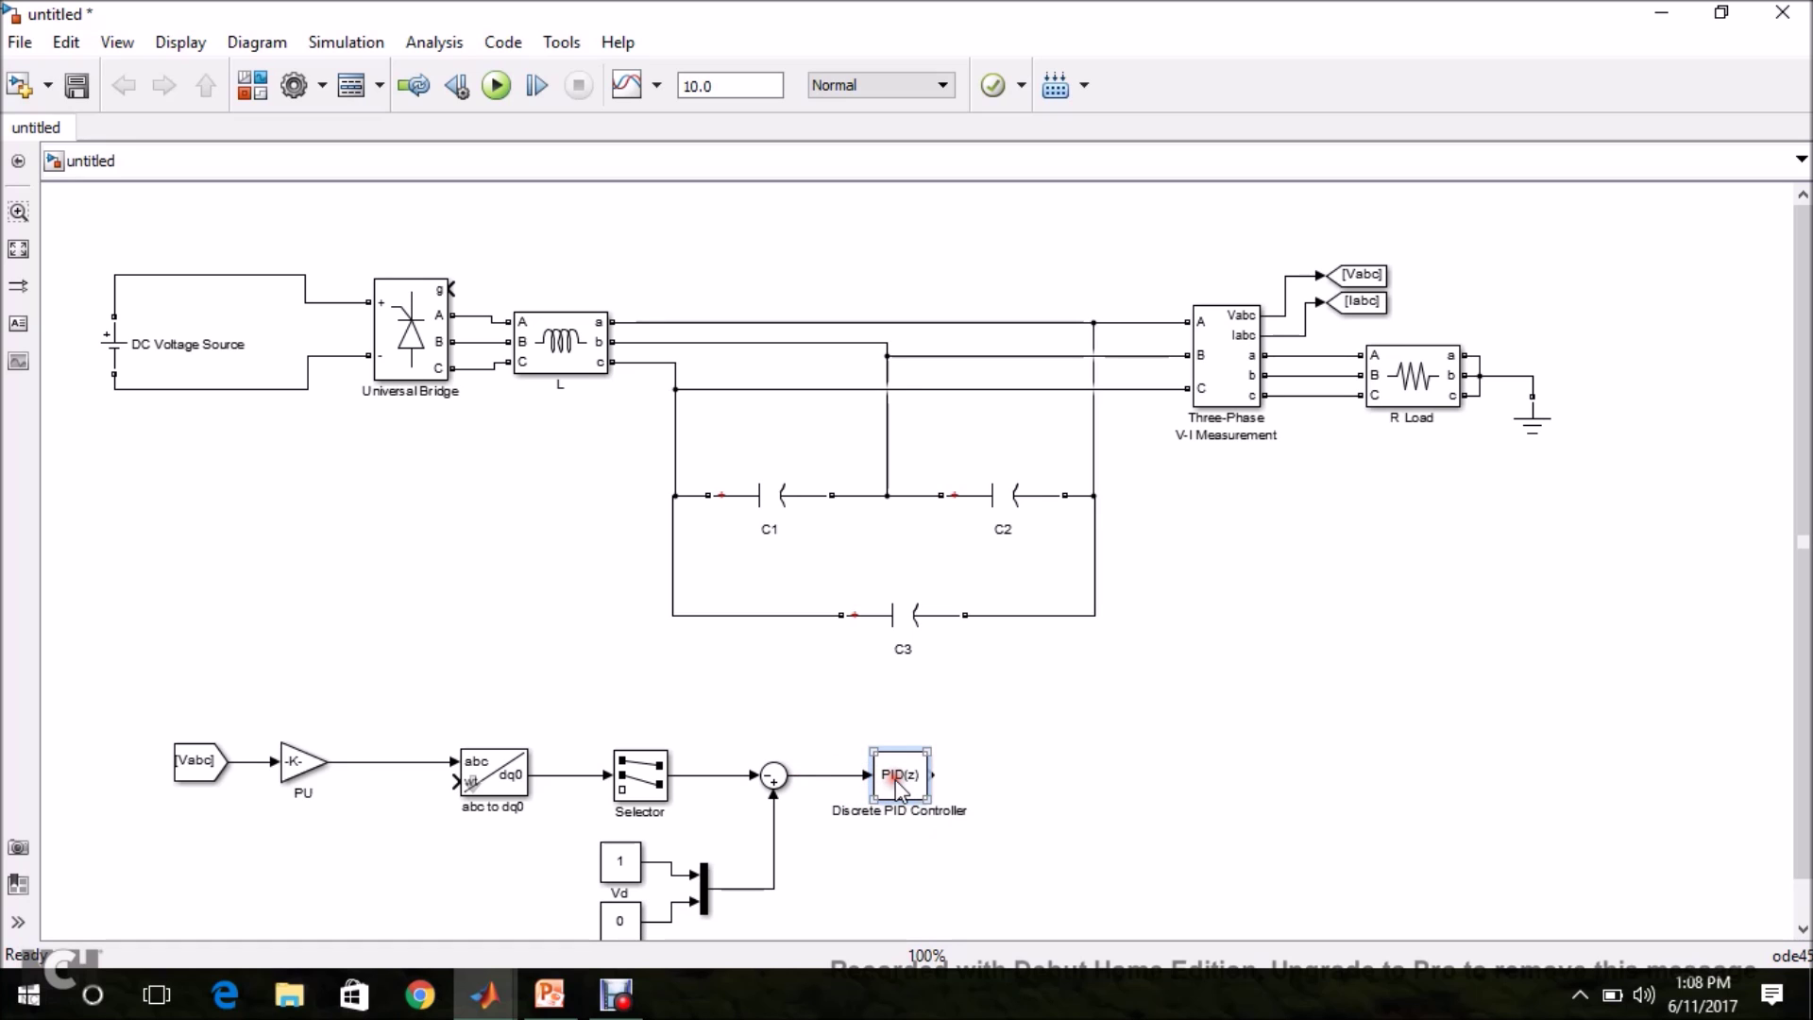
double_click(896, 783)
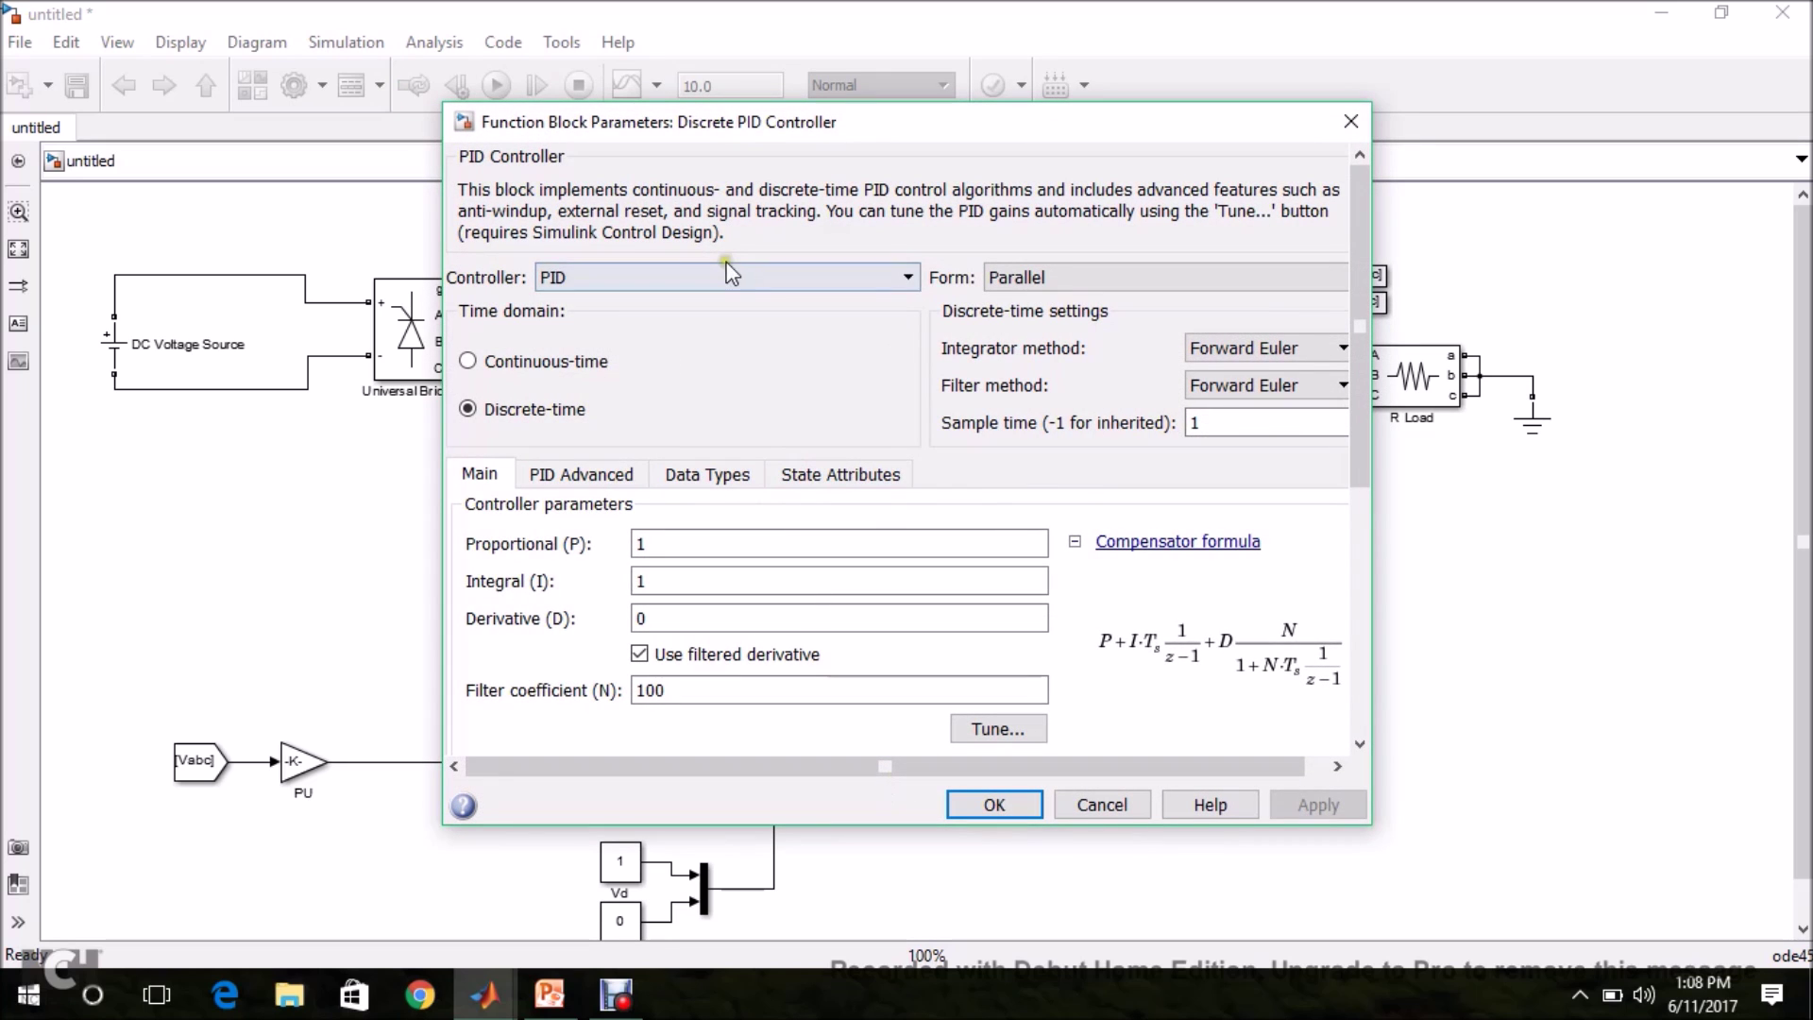
left_click(692, 283)
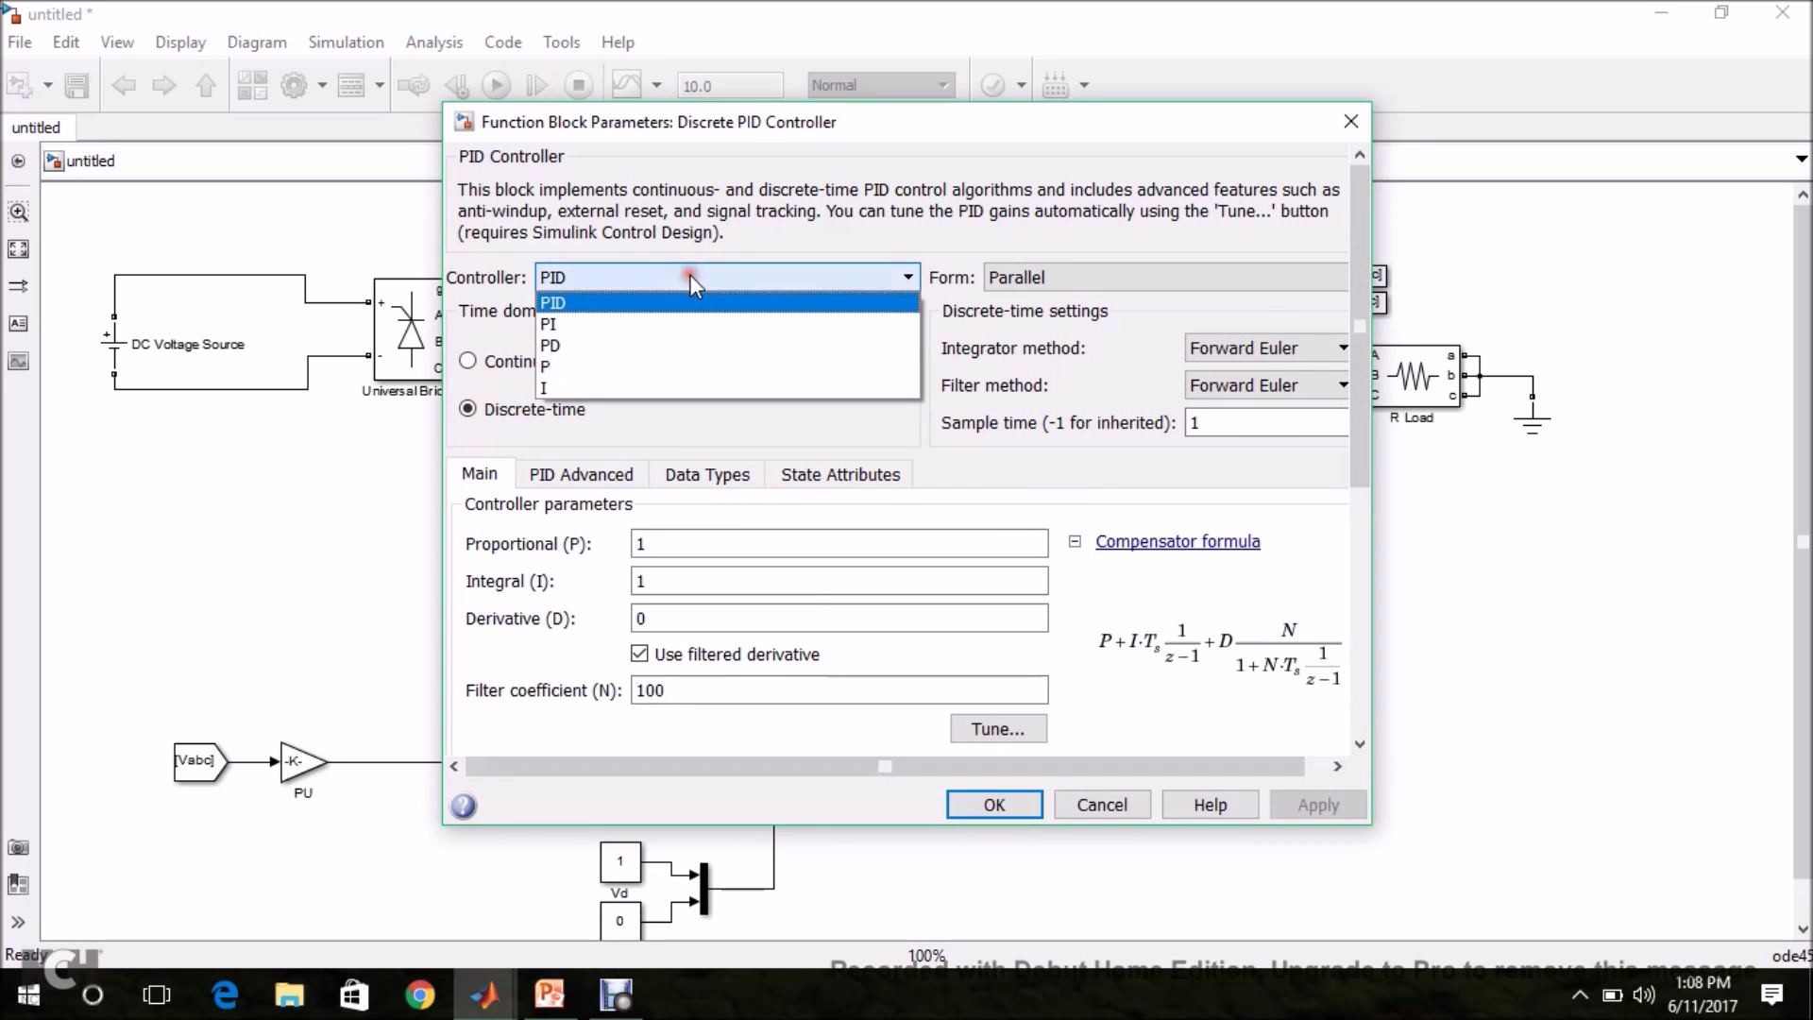
left_click(624, 317)
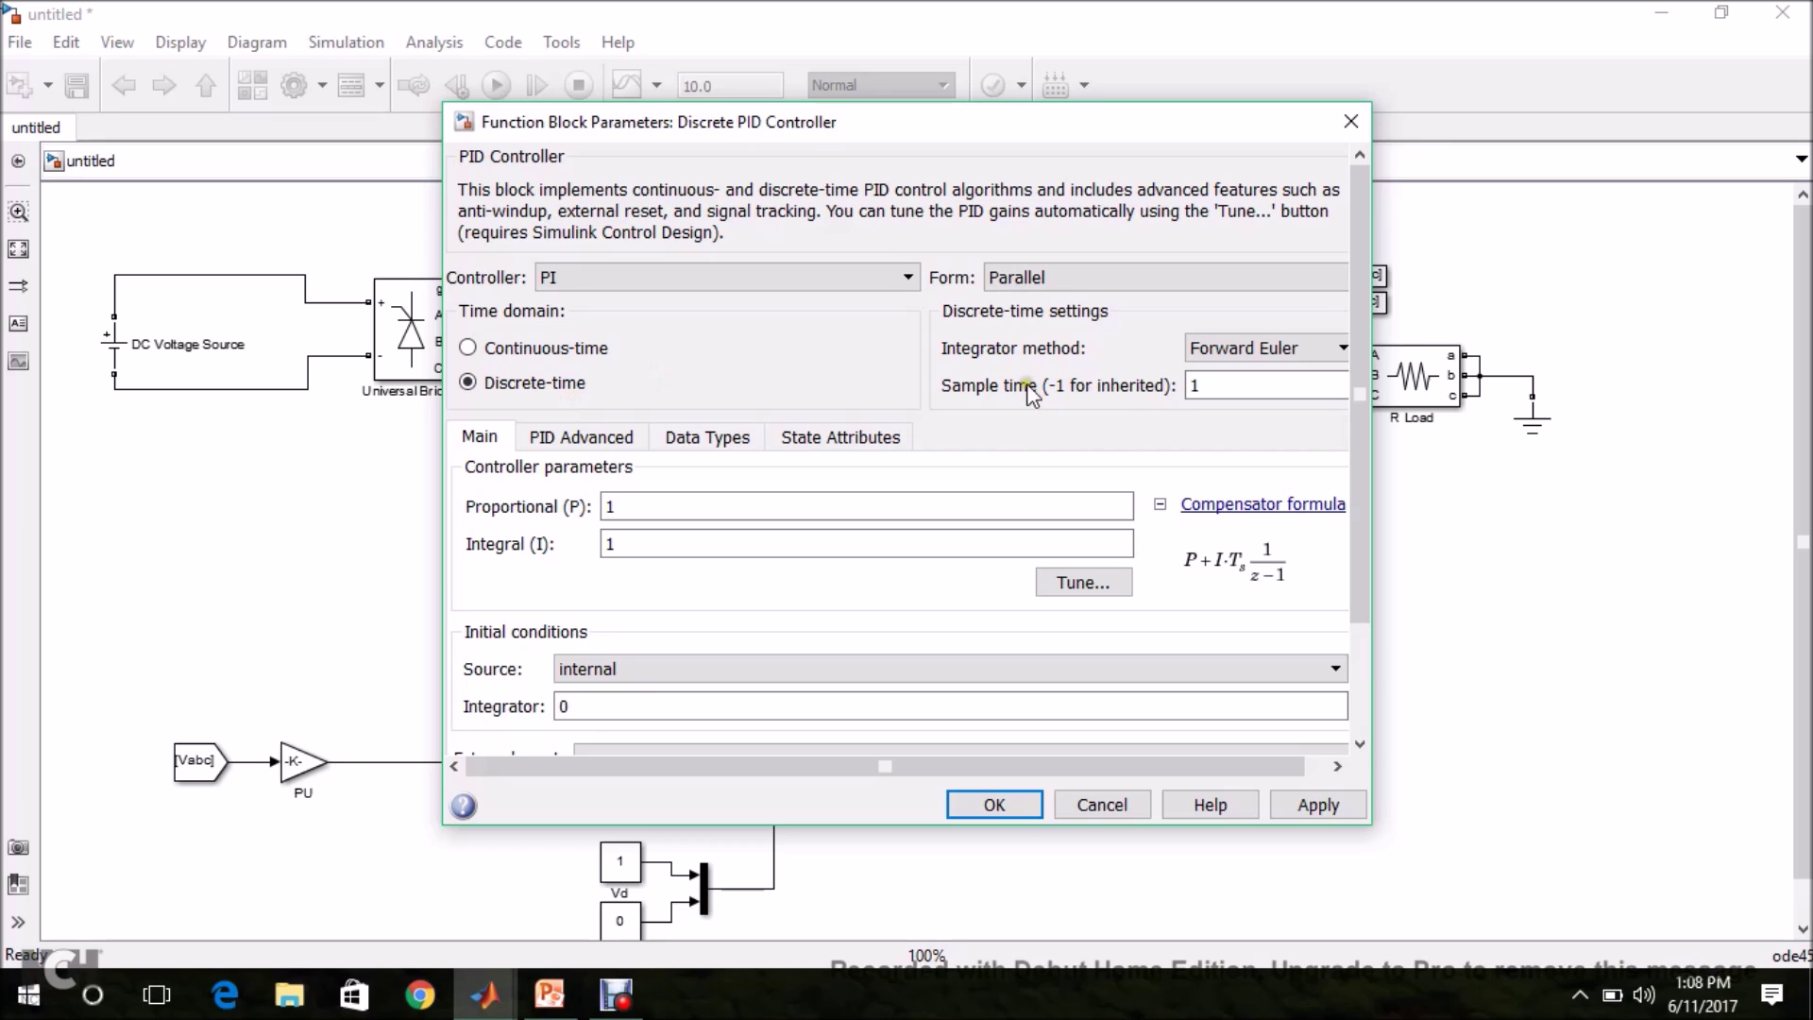
double_click(1208, 385)
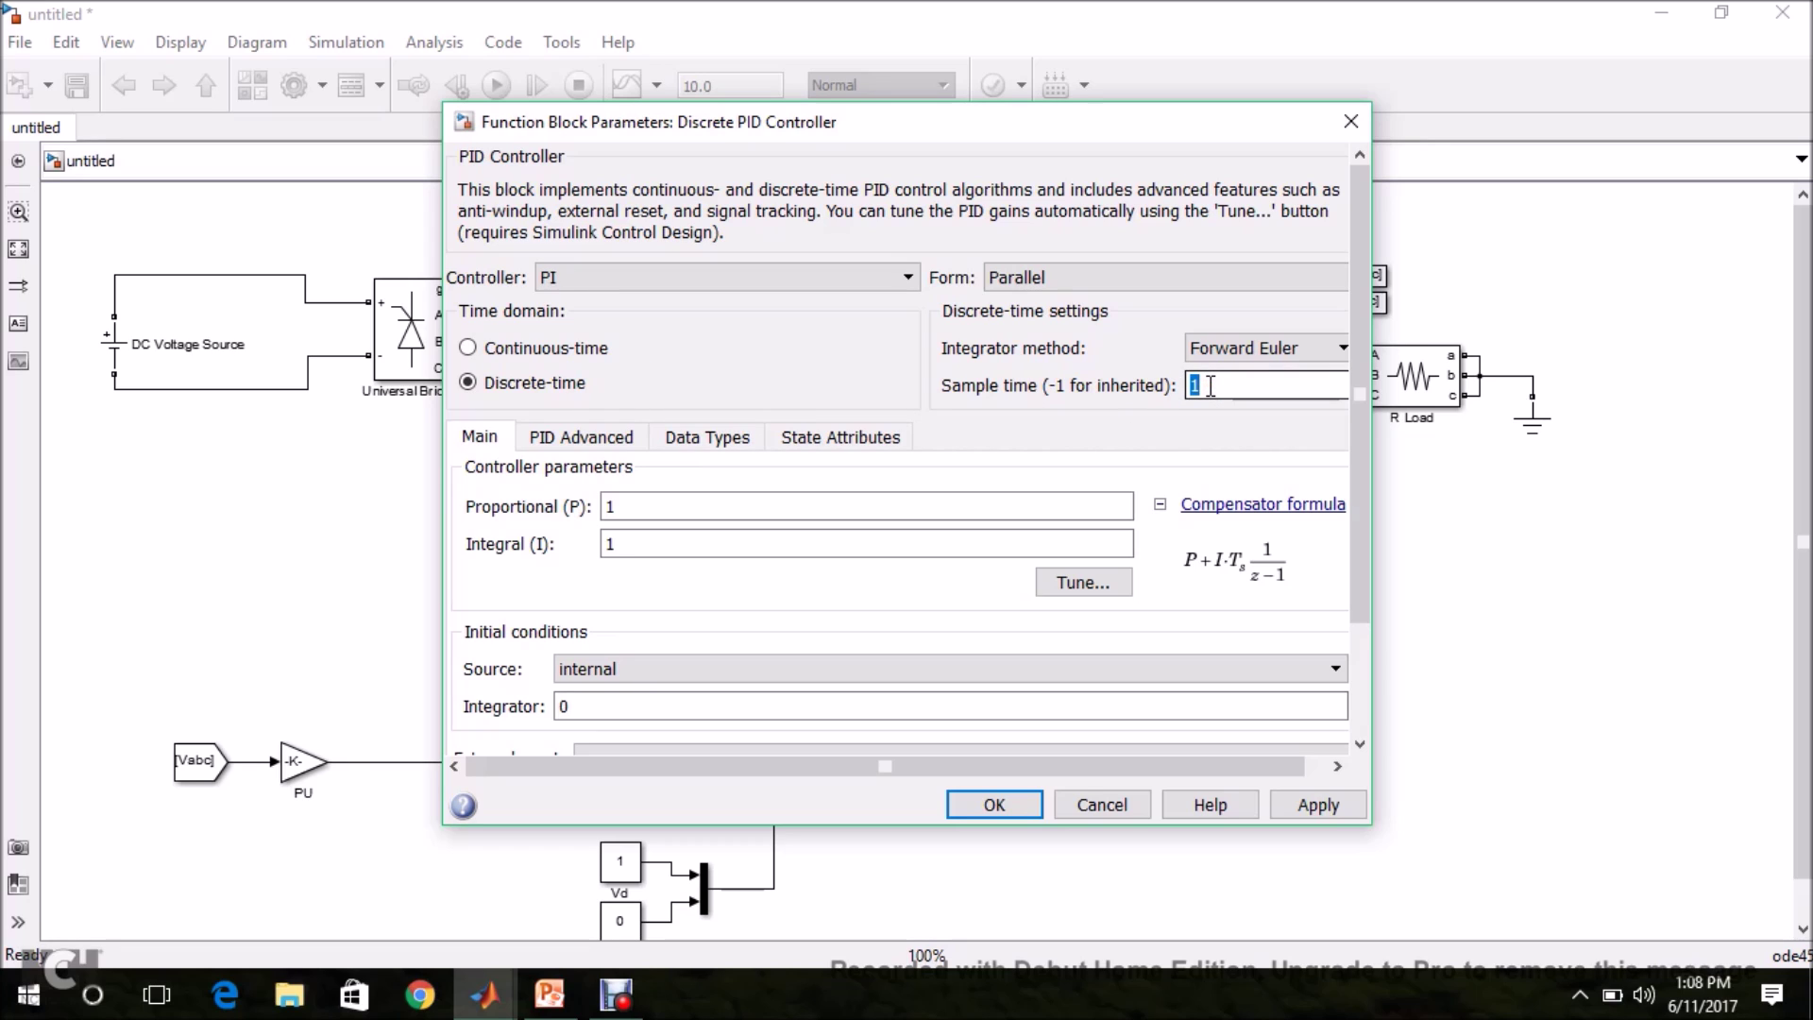
type("50e-6")
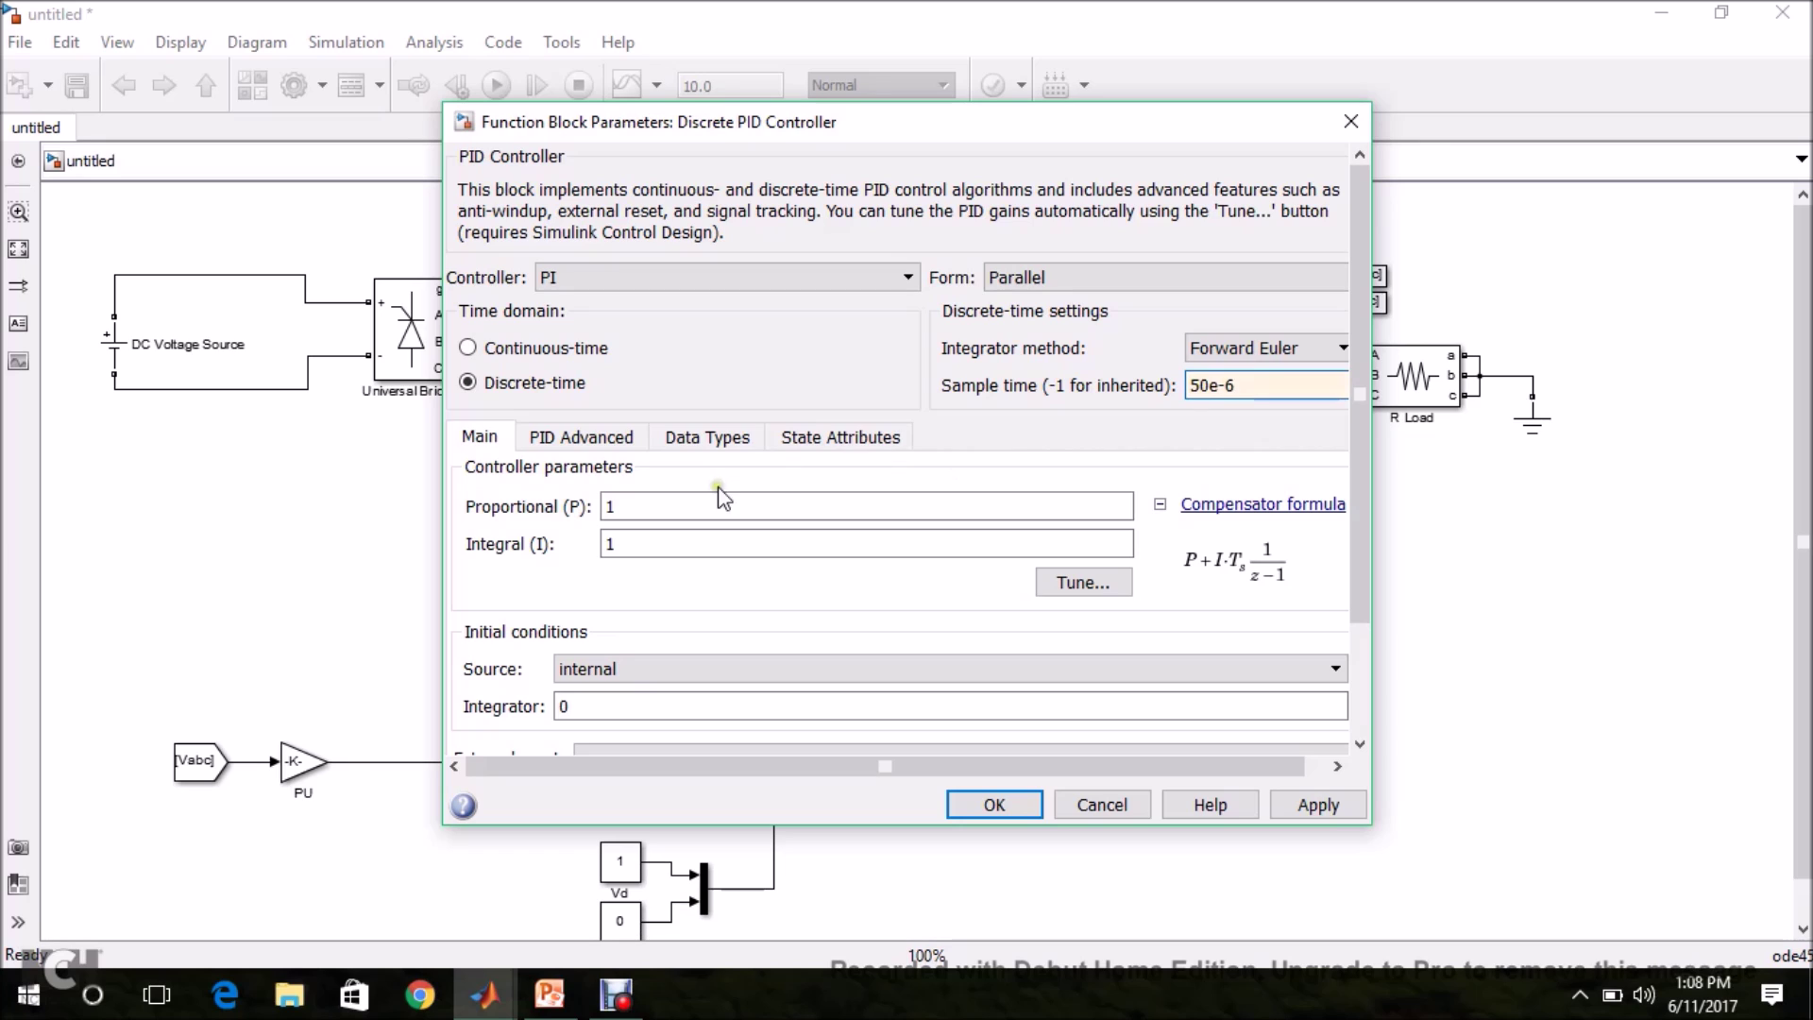
Step: Set the controller's proportional gain to 0.4 and its integral gain to 50
left_click(636, 508)
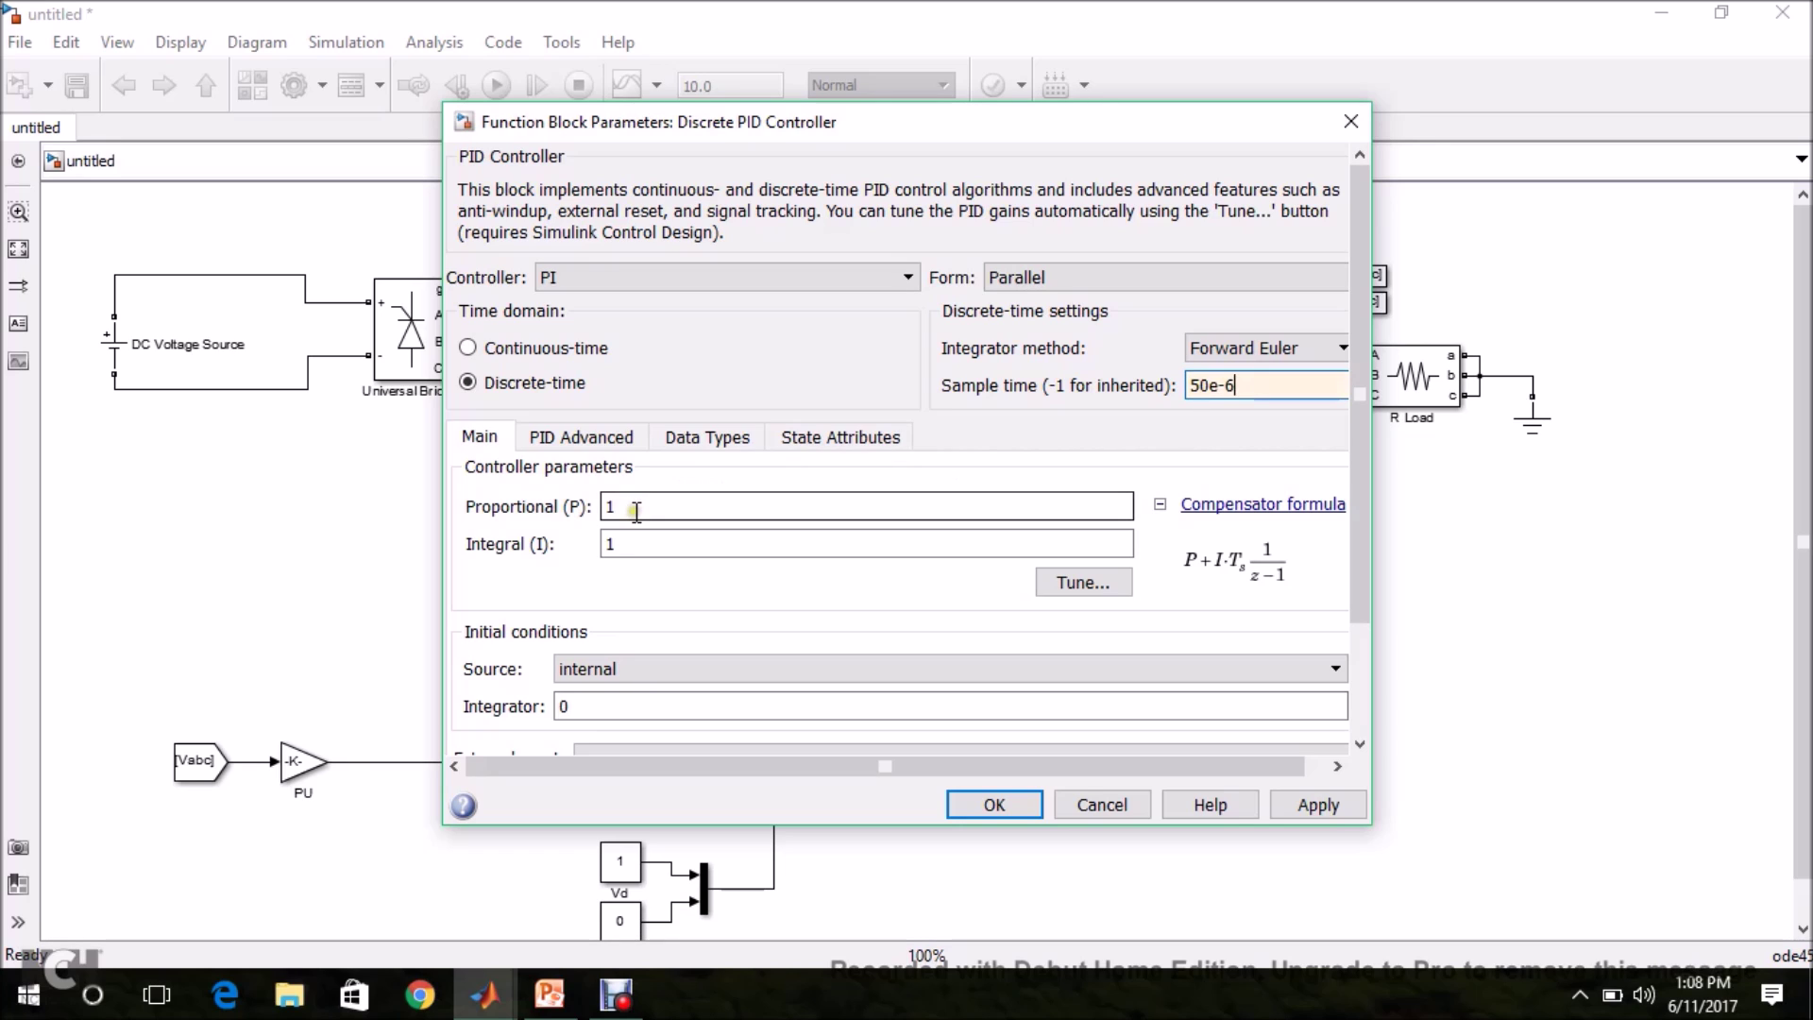
double_click(636, 508)
type("0.4")
left_click(616, 546)
double_click(616, 546)
type("5")
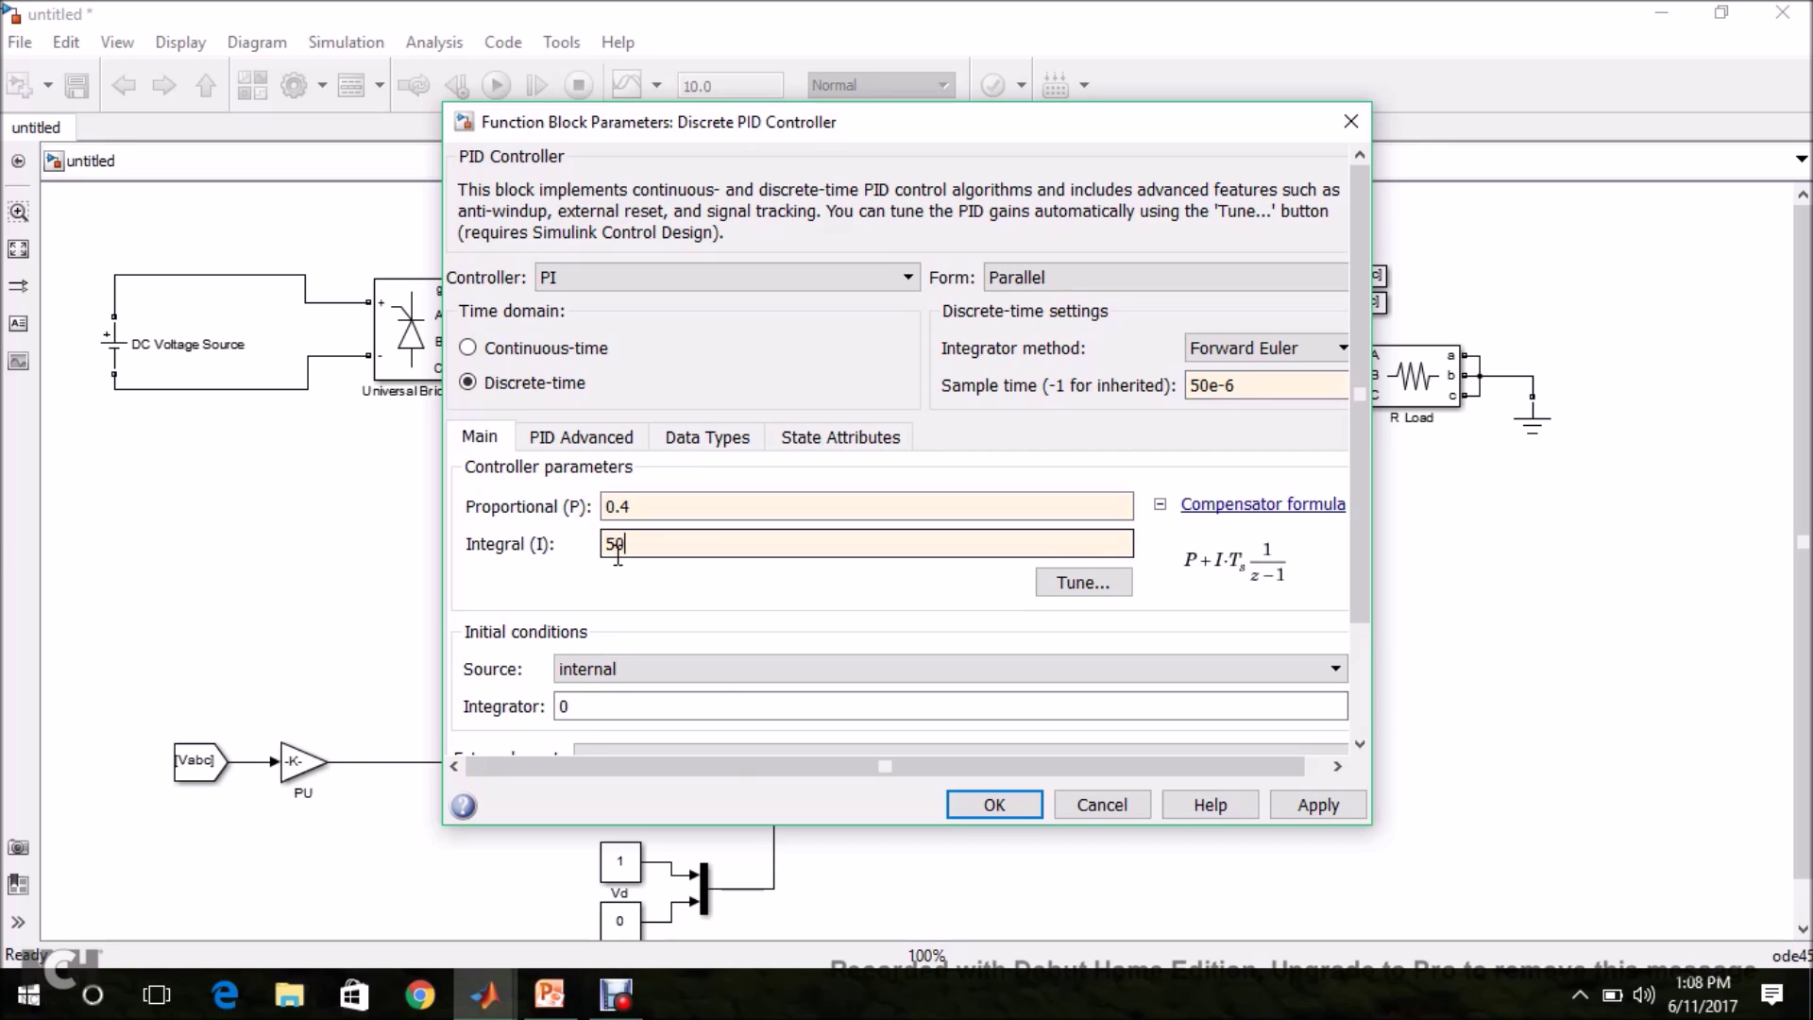
Step: Limit the controller's output with an upper saturation limit of 1 and a lower limit of -1, and apply the settings
left_click(569, 441)
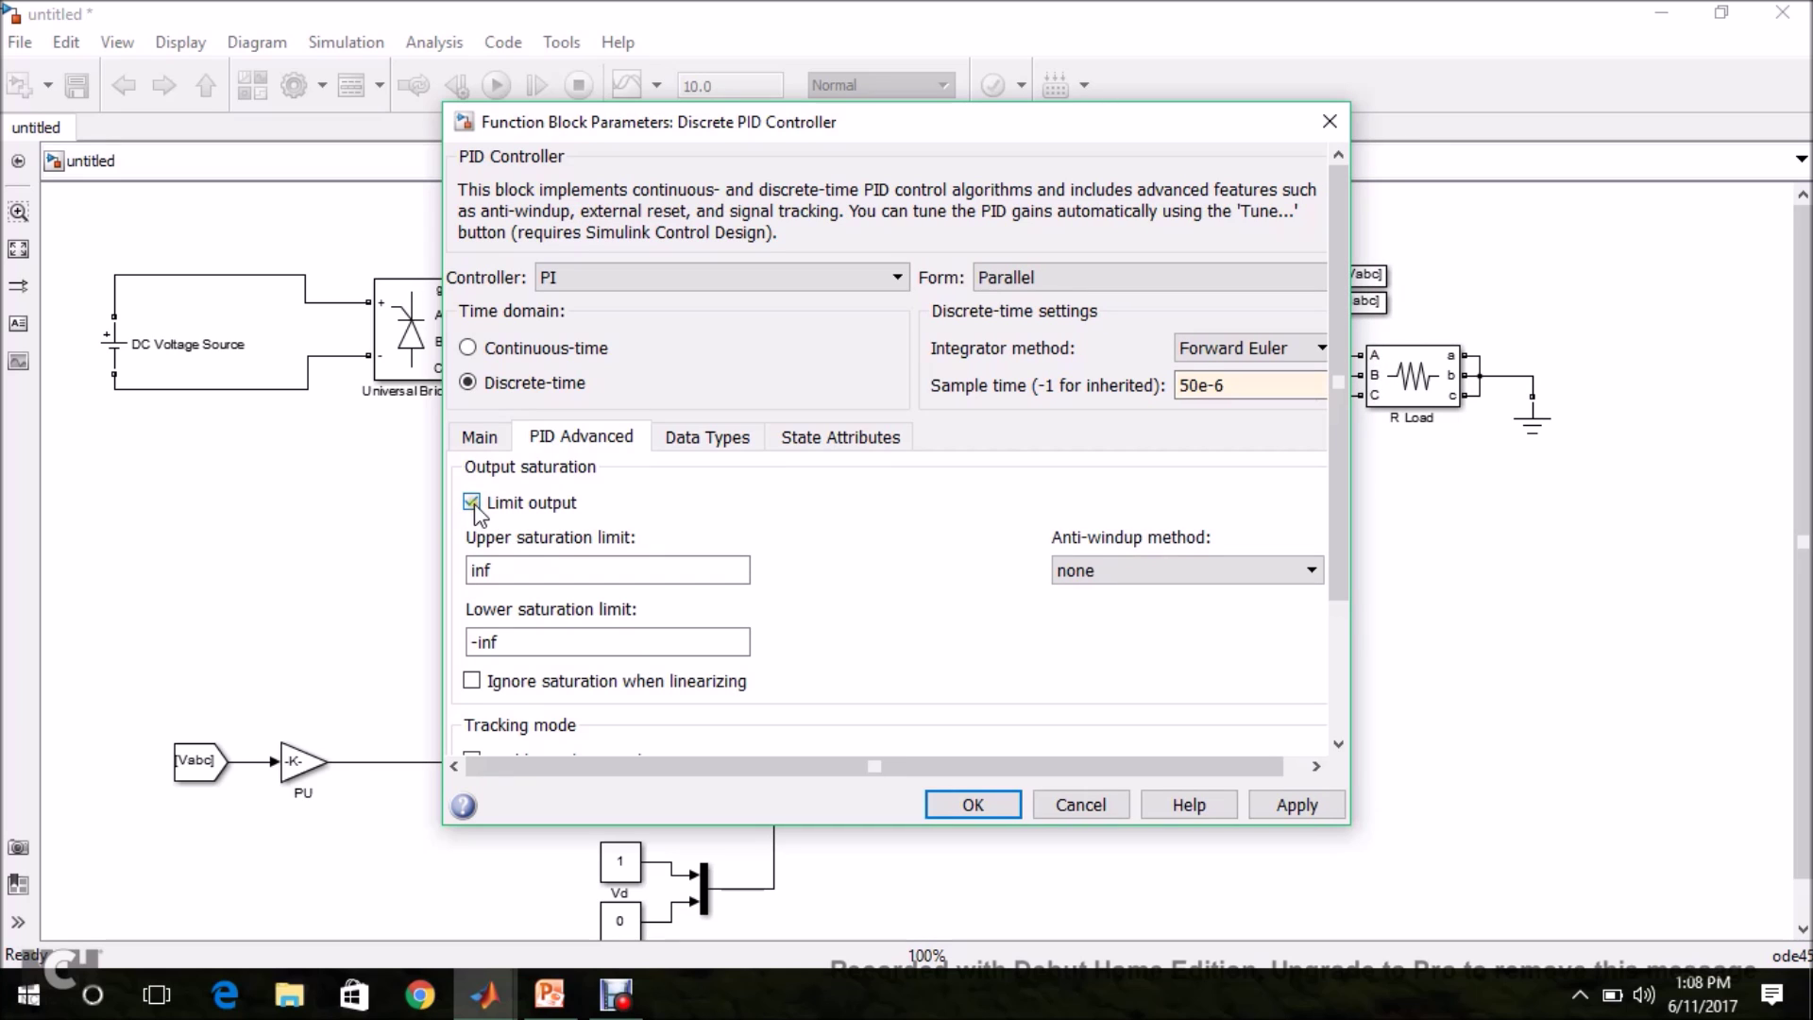
double_click(506, 571)
type("1")
double_click(524, 643)
type("-")
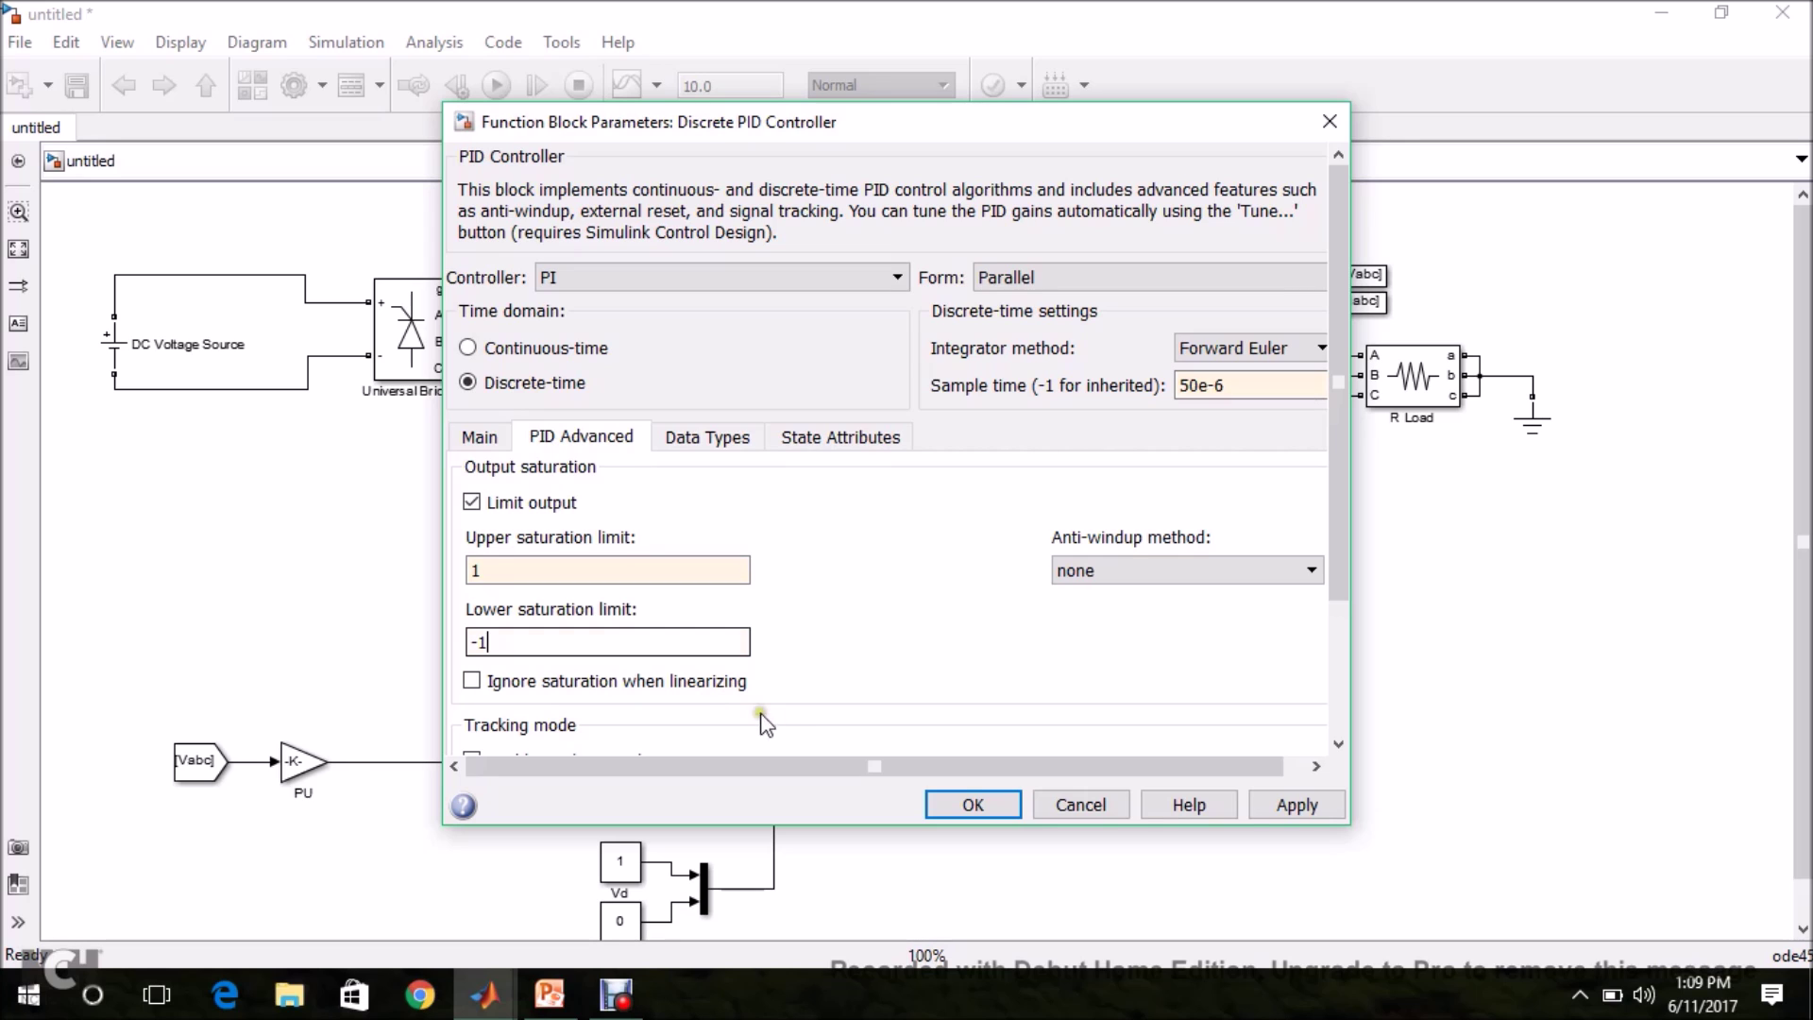
left_click(1299, 807)
left_click(1299, 805)
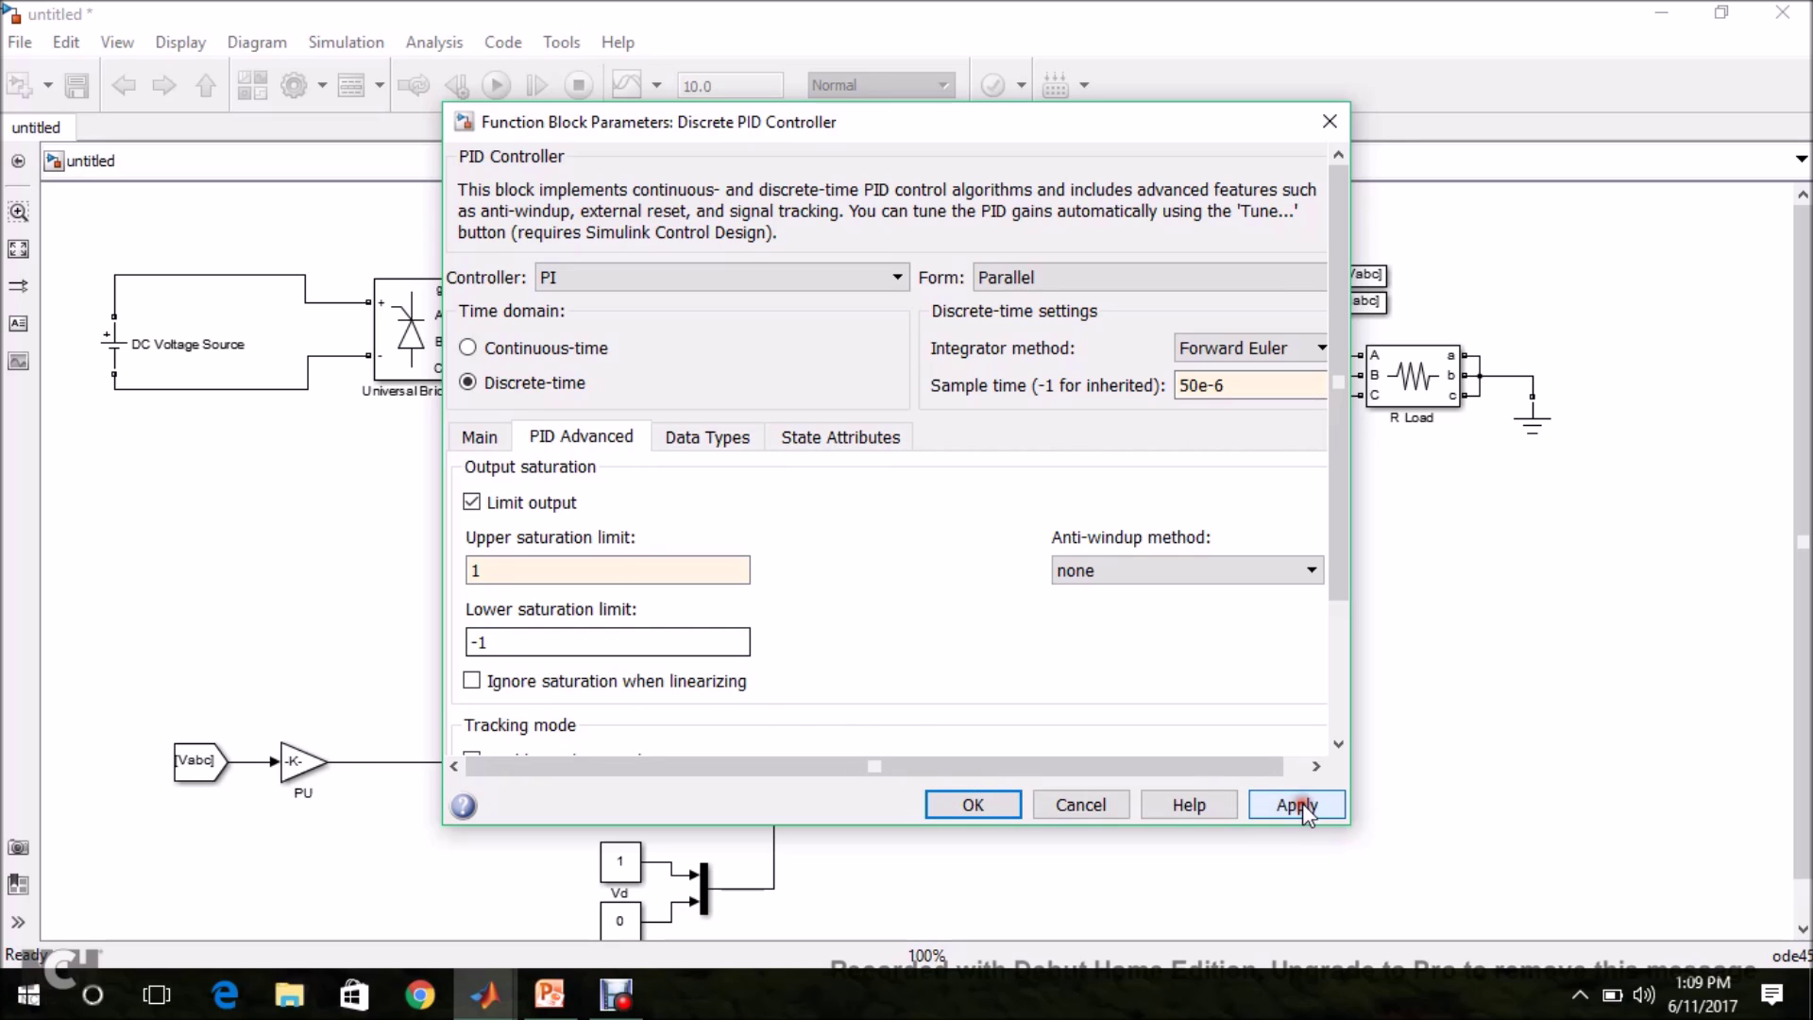
left_click(982, 805)
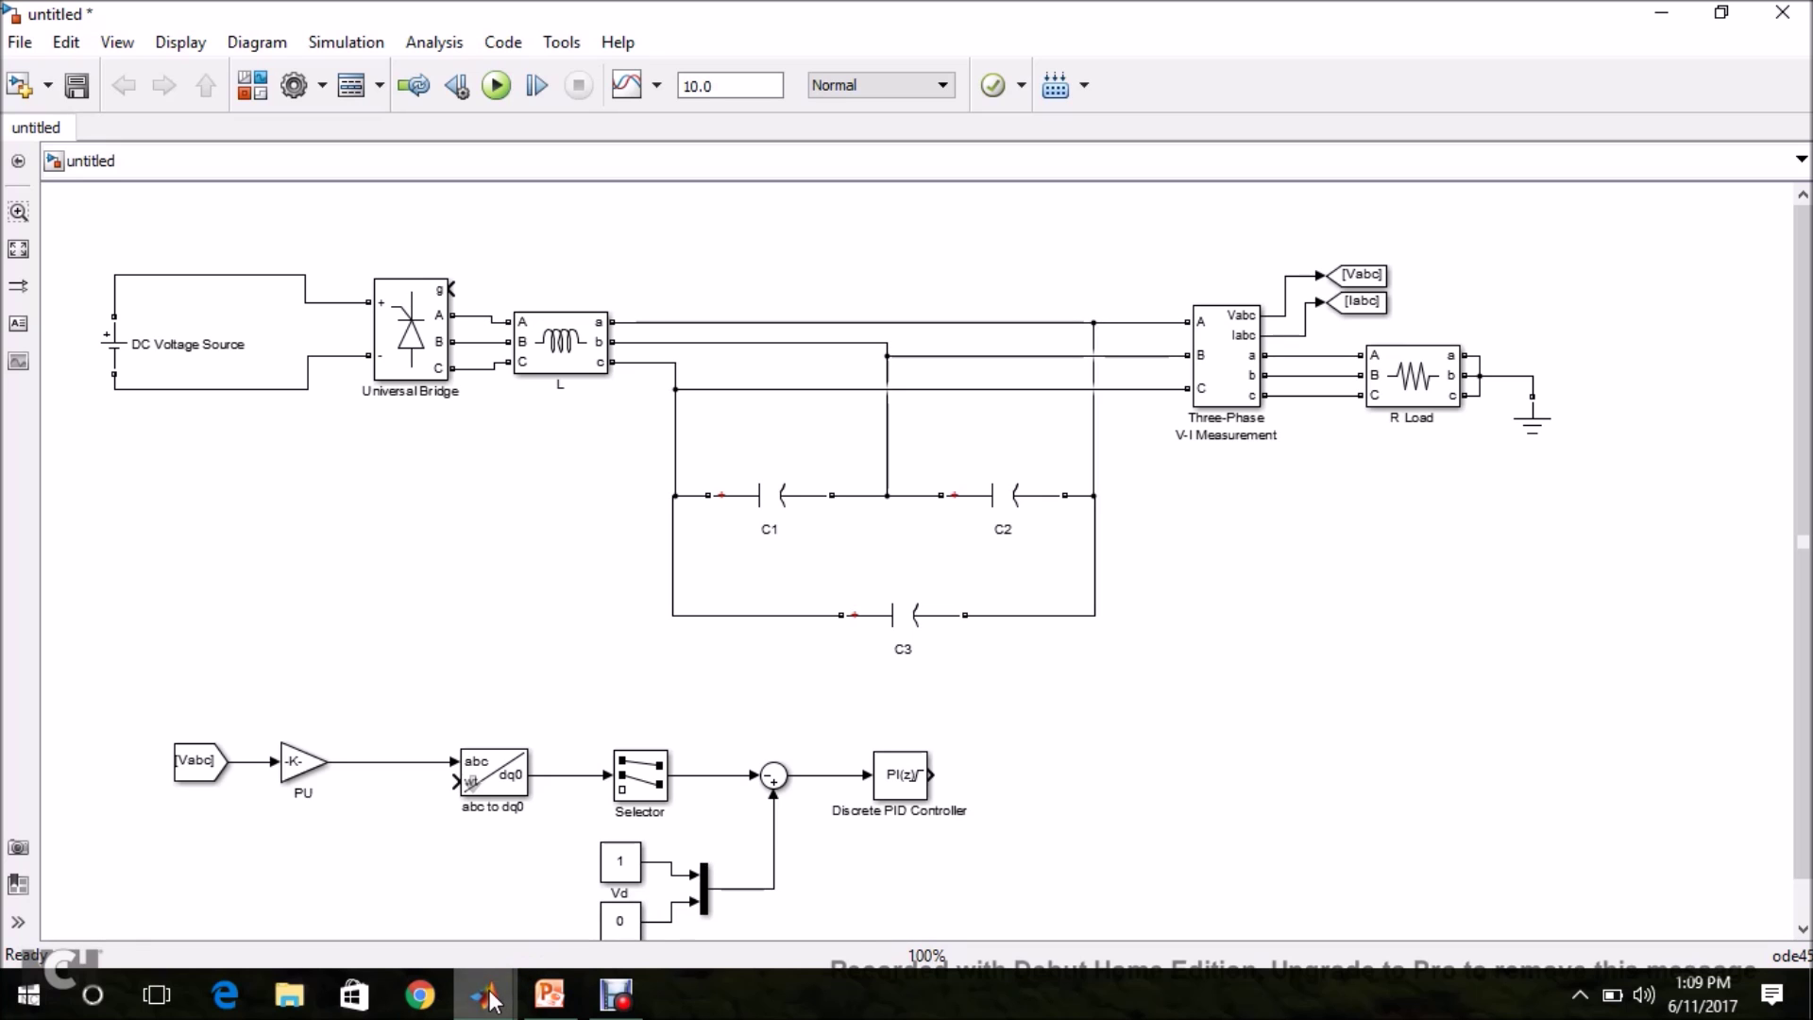
Step: Duplicate the Vq constant below the Discrete PID Controller and name the copy Vo
mouse_move(491, 997)
mouse_move(507, 928)
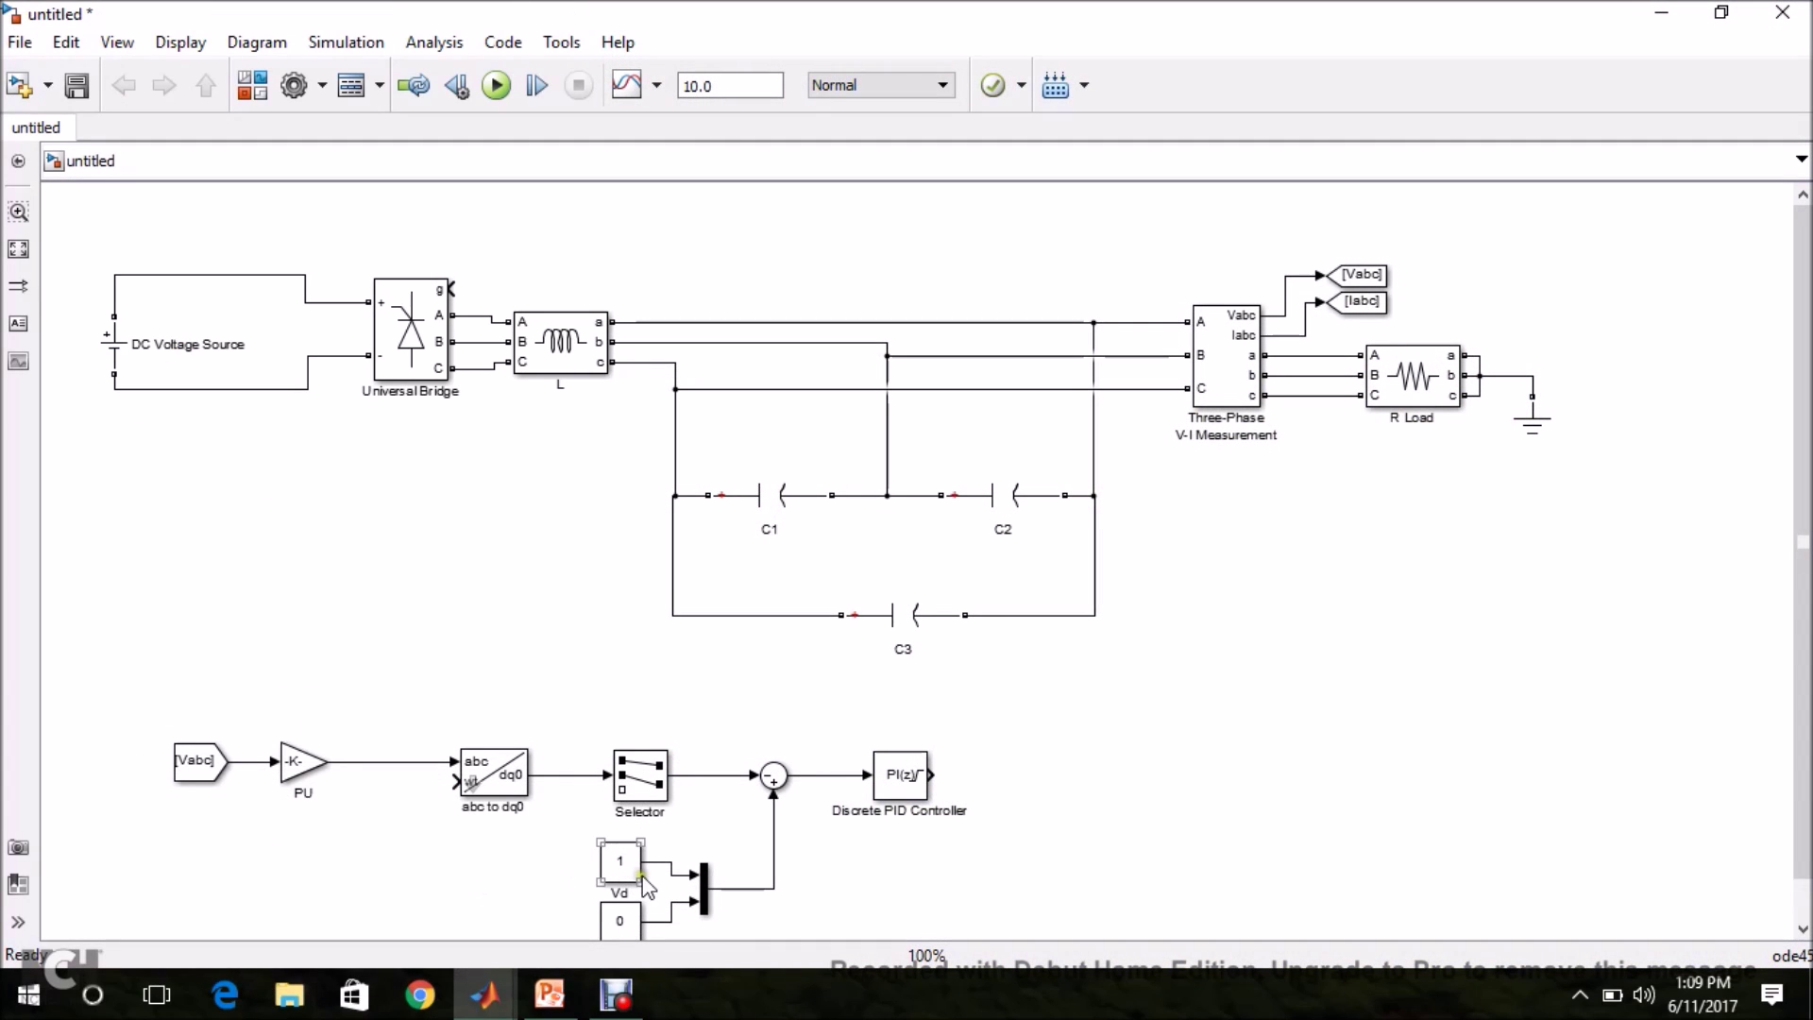
left_click(627, 913)
left_click_drag(626, 914, 998, 837)
left_click(996, 882)
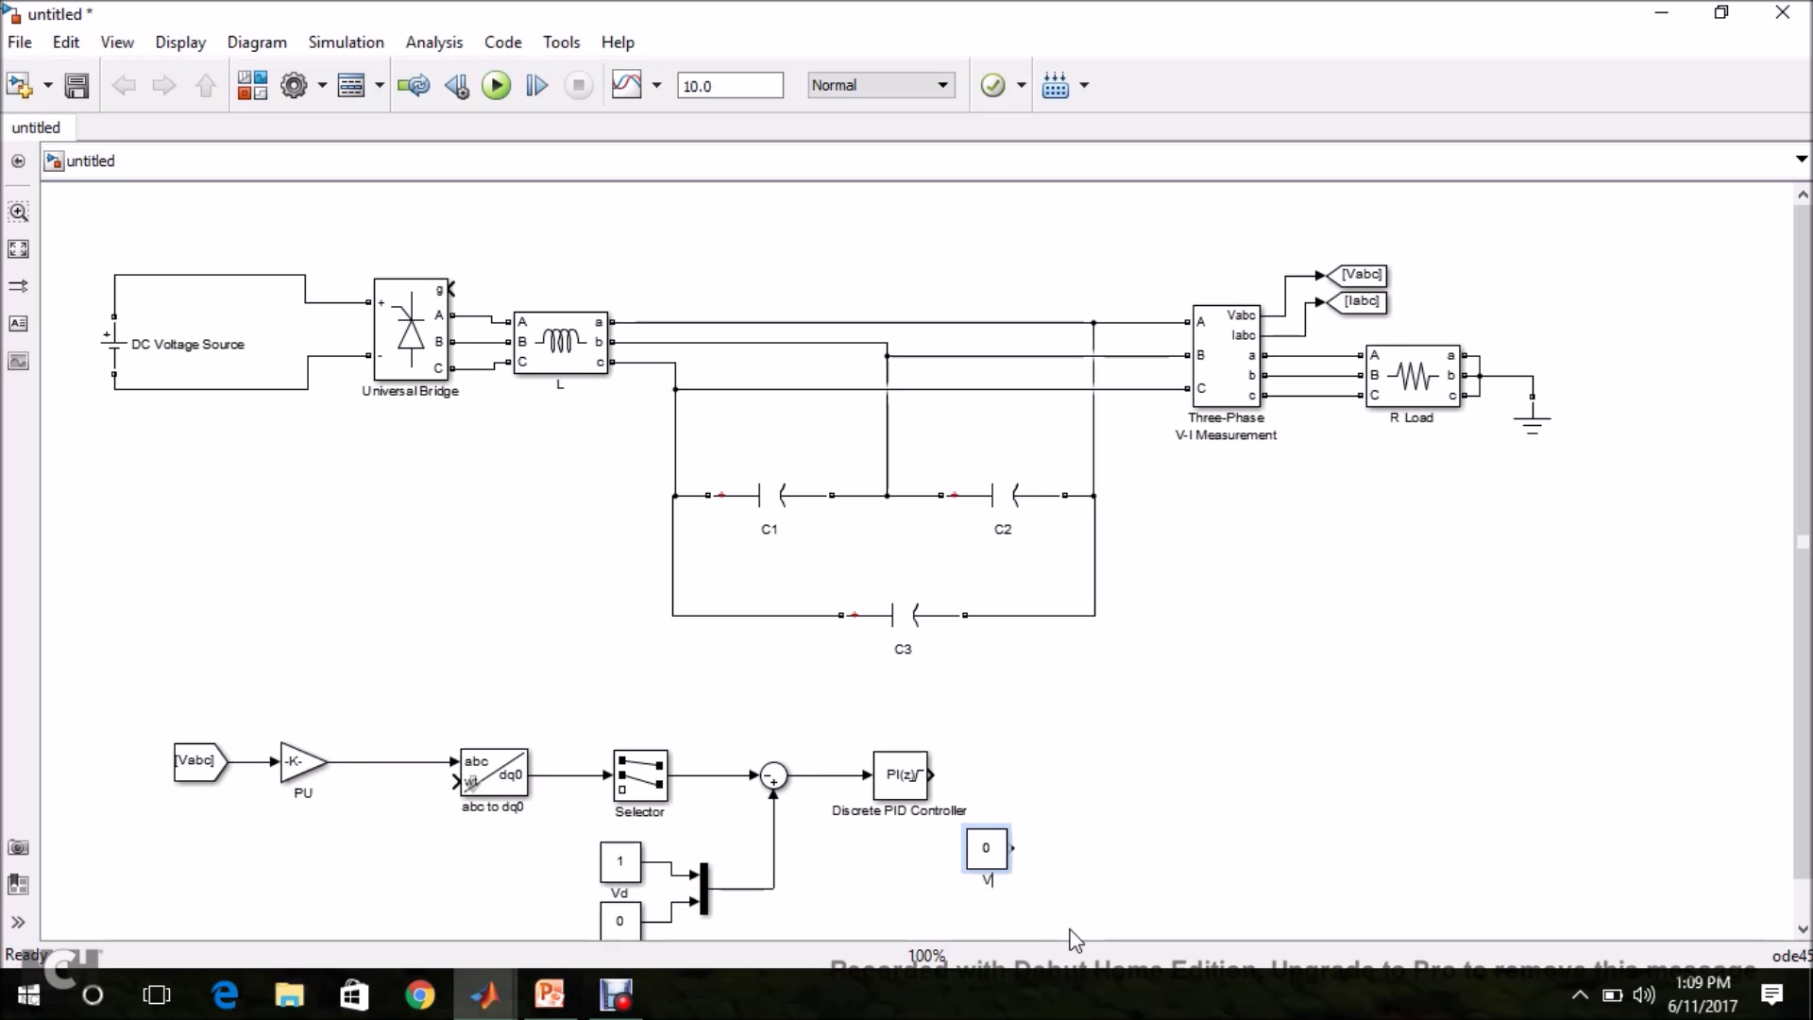
type("o")
left_click_drag(991, 846, 978, 860)
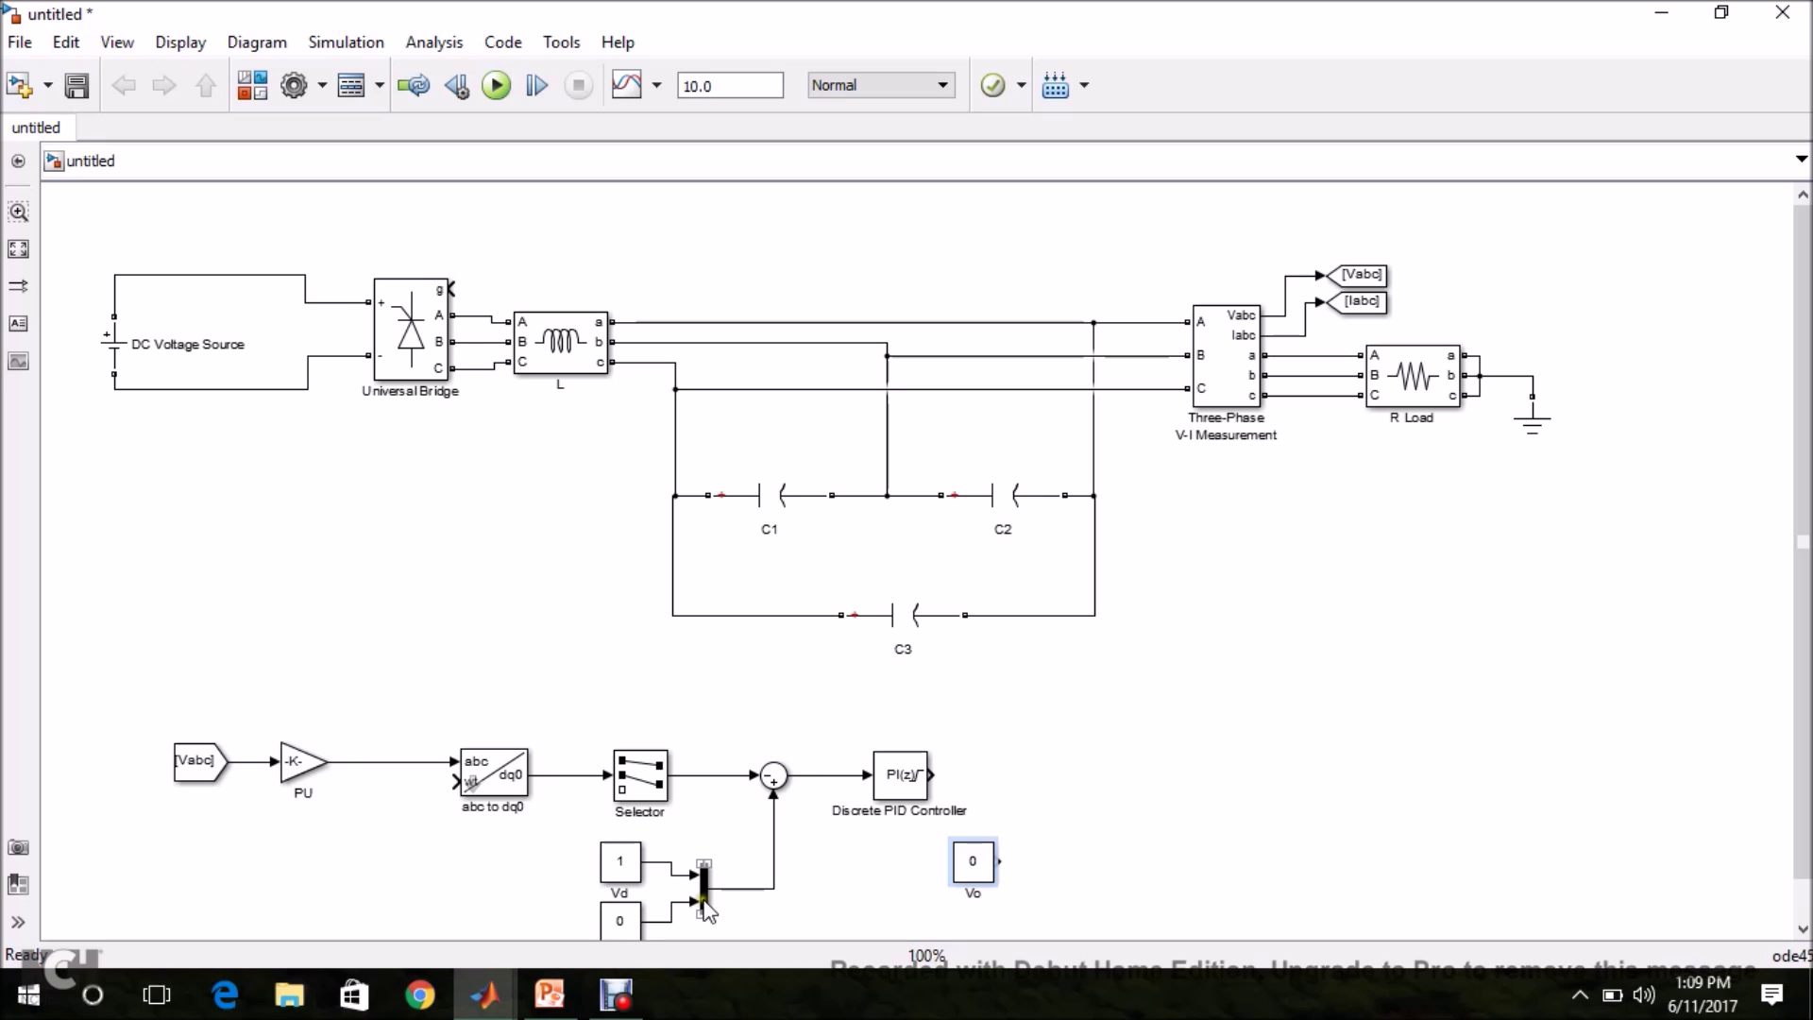
Step: Copy the Mux block to after the Discrete PID Controller and connect the controller output and the Vo constant to its inputs
left_click_drag(704, 902, 1067, 810)
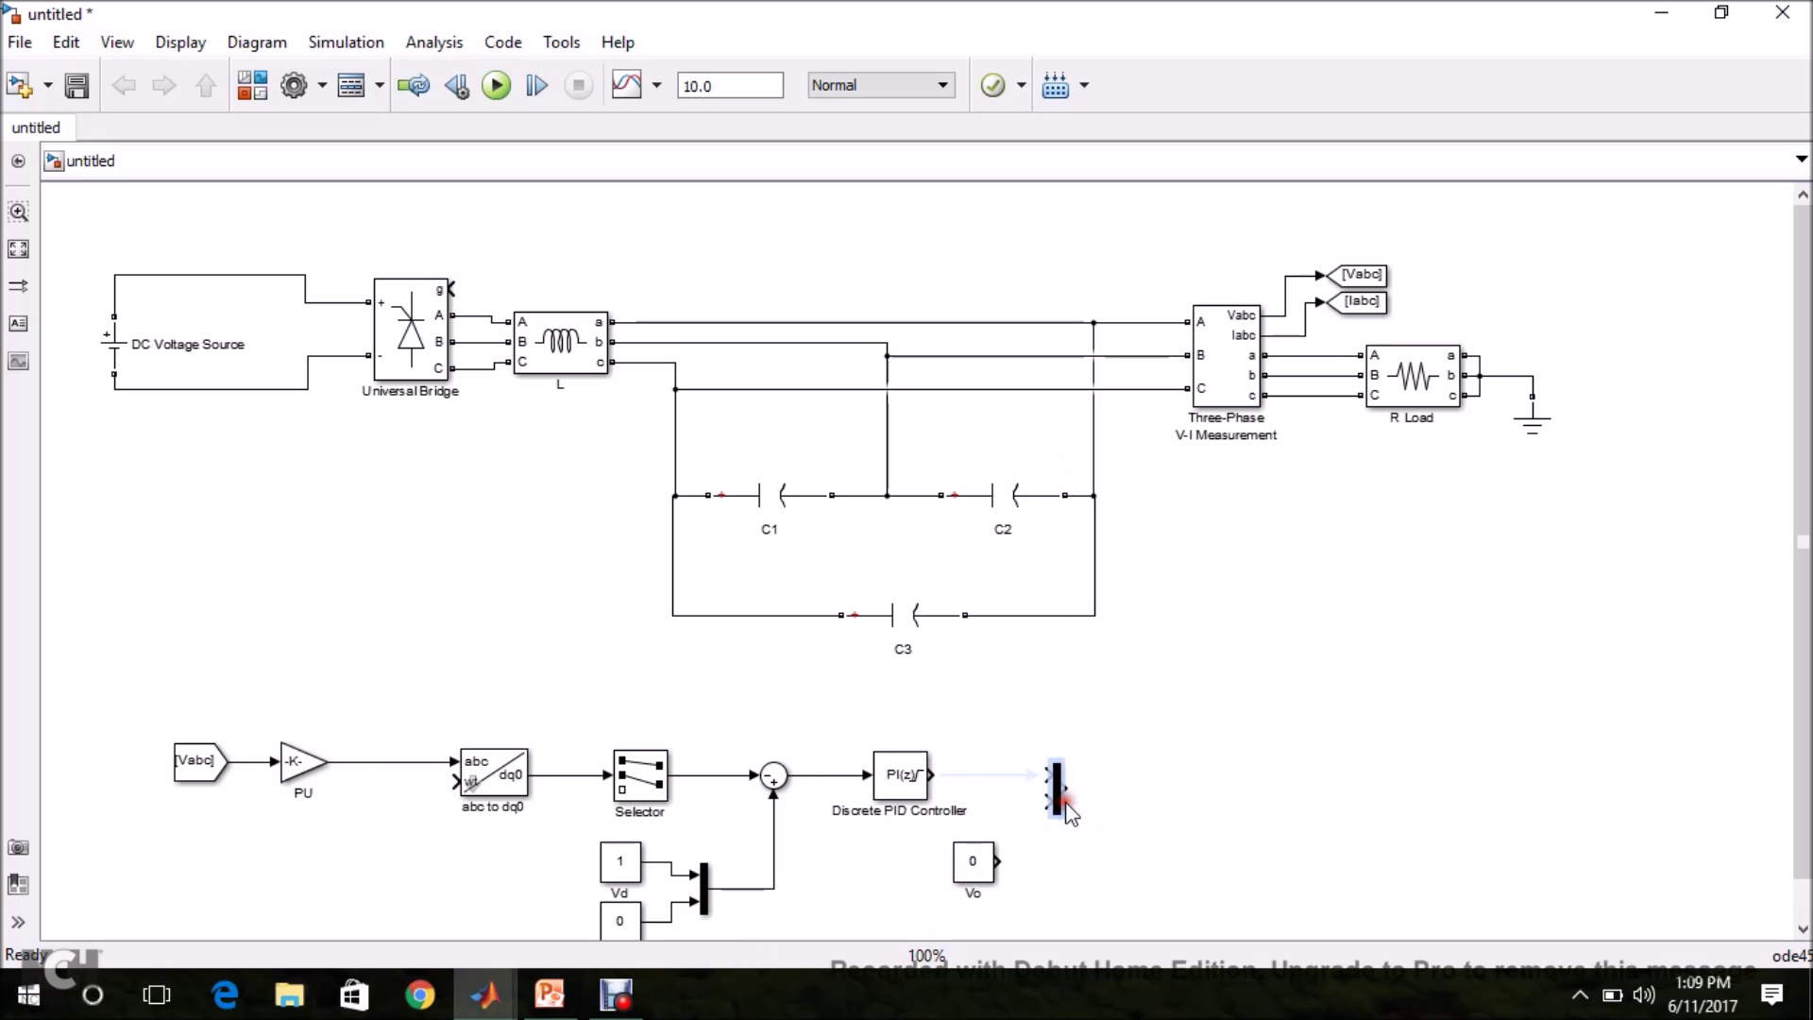
left_click(973, 780)
left_click_drag(998, 861, 1050, 804)
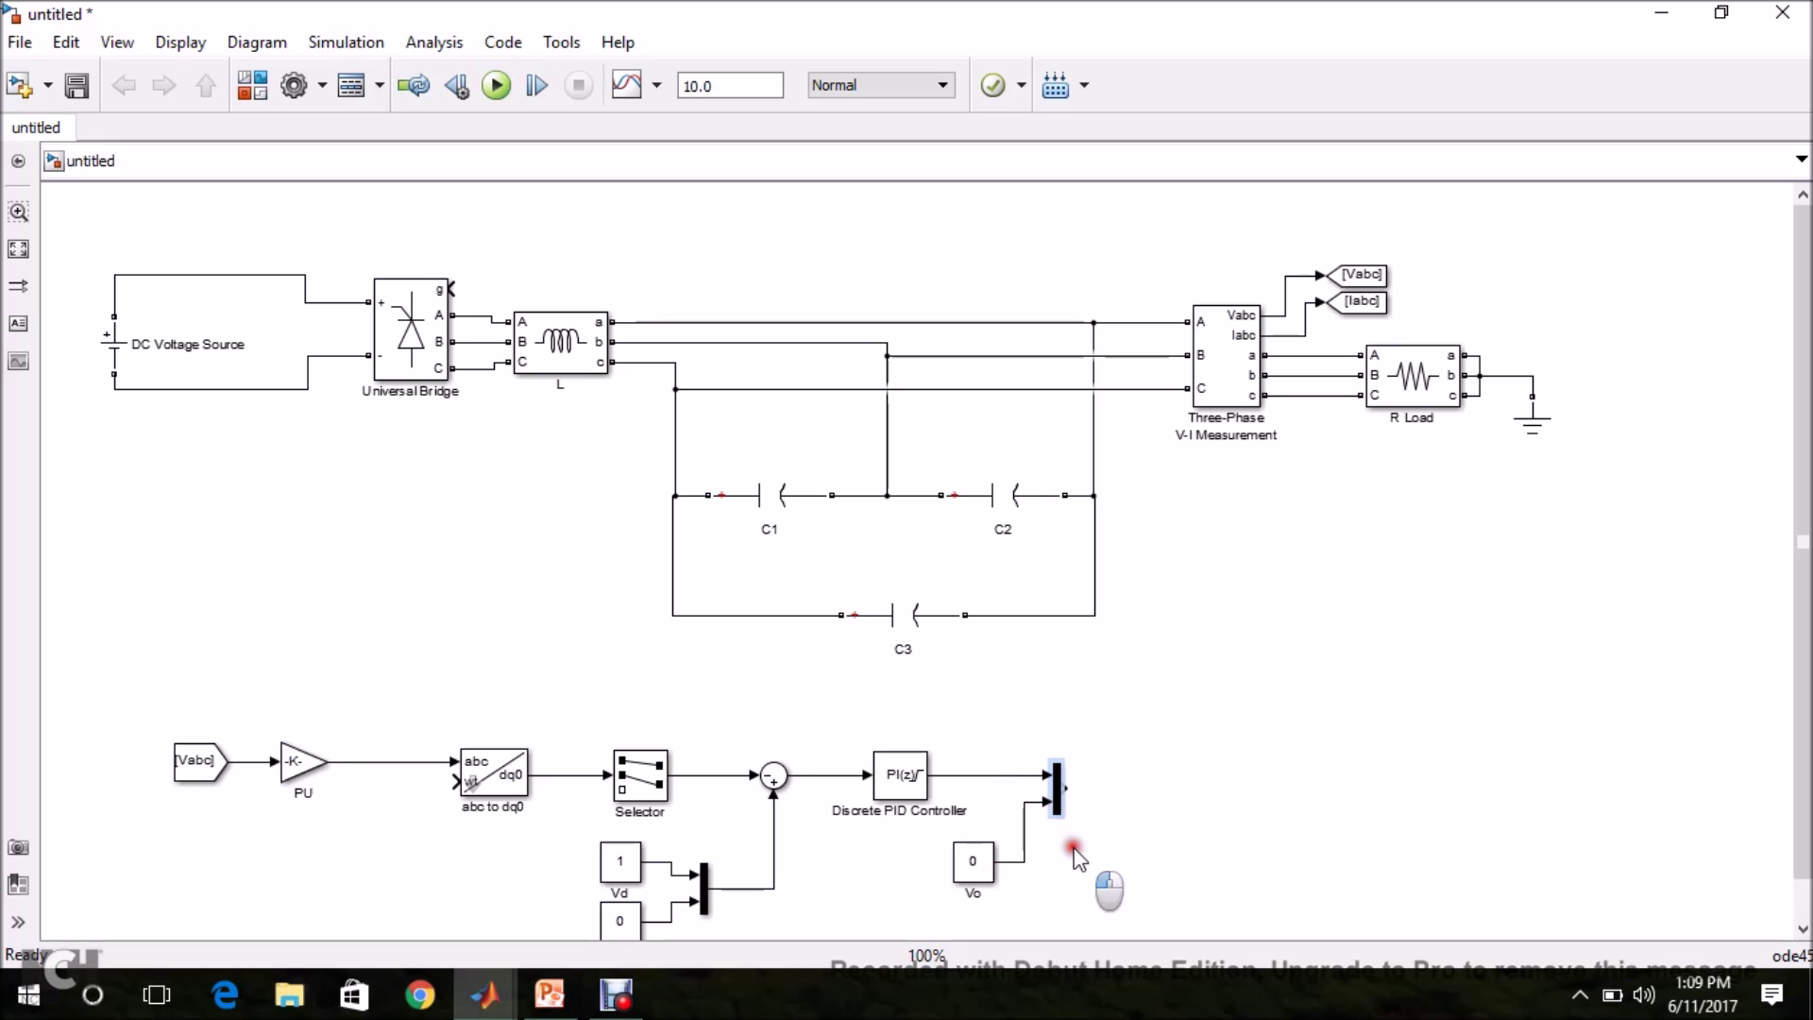
left_click(1058, 810)
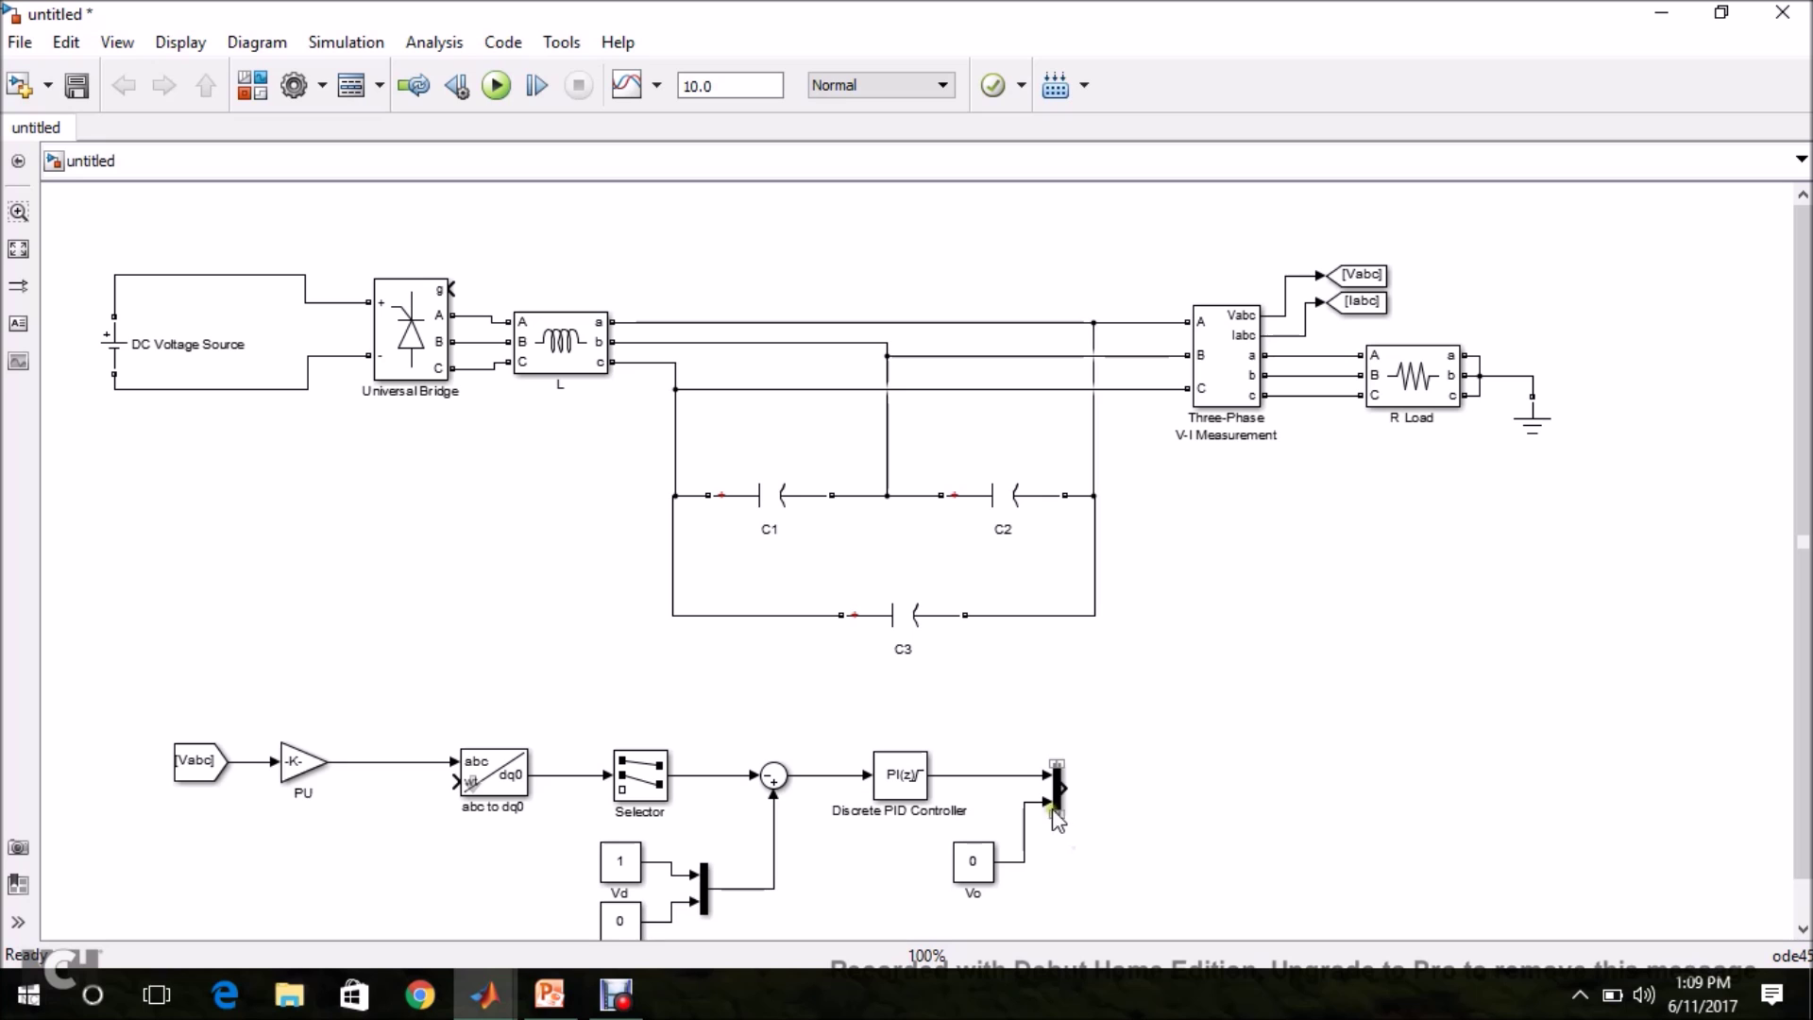
Step: Add a dq0 to abc transformation block after the new Mux and connect the Mux output to its dq0 input
left_click(518, 914)
left_click_drag(229, 534, 230, 711)
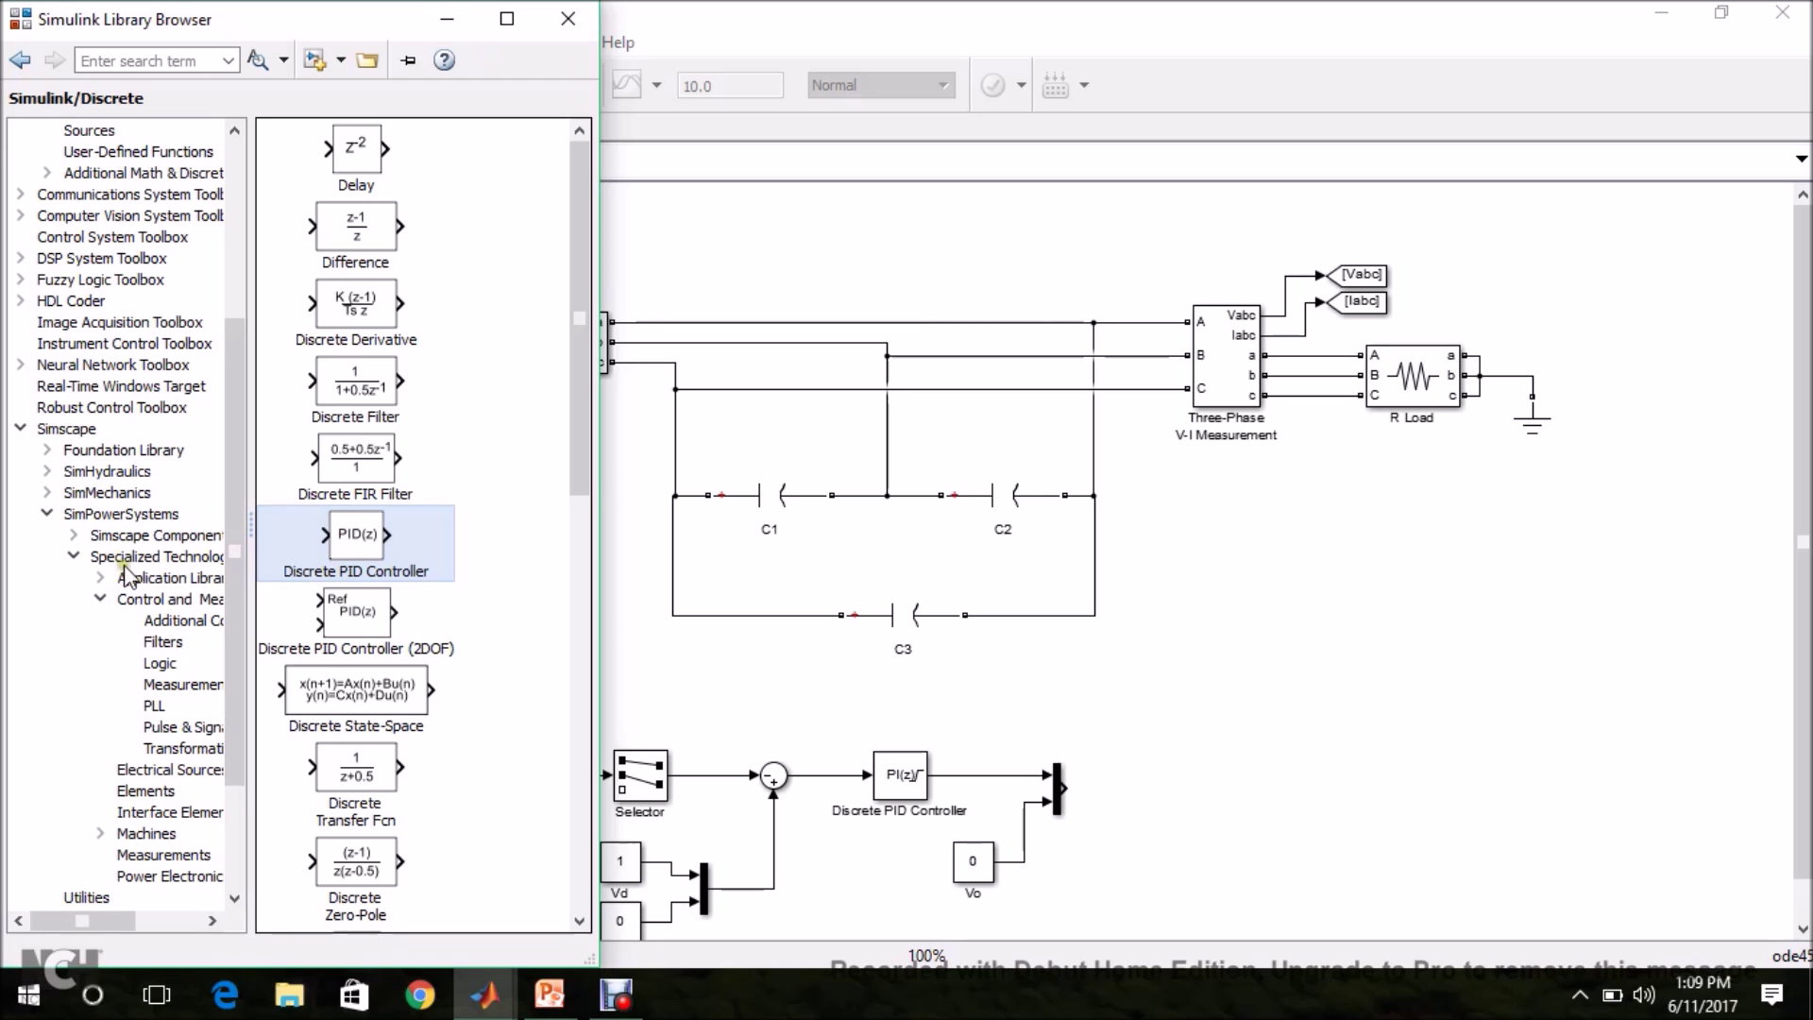
left_click(167, 748)
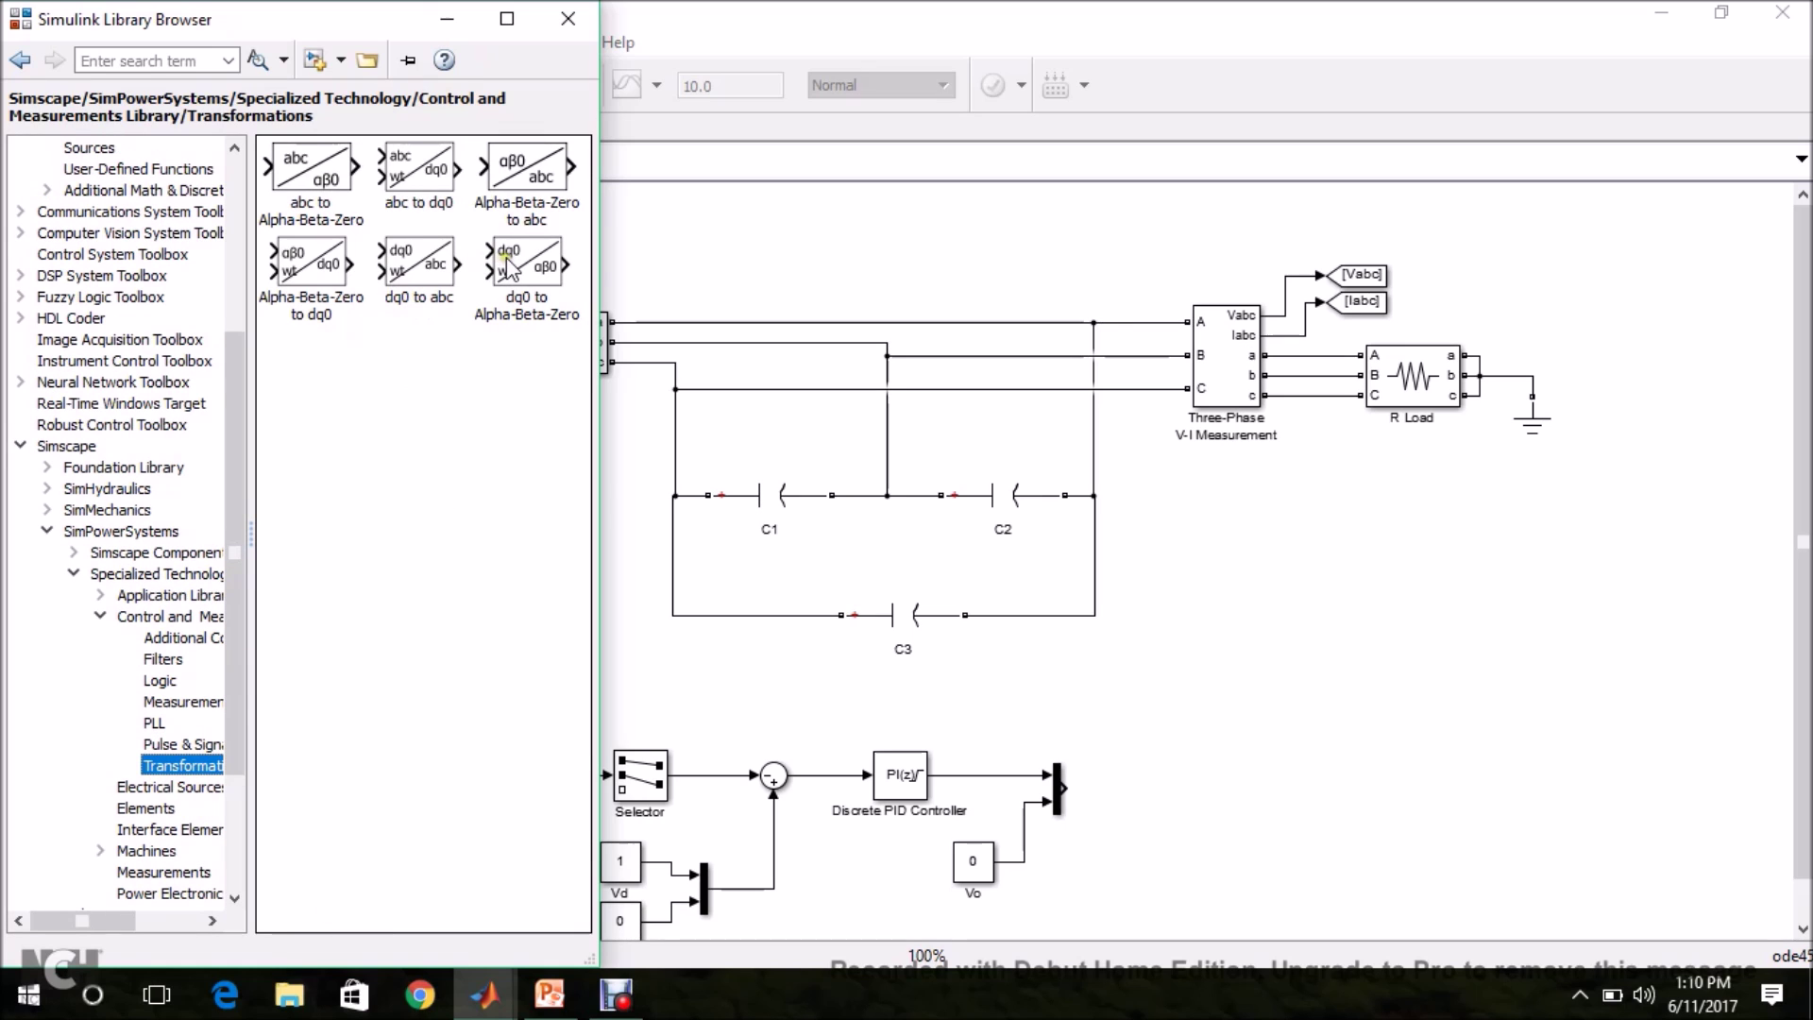
left_click_drag(412, 264, 1169, 800)
left_click(1097, 788)
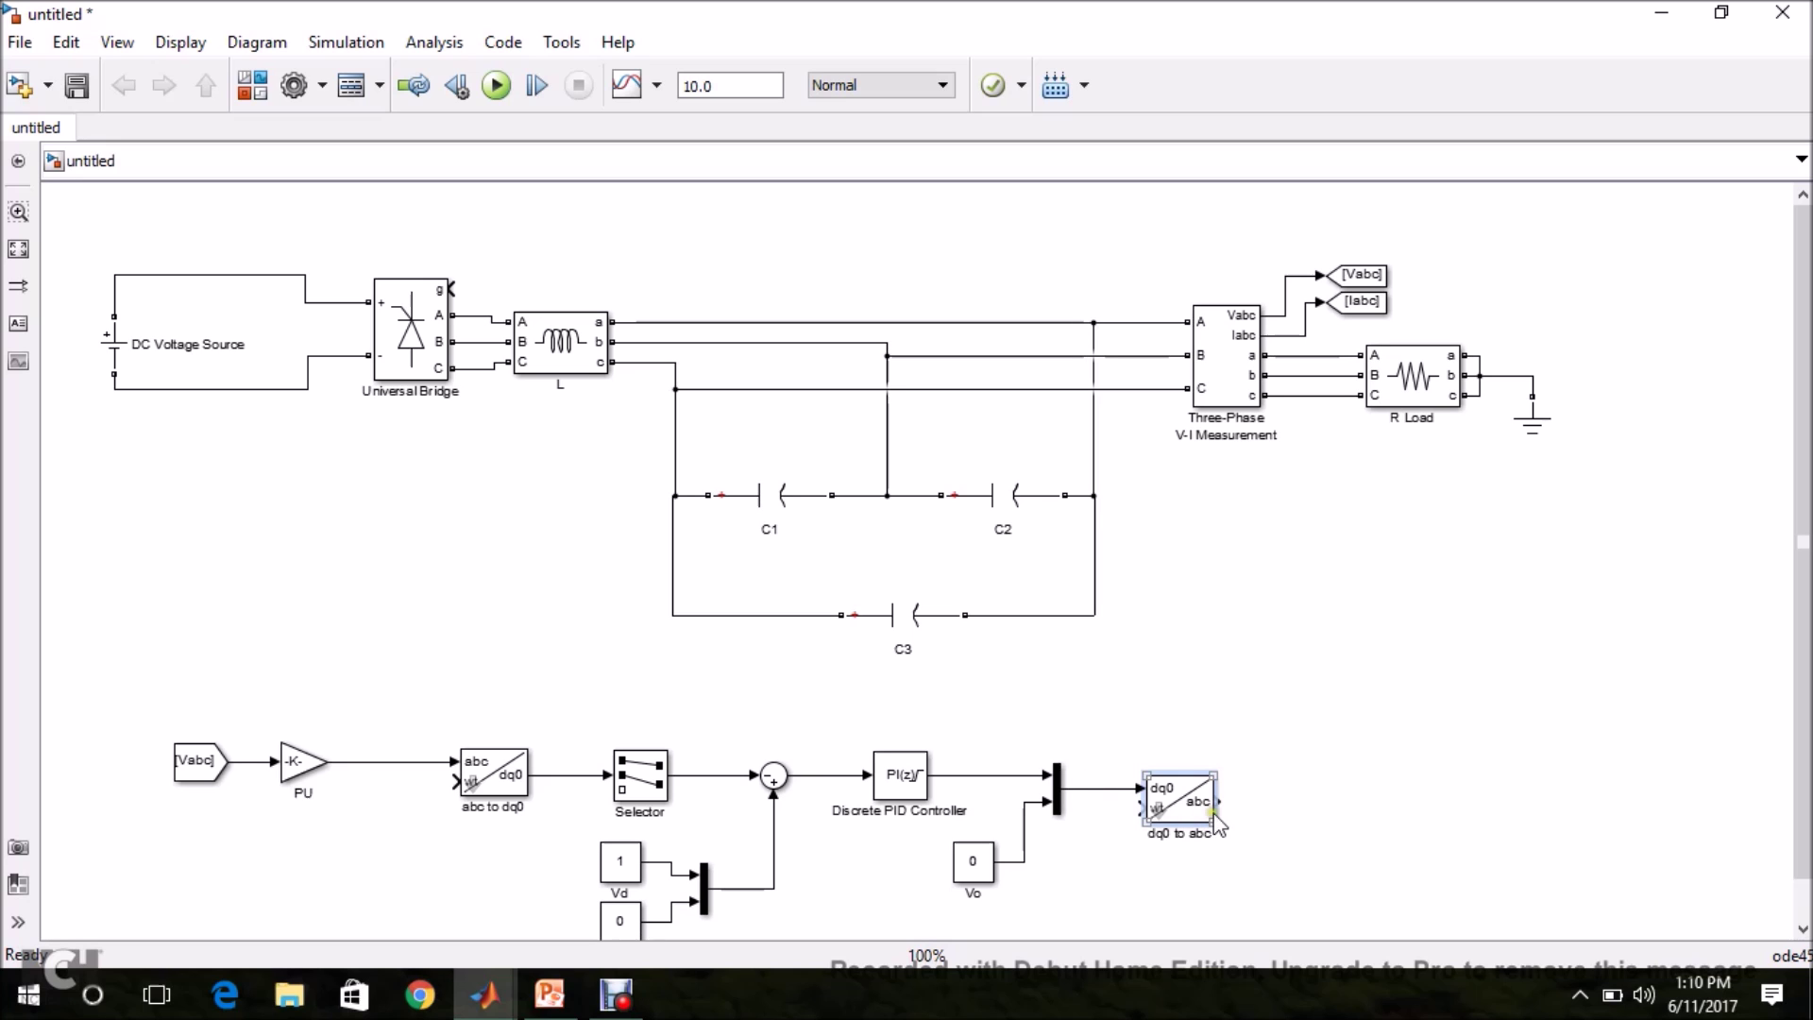
Step: Add a PLL (3ph) block below the abc to dq0 block and branch the PU gain output to its abc input
scroll(1798, 661, "down", 1)
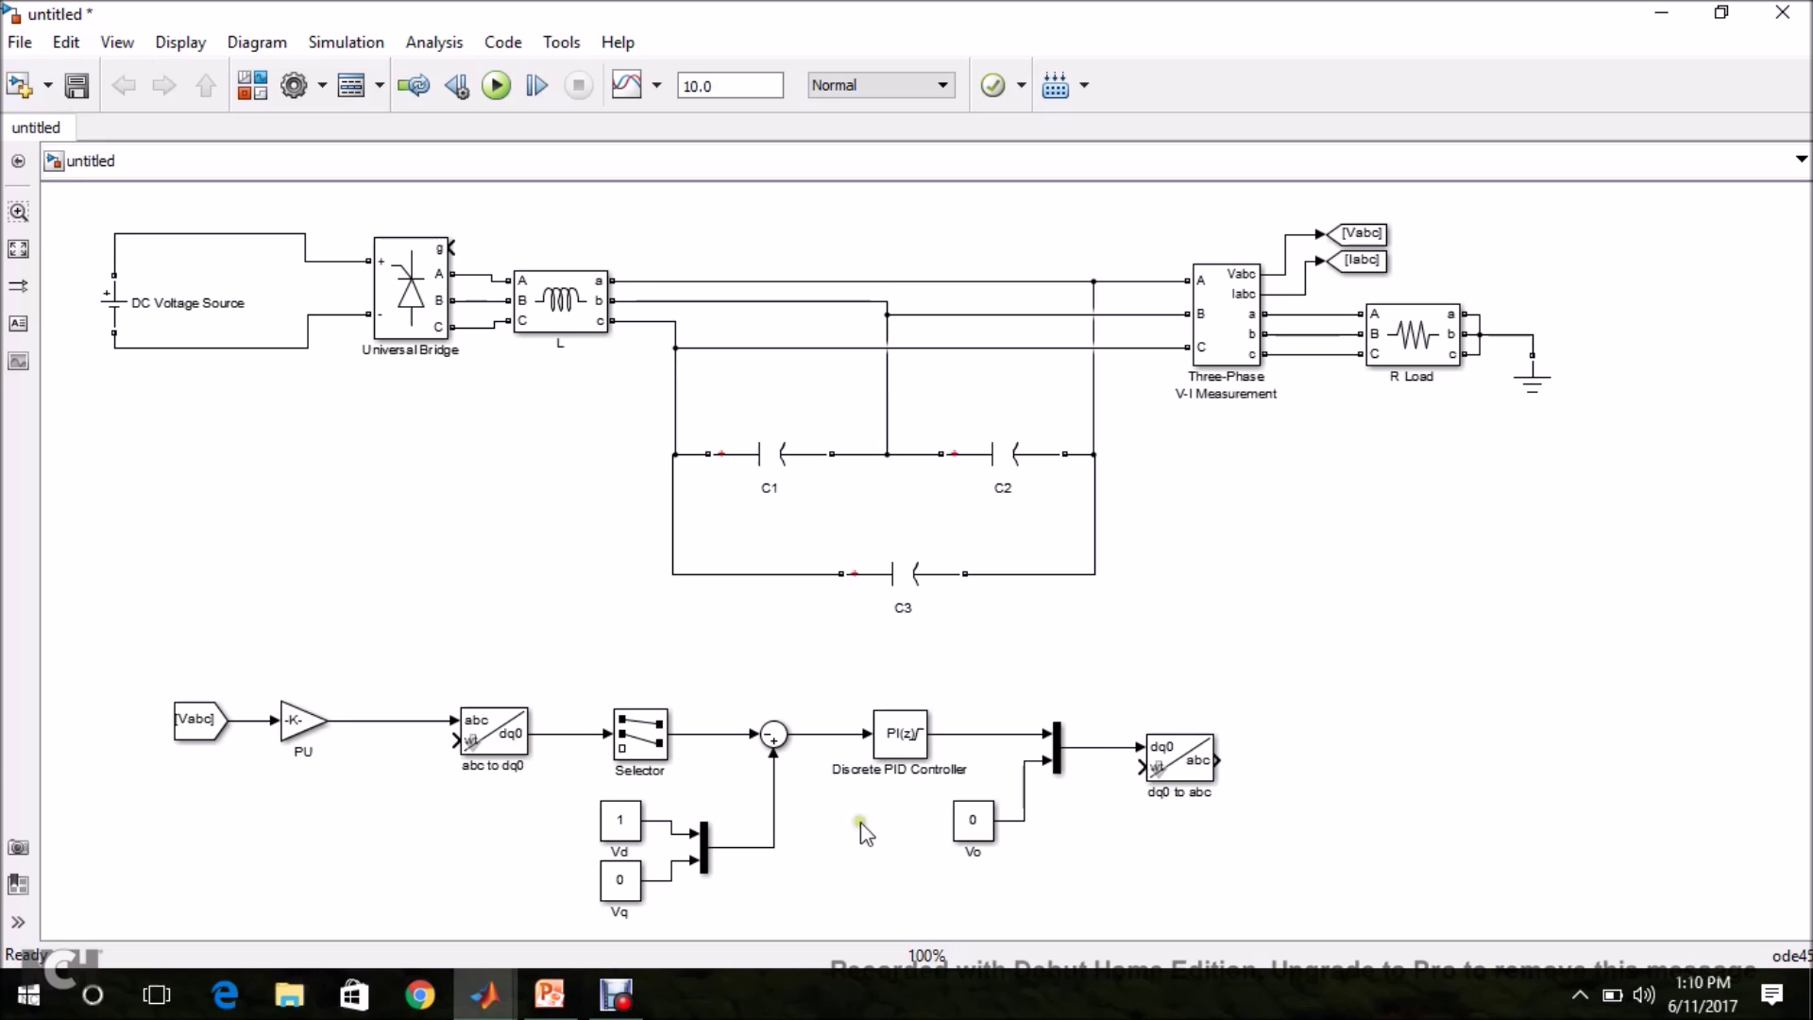
mouse_move(491, 1000)
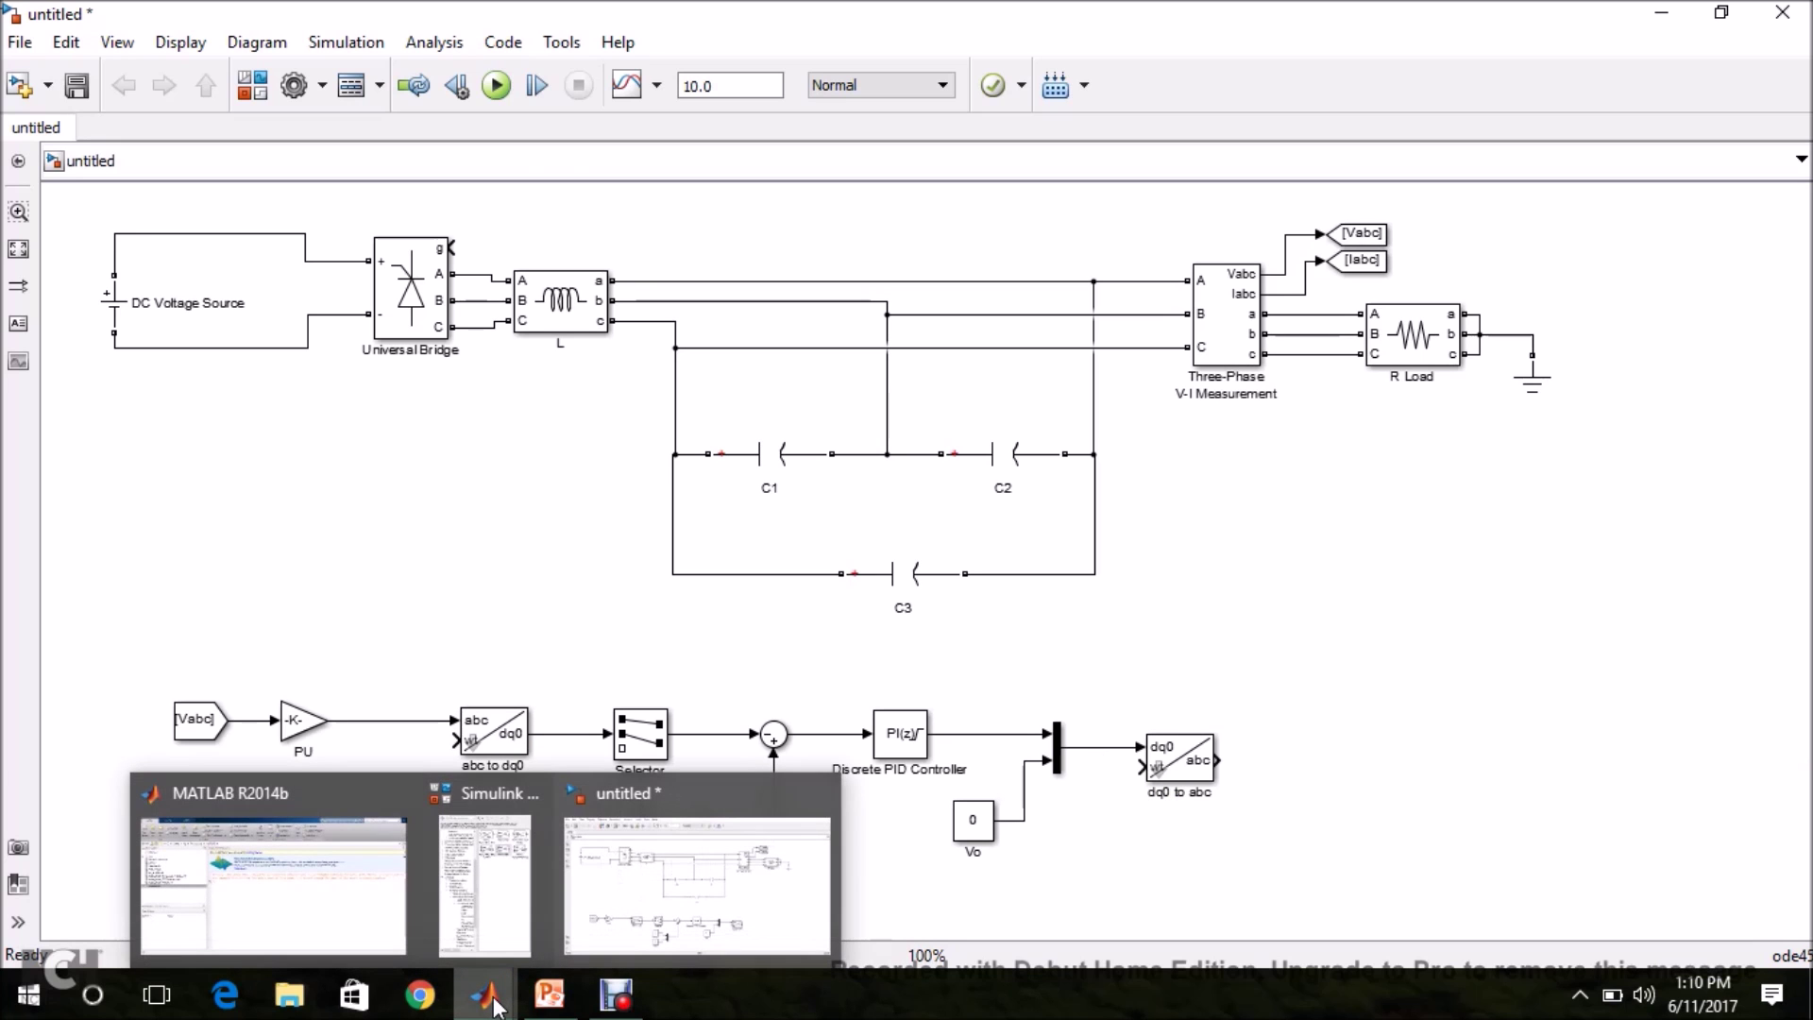
left_click(498, 935)
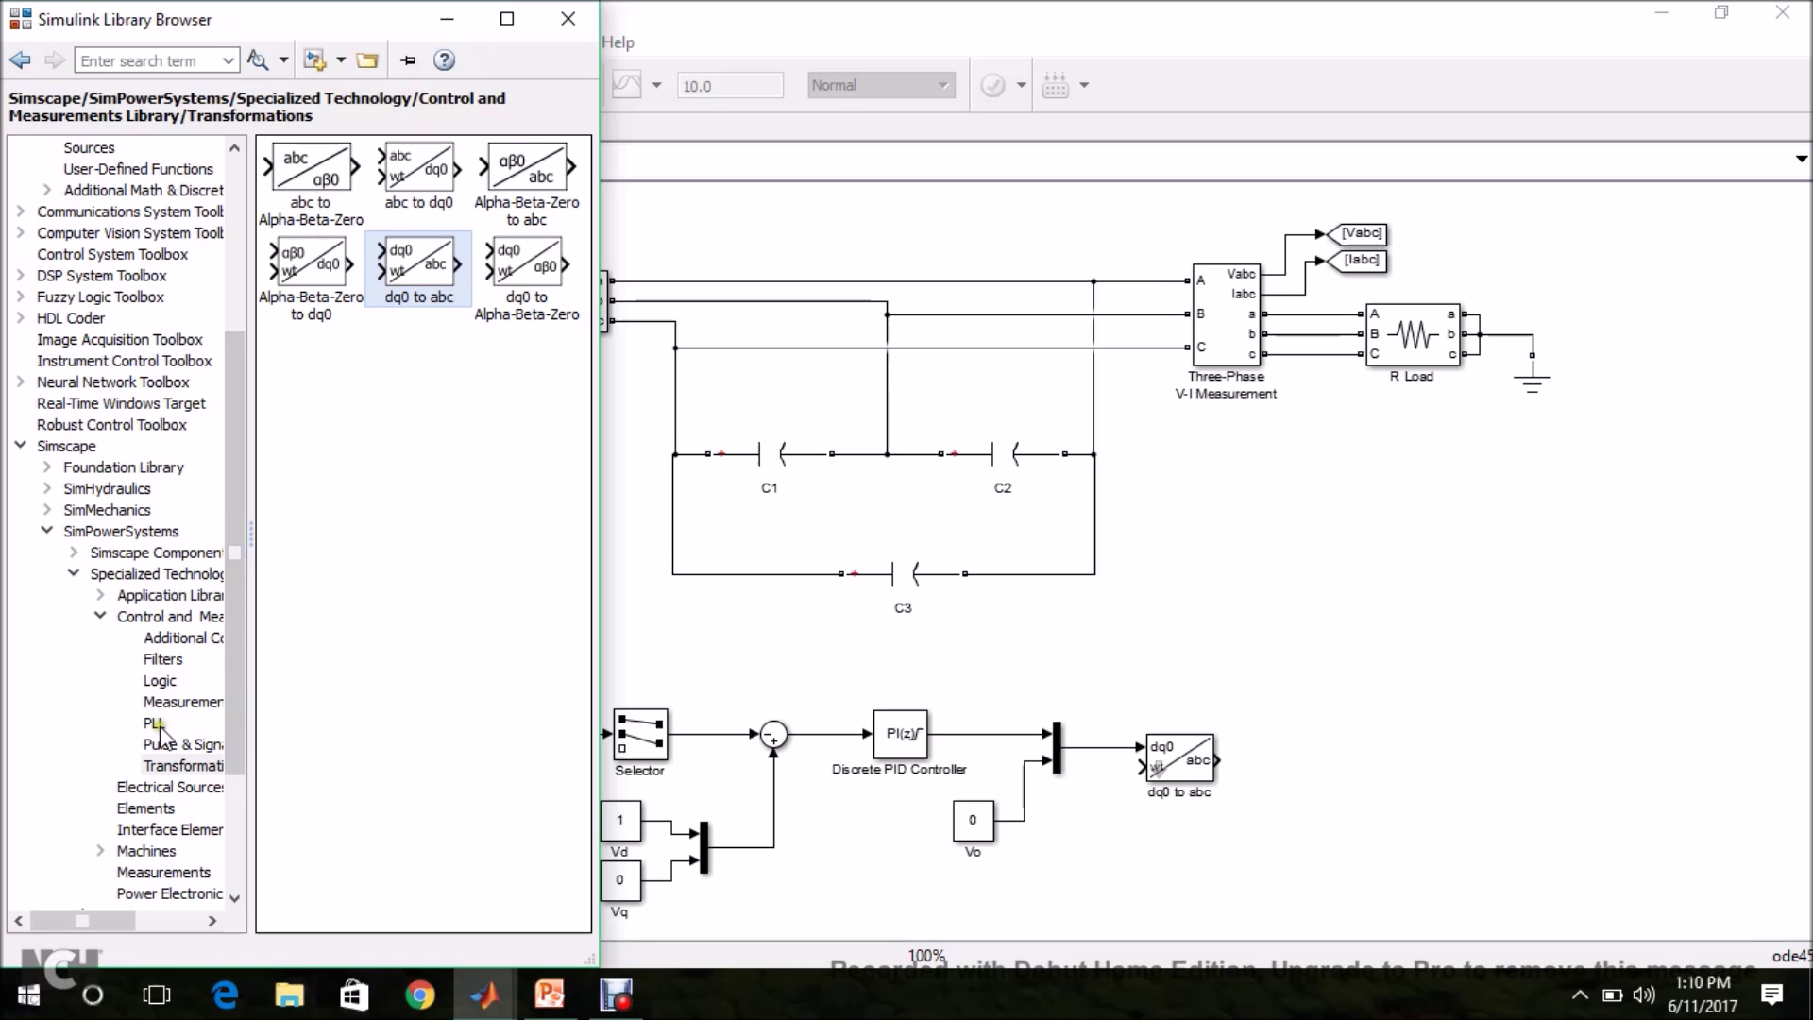
left_click(157, 725)
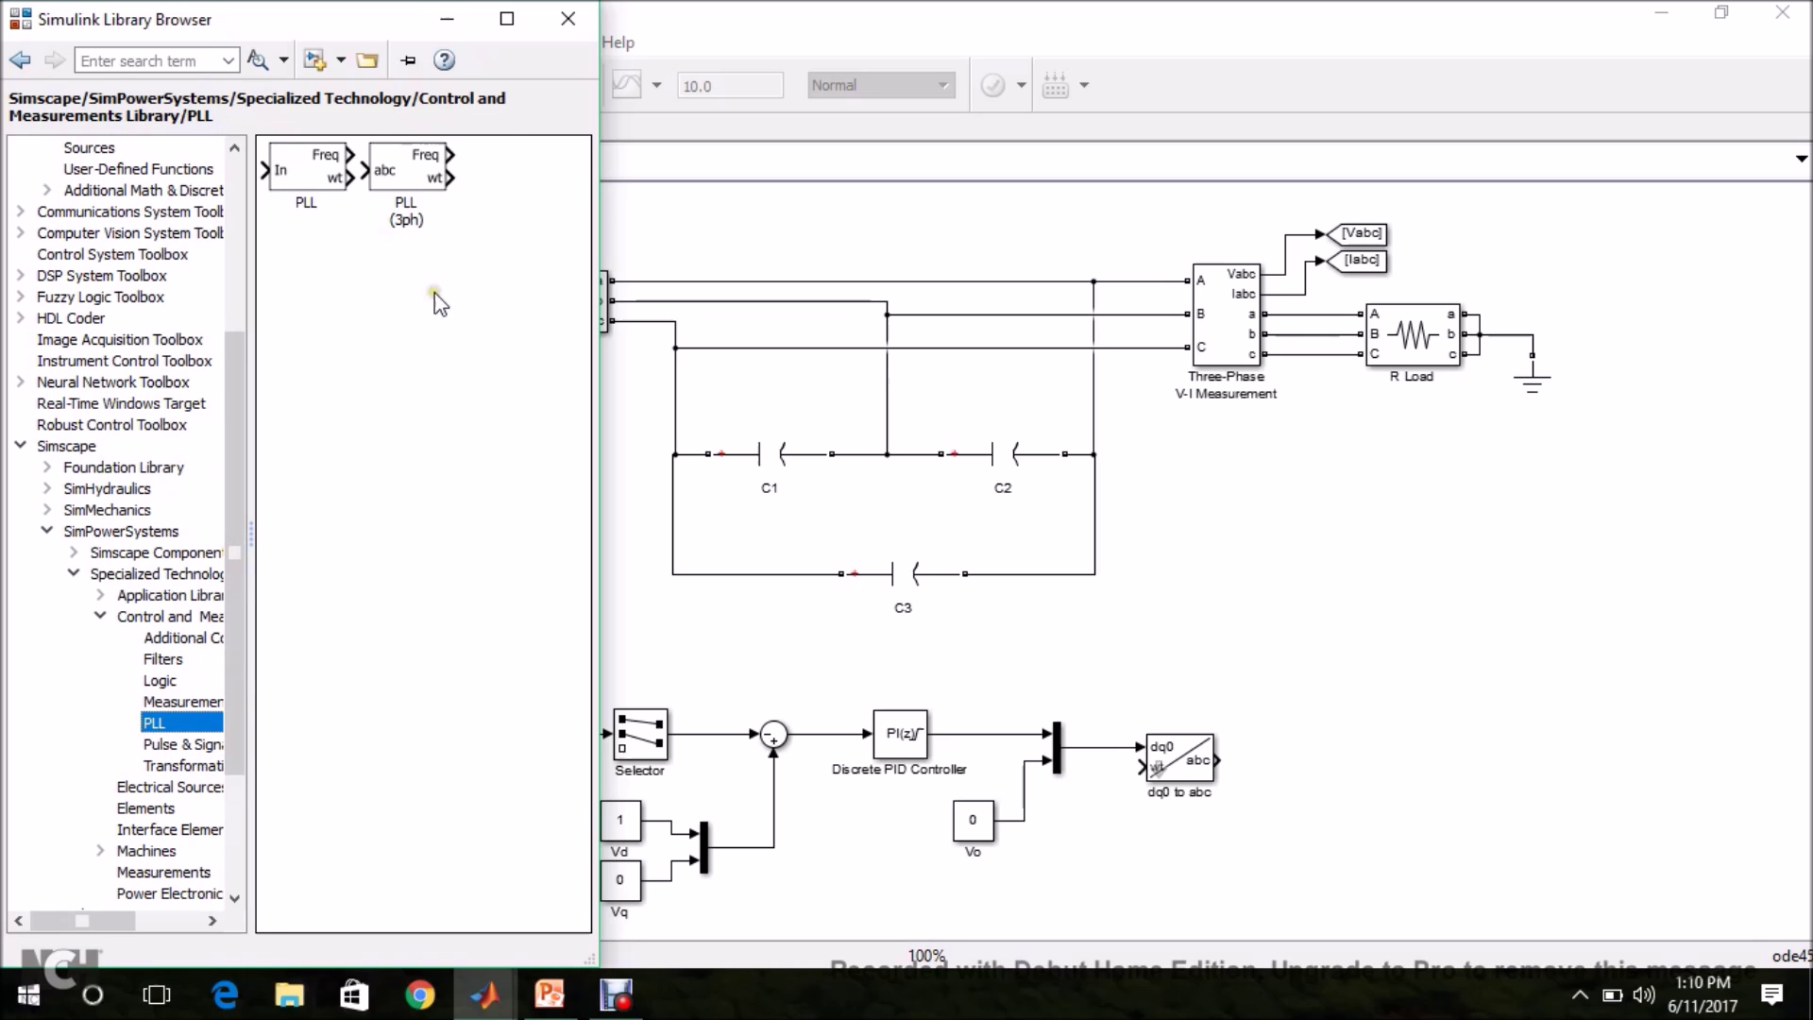
left_click(407, 181)
mouse_move(421, 177)
left_mouse_down()
mouse_move(557, 345)
mouse_move(973, 722)
mouse_move(1324, 829)
mouse_move(417, 829)
mouse_move(364, 819)
mouse_move(345, 725)
left_mouse_up()
left_click(409, 815)
left_click_drag(412, 827, 392, 827)
left_click(395, 826)
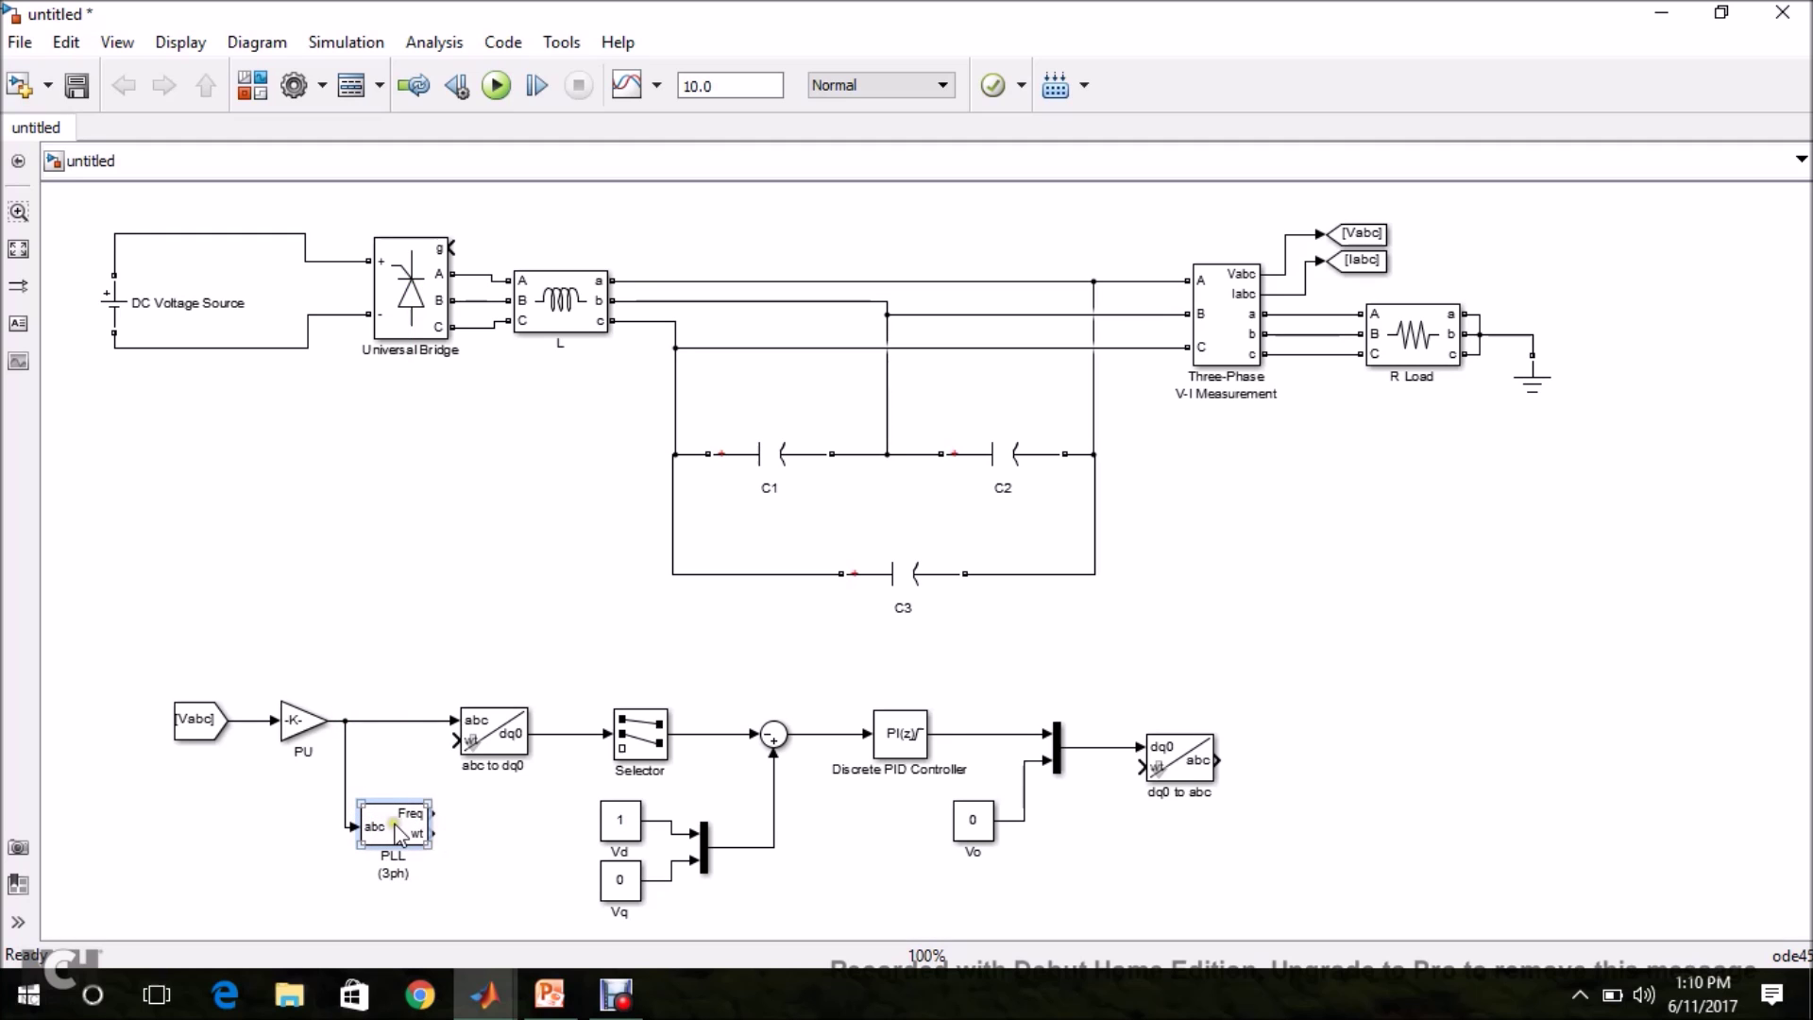
Step: Set the PLL's minimum frequency to 50 Hz, edit the frequency in its initial inputs, and accept the settings
double_click(395, 827)
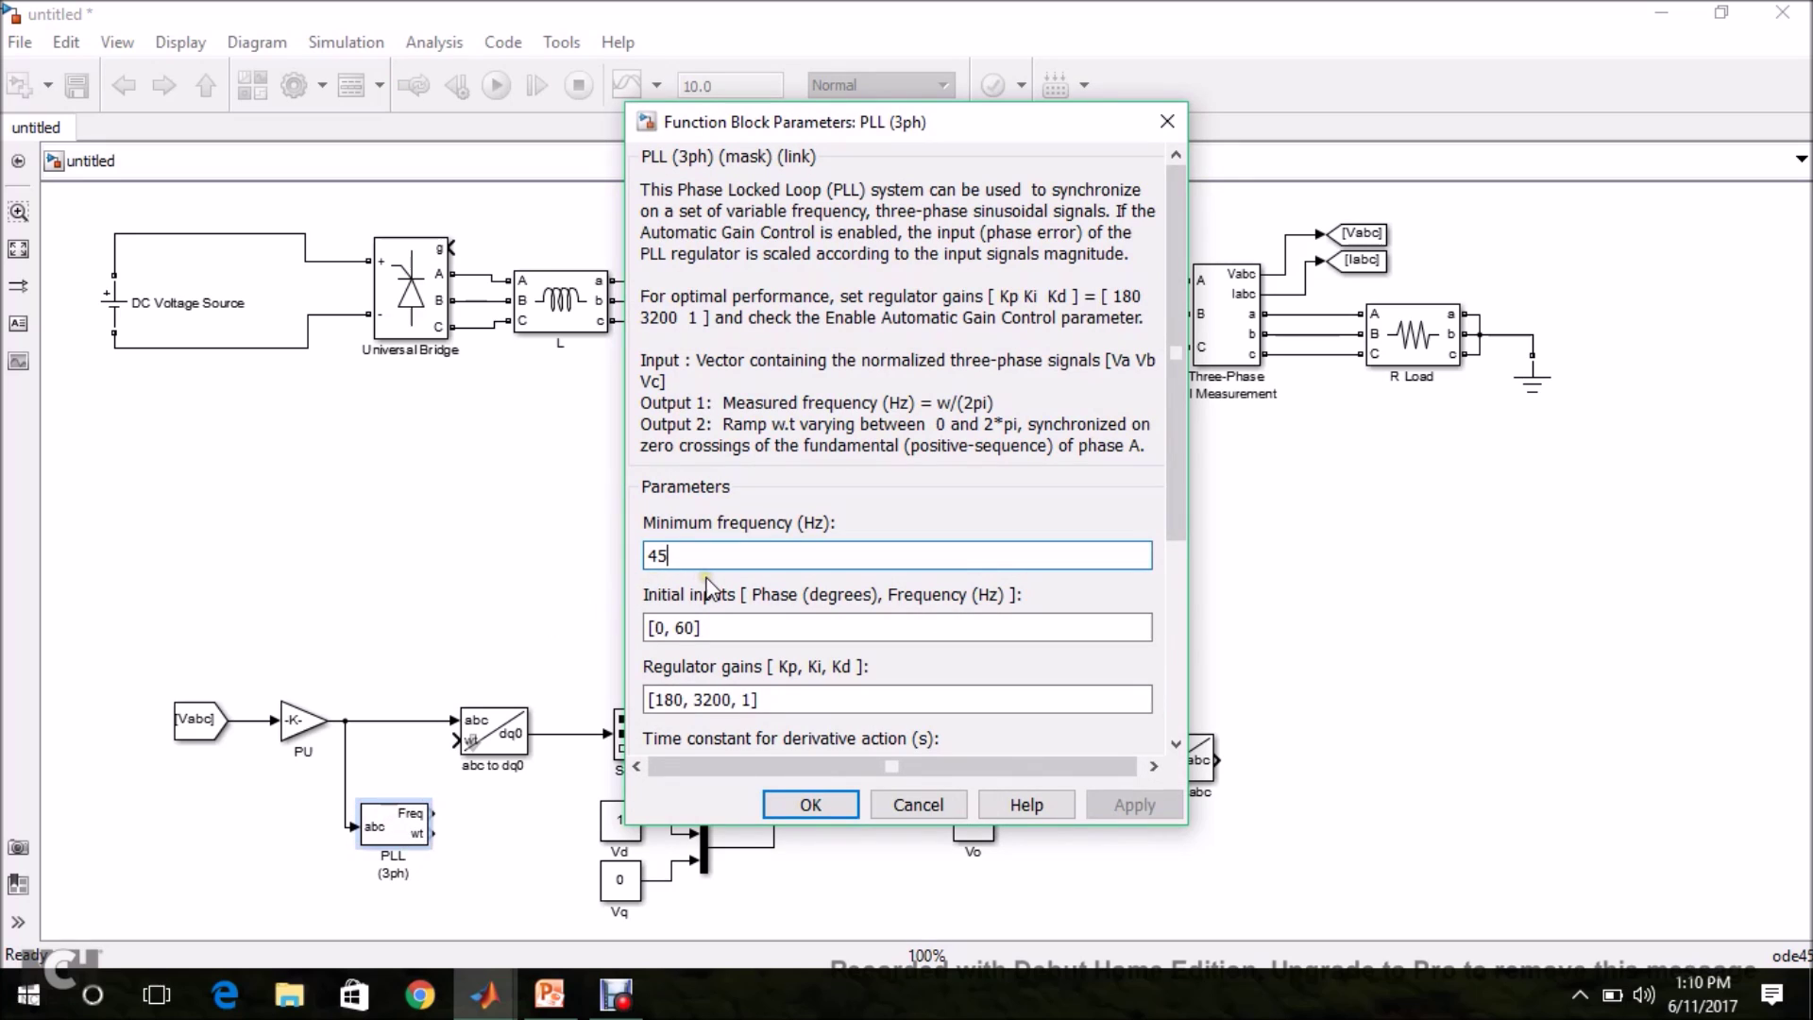
key("BackSpace")
key("BackSpace")
type("5")
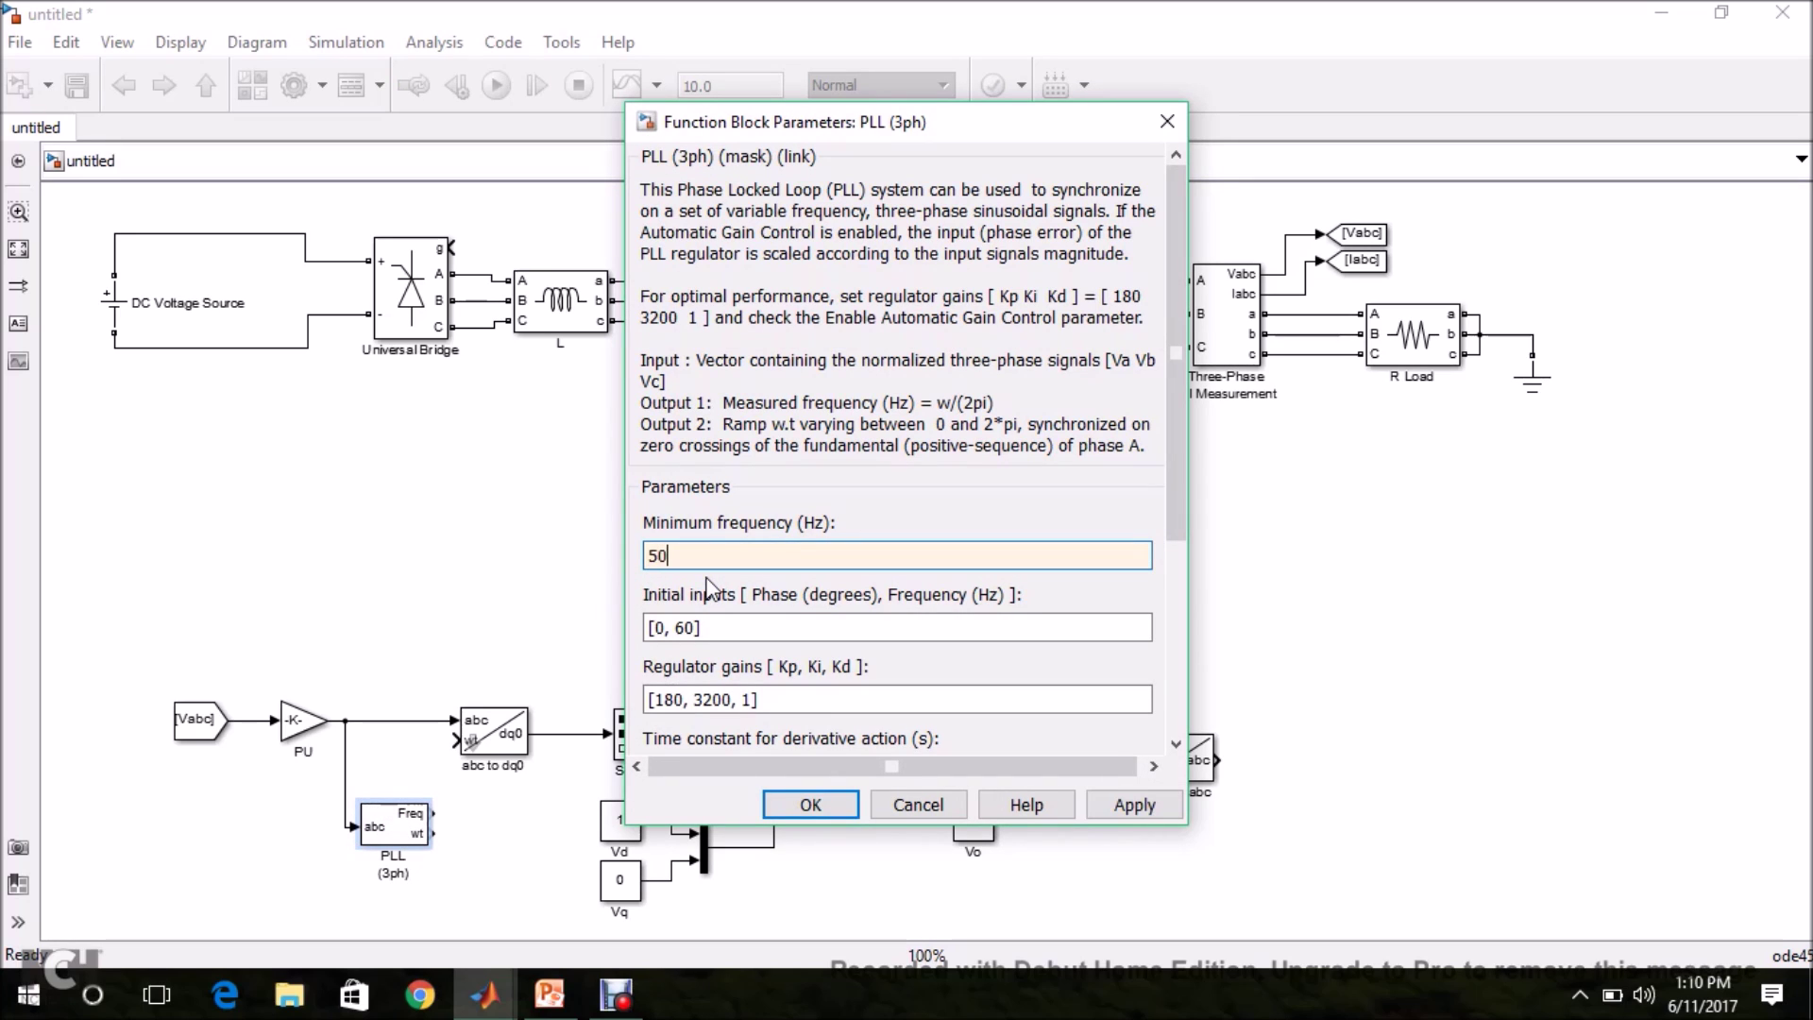
triple_click(684, 626)
left_click(681, 626)
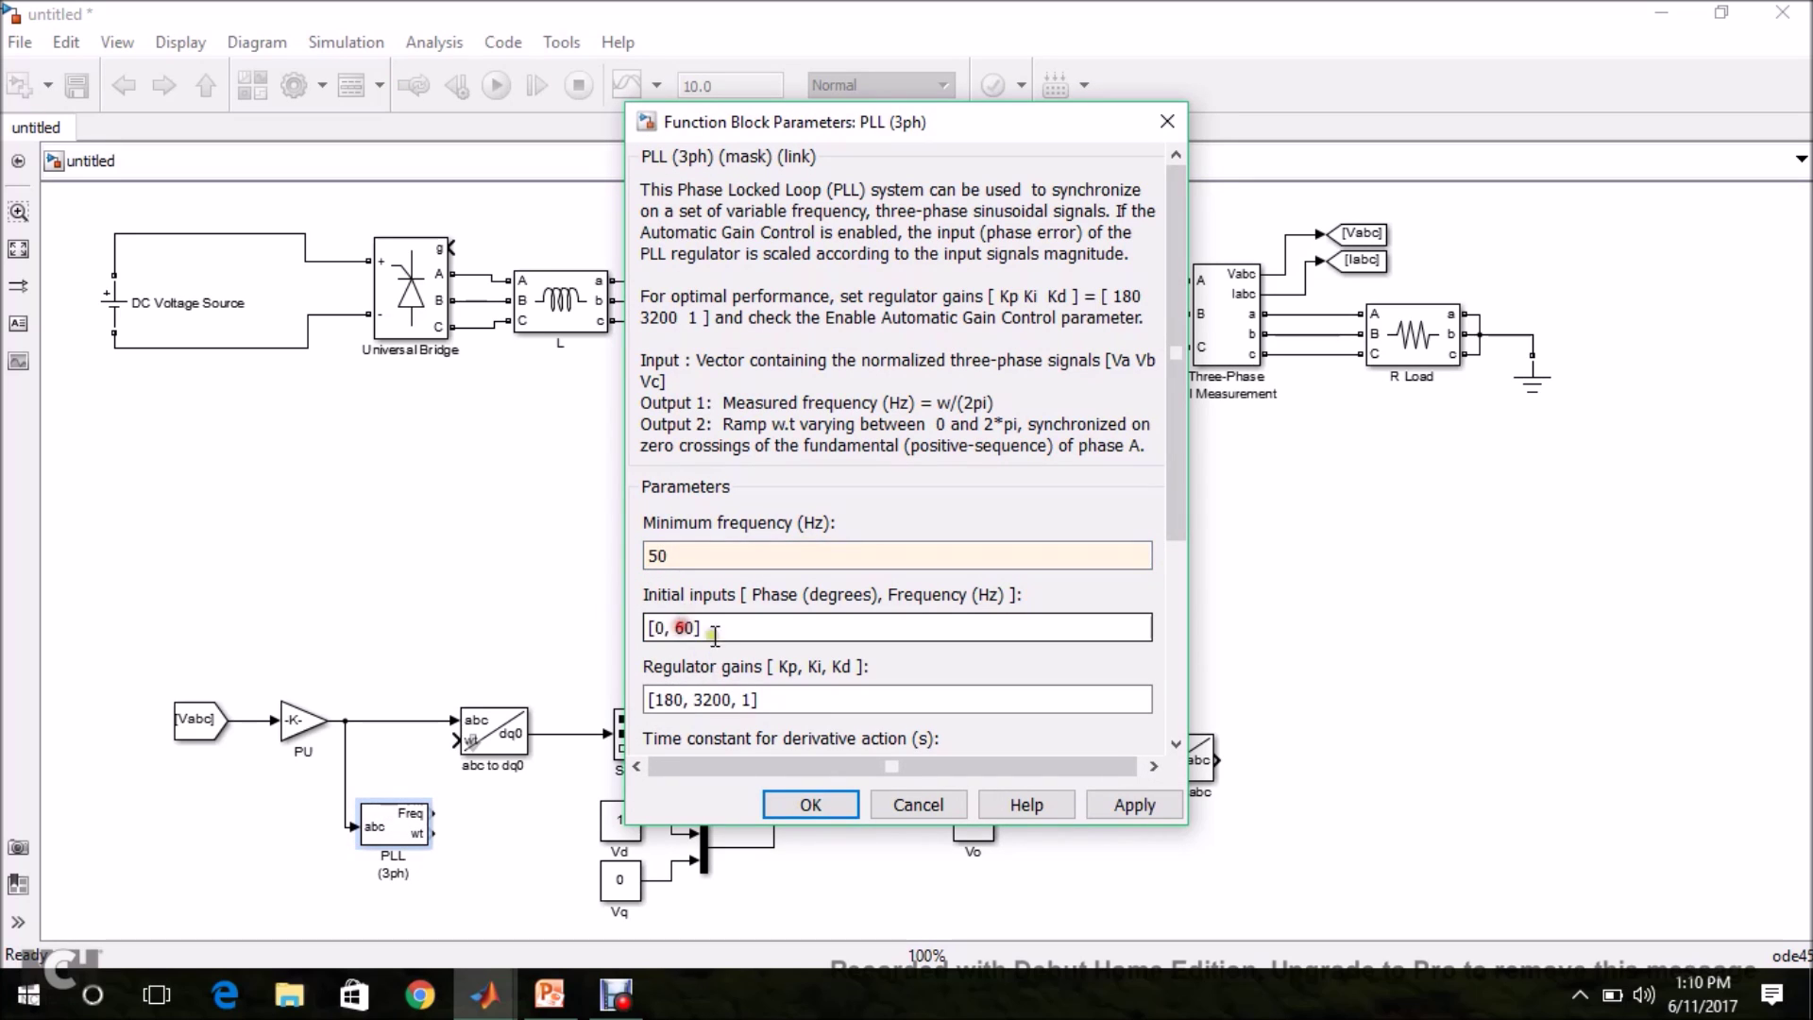
key("BackSpace")
left_click(810, 804)
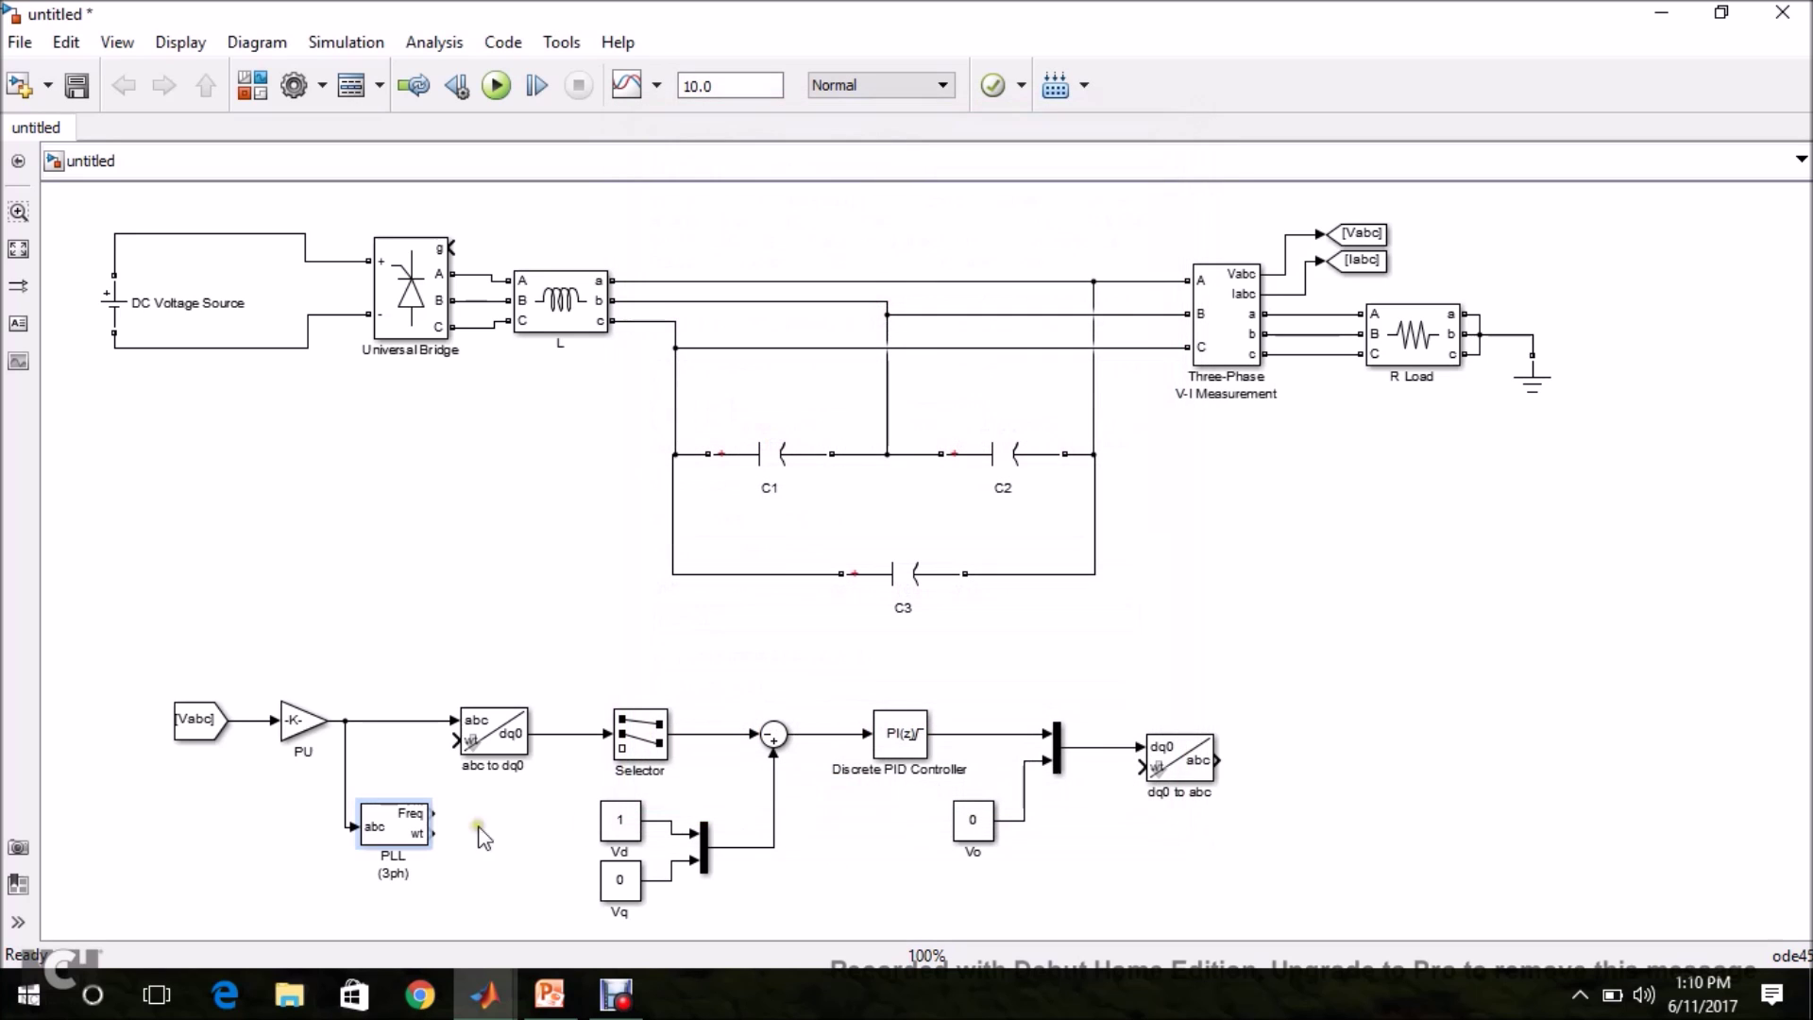
Step: Connect the PLL's wt output to the wt inputs of both transformation blocks, routing the long line below the Vq constant
left_click_drag(430, 834, 464, 741)
left_click_drag(1144, 772, 434, 835)
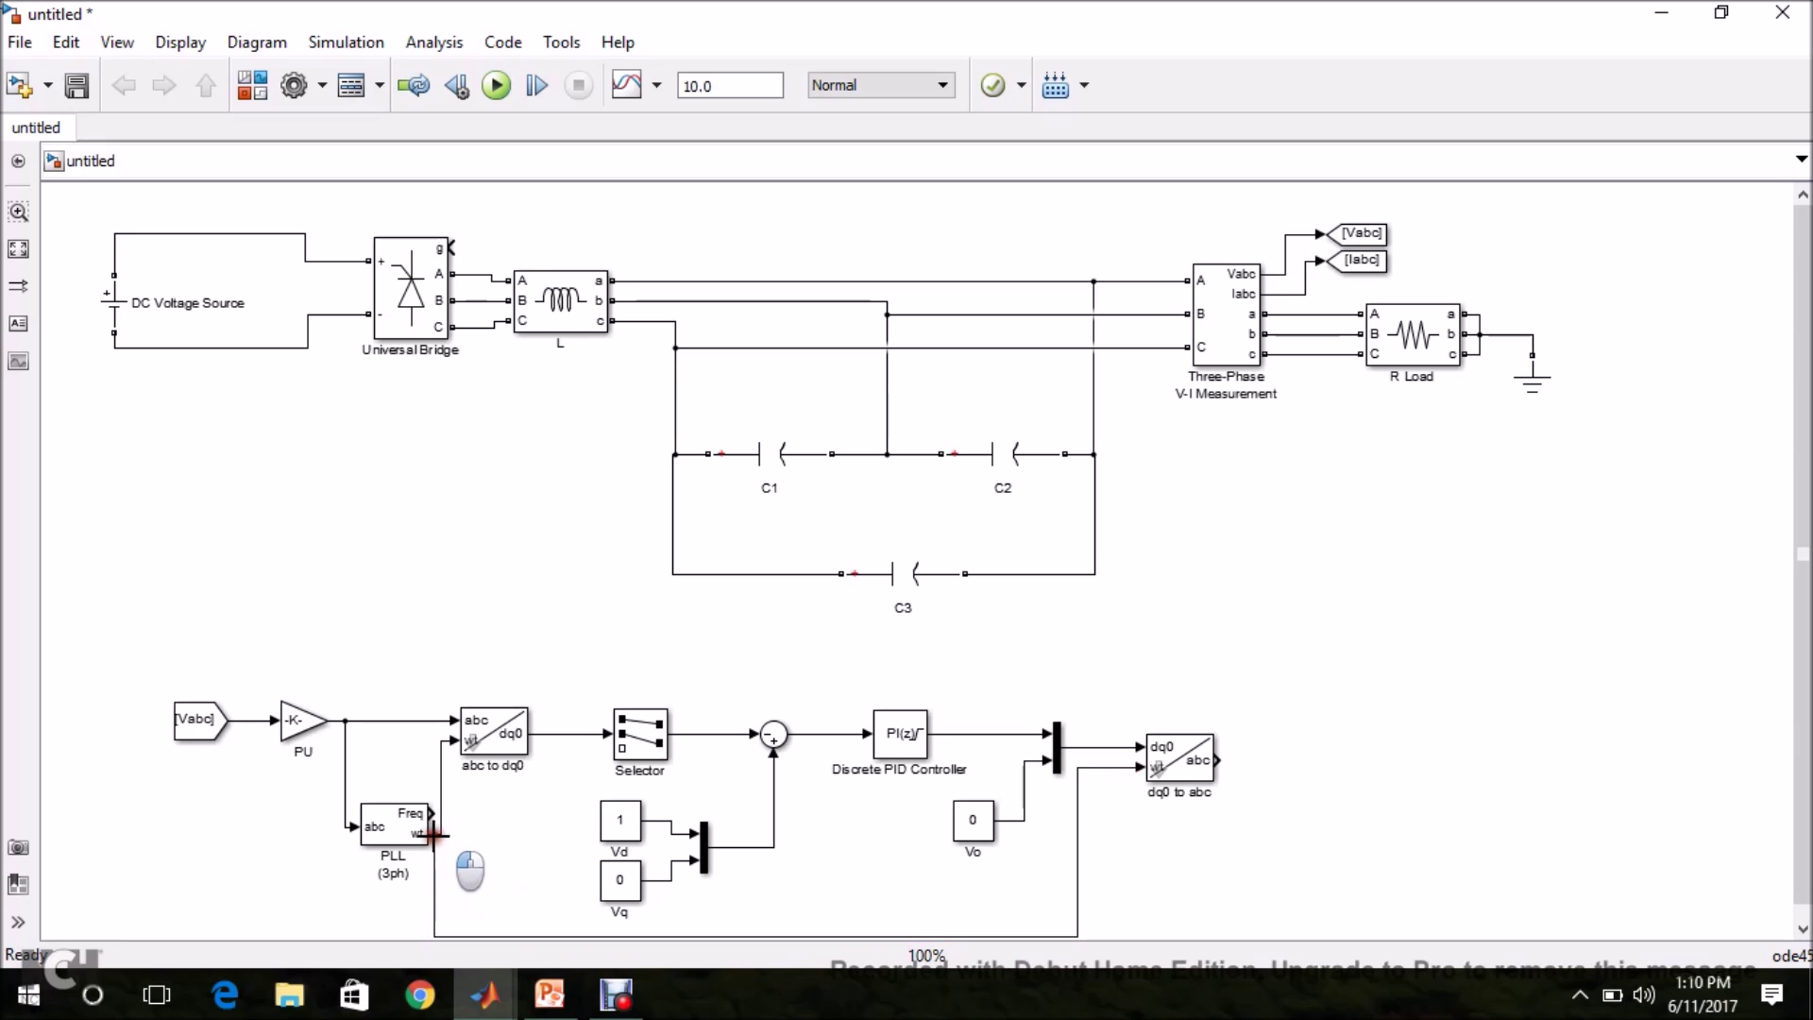
left_click(772, 935)
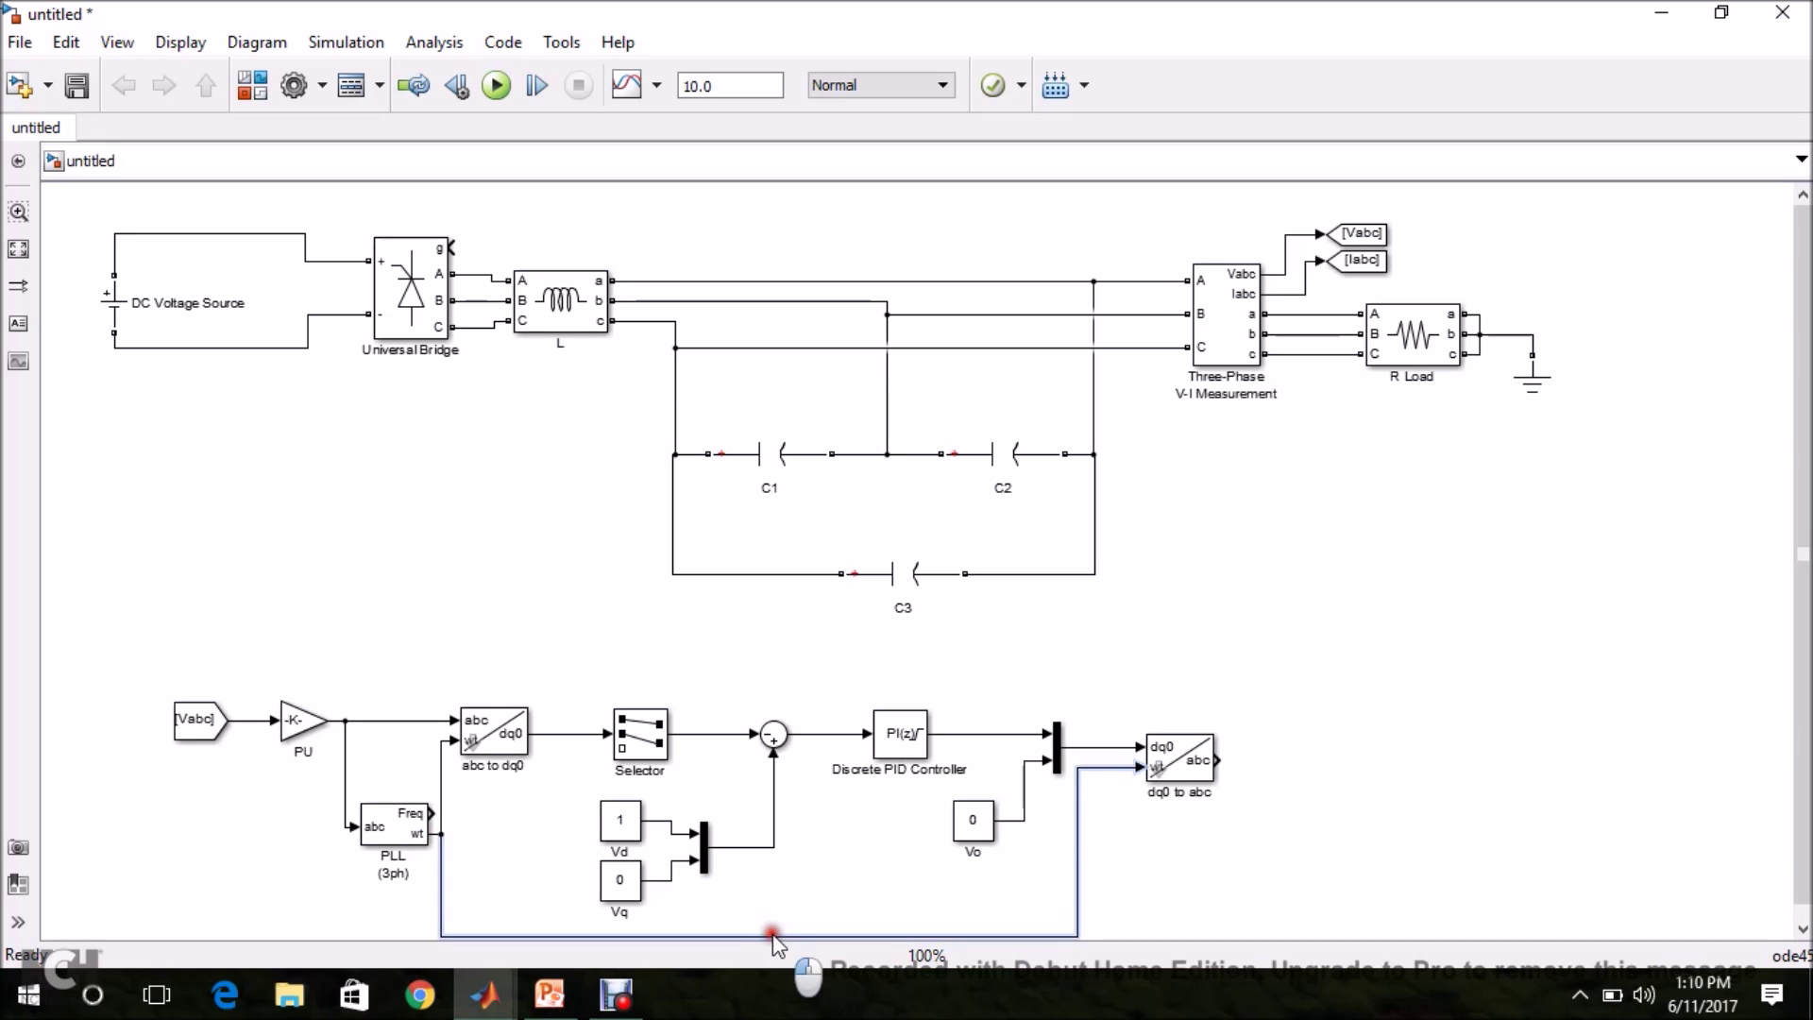
left_click_drag(772, 936, 769, 926)
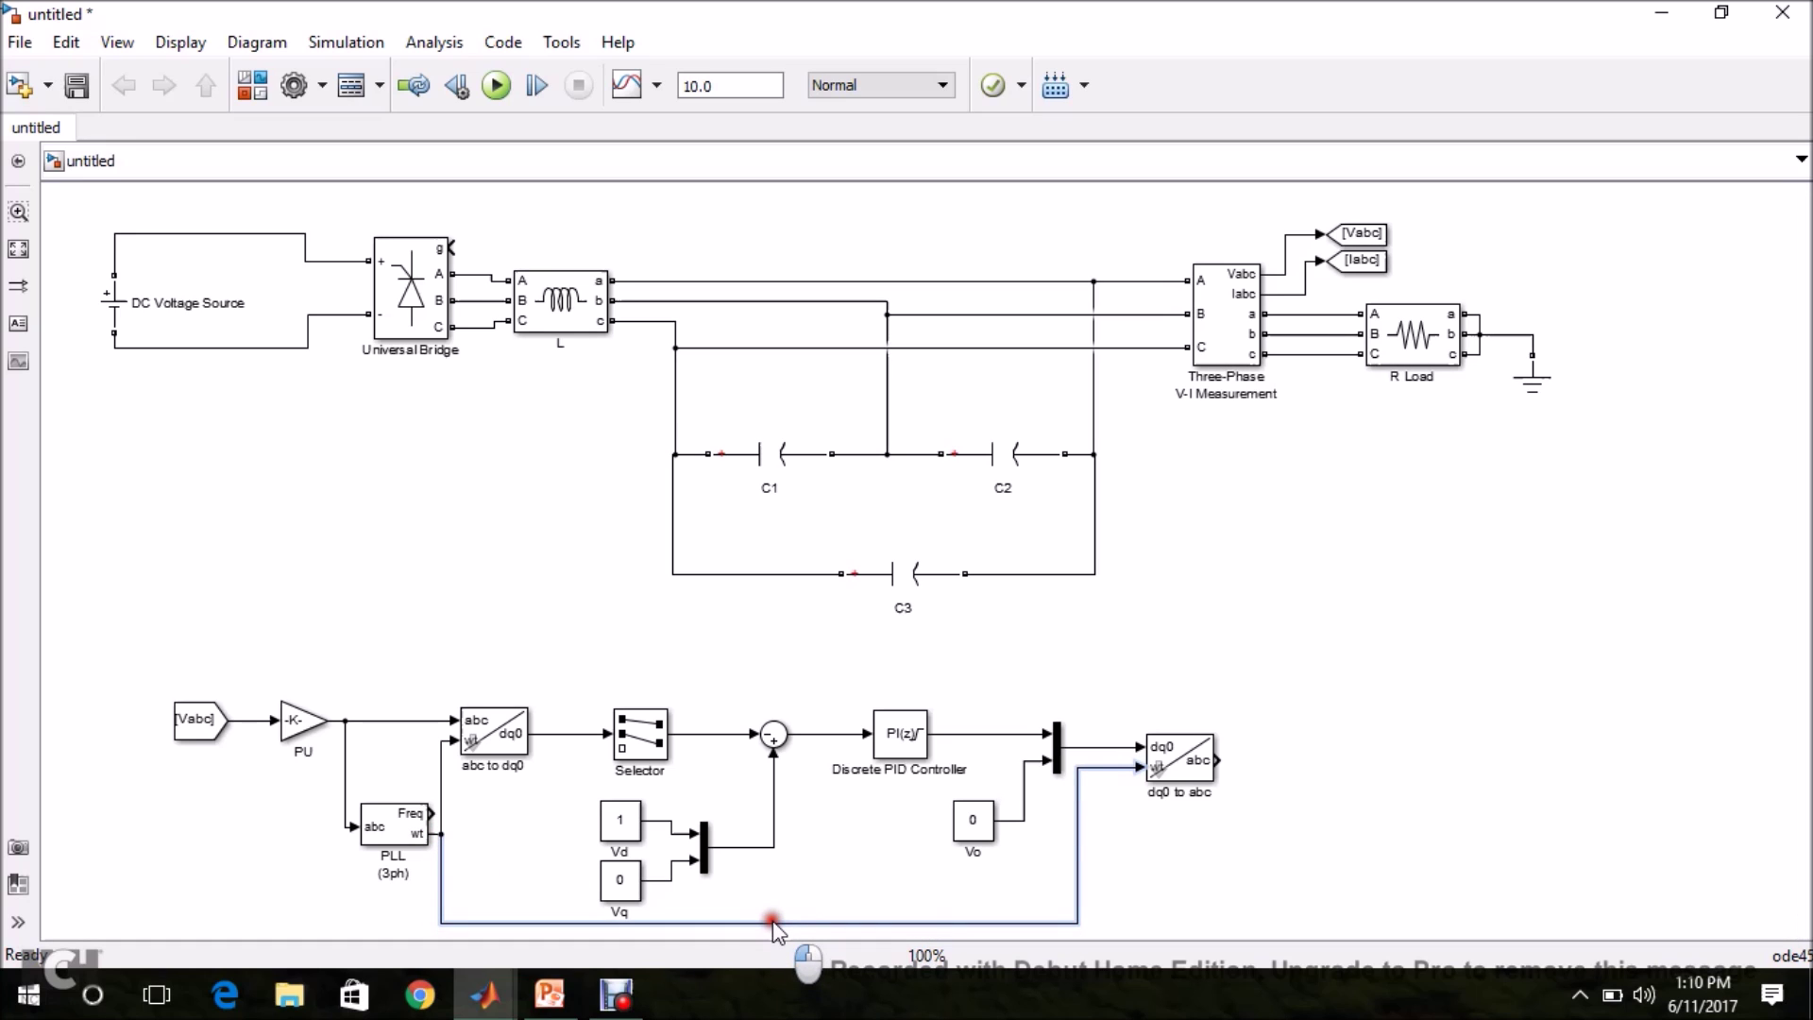
left_click(1168, 890)
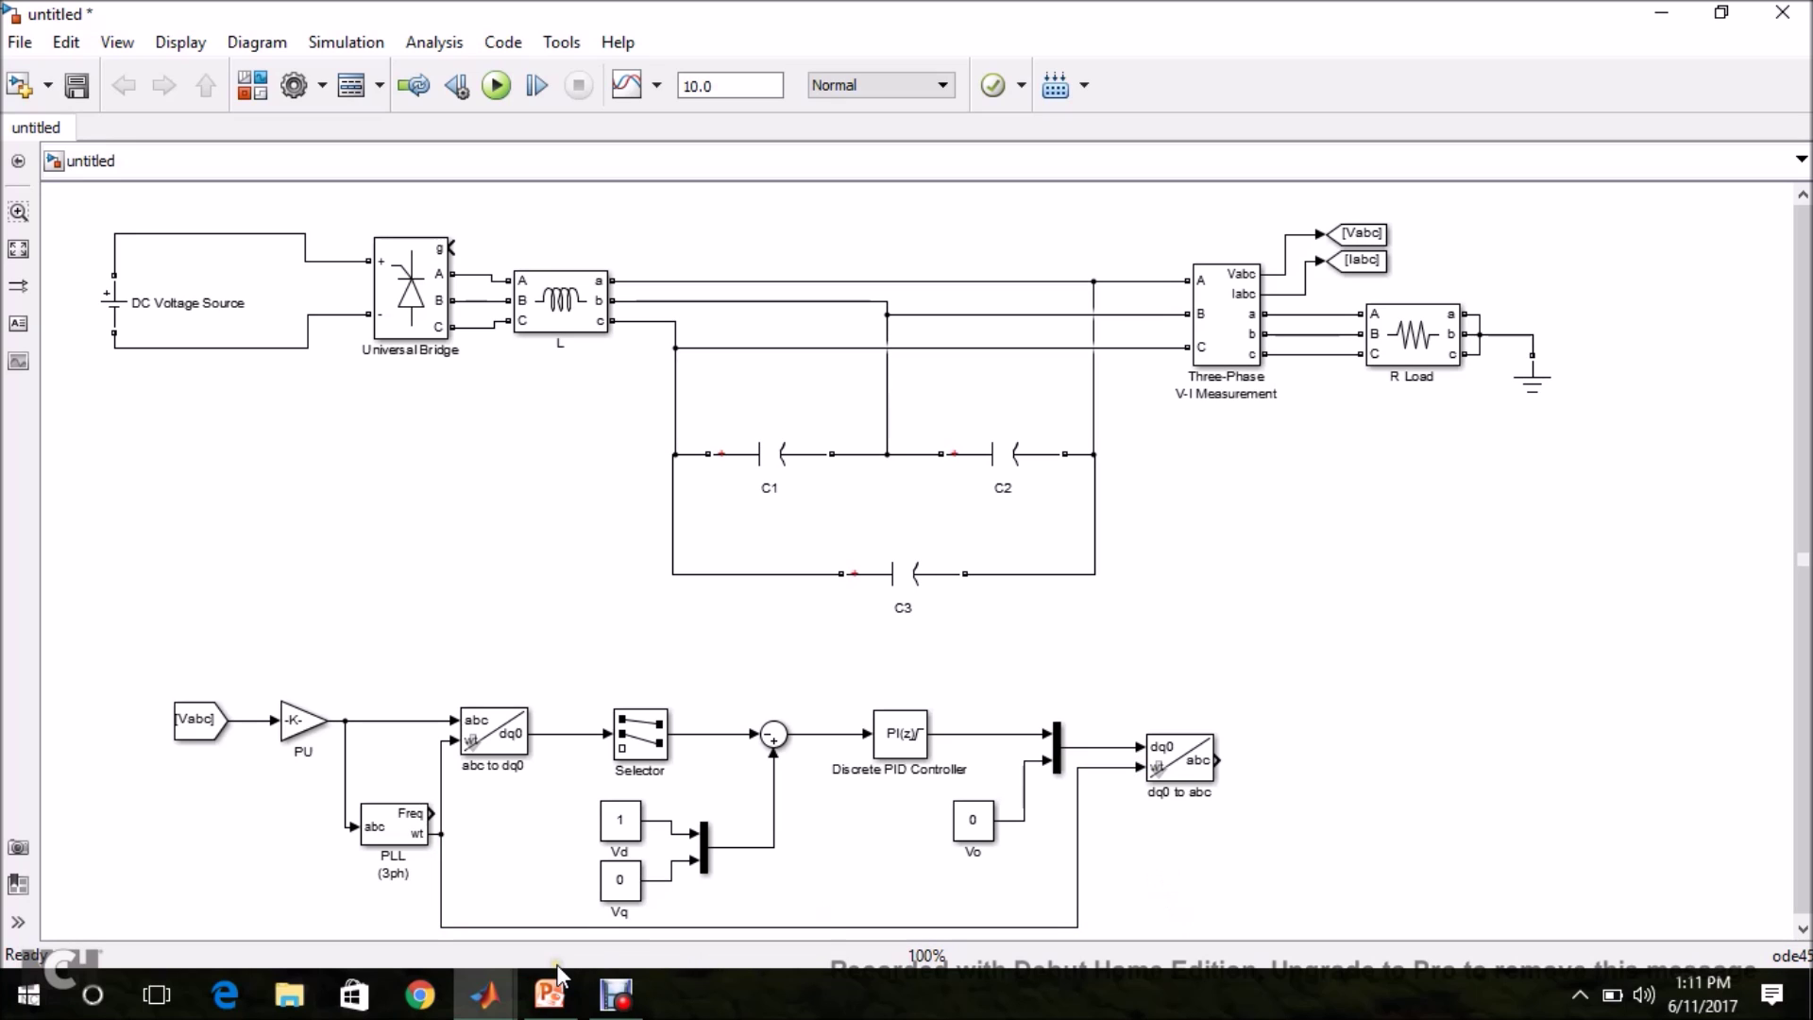
Step: Add a PWM Generator (2-Level) block after the dq0 to abc block and connect the abc output to its Uref input
left_click(1197, 765)
left_click(490, 1002)
left_click(472, 935)
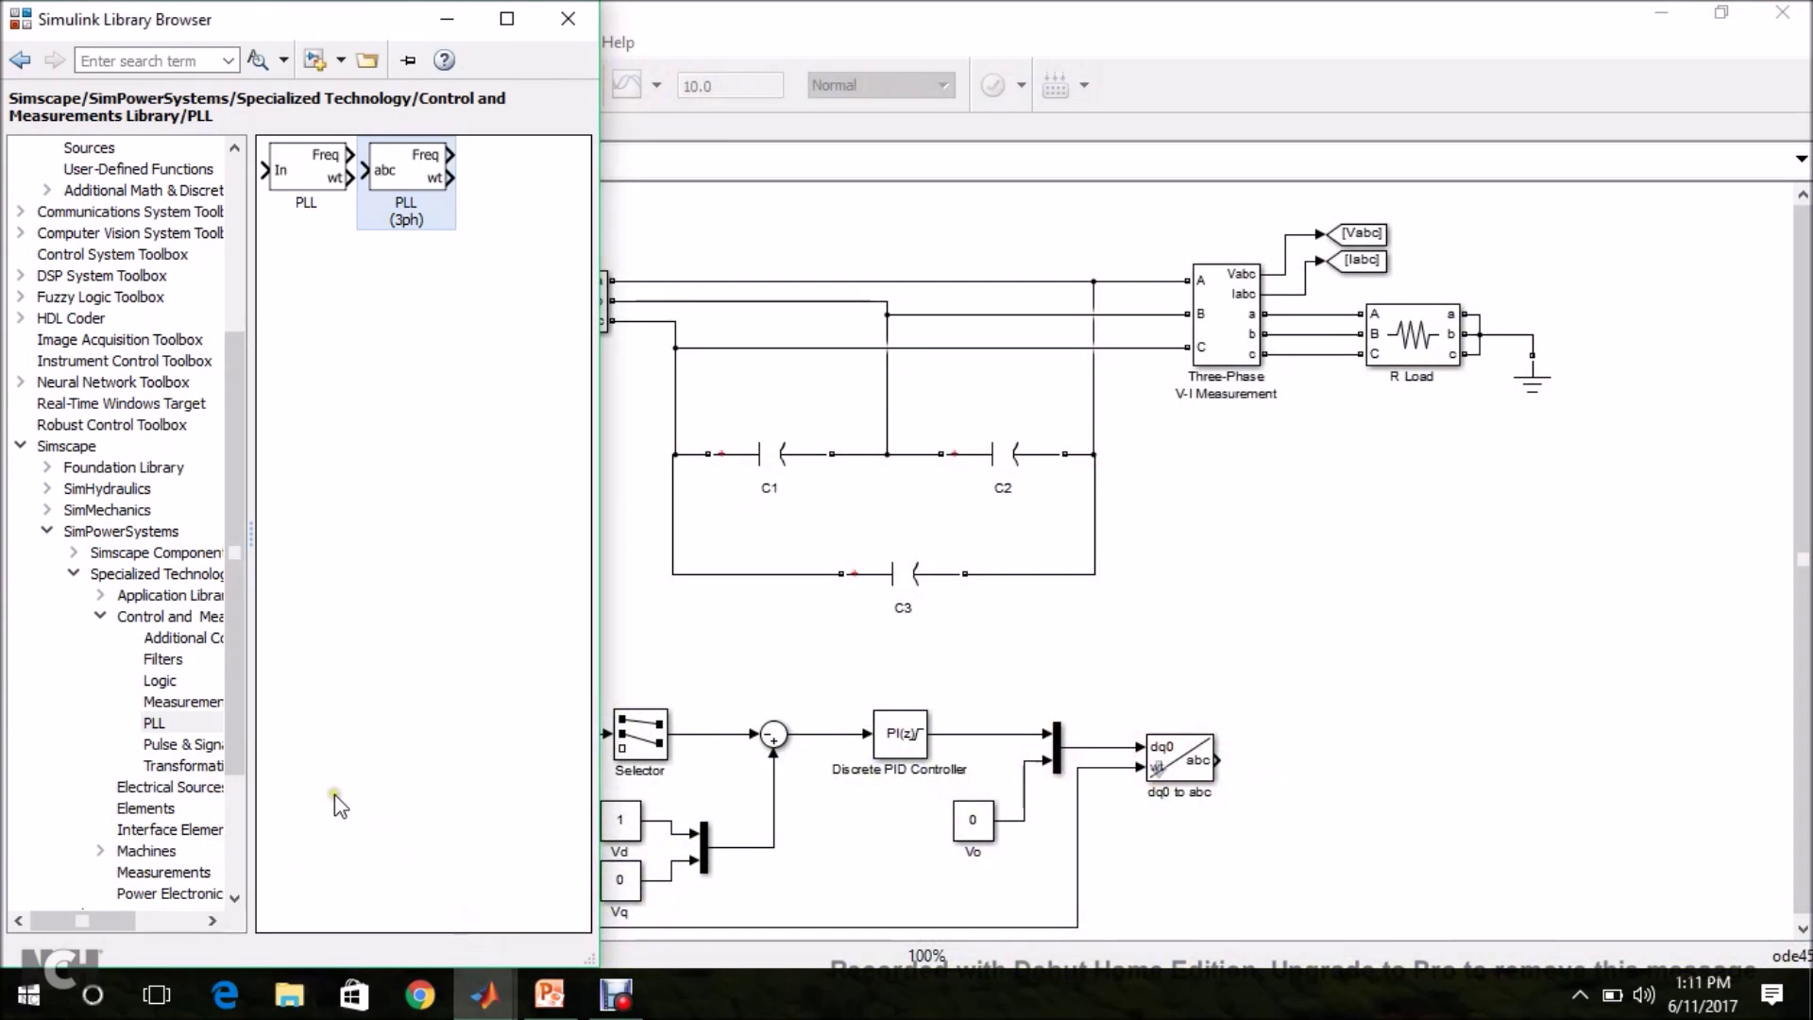
left_click(182, 744)
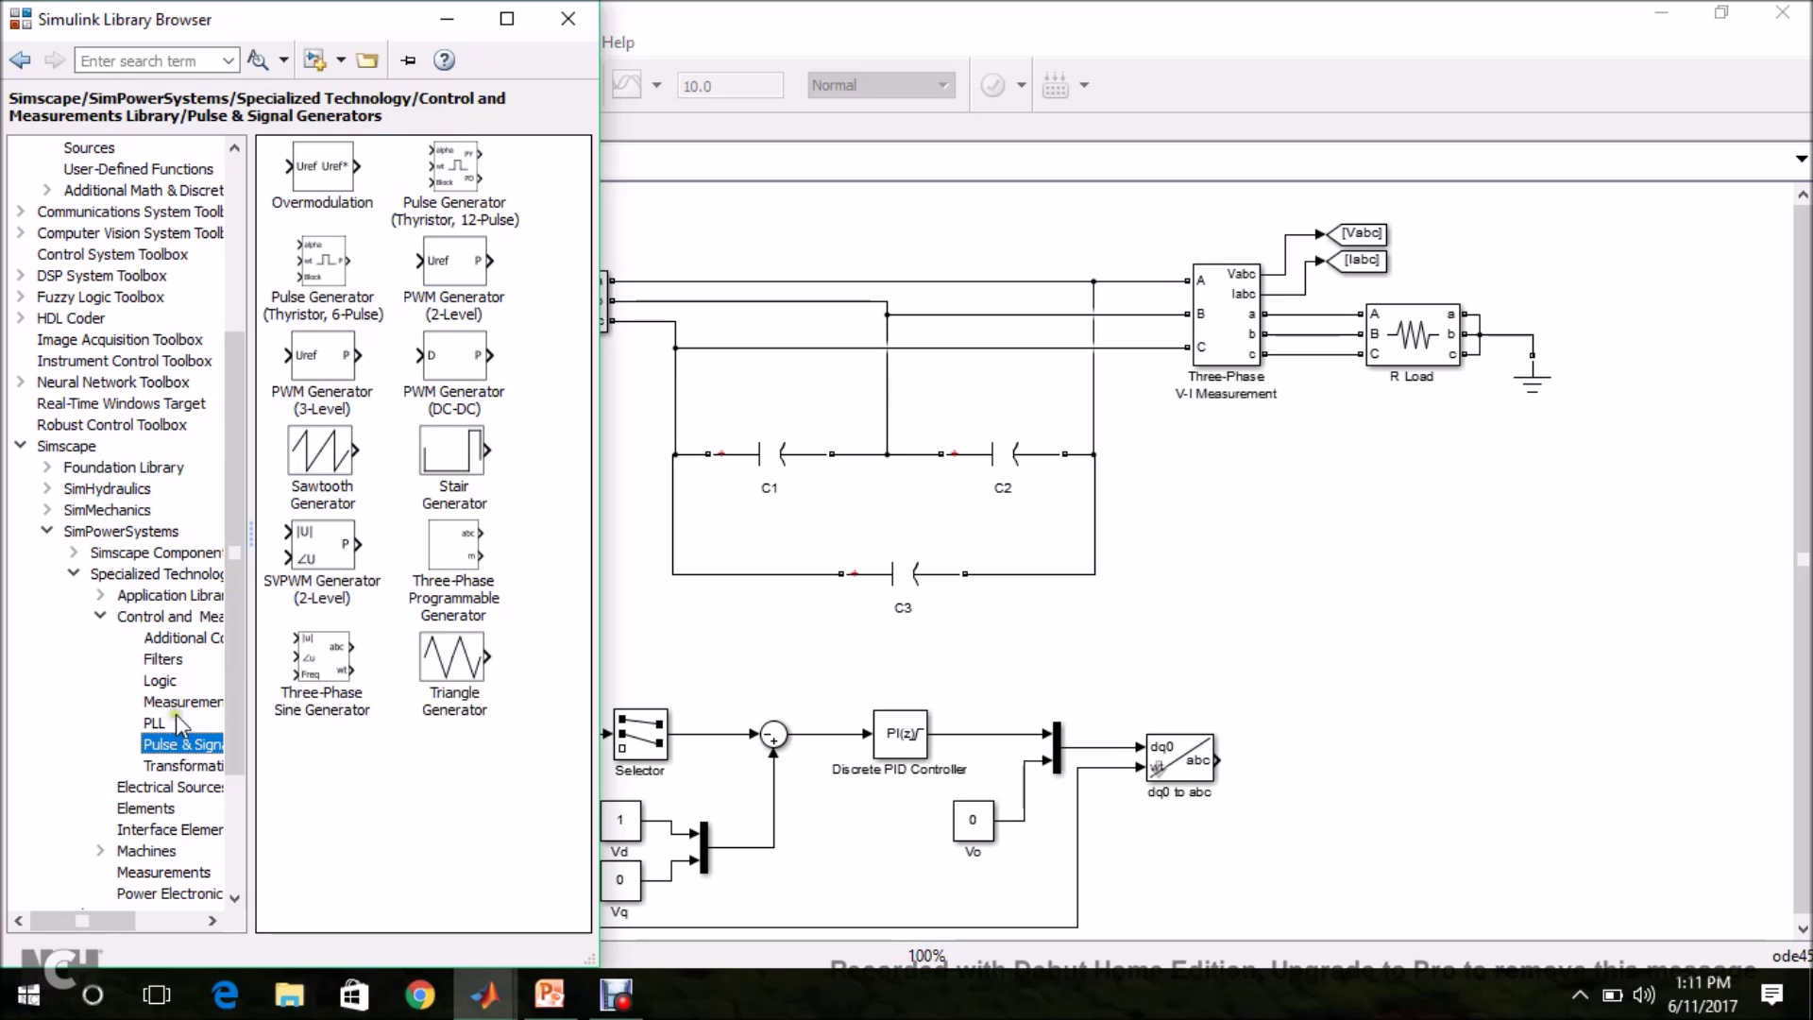
left_click_drag(477, 262, 1320, 767)
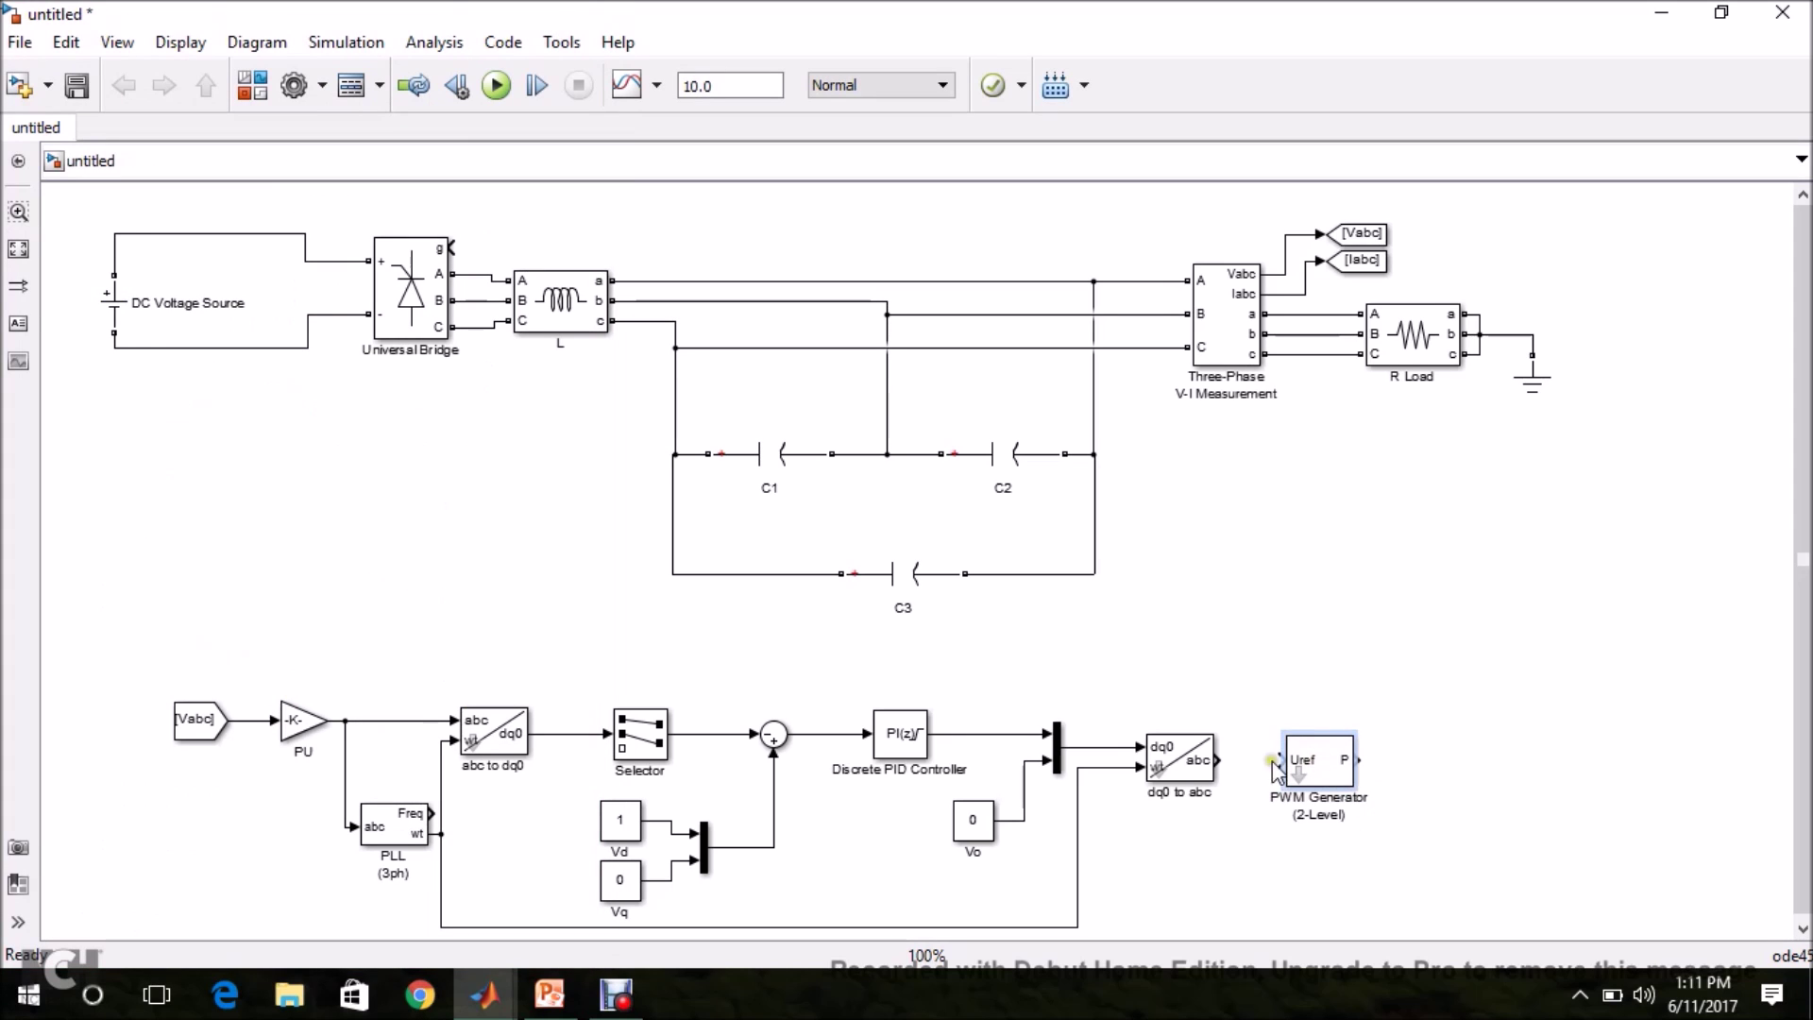
left_click_drag(1222, 760, 1284, 760)
Step: Set the PWM Generator's carrier frequency to 4000 Hz and connect its P output to the Universal Bridge's g input
double_click(1312, 769)
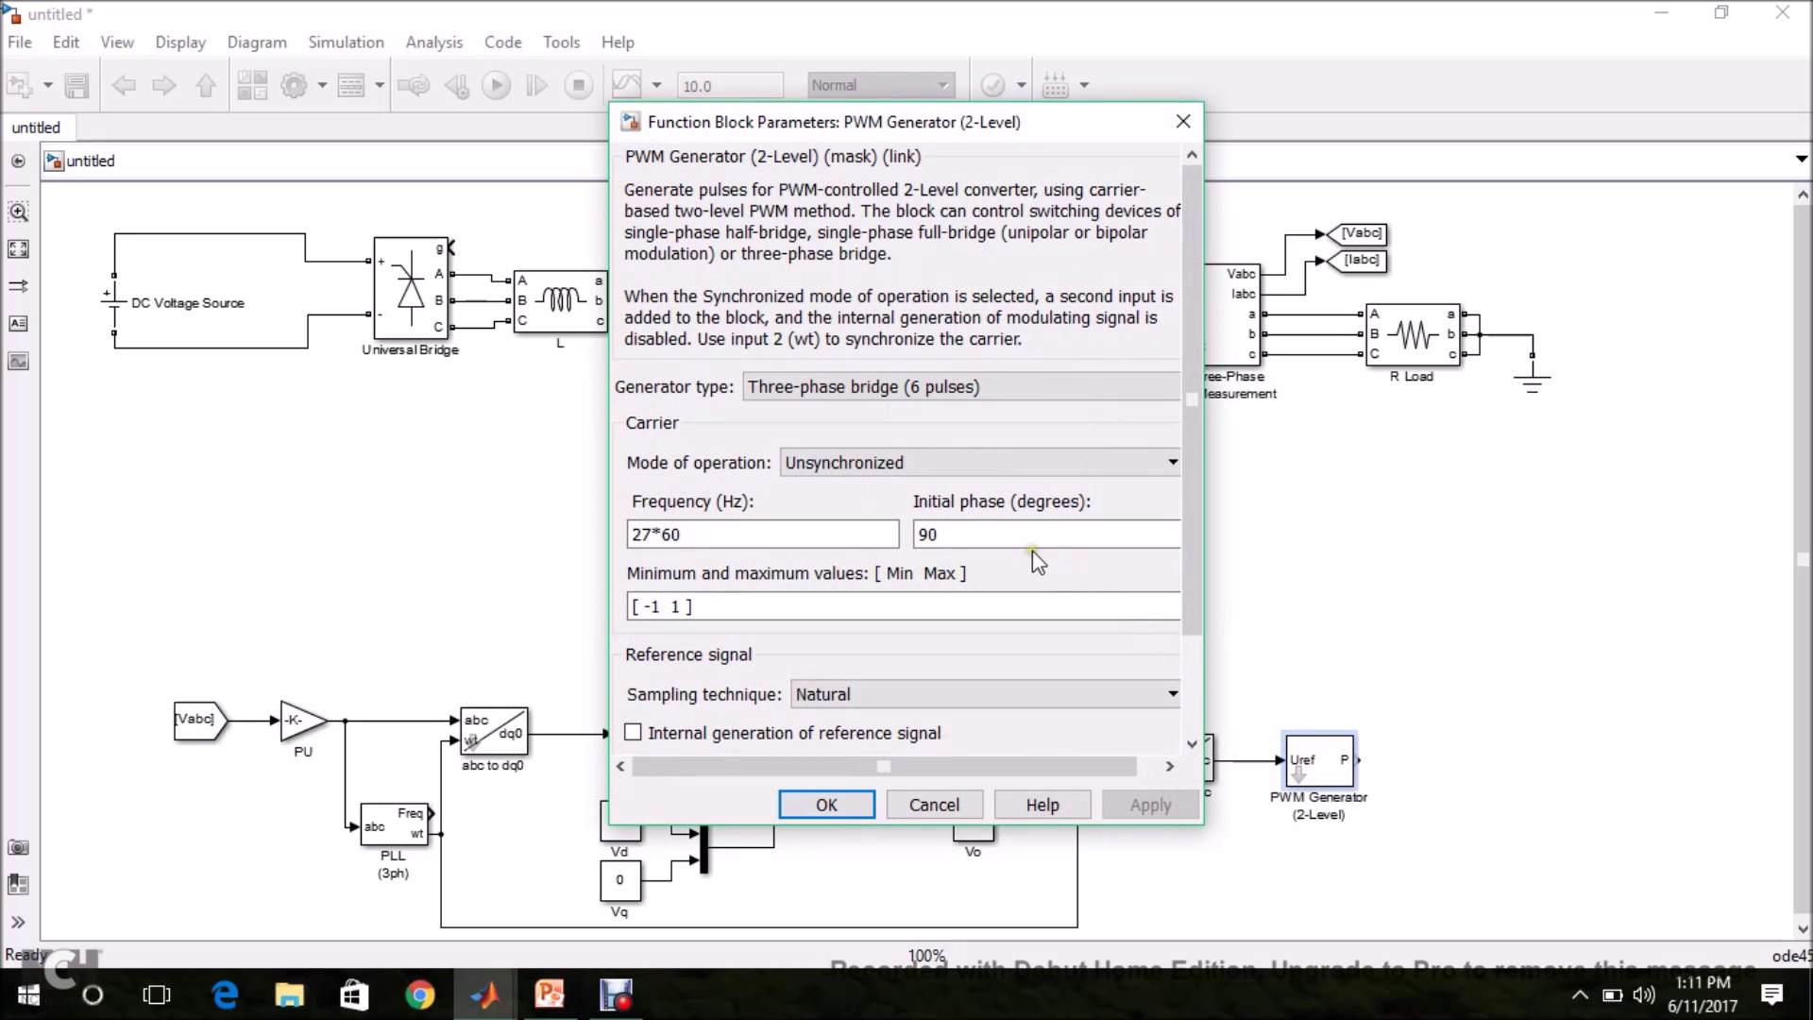
triple_click(737, 532)
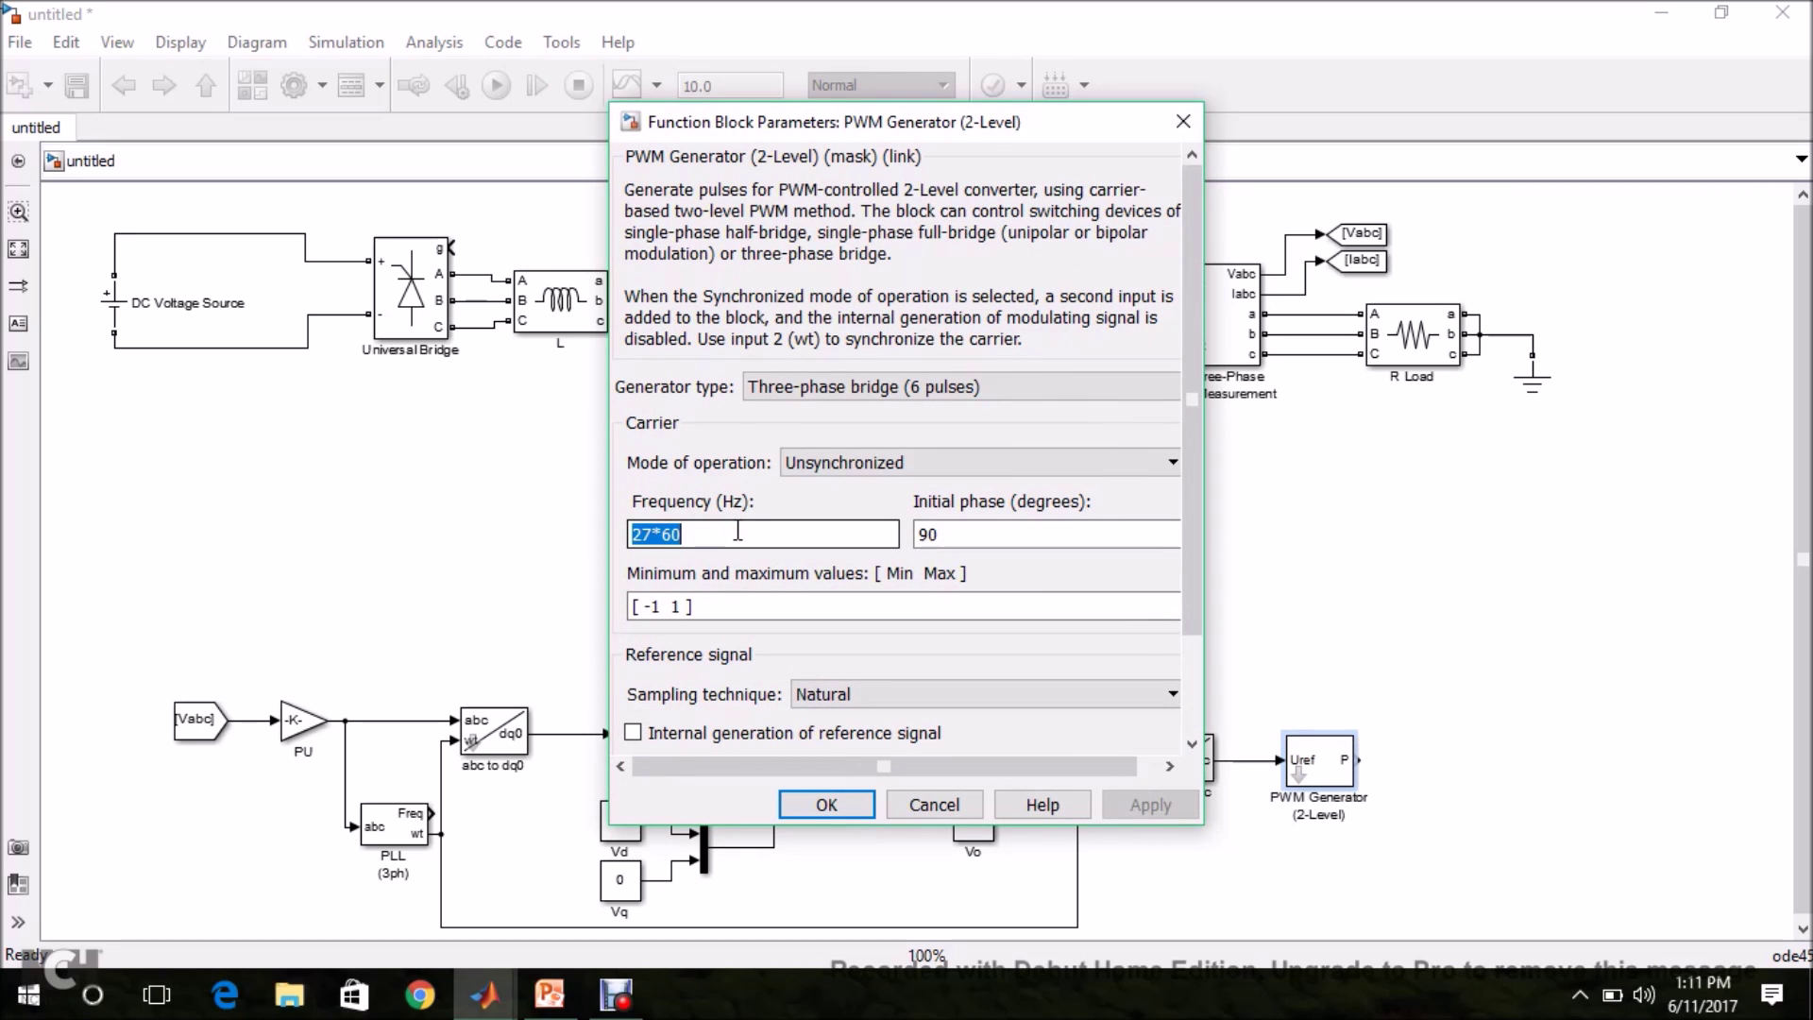
type("4000")
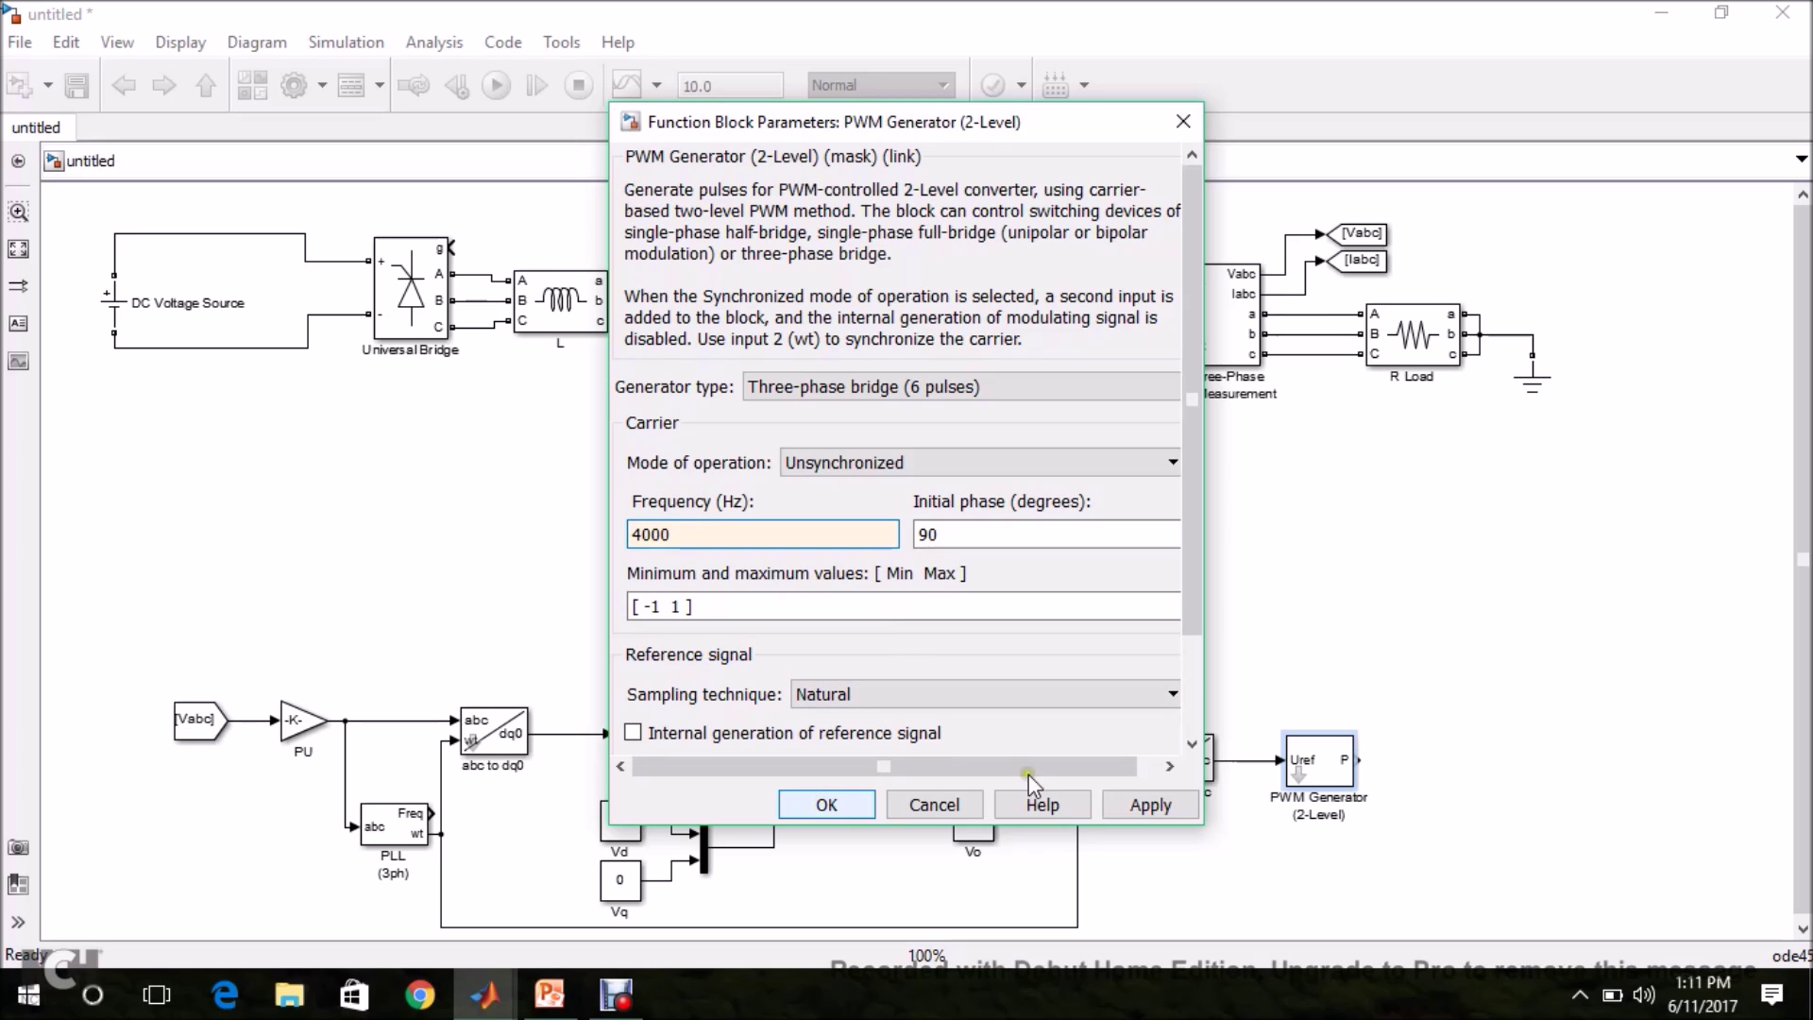
left_click(1150, 805)
left_click(827, 804)
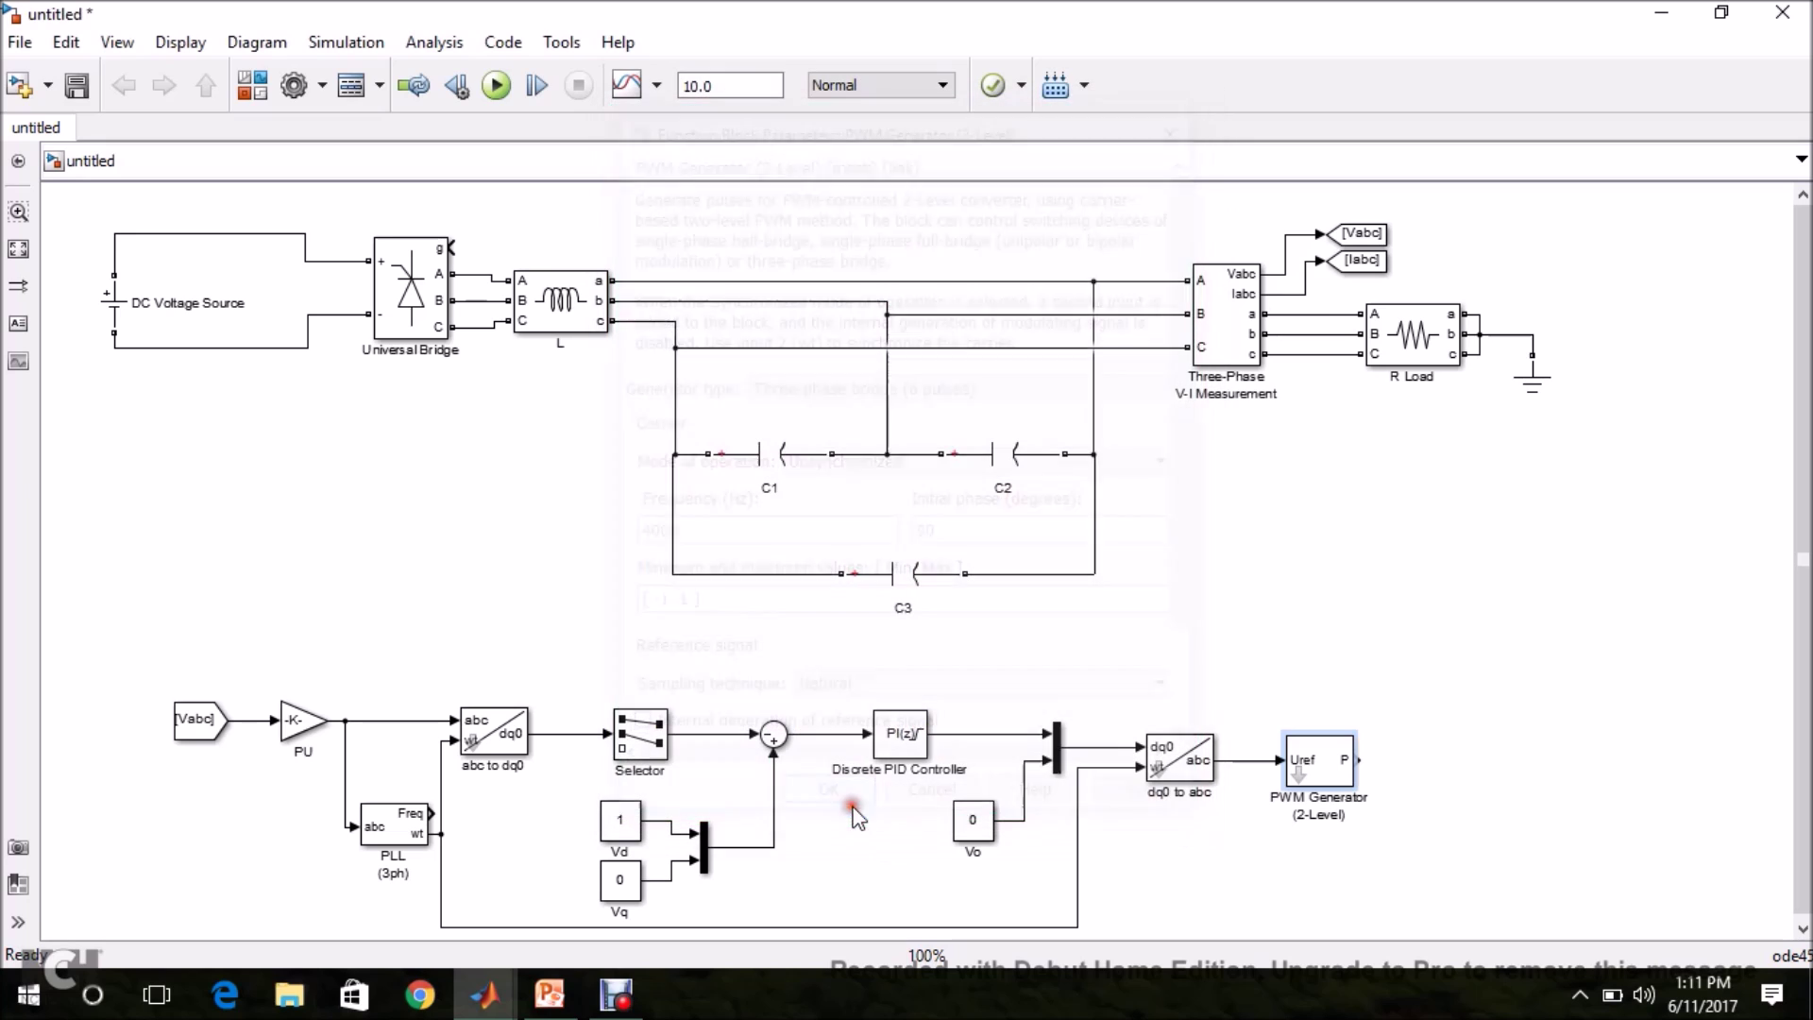
left_click_drag(1357, 759, 450, 249)
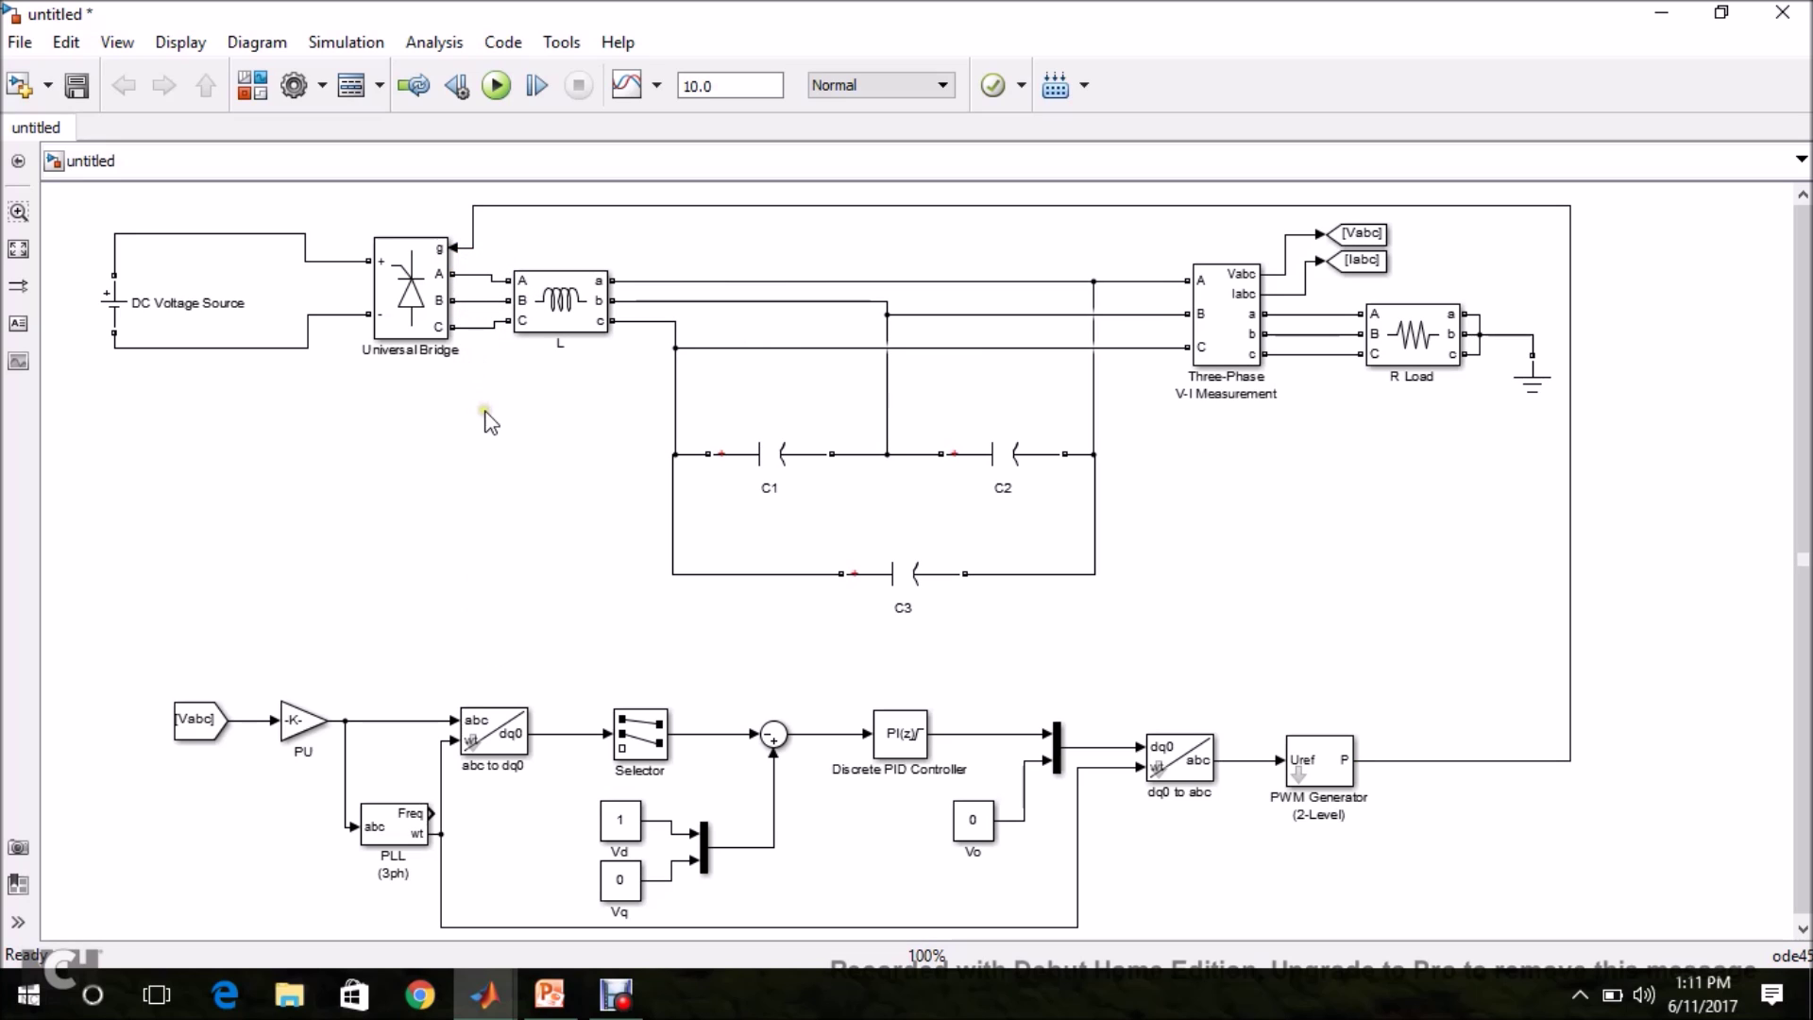
Step: Rename the Universal Bridge block as Inverter
left_click(449, 343)
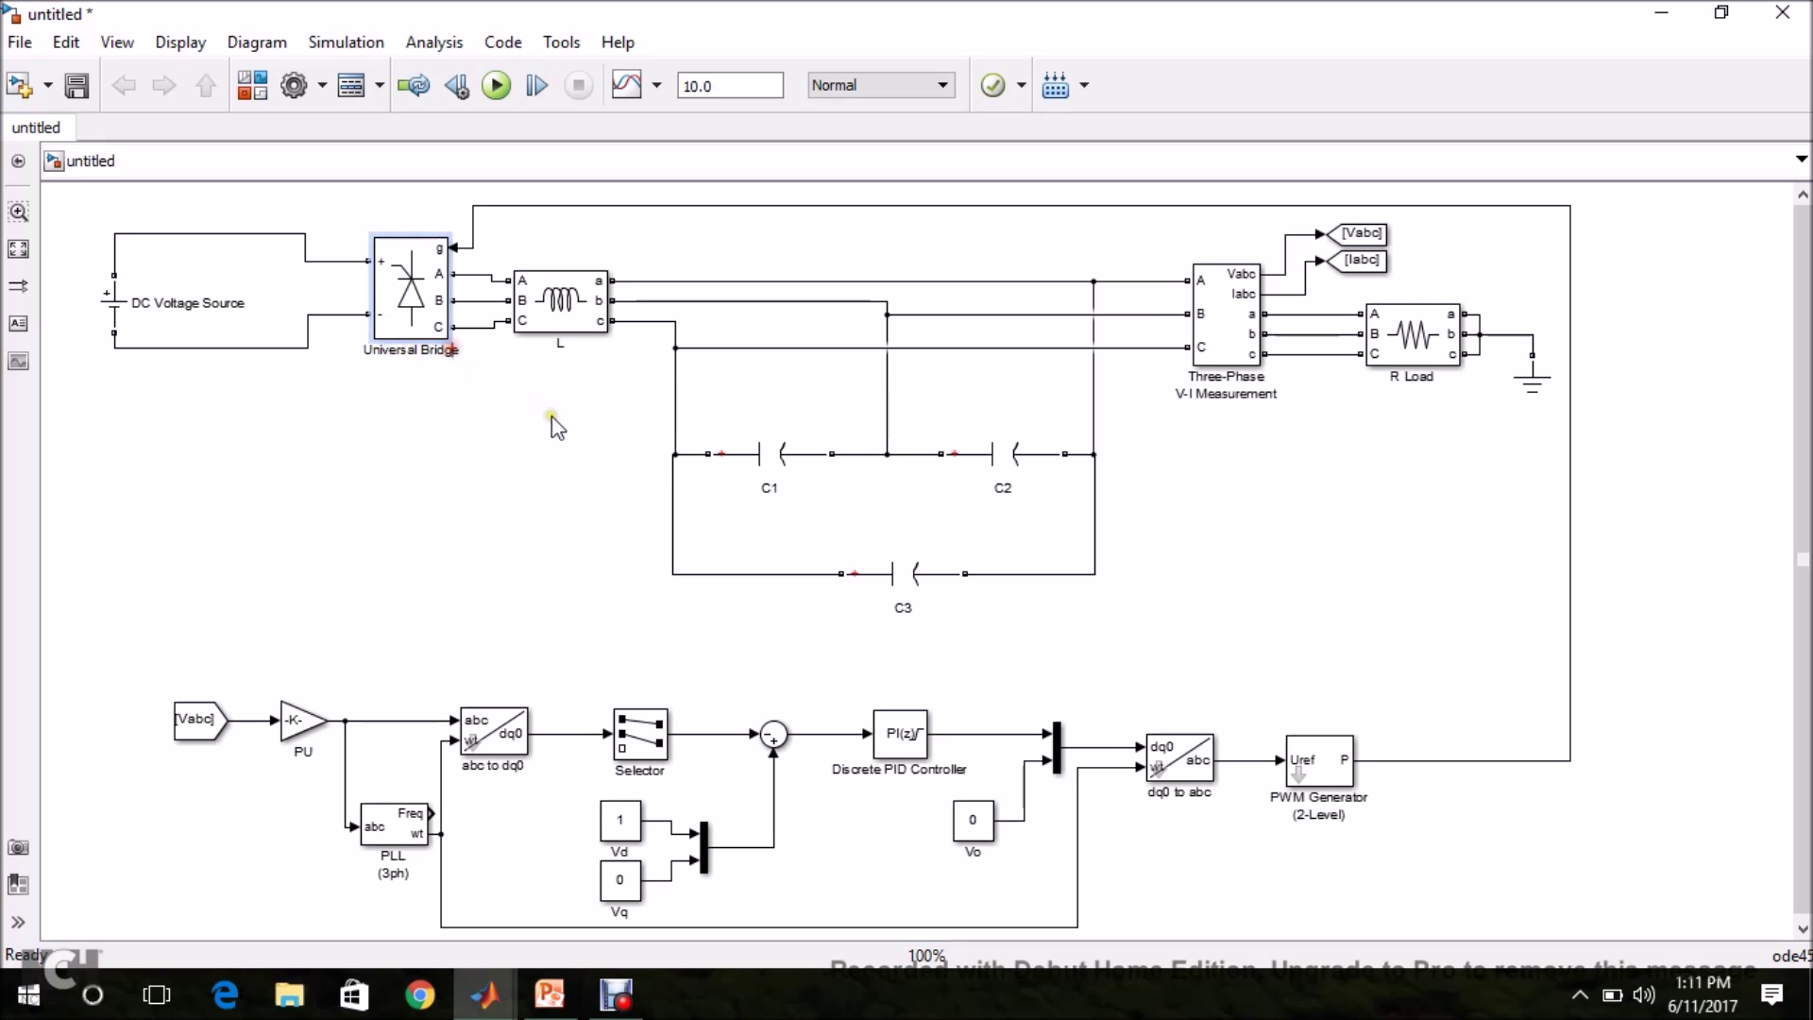
key("F2")
key("BackSpace")
type("Inverter")
left_click(534, 526)
Step: Change the Inverter block's power electronic device to IGBT / Diodes and accept the settings
double_click(412, 316)
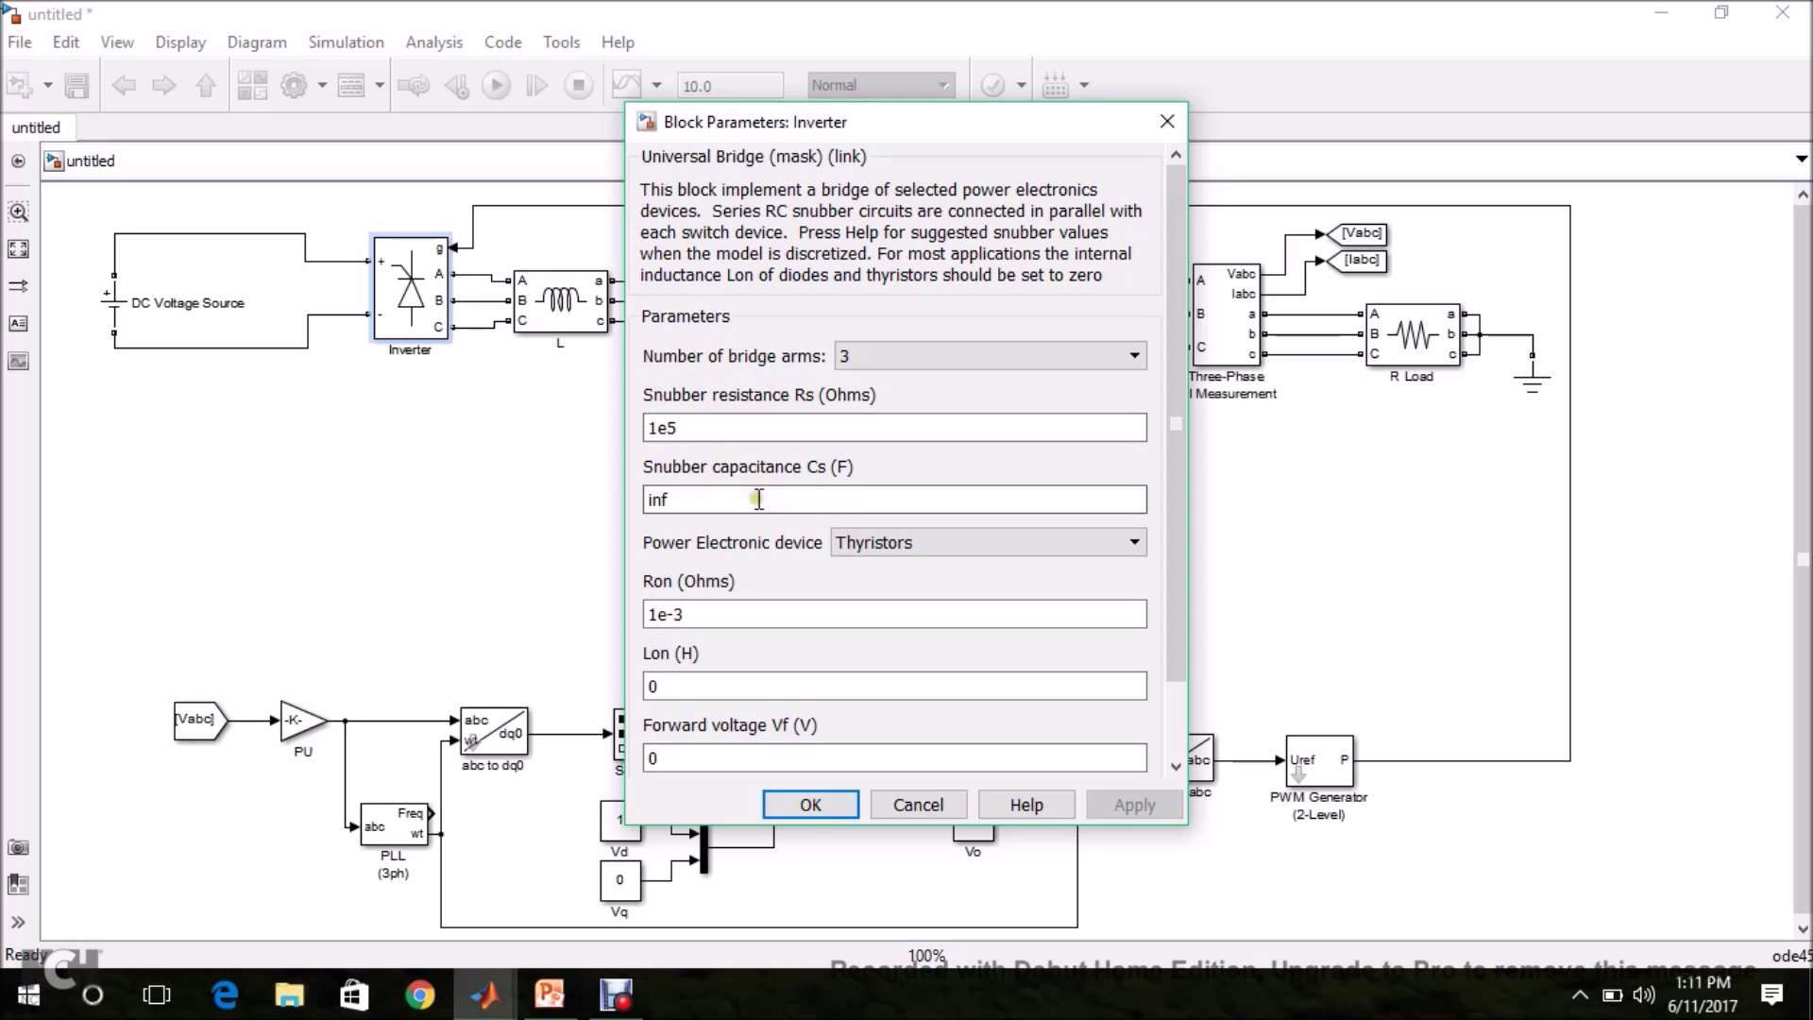
left_click(877, 546)
left_click(869, 652)
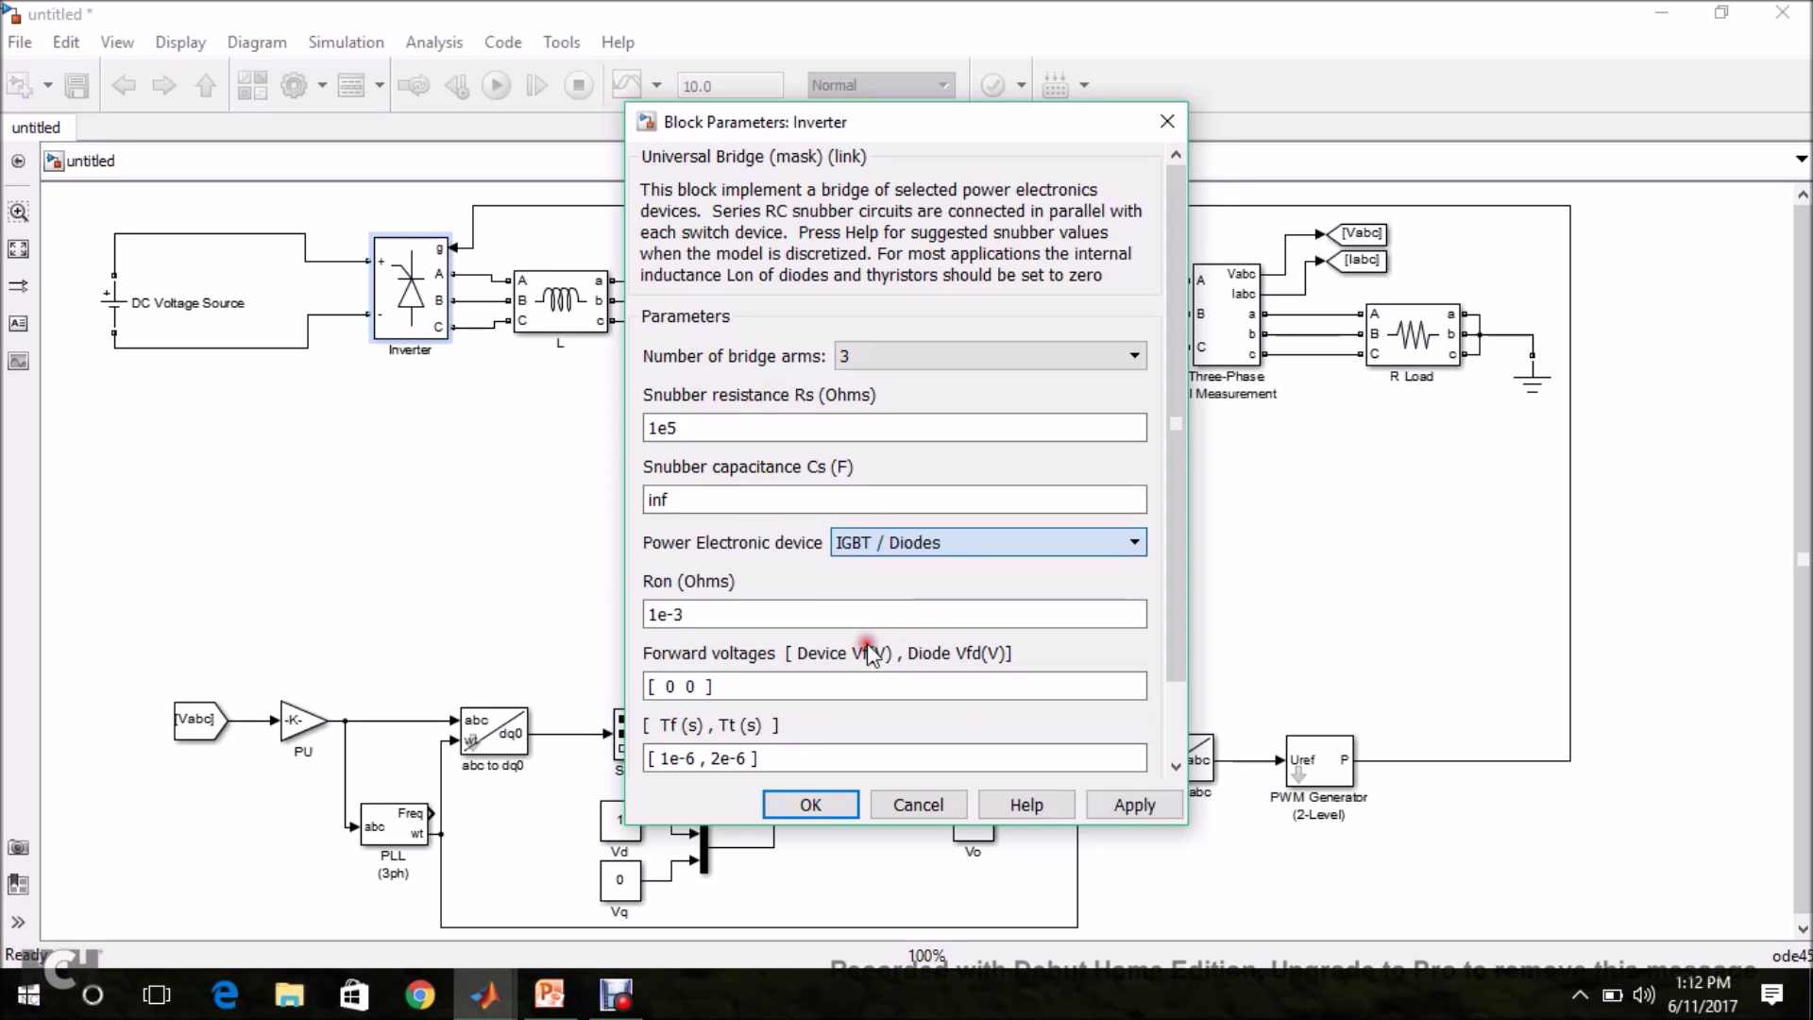
left_click(811, 801)
left_click(1048, 650)
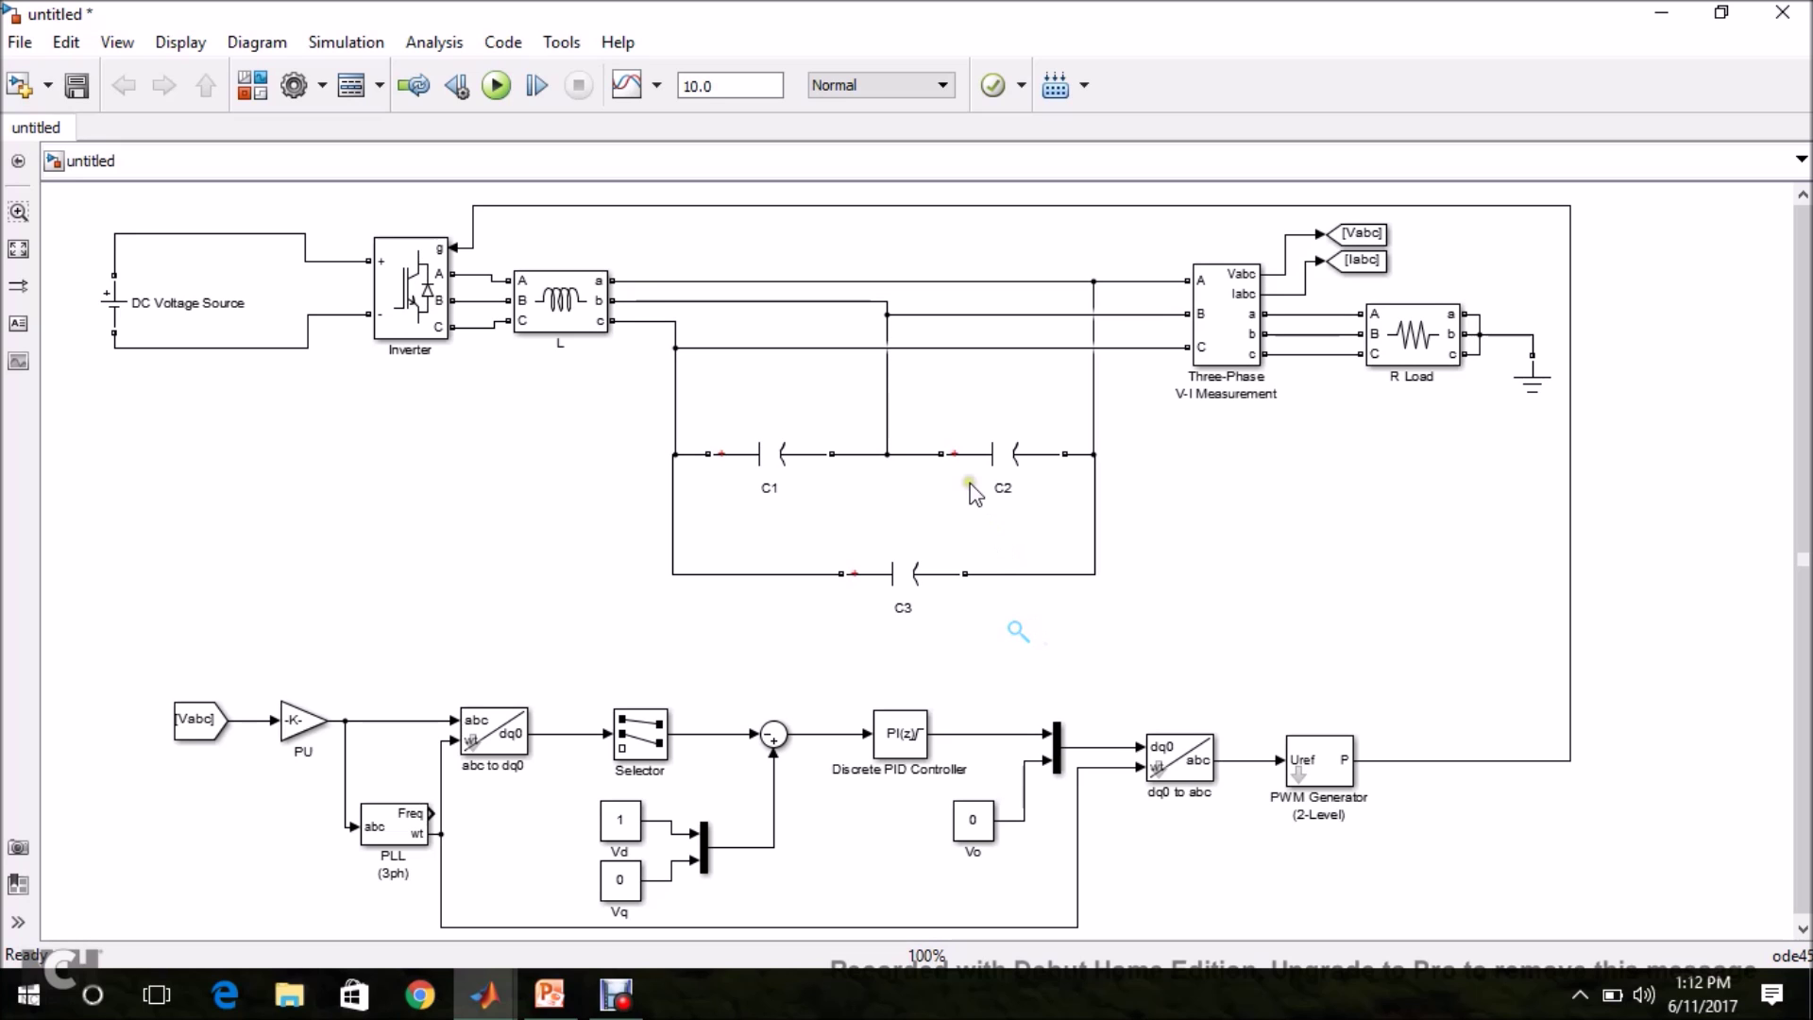
Step: Add a powergui block from the SimPowerSystems Specialized Technology library in the empty area beside the PWM Generator
left_click(251, 90)
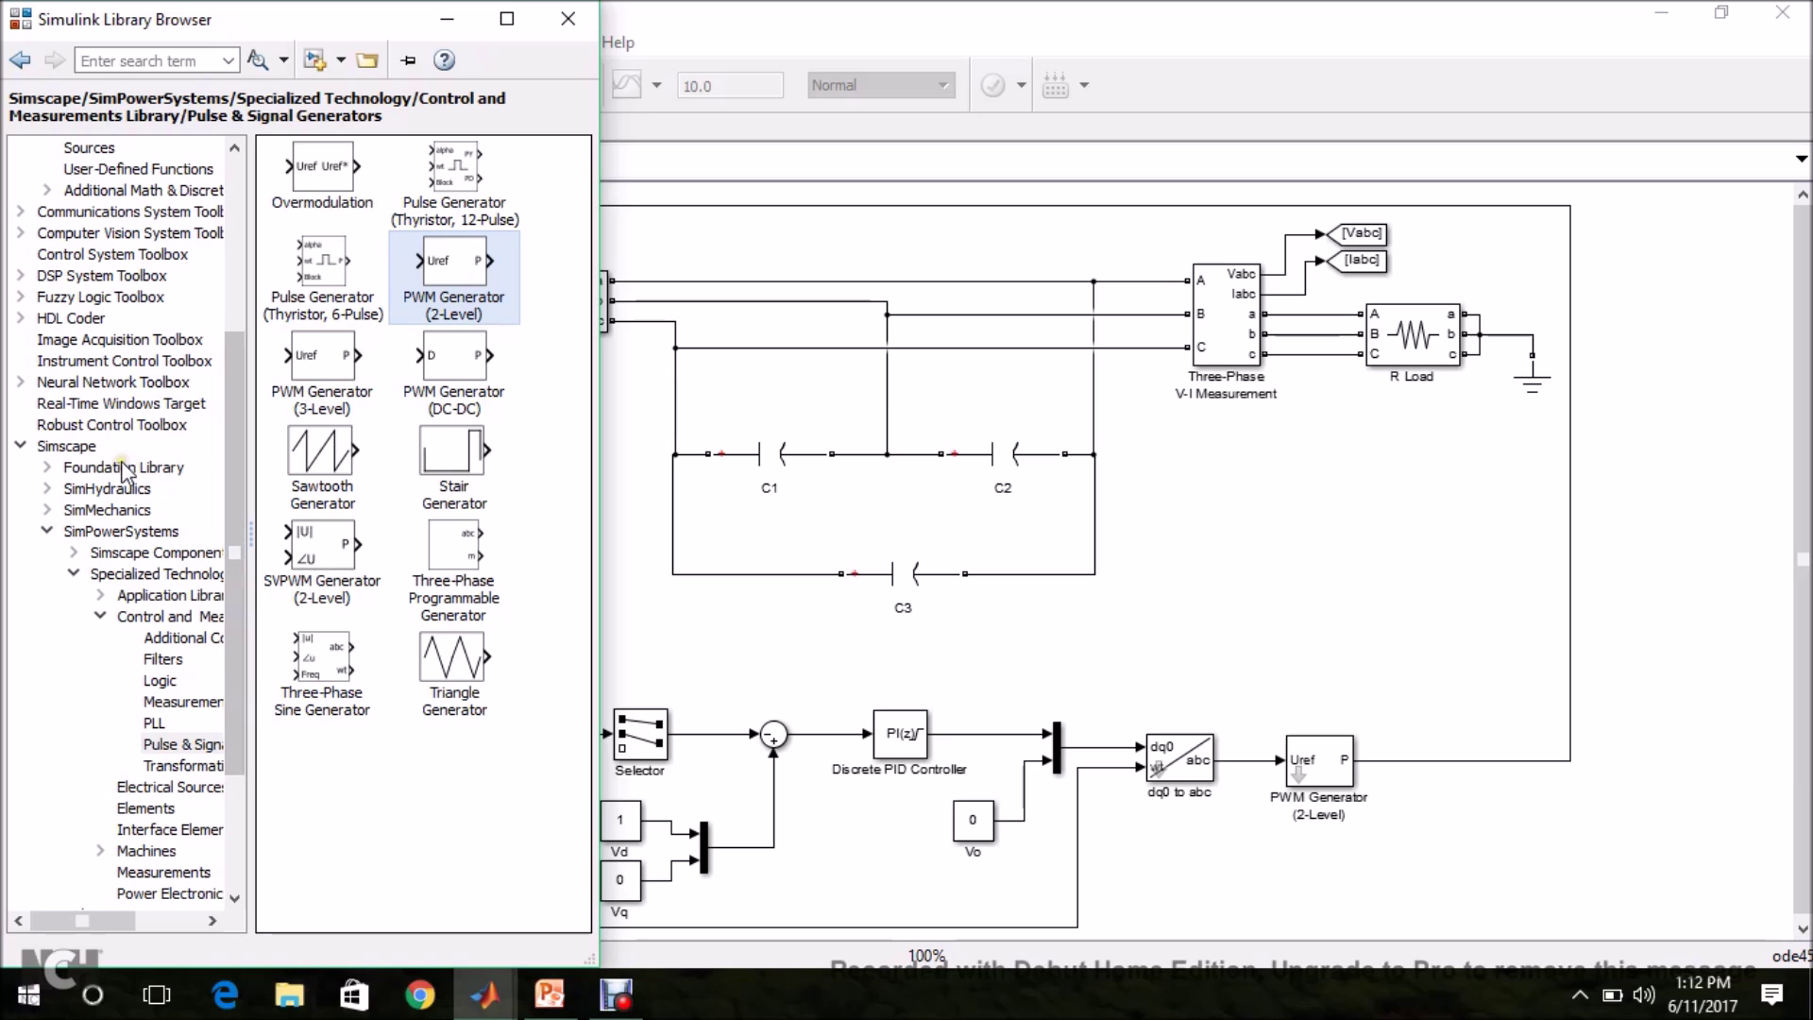
left_click(73, 451)
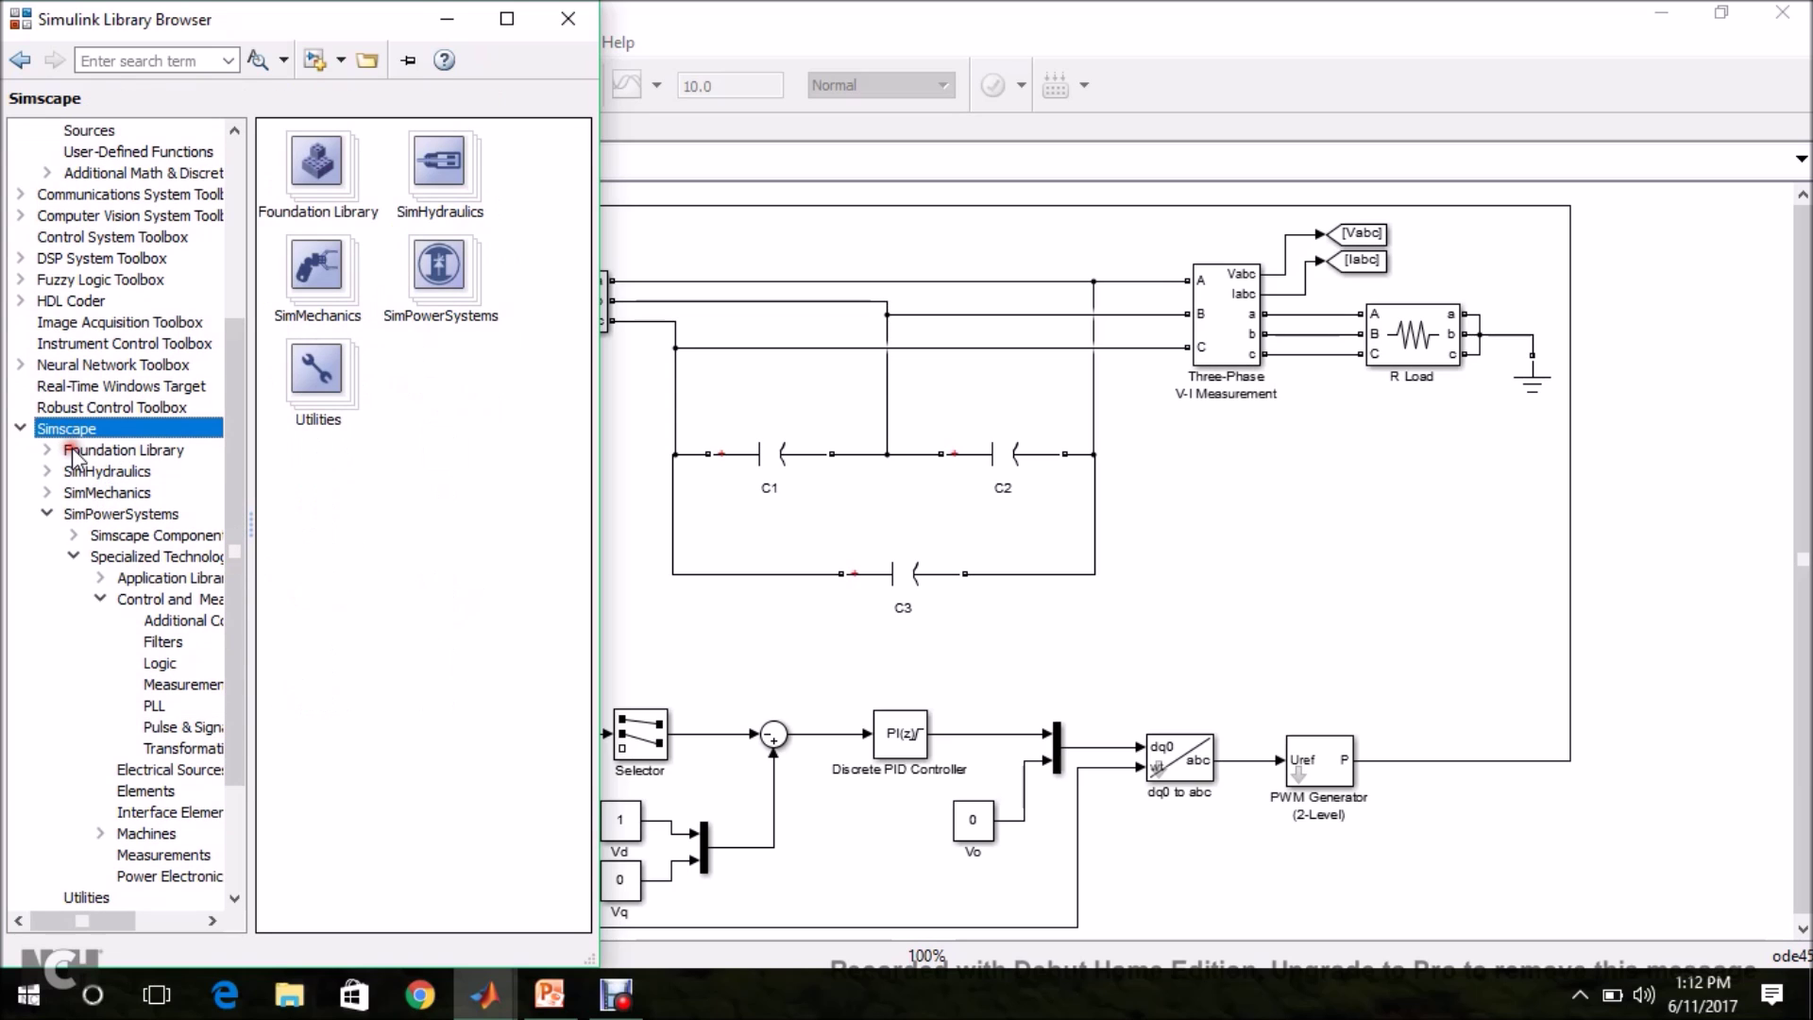
left_click(106, 515)
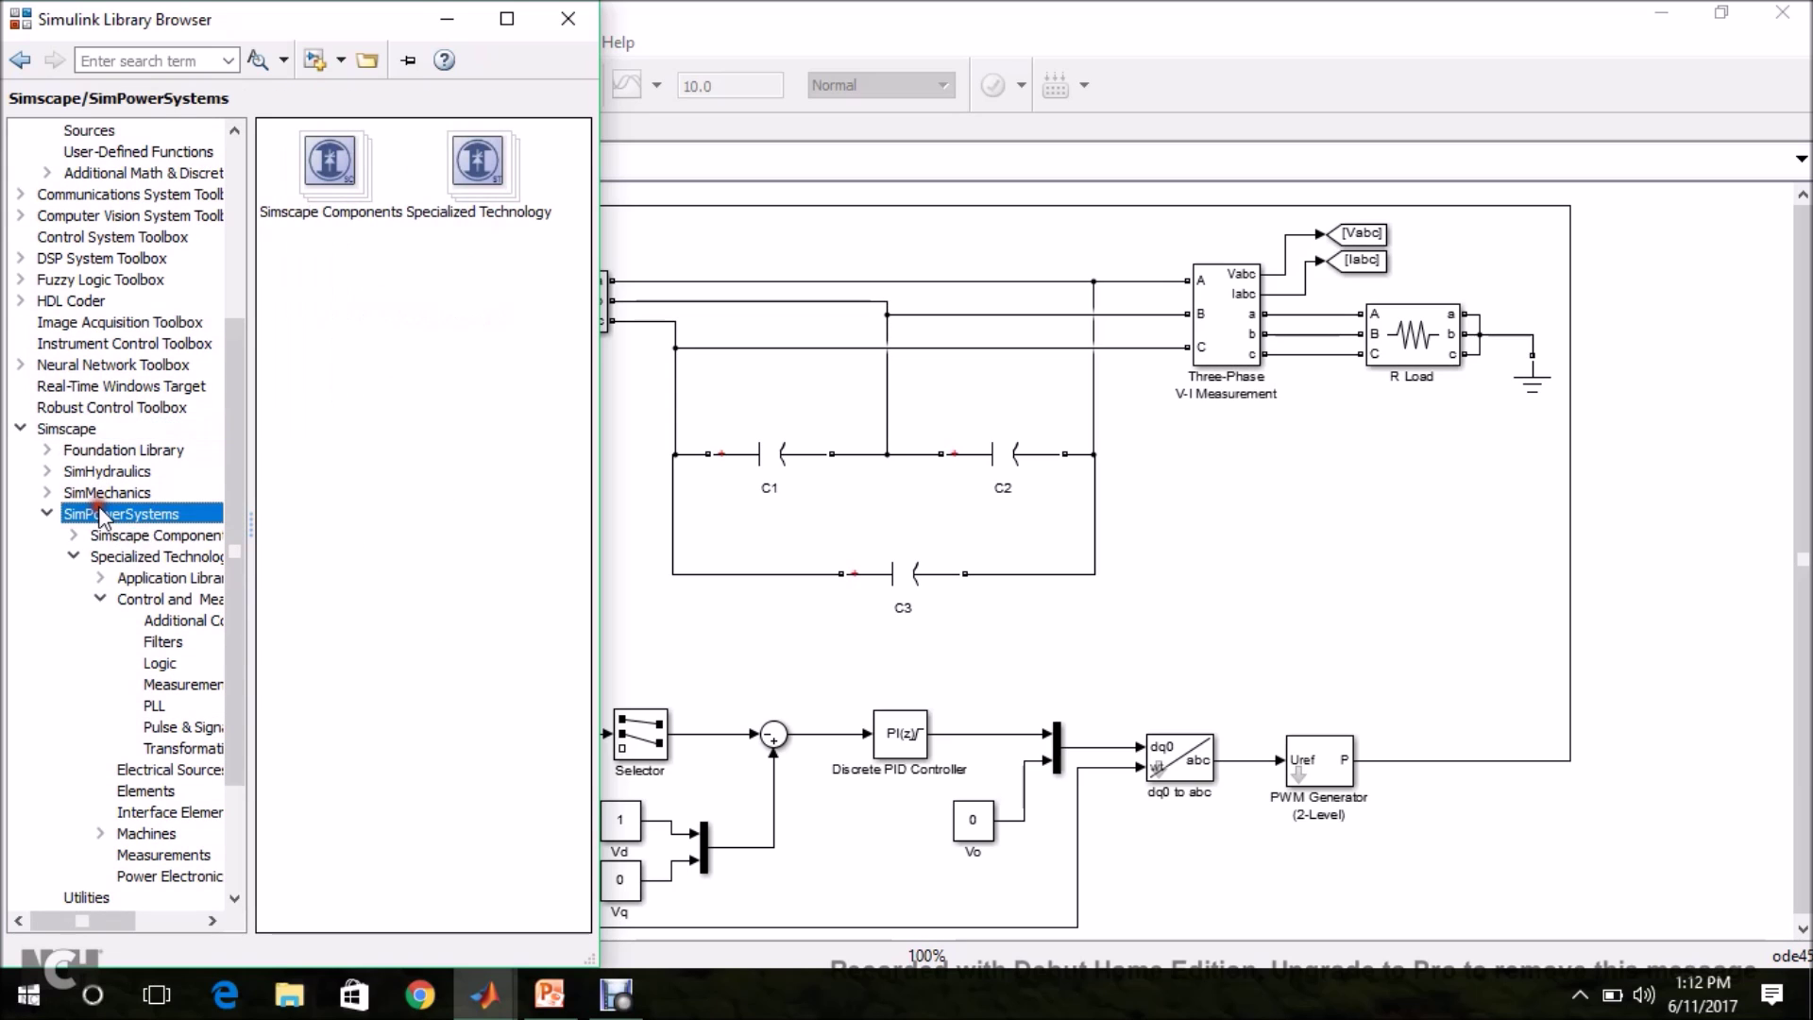
left_click(121, 557)
left_click_drag(327, 674, 1679, 750)
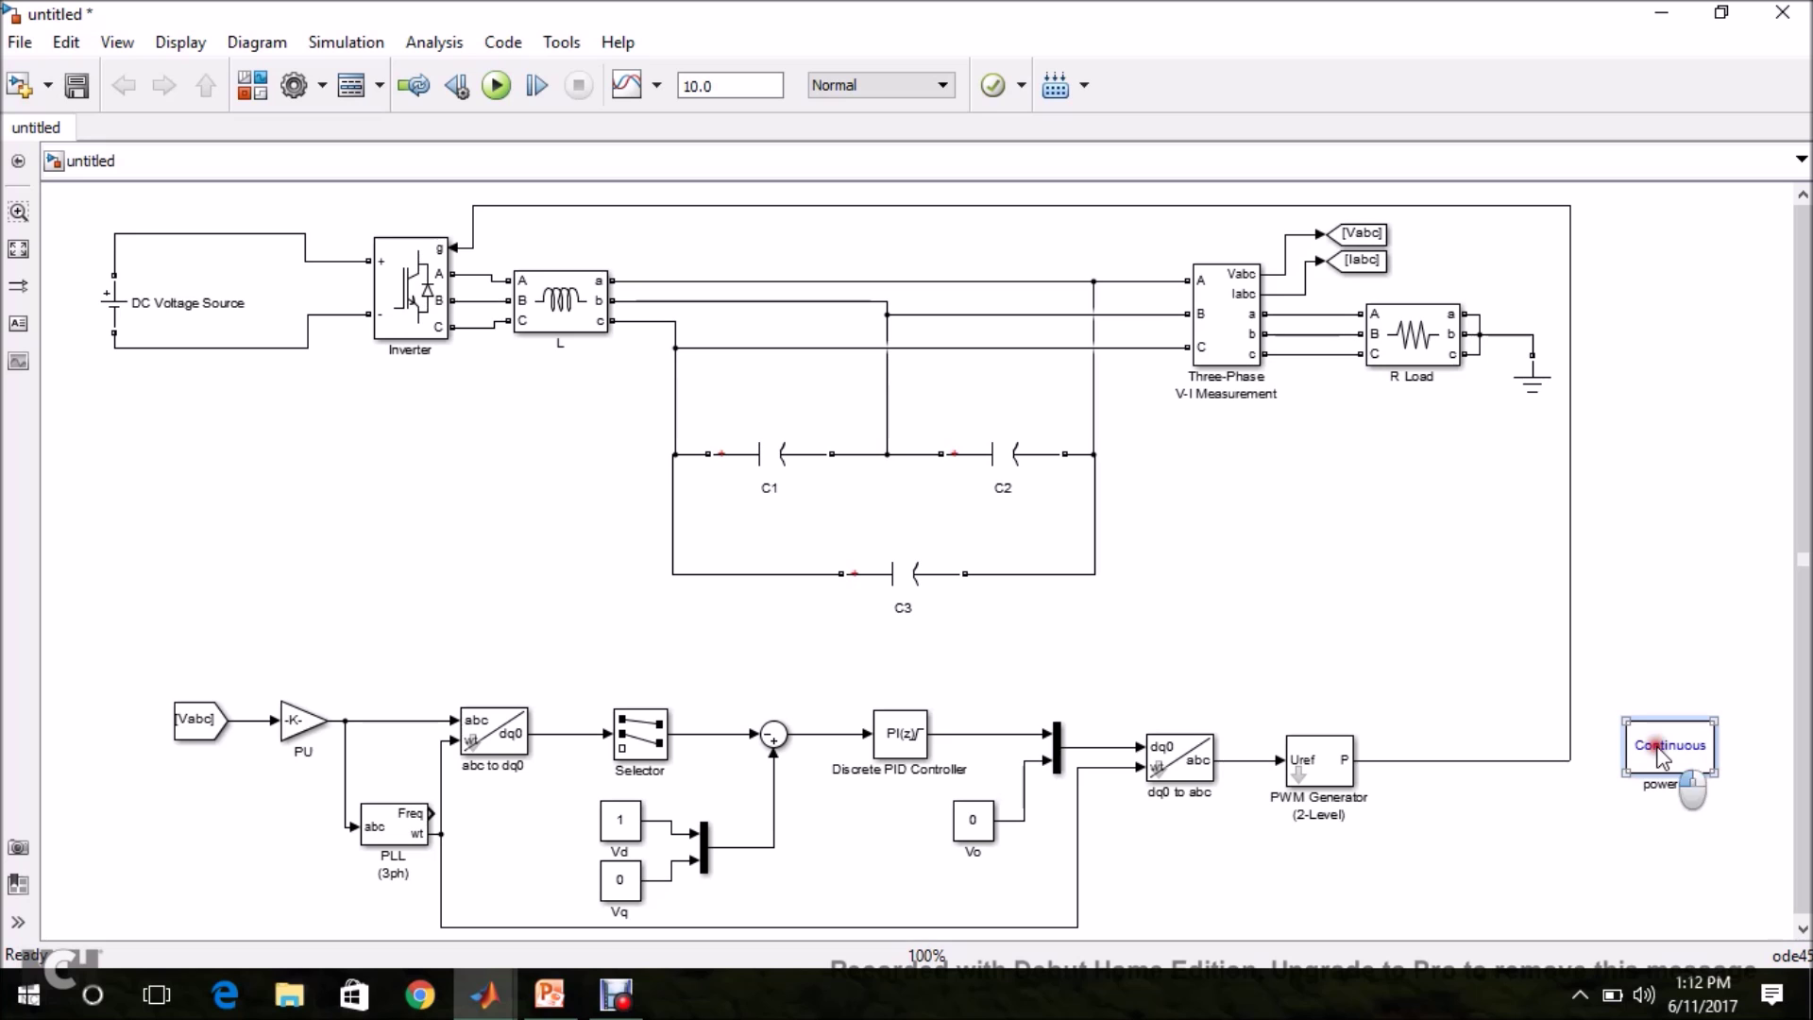
Step: Configure powergui with the Discrete simulation type and apply the setting
double_click(1662, 750)
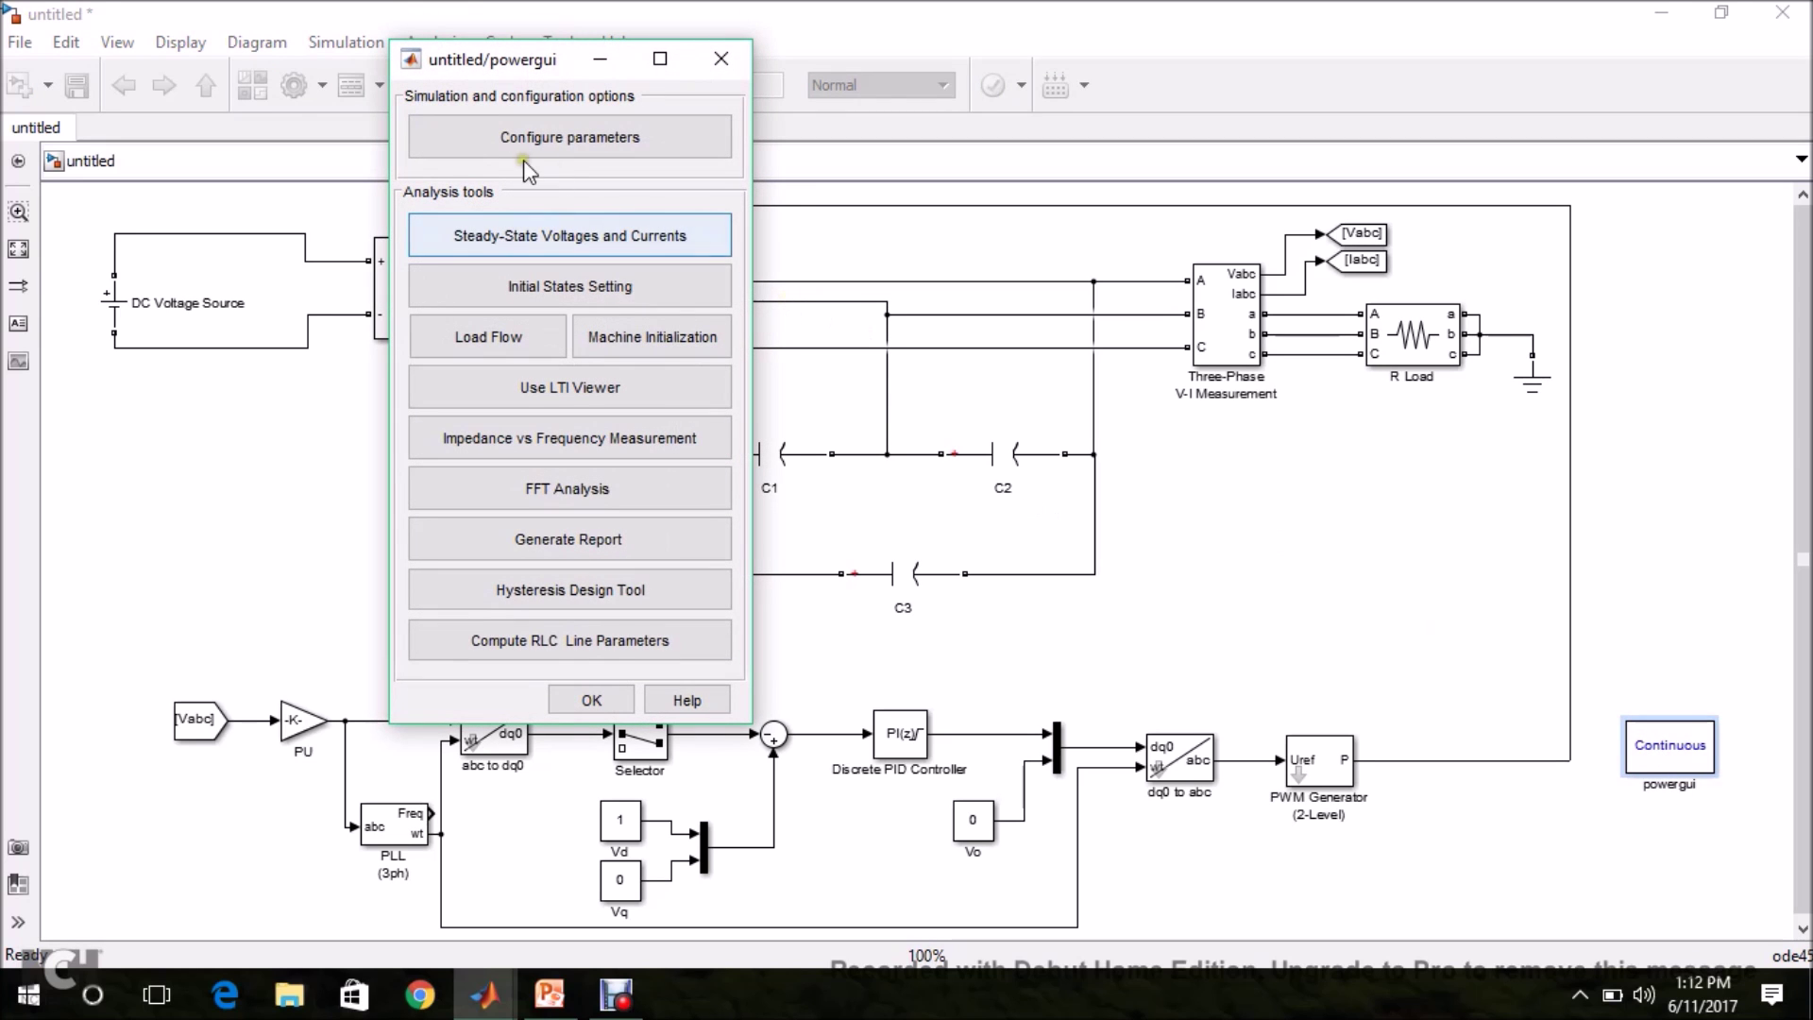
left_click(510, 151)
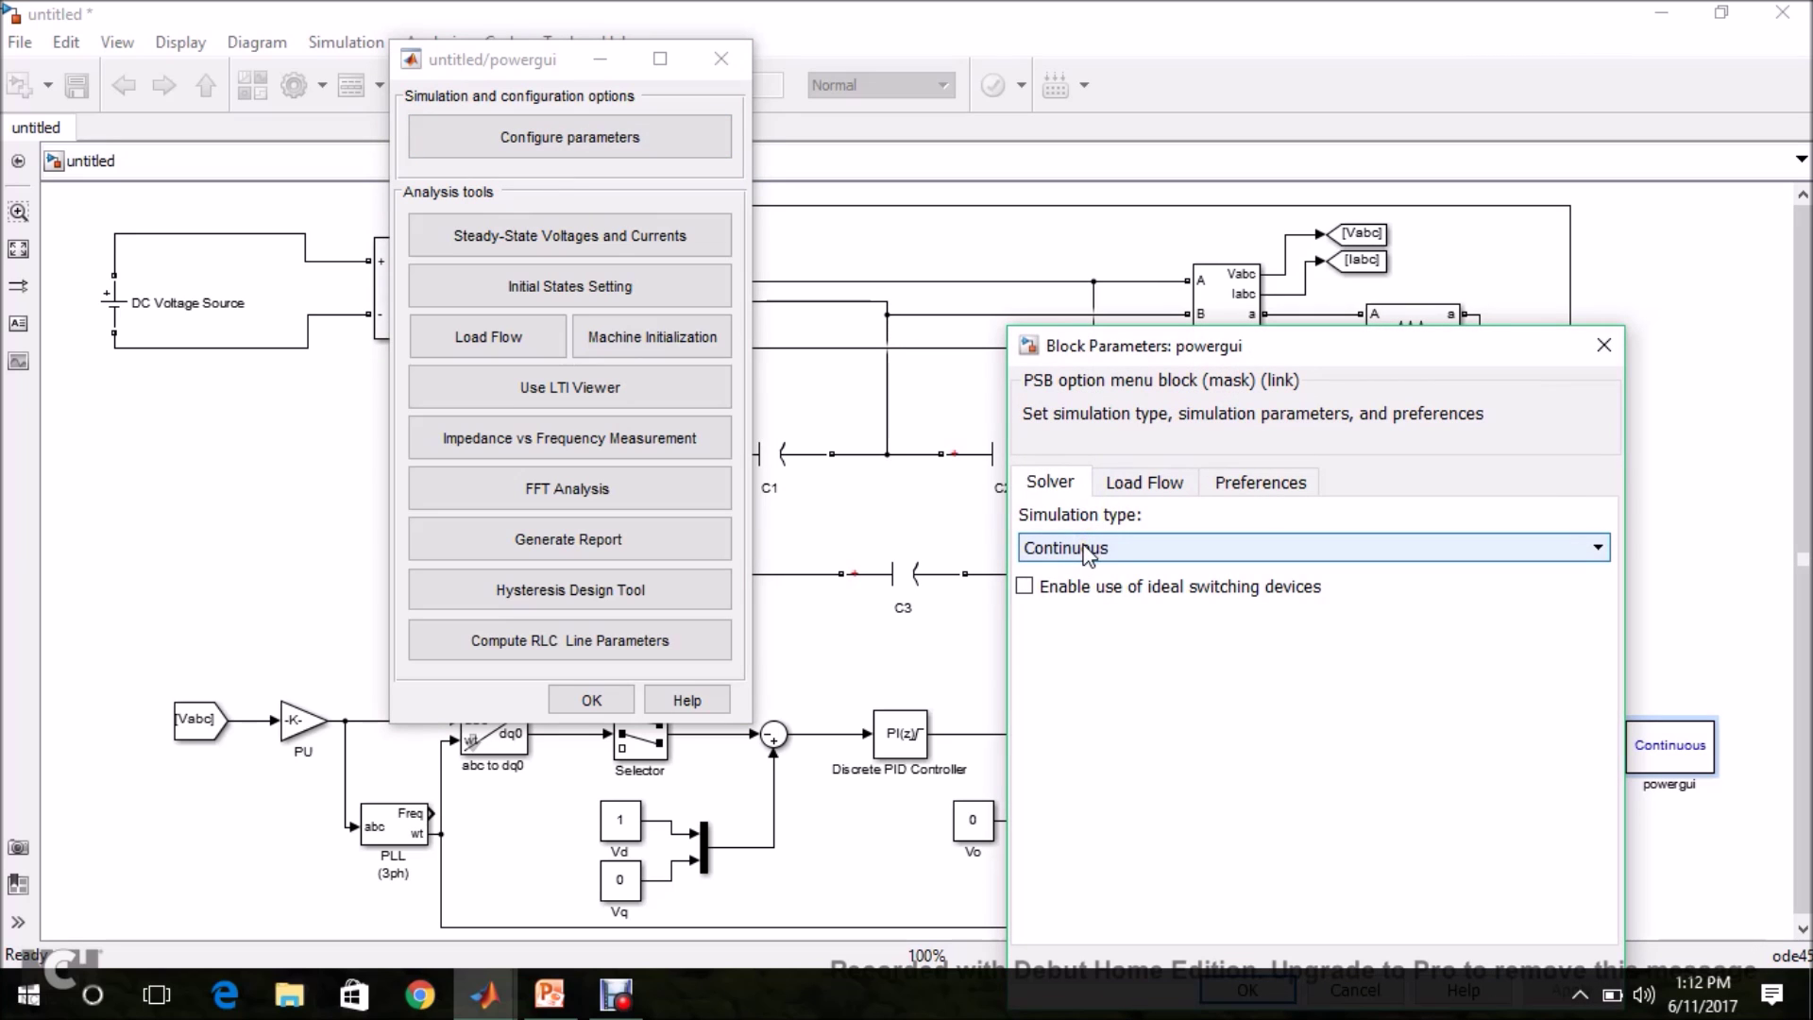
left_click(1088, 552)
left_click(1052, 591)
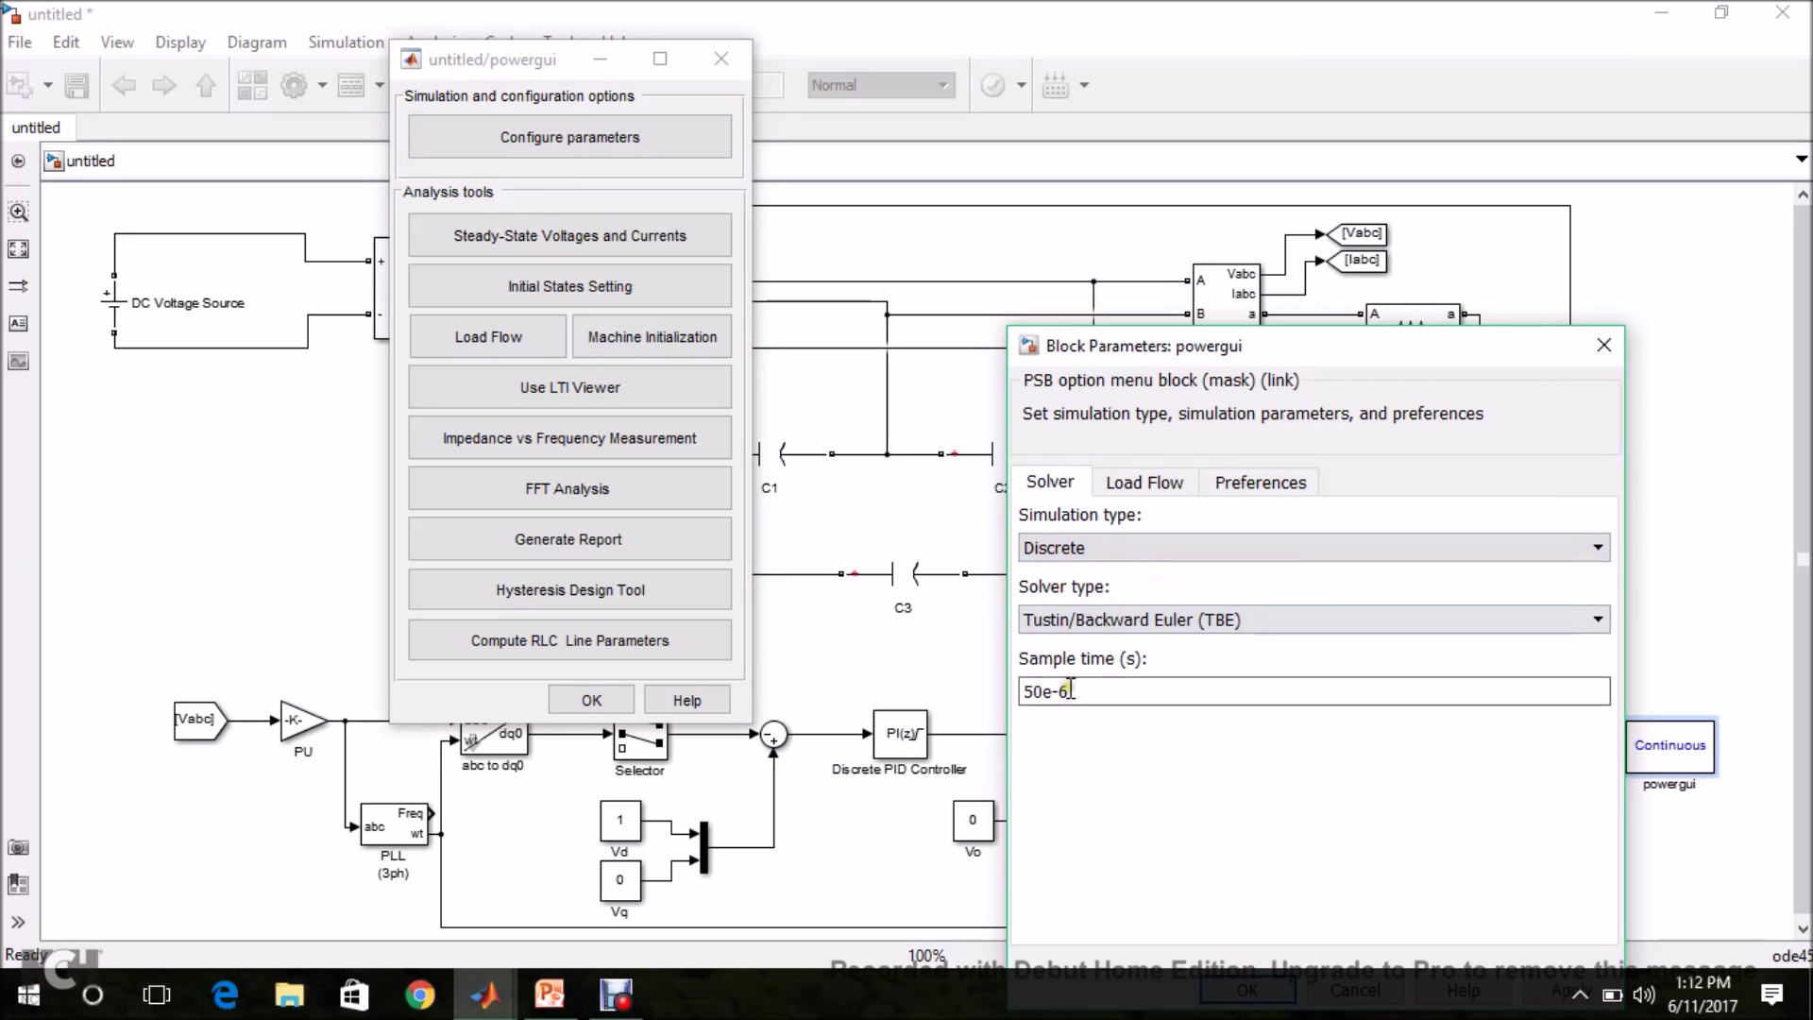
left_click_drag(1211, 351, 1091, 185)
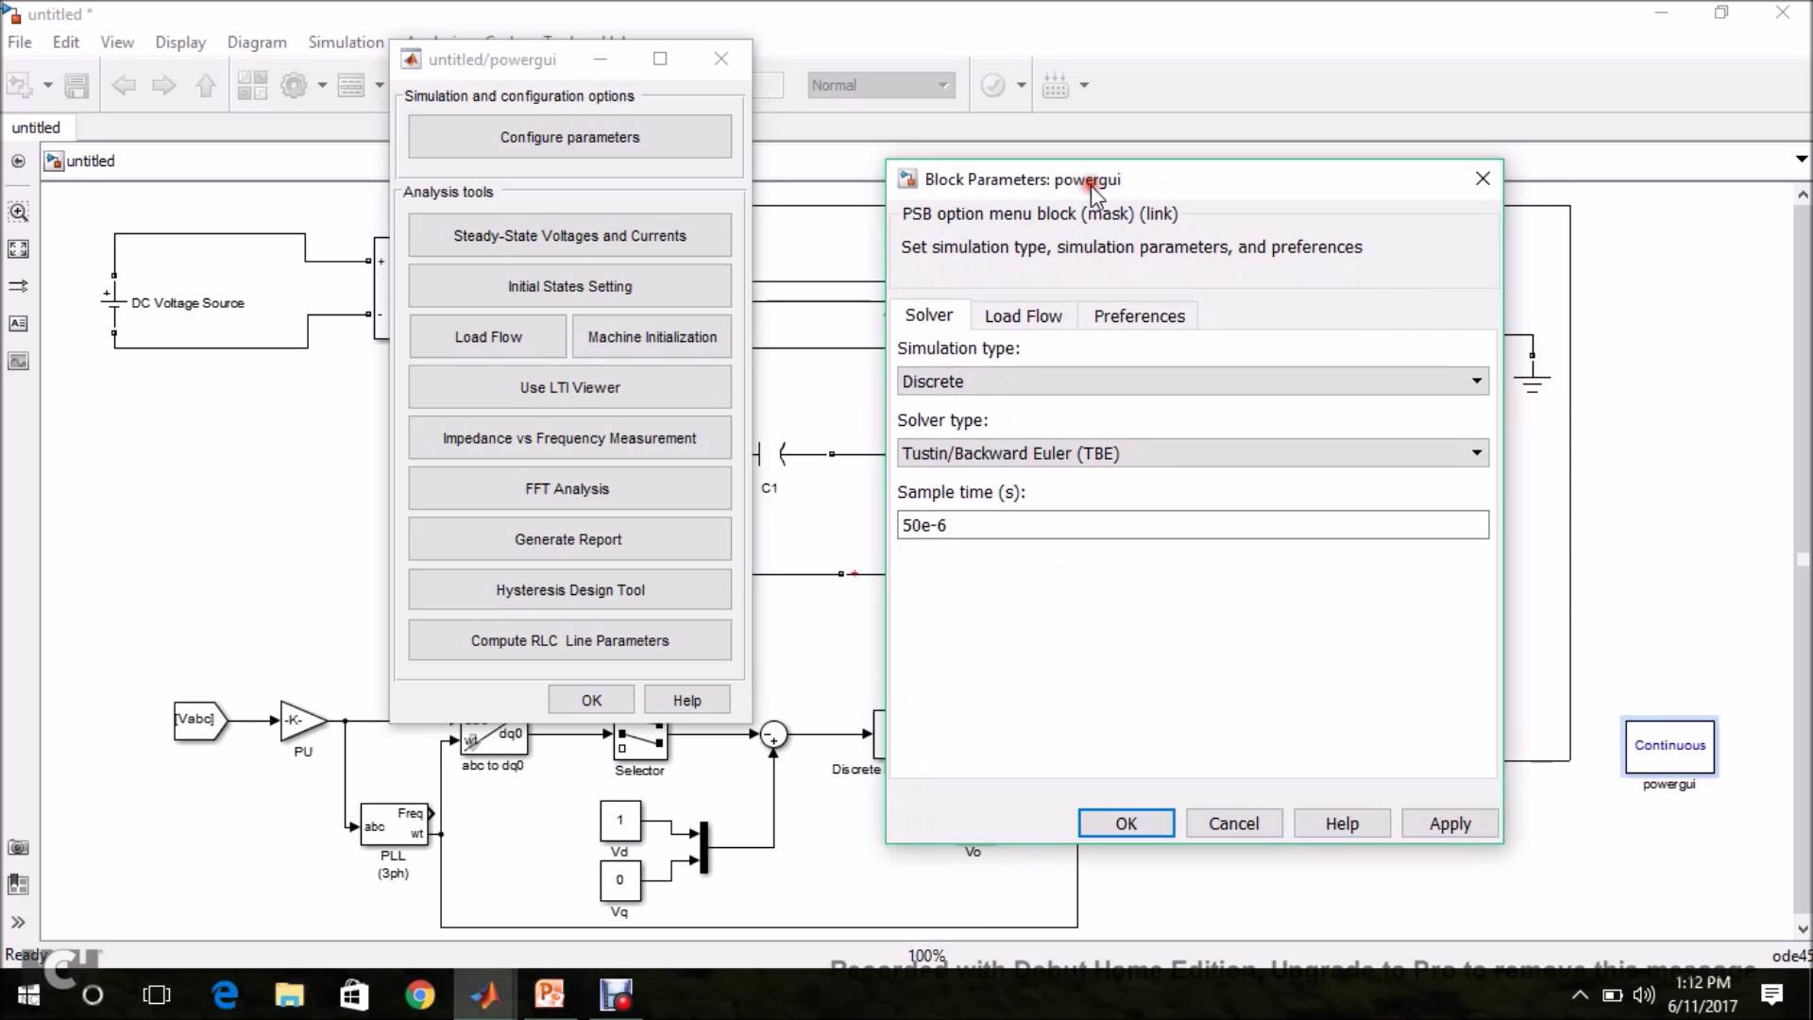
left_click(1450, 834)
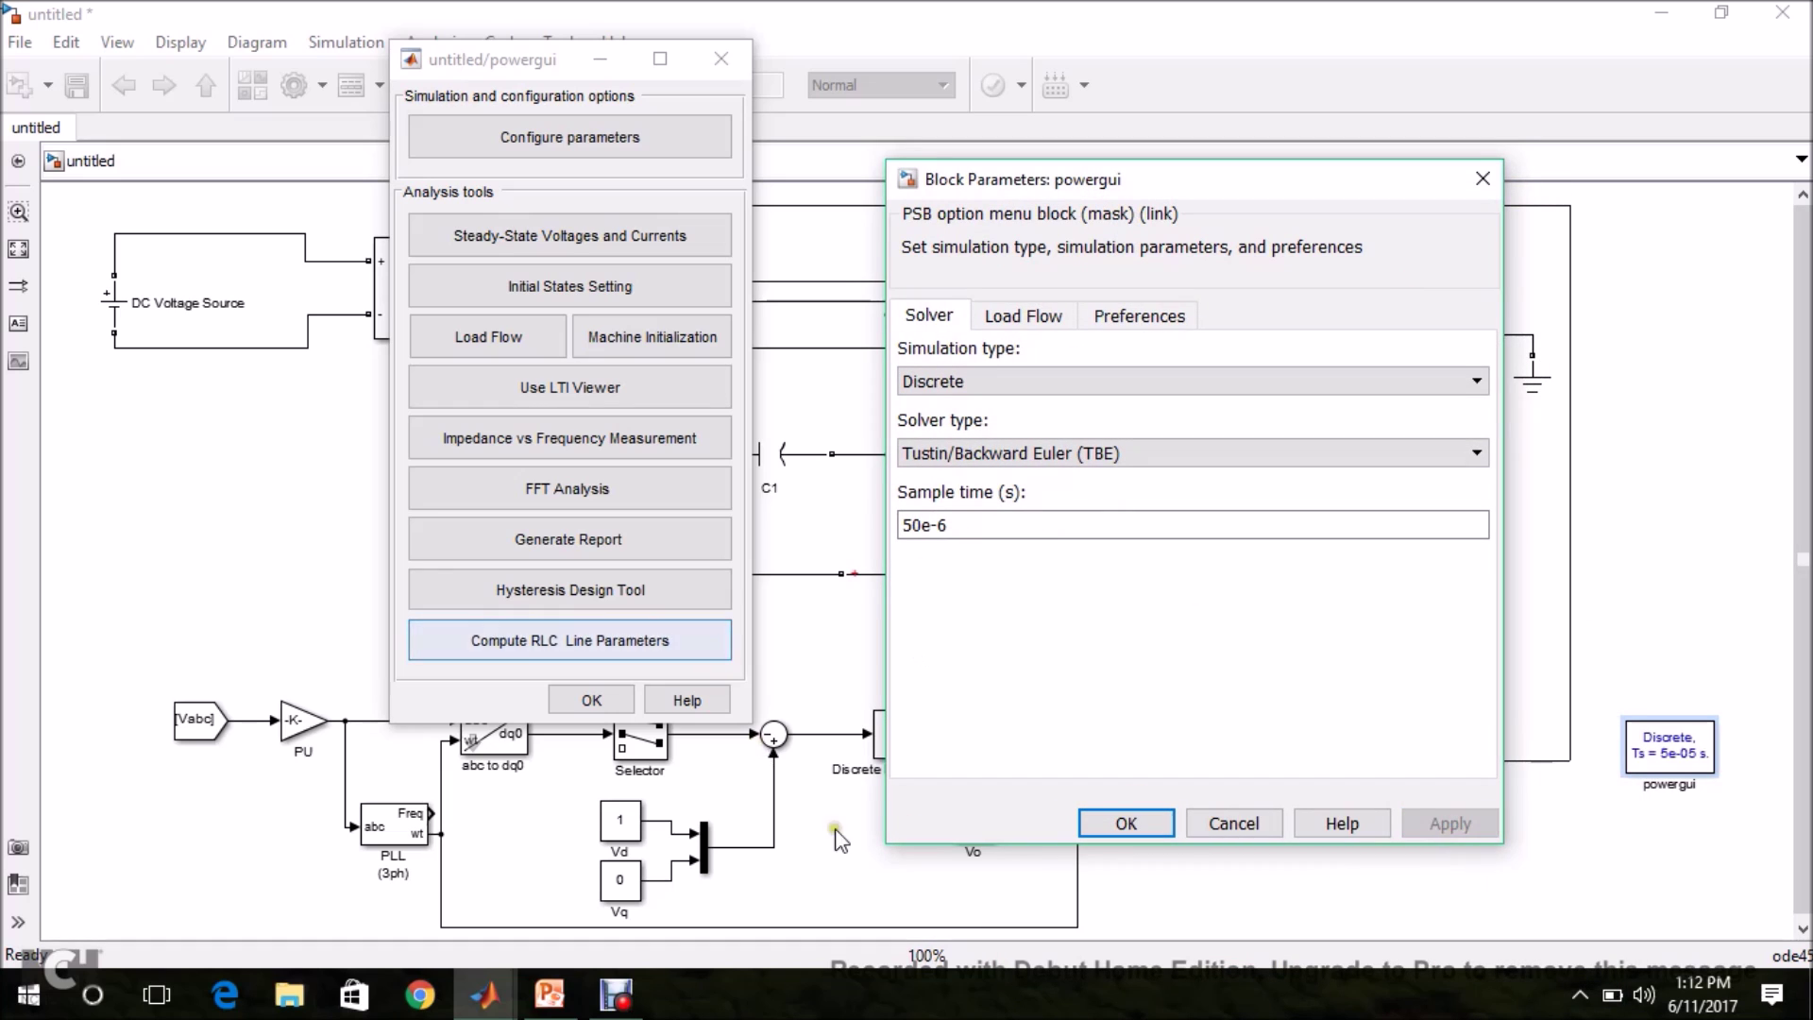
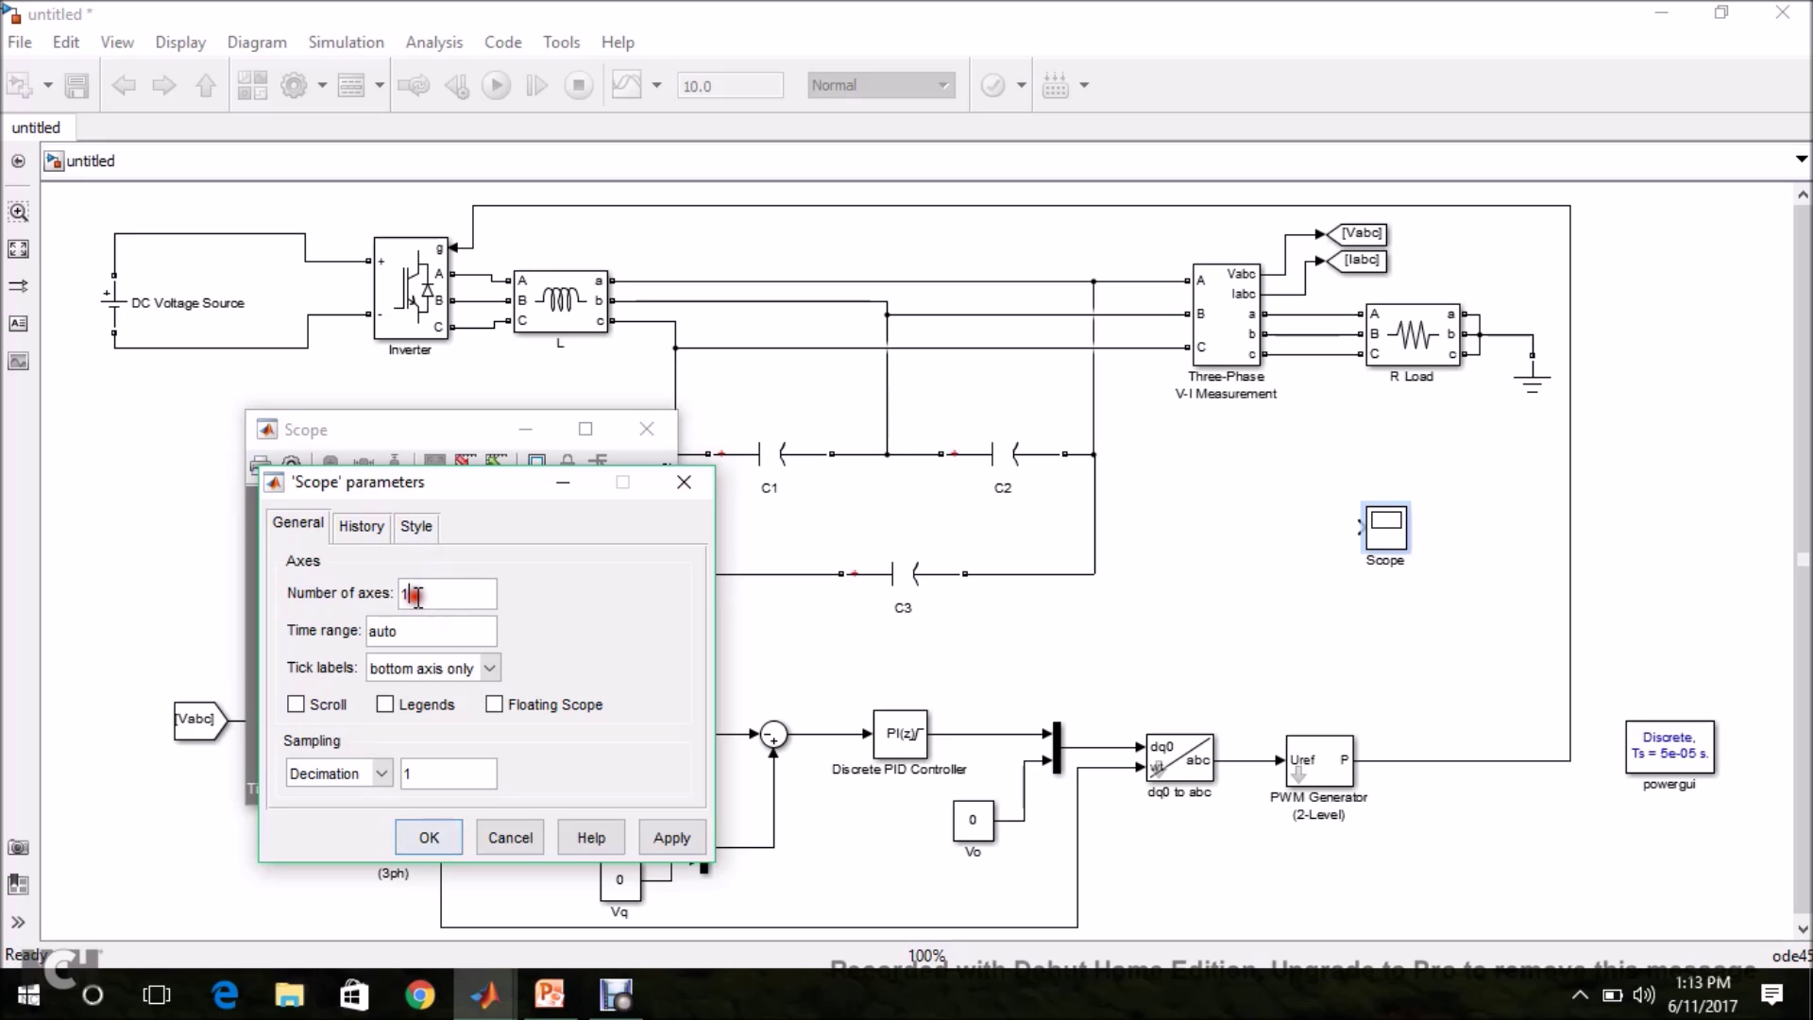
Step: Set the Scope's number of axes to 2, accept the parameters and close the scope display
key("BackSpace")
type("2")
left_click(427, 839)
left_click(645, 430)
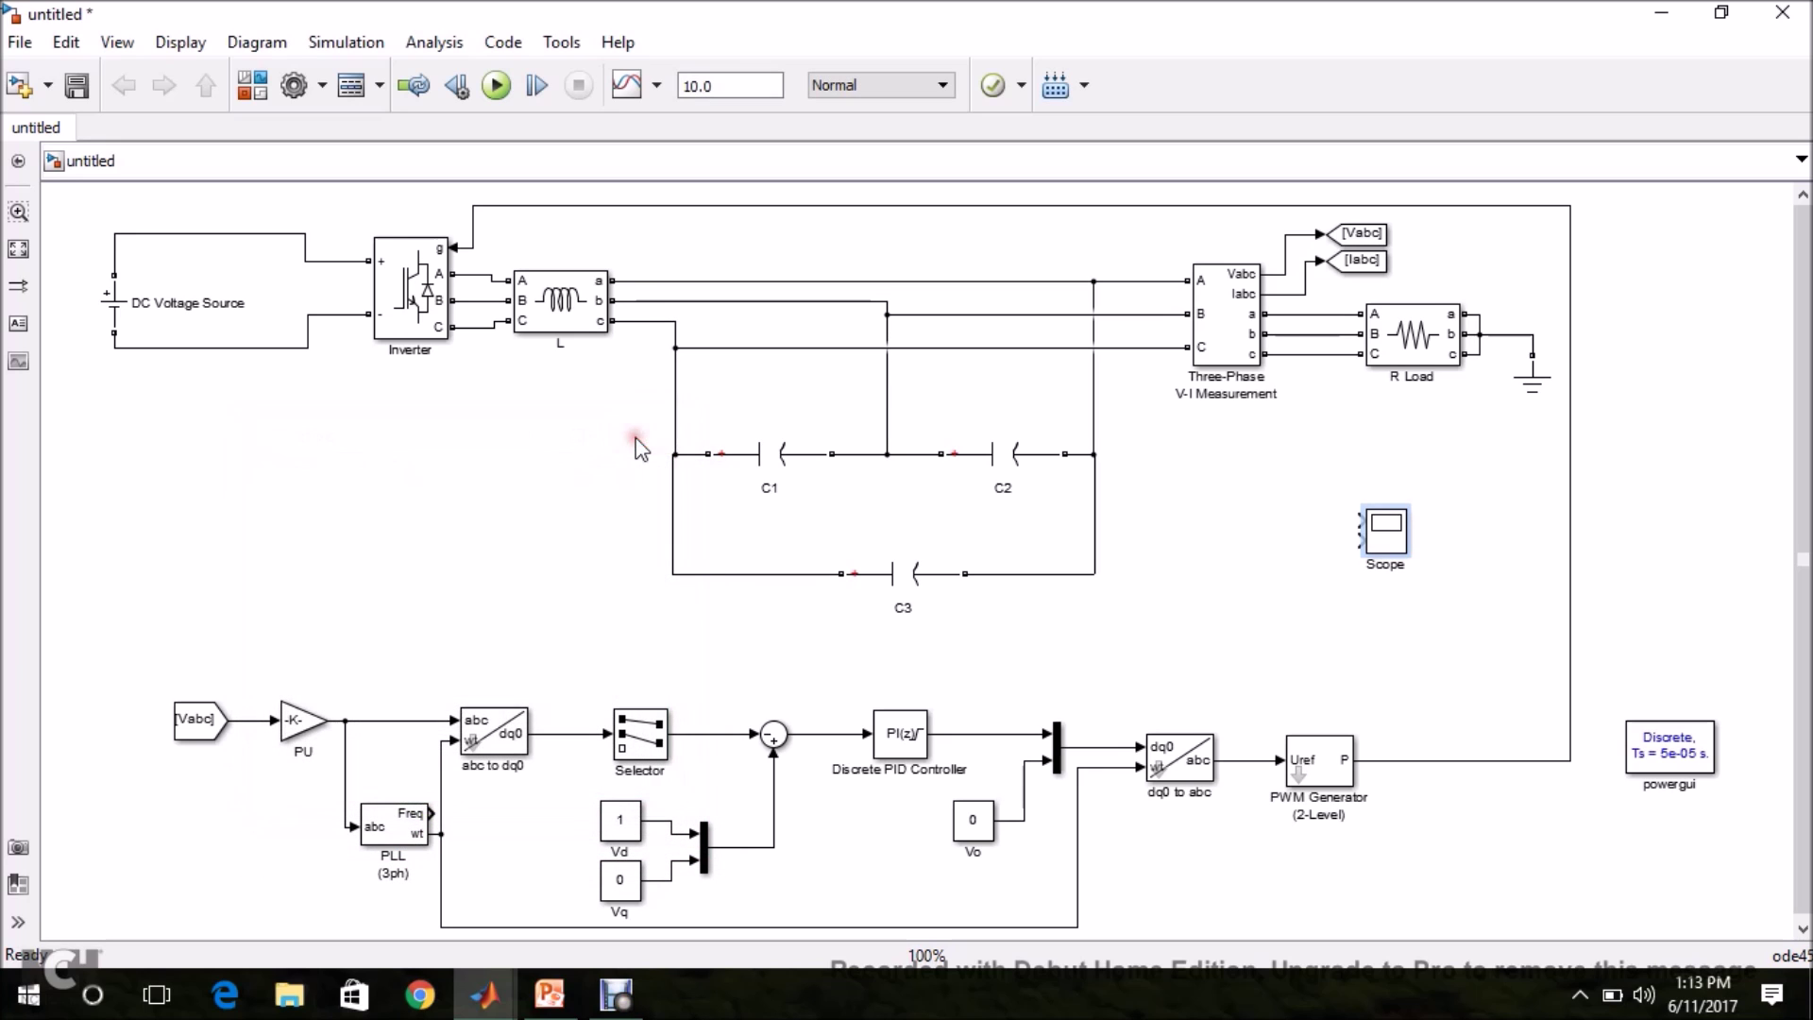
Step: Place two copies of the Vabc From block beside the Scope and connect one to each Scope input
double_click(1309, 589)
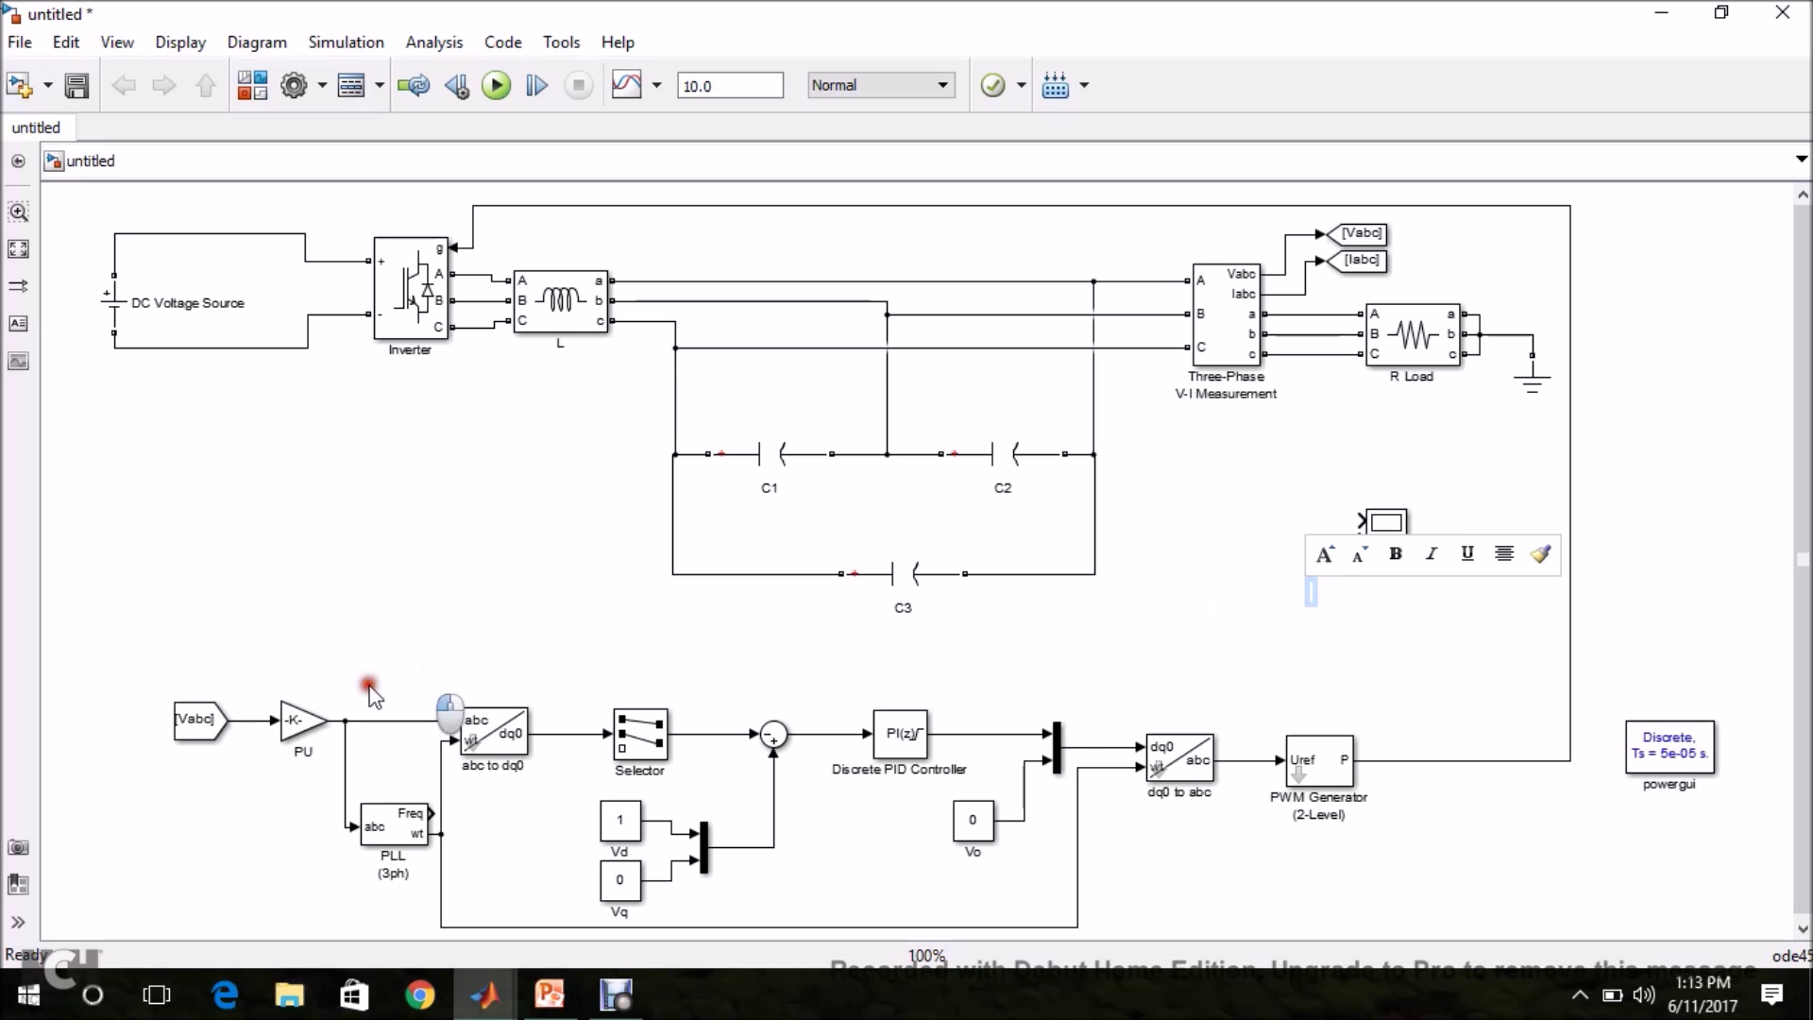
left_click(194, 725)
mouse_move(194, 727)
left_mouse_down()
mouse_move(807, 678)
mouse_move(1310, 508)
mouse_move(1263, 518)
mouse_move(1326, 525)
mouse_move(1320, 555)
mouse_move(1268, 525)
mouse_move(1266, 541)
mouse_move(1364, 542)
left_mouse_up()
left_click(1268, 522)
Step: Change the Goto tag of the From block feeding the Scope's second input to Iabc
double_click(1260, 539)
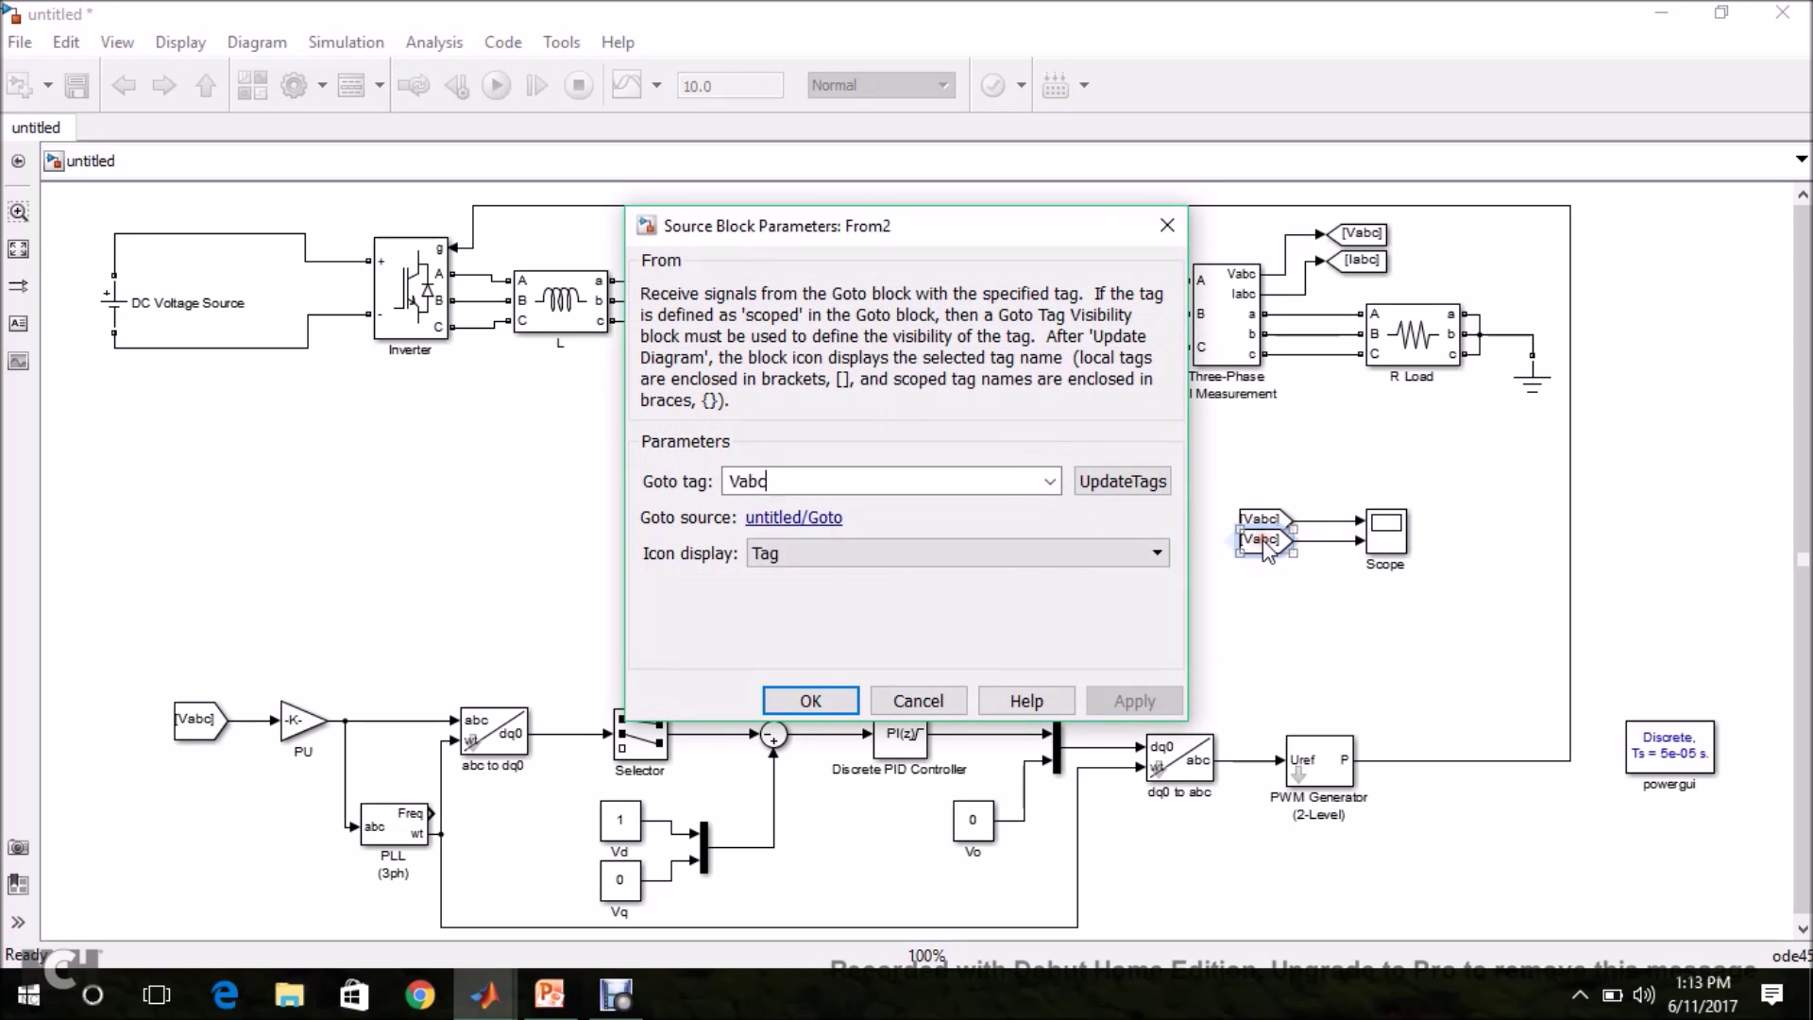
key("Delete")
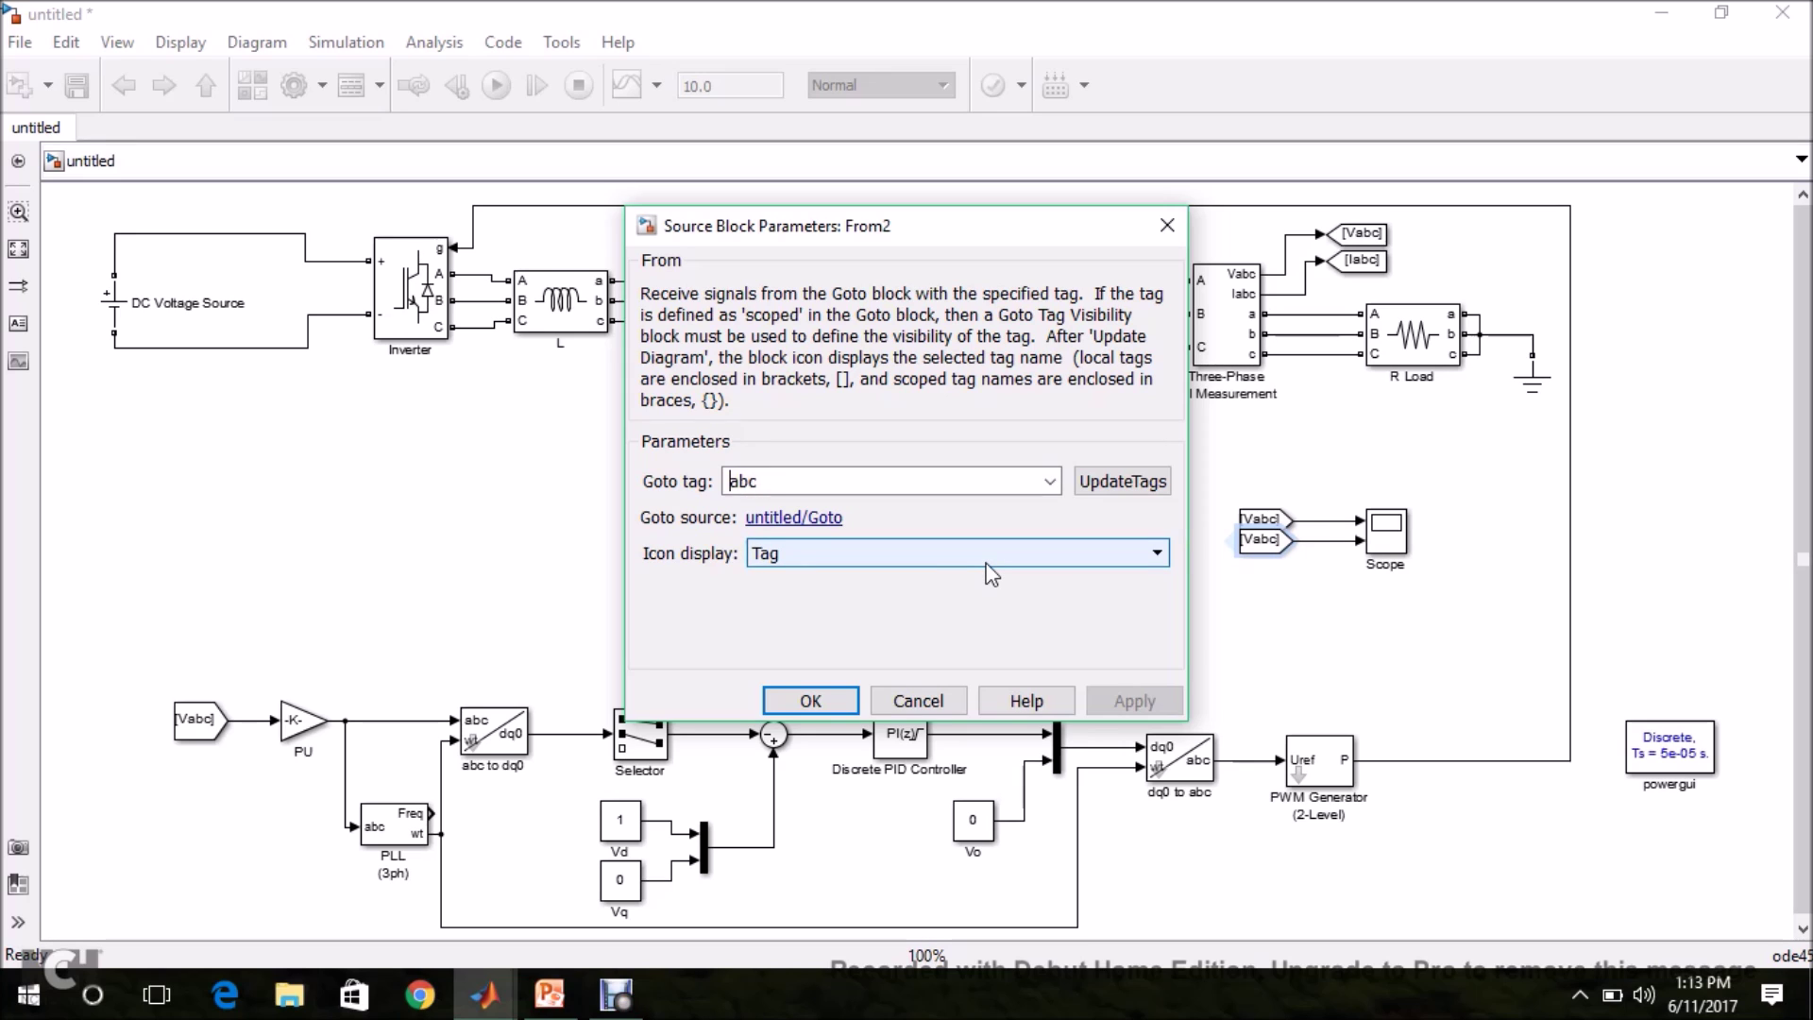
type("I")
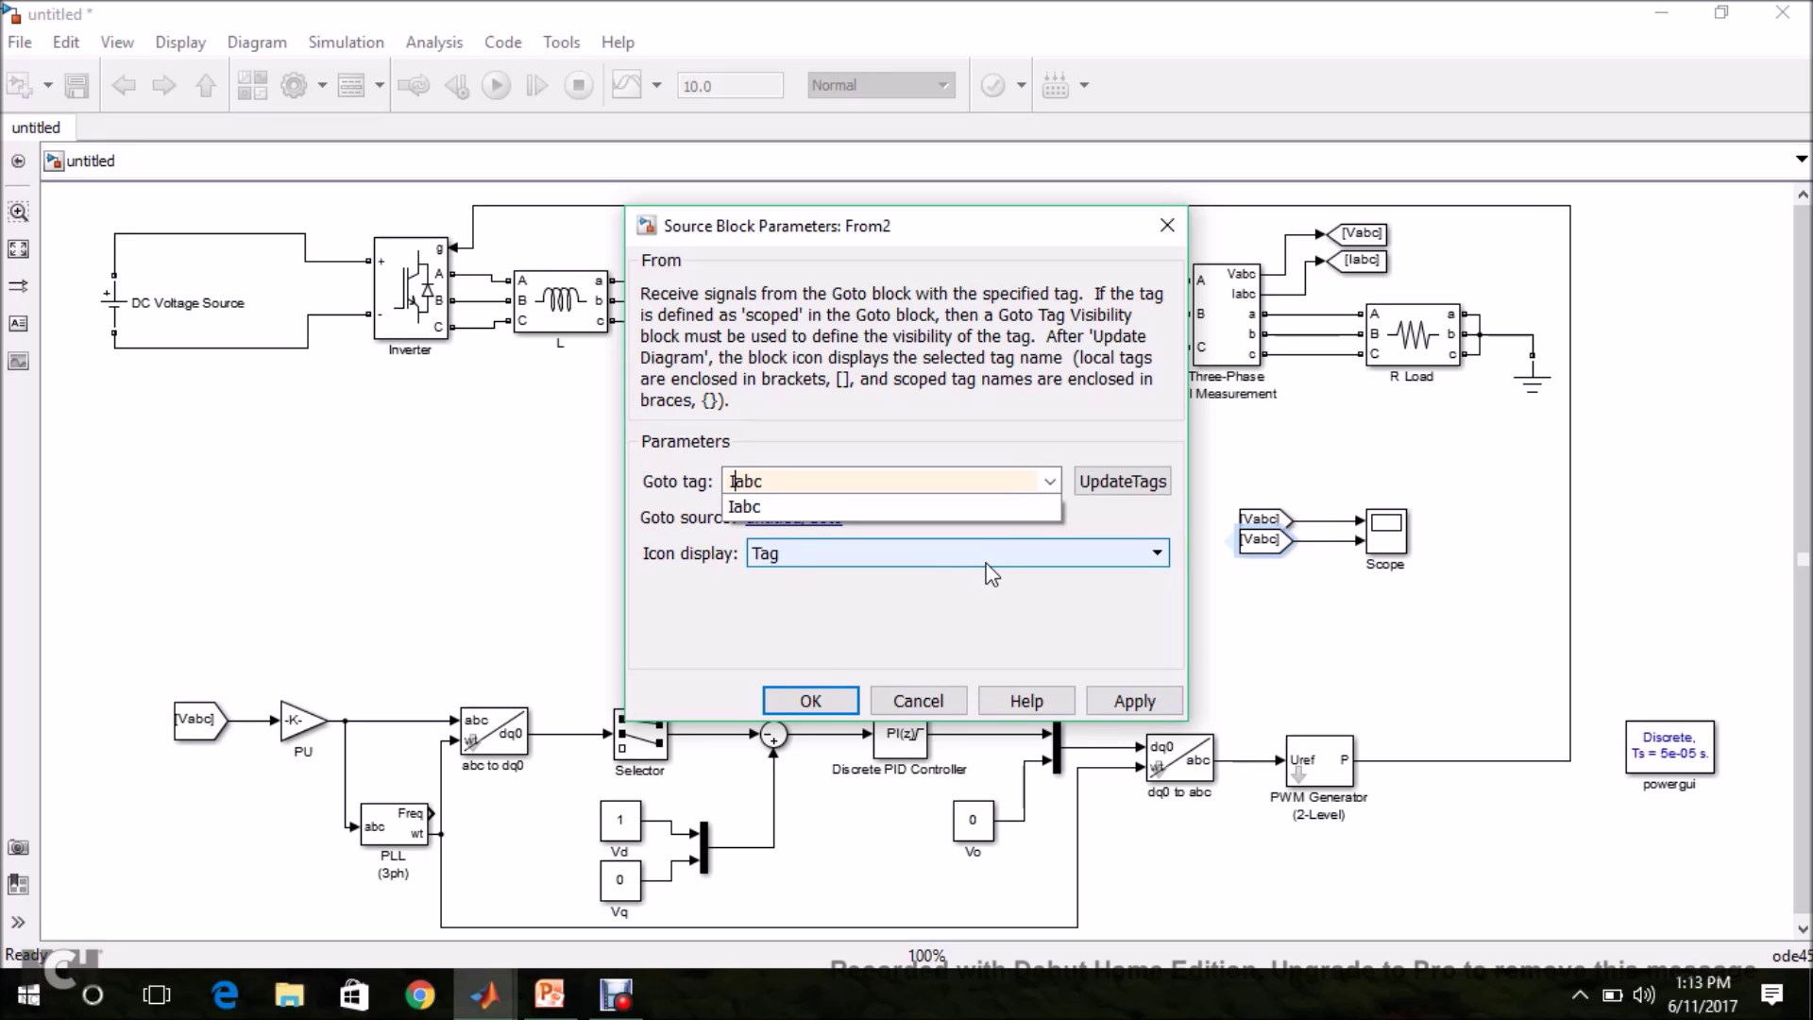
left_click(796, 694)
left_click(1232, 611)
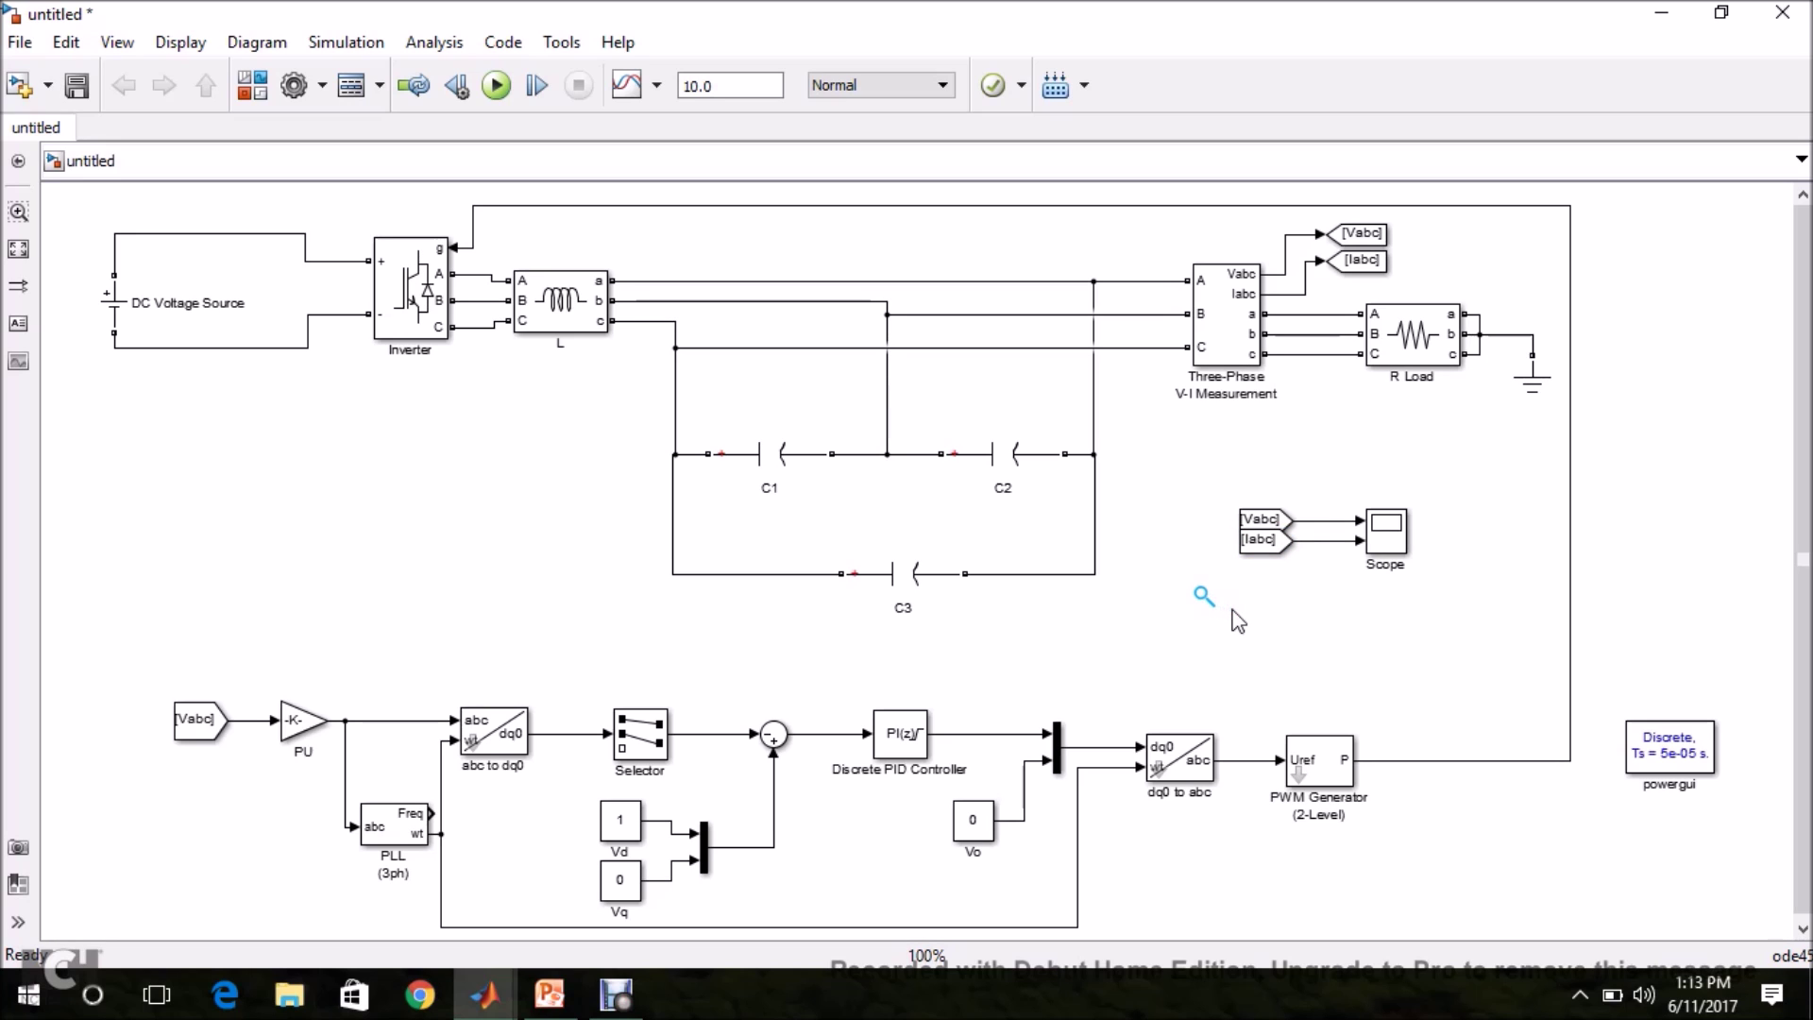
Step: Set the simulation stop time to 0.5 and run the simulation
left_click(734, 86)
double_click(733, 86)
type("0")
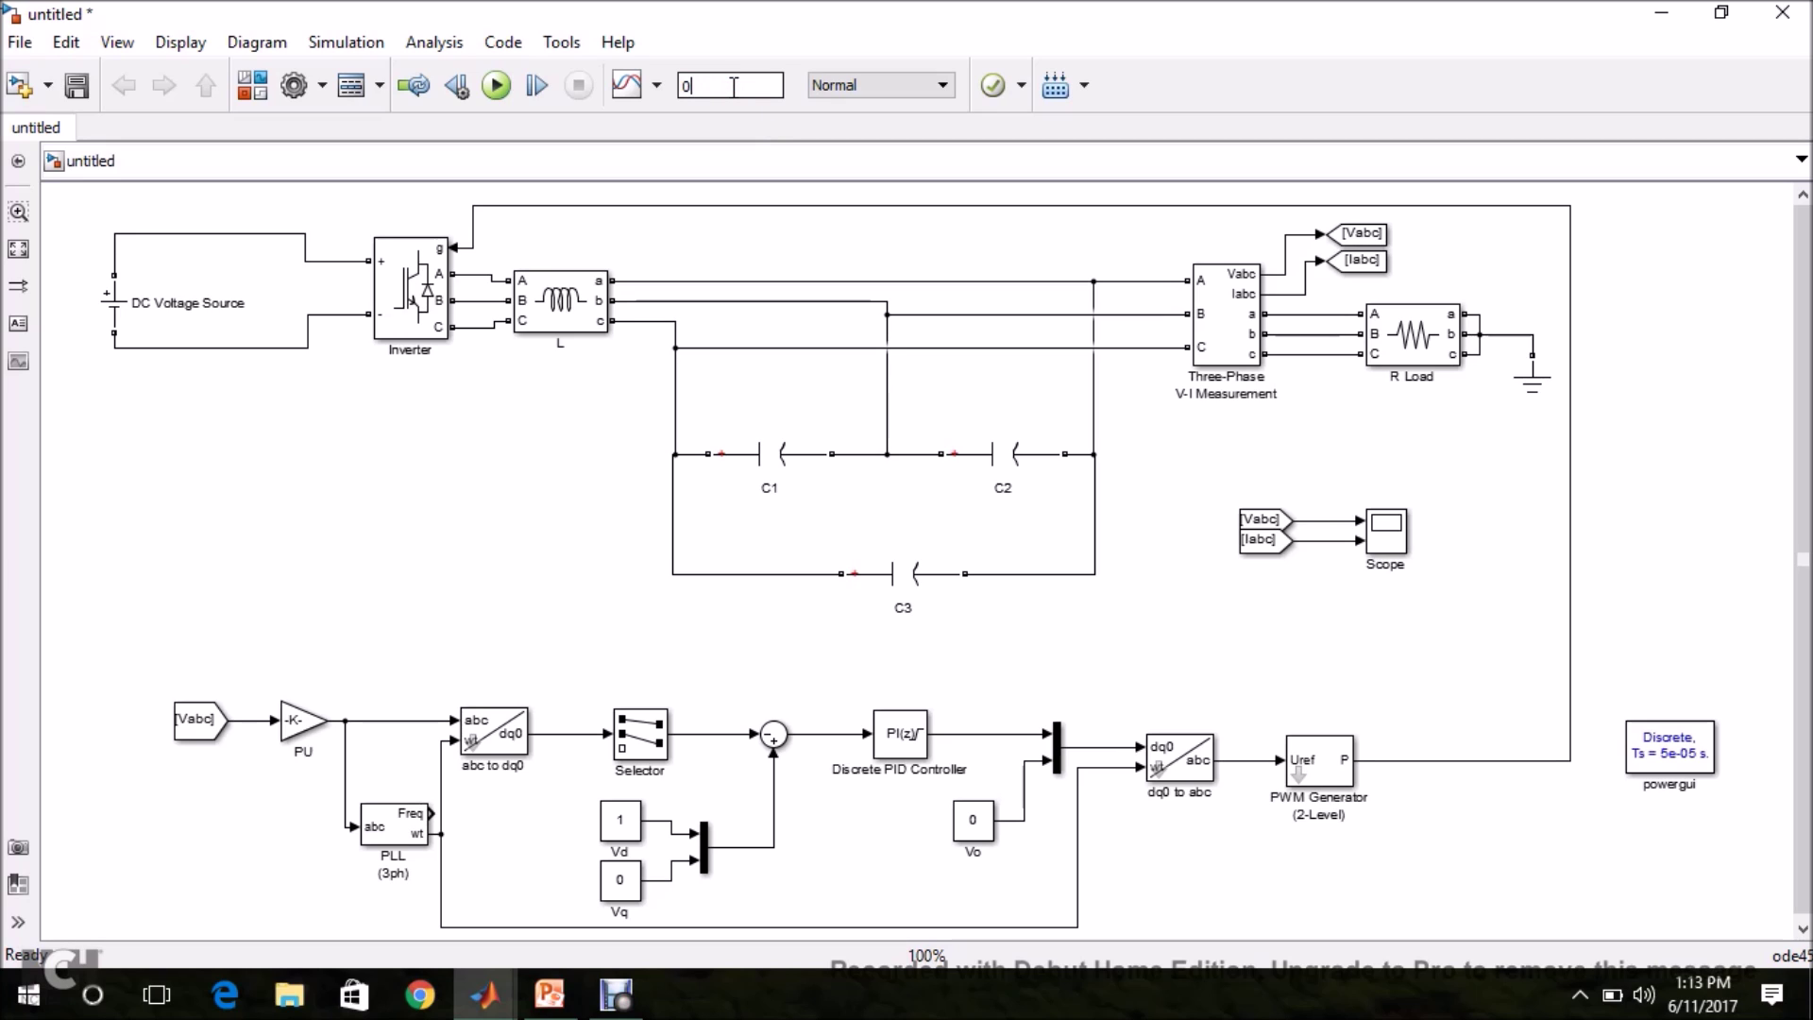
type(".5")
left_click(521, 454)
left_click(500, 96)
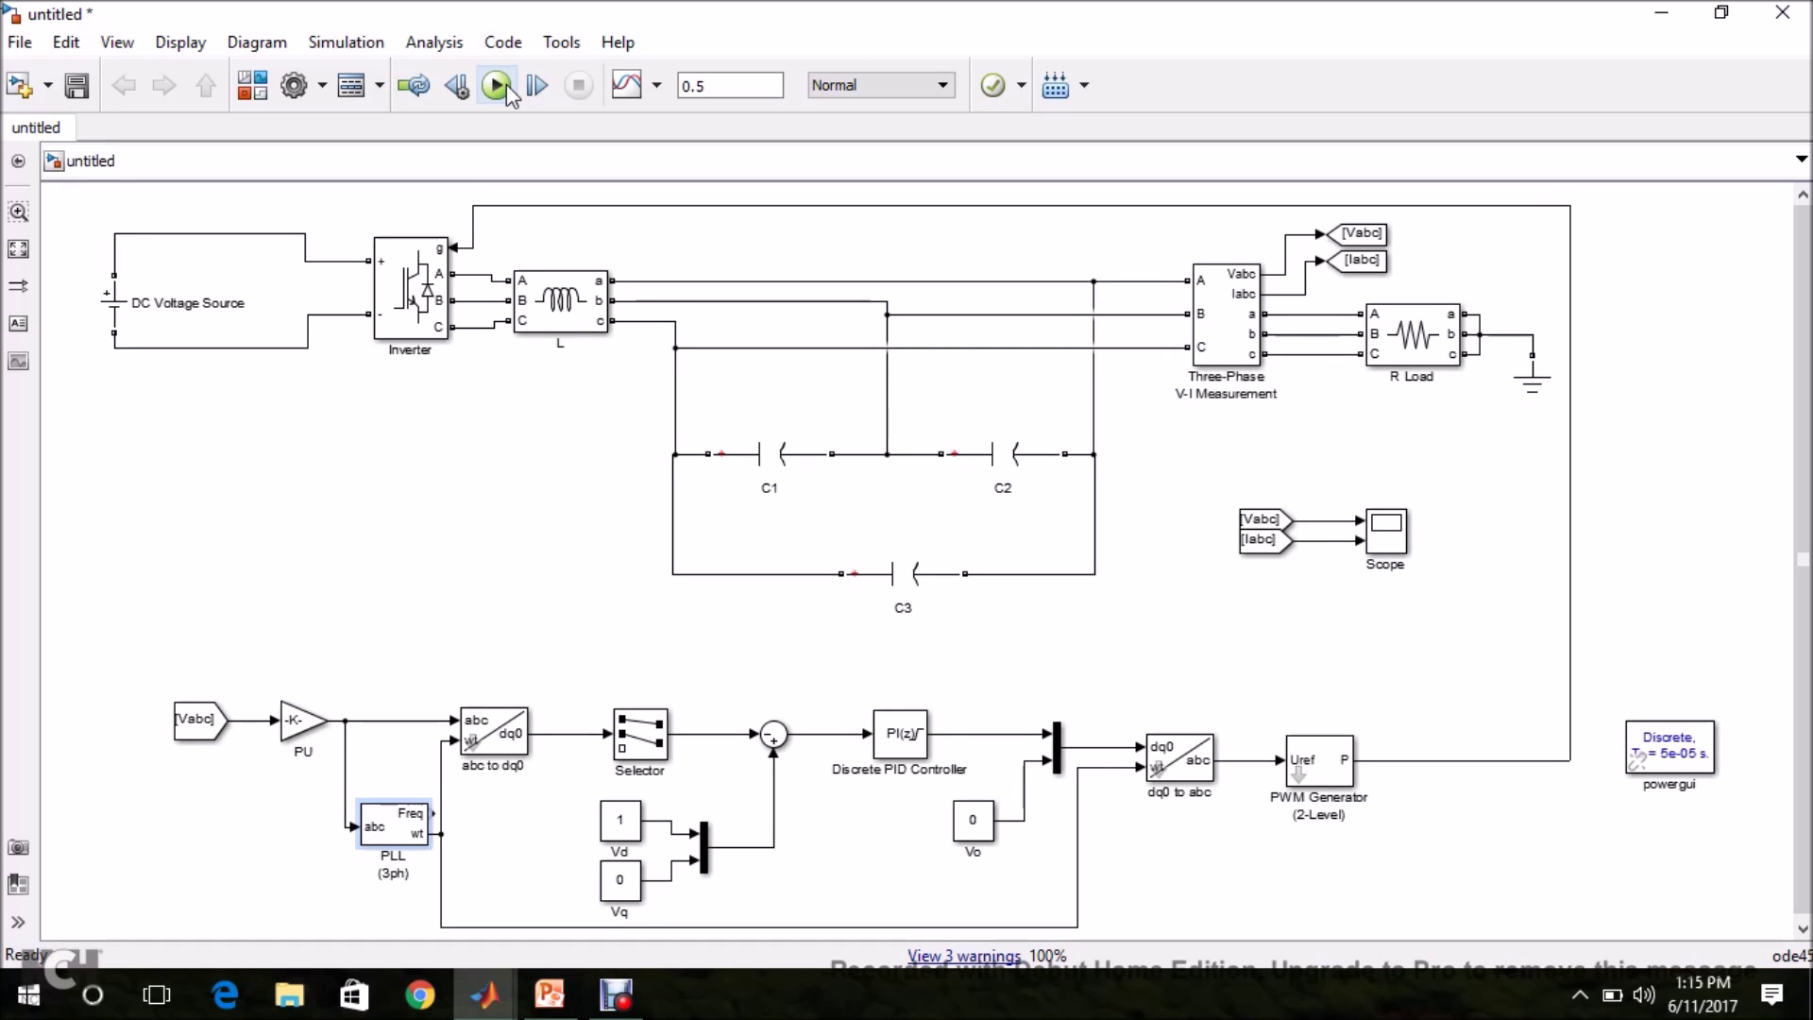
Step: Examine the autoscaled voltage and current waveforms in the maximized Scope display, and close it
left_click(1386, 543)
double_click(1386, 543)
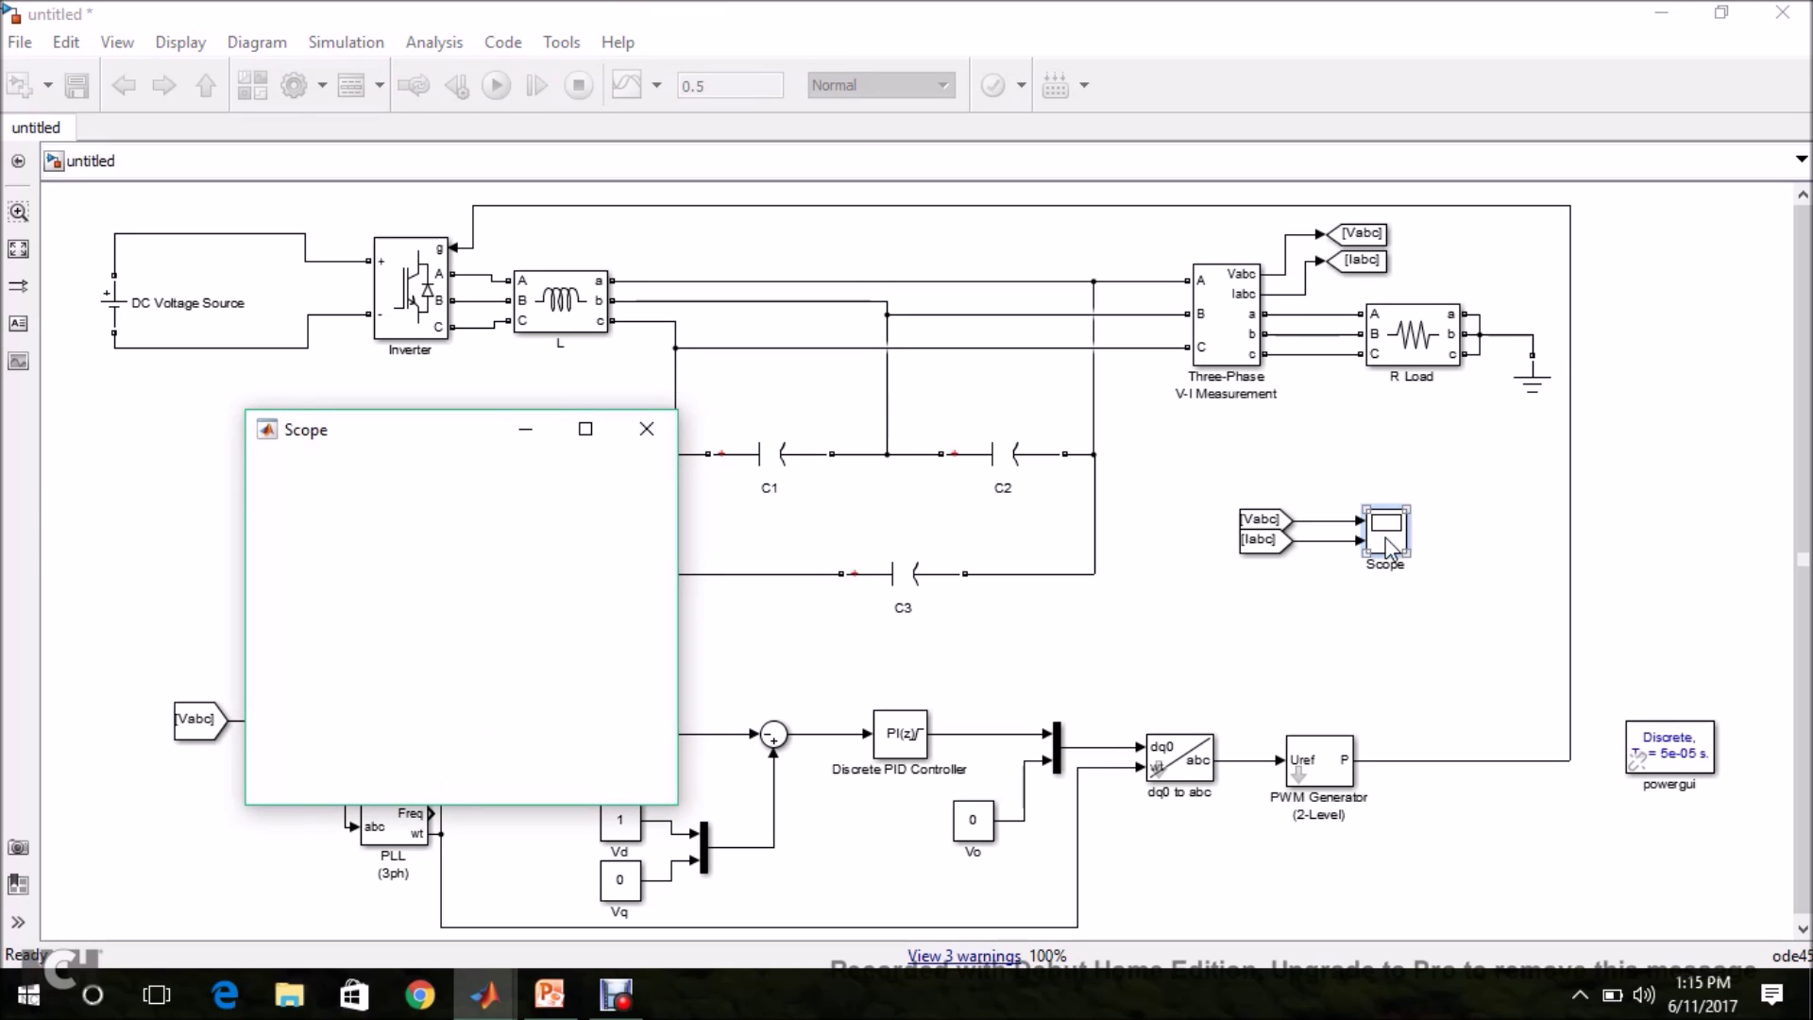
left_click(587, 431)
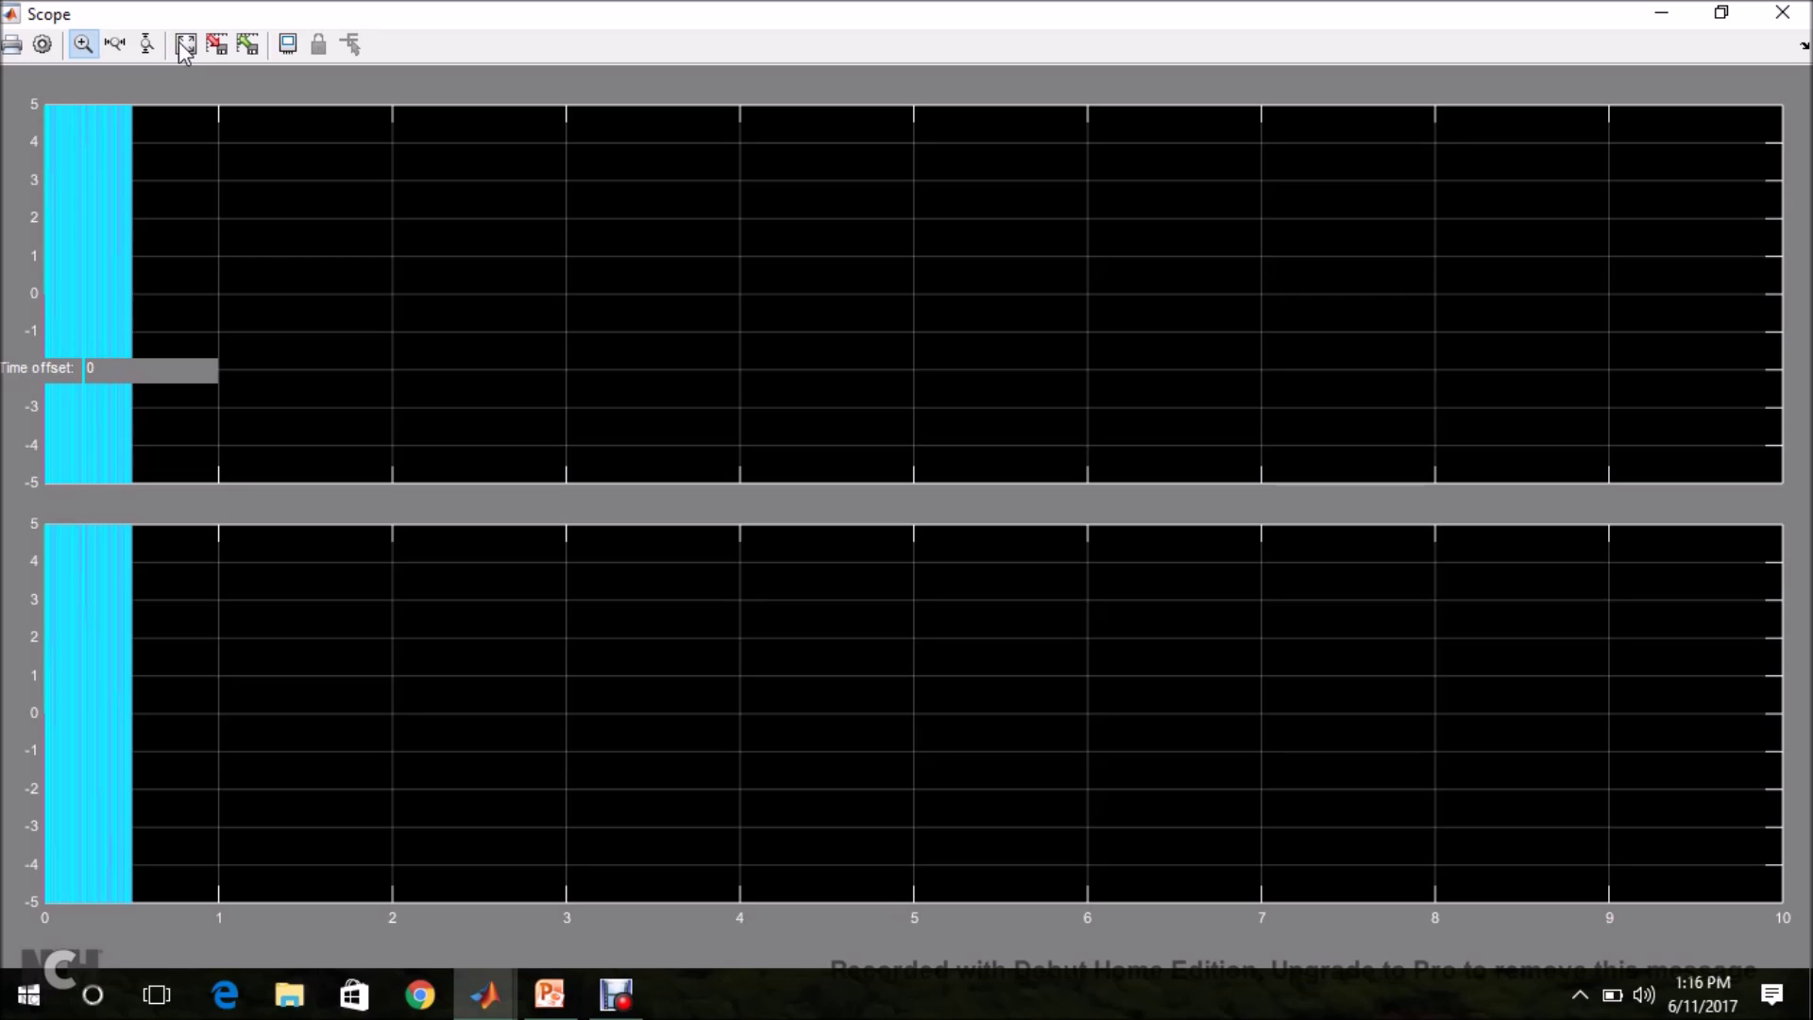
left_click(183, 48)
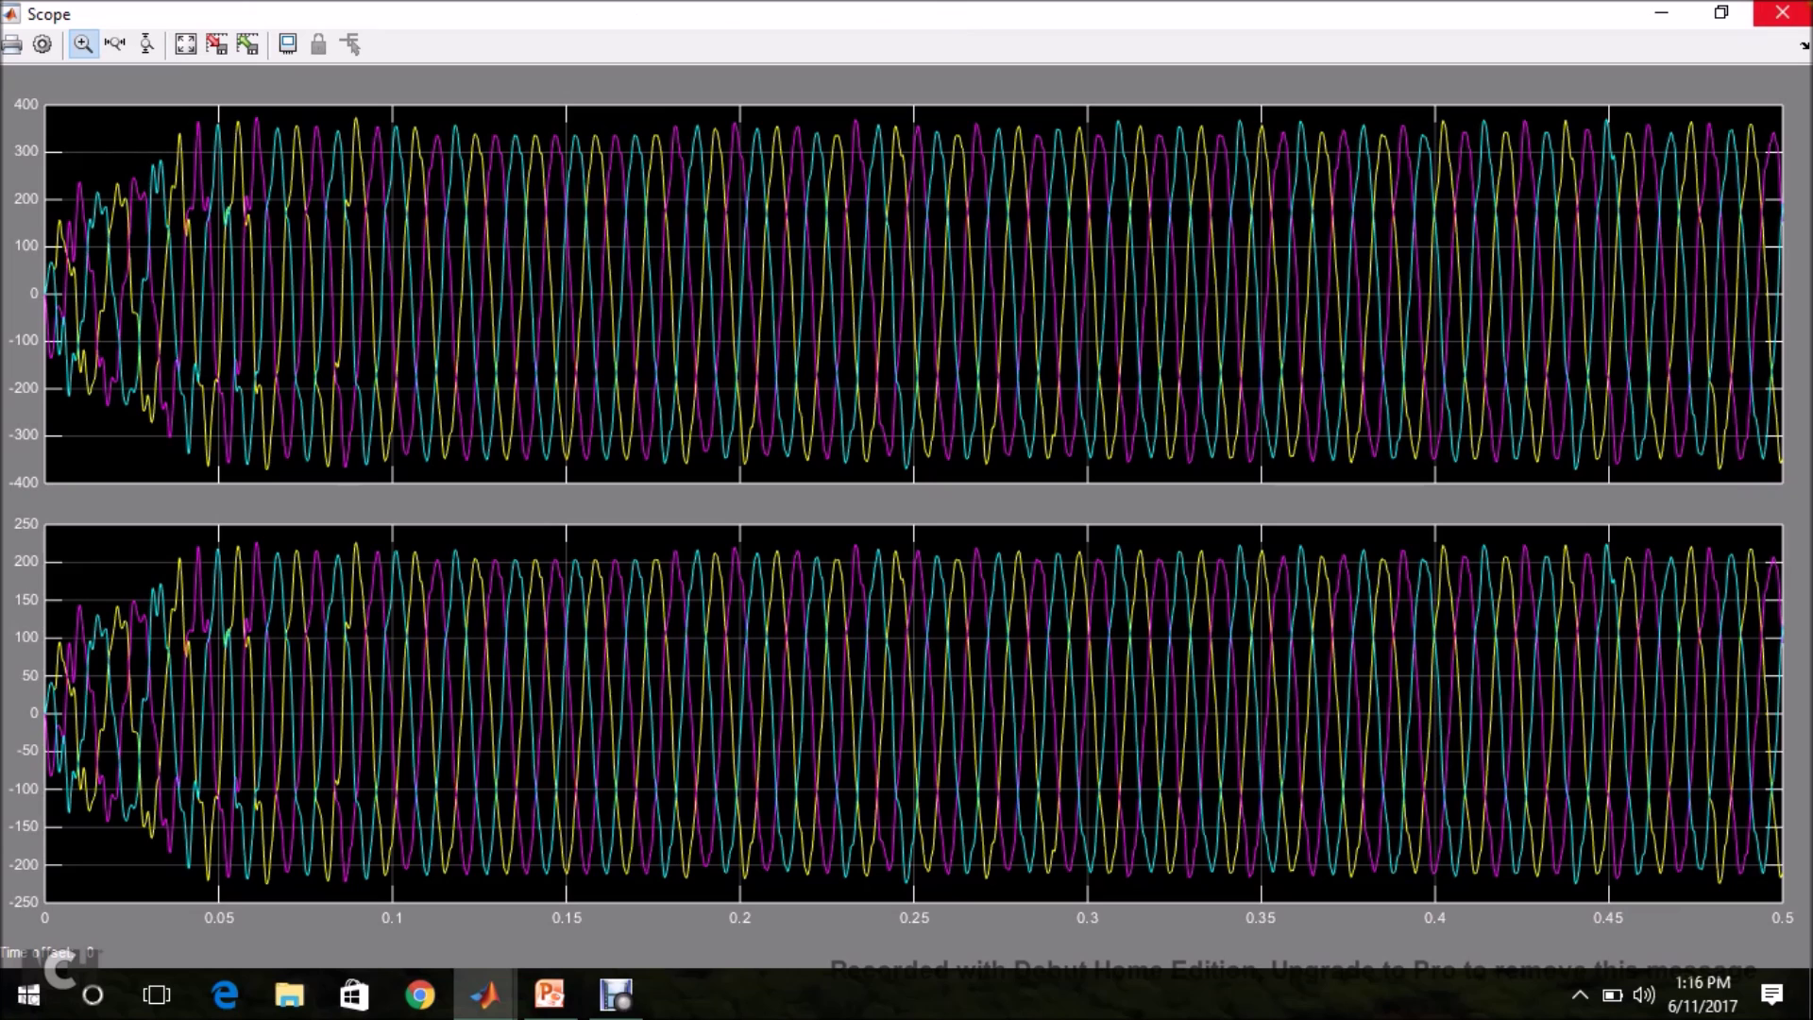
left_click(1788, 13)
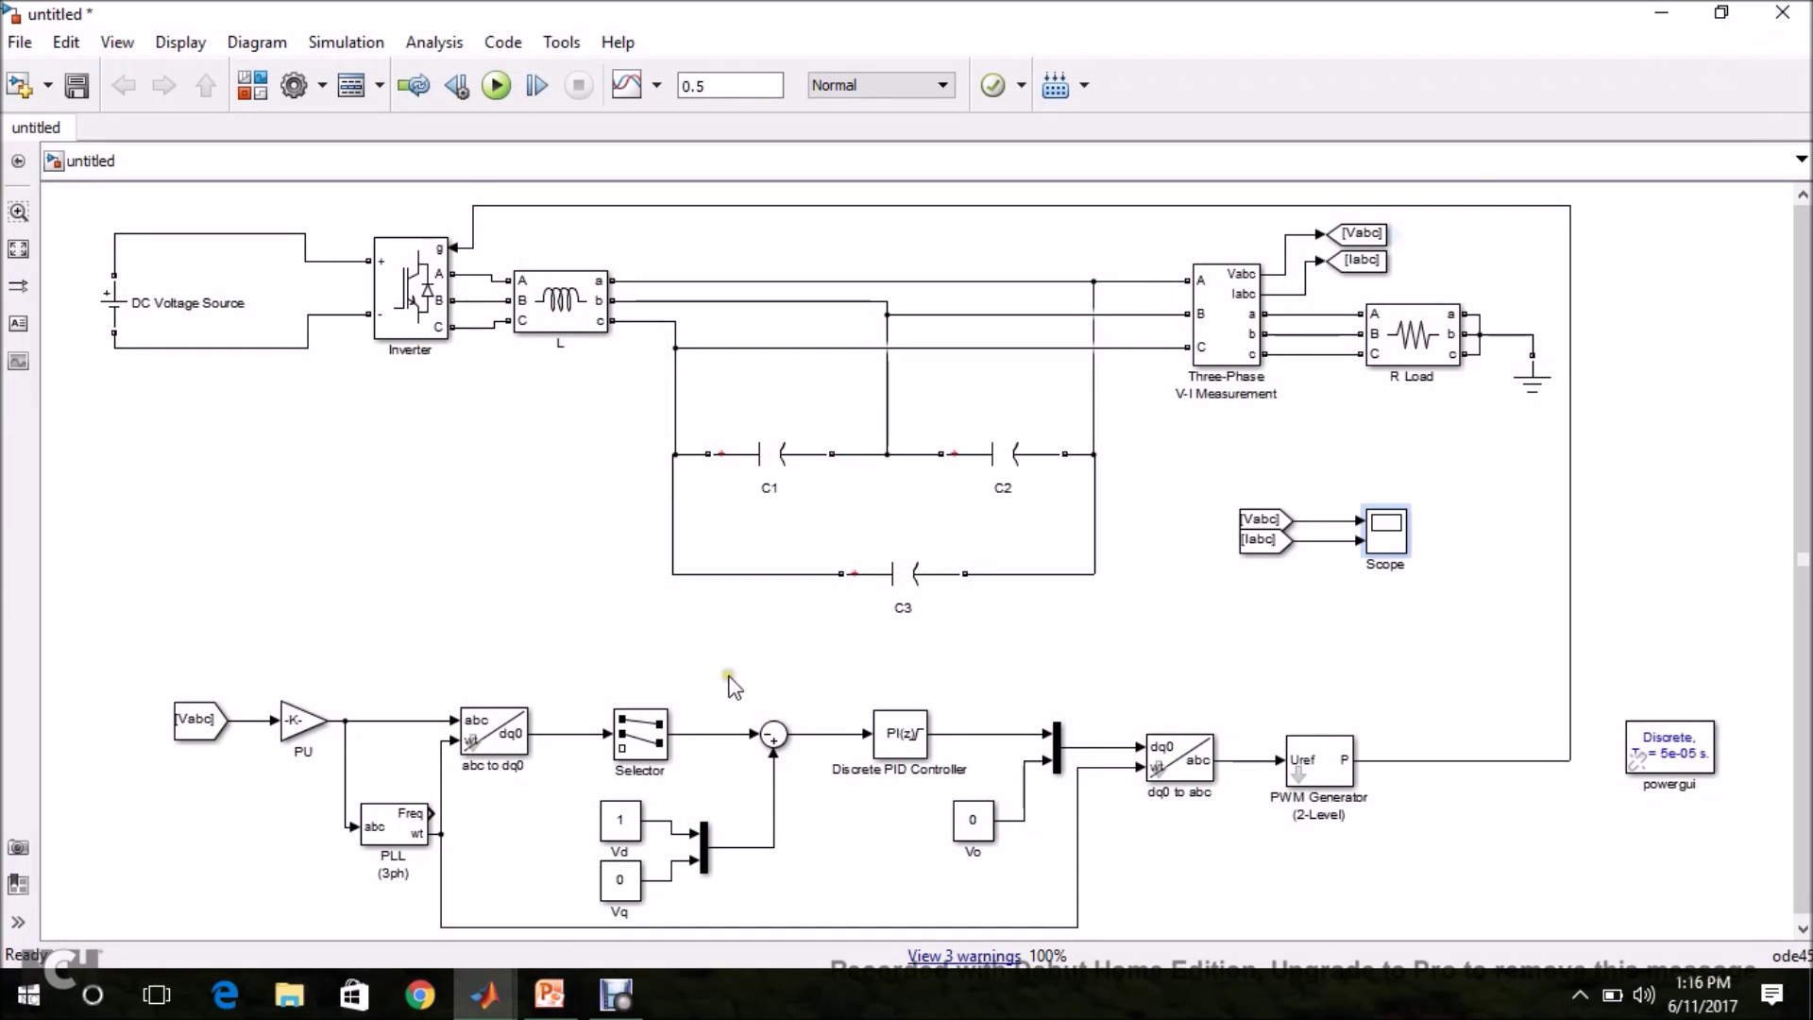
Step: Switch to PowerPoint, start the slide show from the beginning and go to the Three Phase Full Bridge Inverter slide
left_click(550, 991)
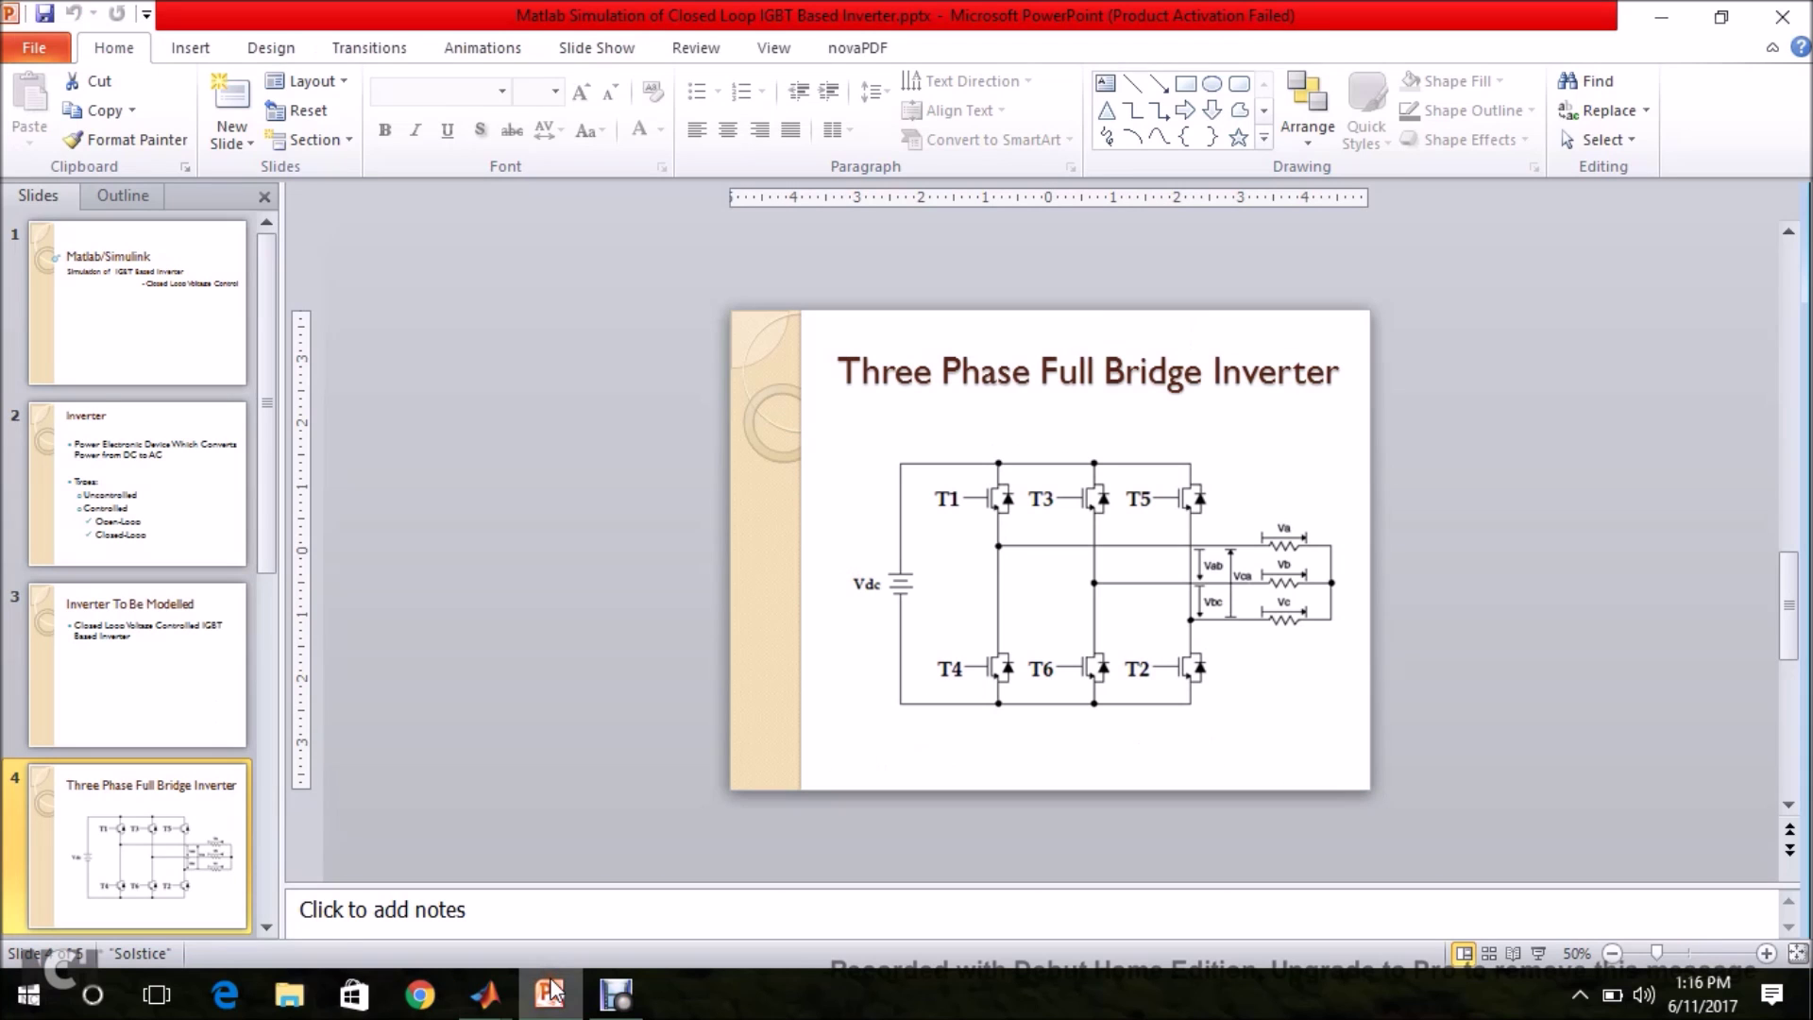
key("F5")
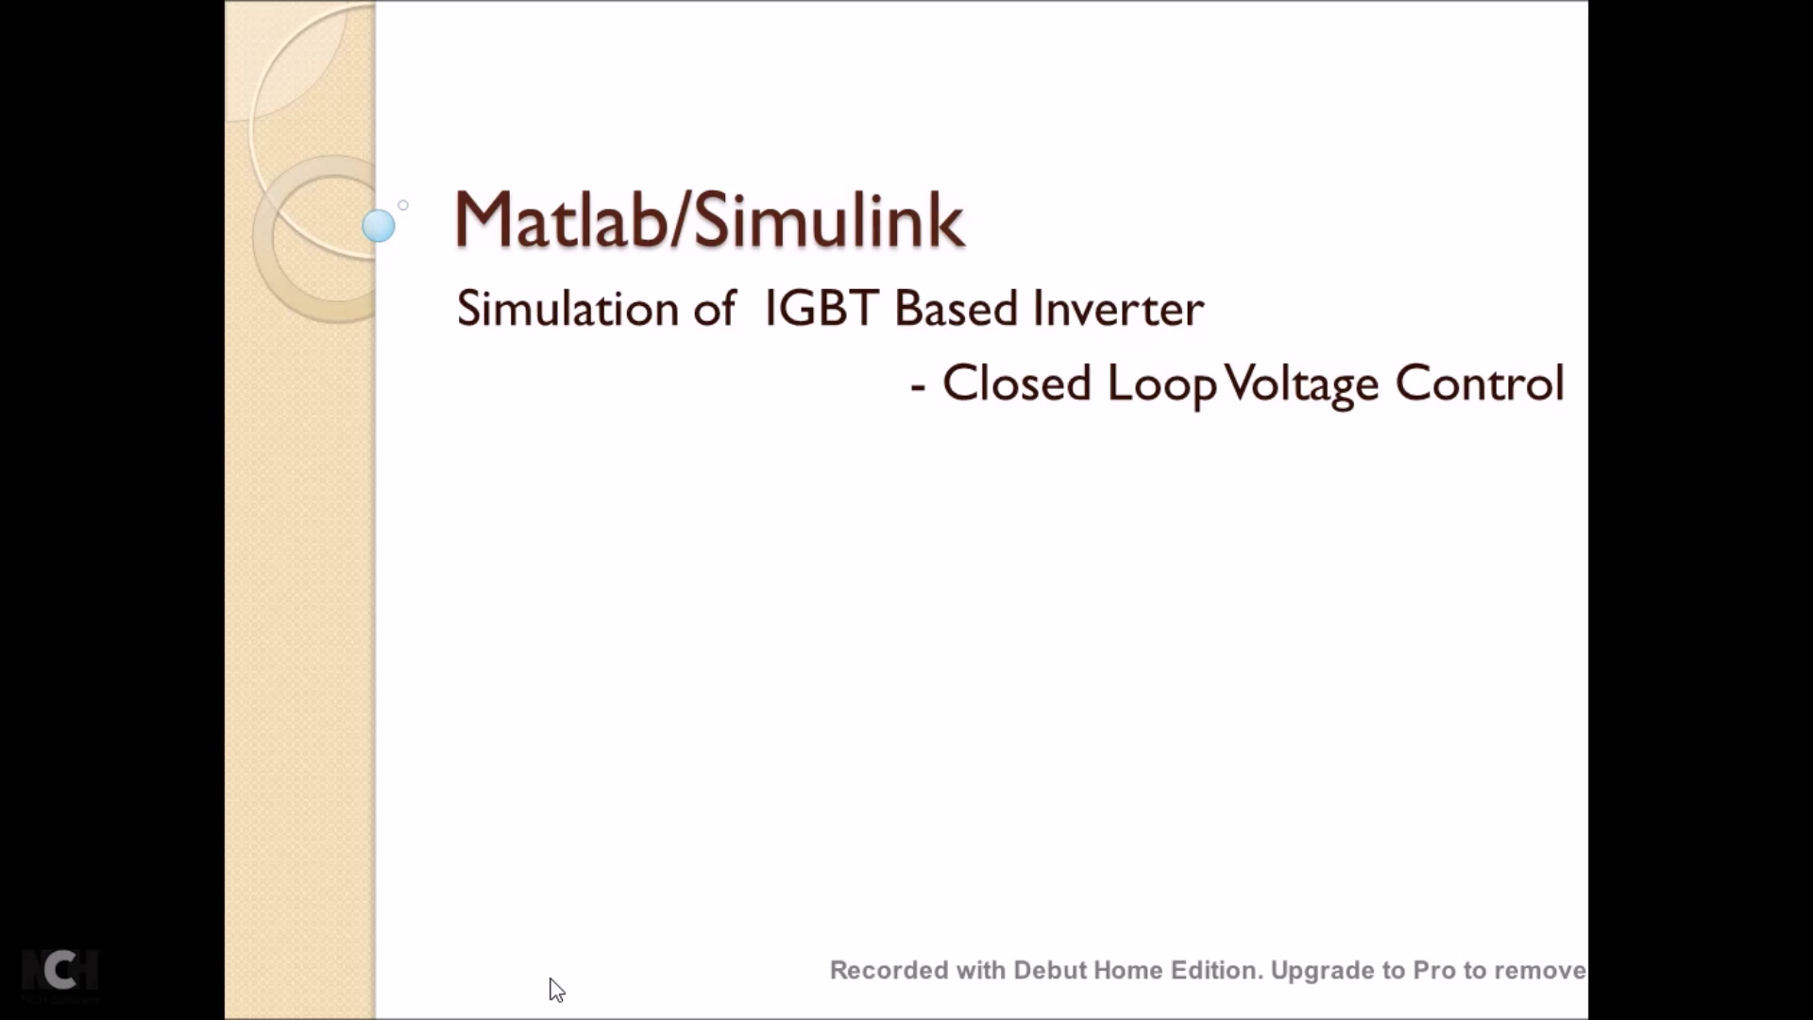
key("Down")
key("Down")
key("Down")
key("Down")
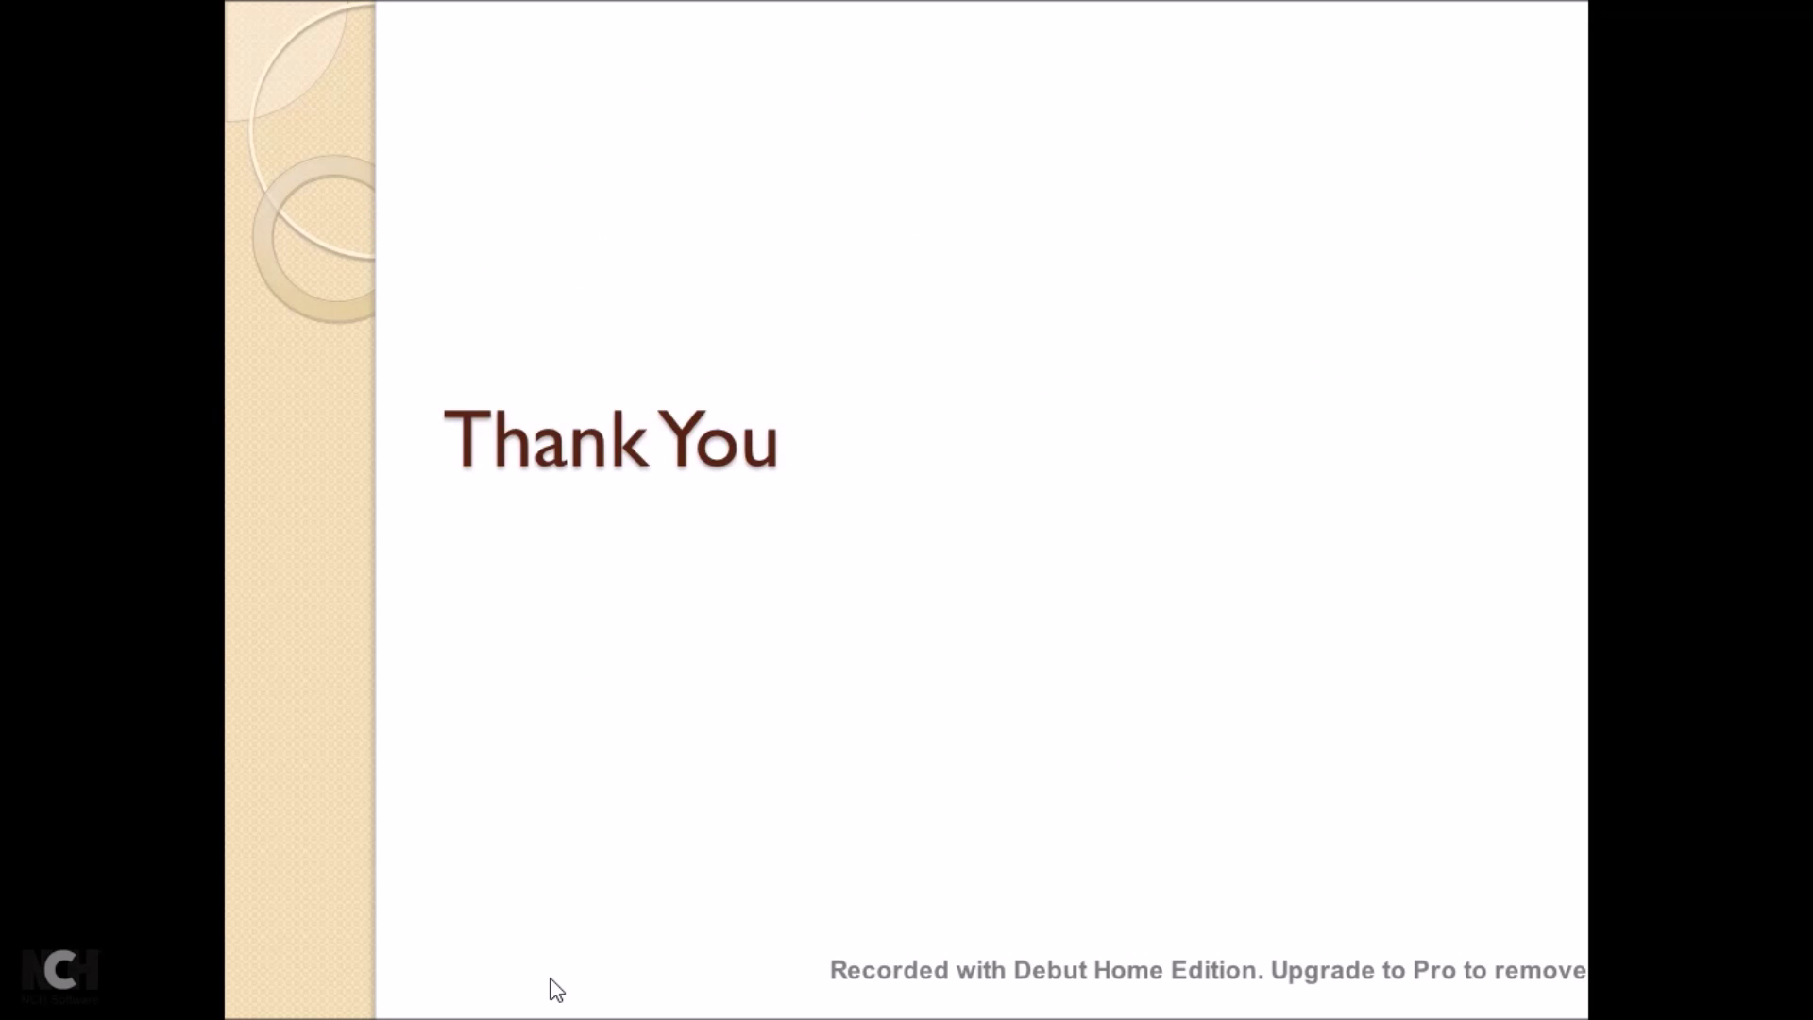
key("Up")
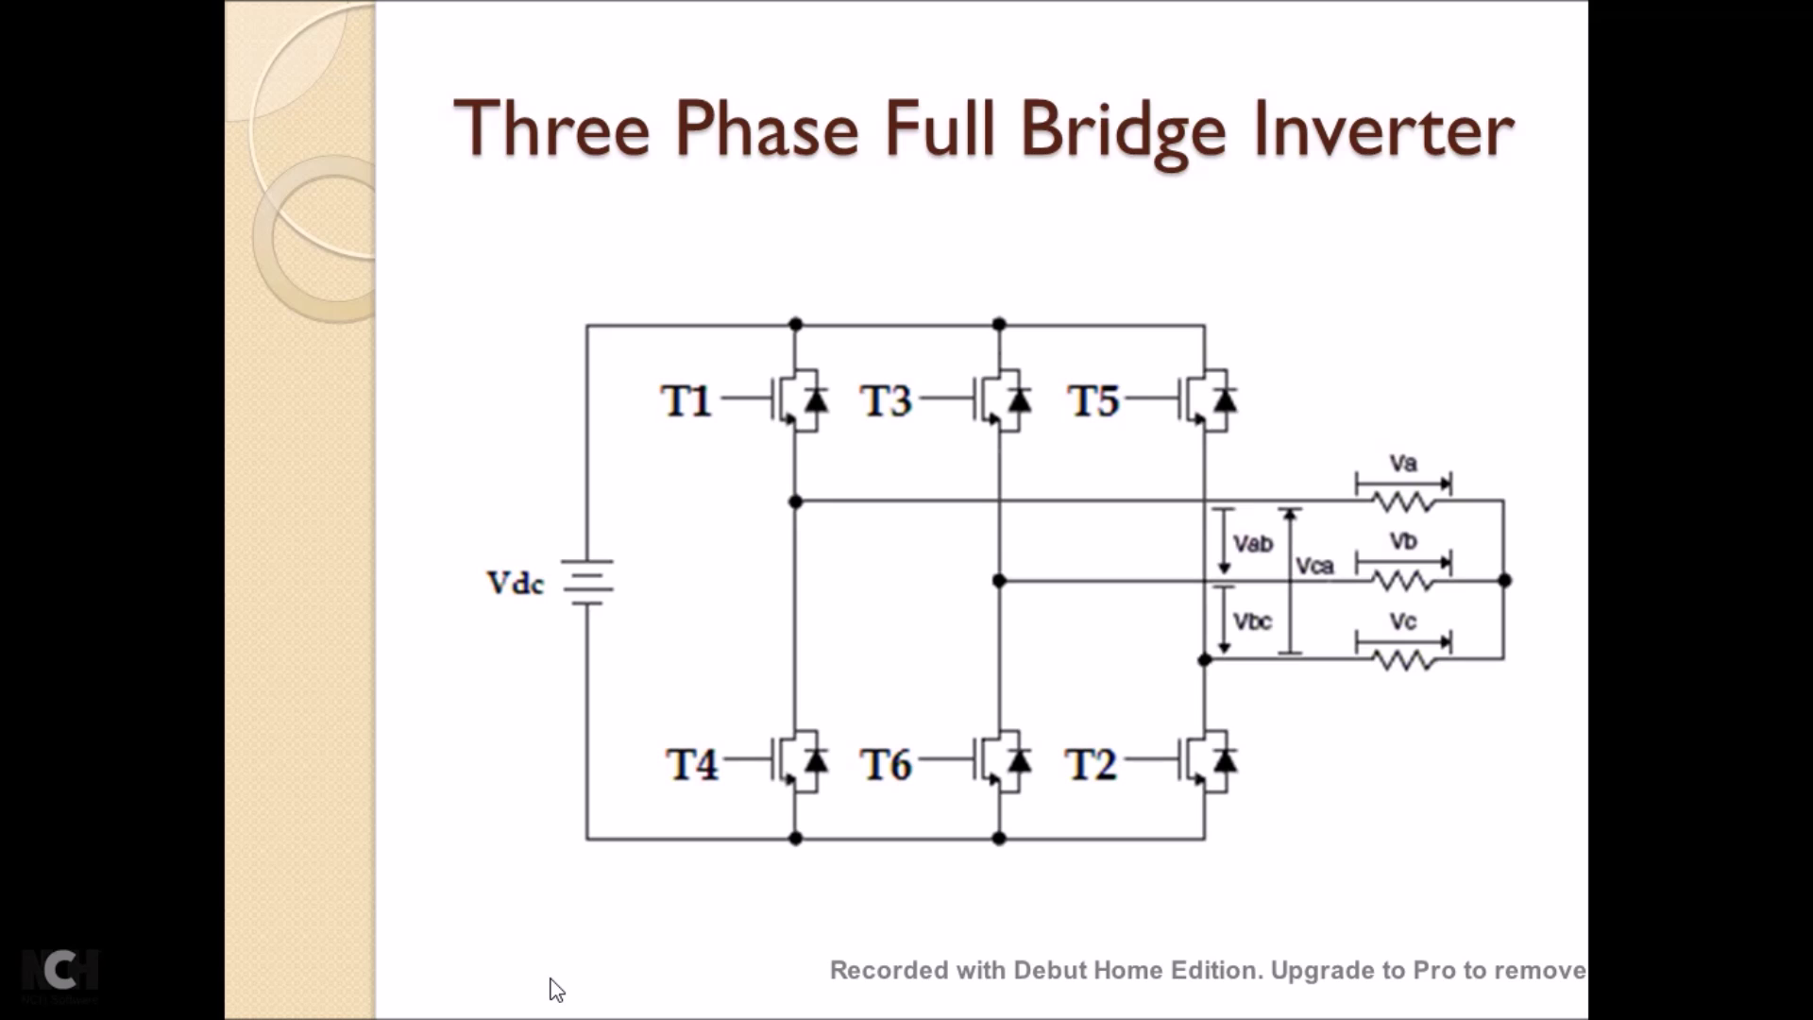